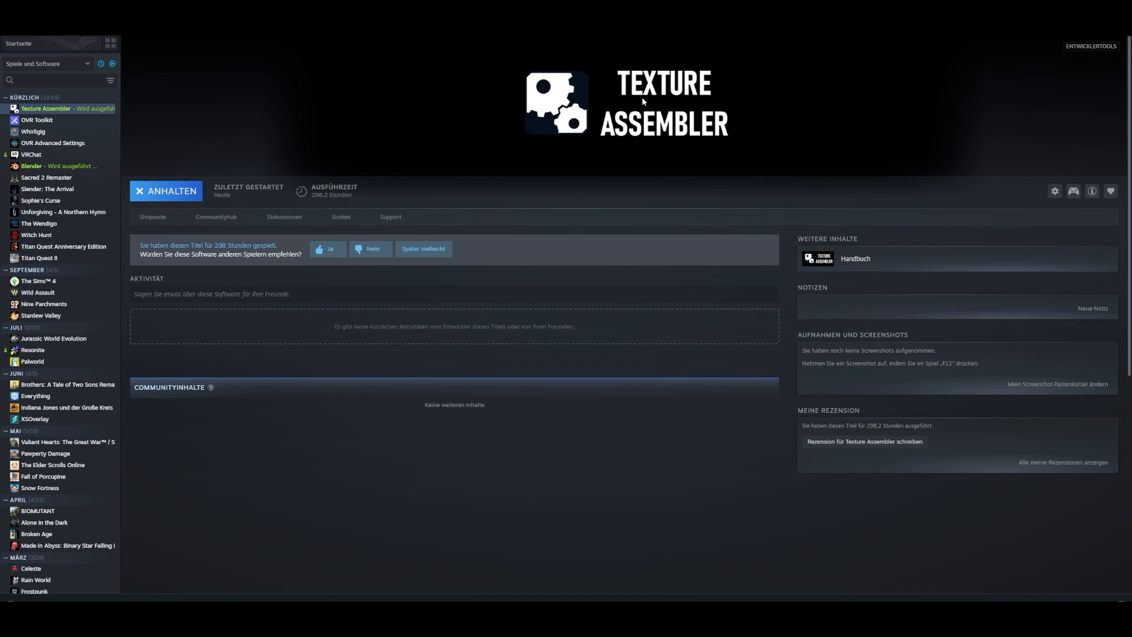
Switch to the texture folder with Texture Assembler and load Road_001_basecolor.jpg as the source texture
{"action": "mouse_move", "coordinate": [186, 615]}
{"action": "left_click", "coordinate": [235, 580]}
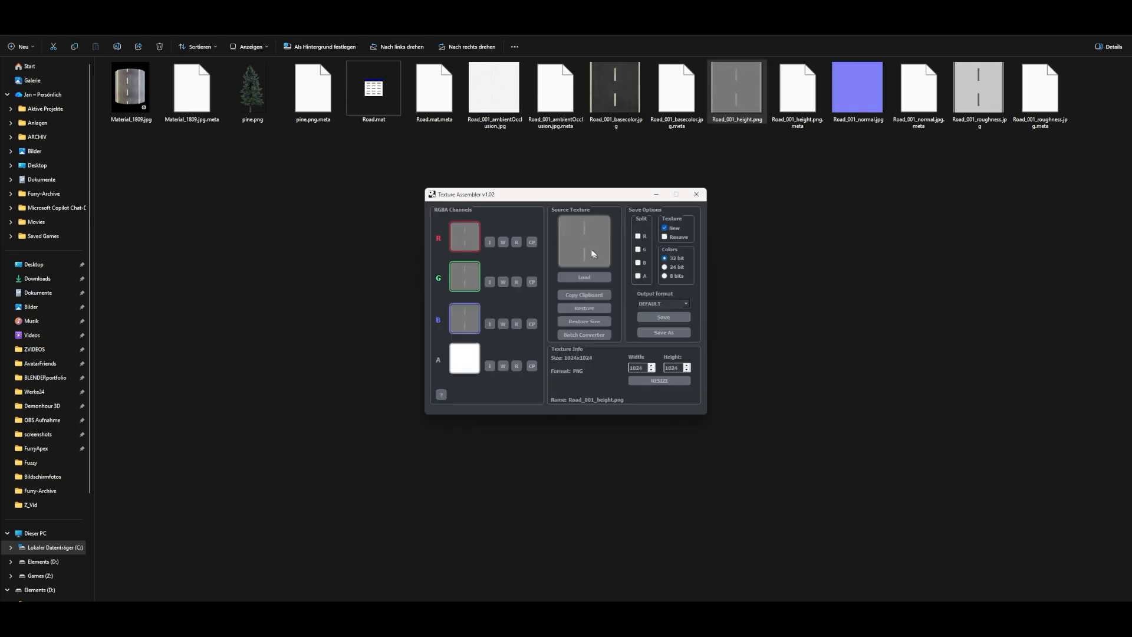
{"action": "left_click_drag", "start_coordinate": [568, 203], "coordinate": [516, 205]}
{"action": "left_click_drag", "start_coordinate": [615, 88], "coordinate": [553, 260]}
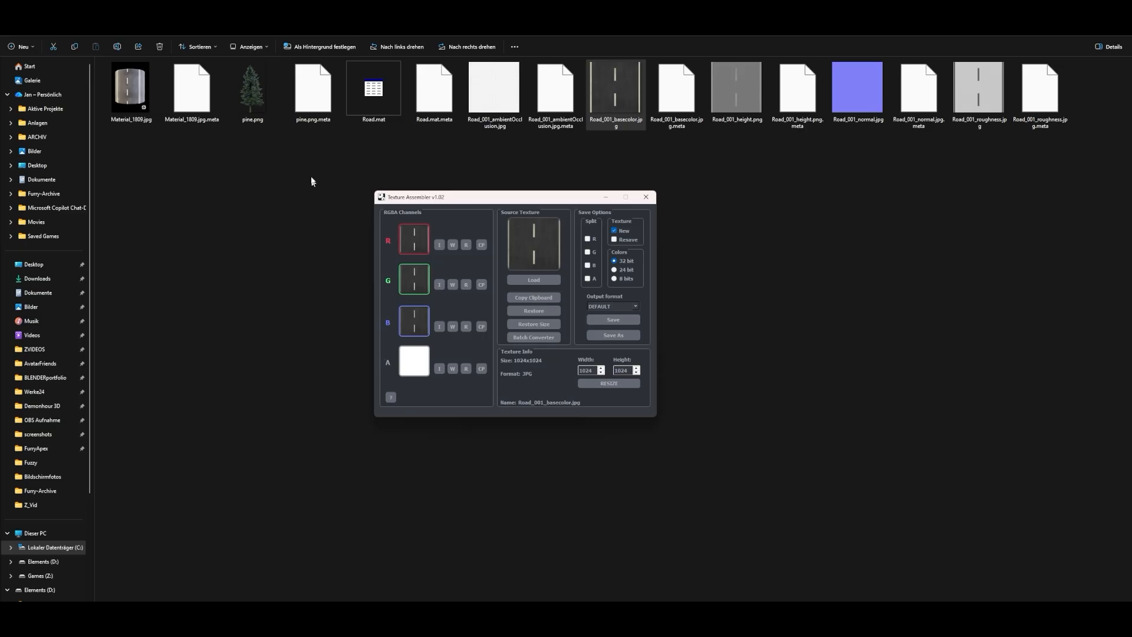
Load pine.png as the source texture to inspect its RGBA channels, and reload Road_001_basecolor.jpg for comparison
{"action": "left_click", "coordinate": [251, 93]}
{"action": "left_click_drag", "start_coordinate": [251, 93], "coordinate": [531, 249]}
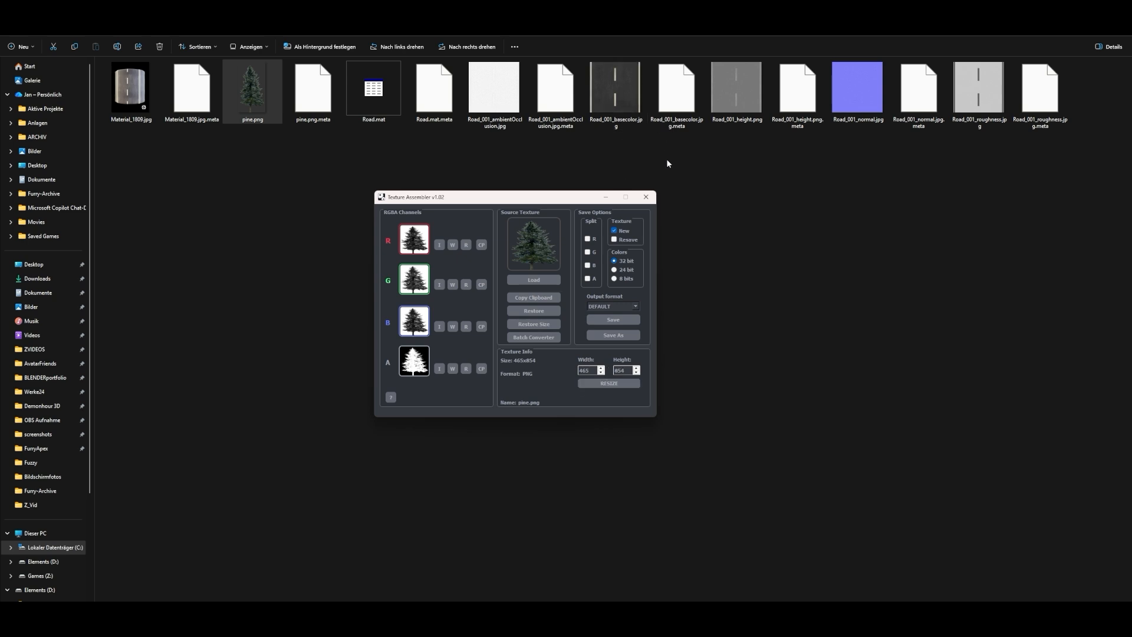
{"action": "left_click_drag", "start_coordinate": [619, 88], "coordinate": [543, 259]}
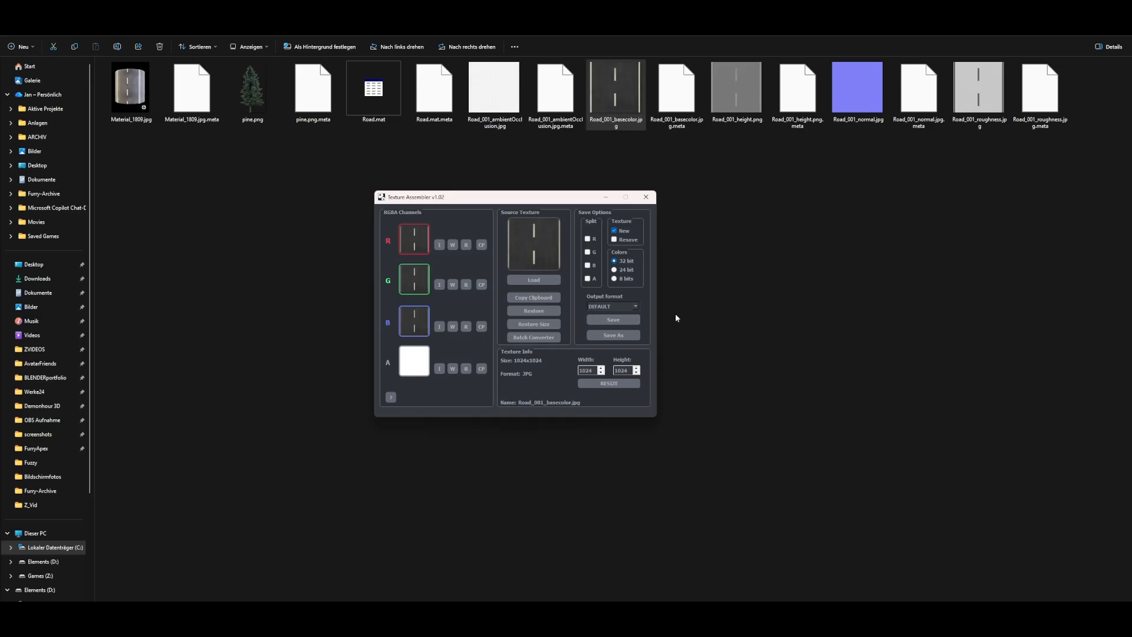
Put Texture Assembler away and examine the asphalt detail of Road_001_basecolor.jpg up close in the image viewer
{"action": "left_click", "coordinate": [645, 197]}
{"action": "double_click", "coordinate": [628, 94]}
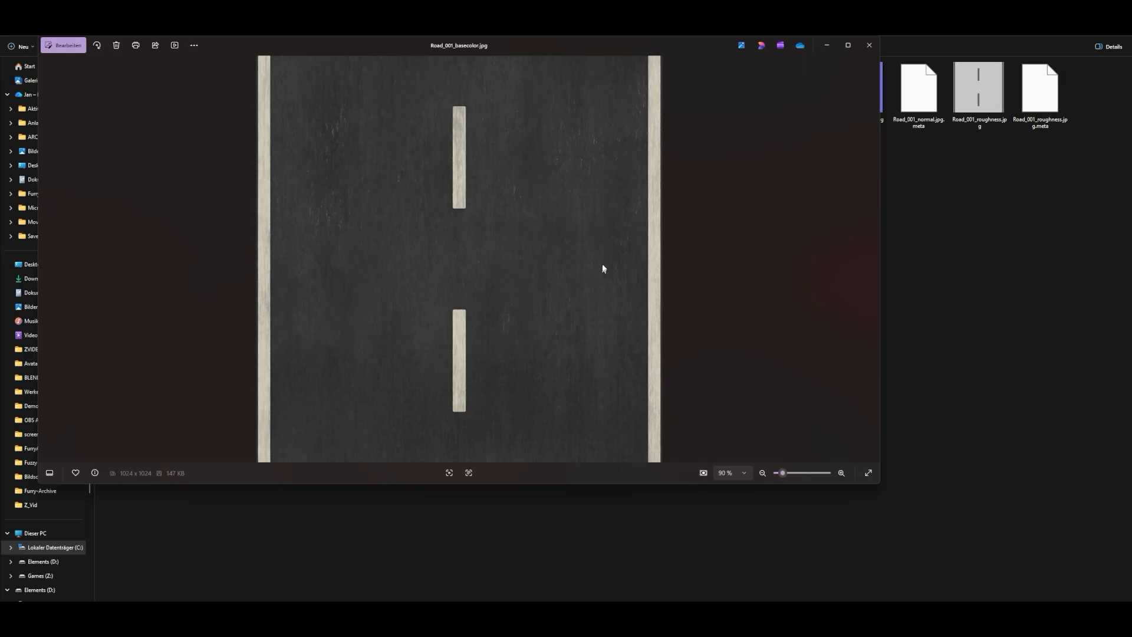
{"action": "scroll", "coordinate": [550, 235], "scroll_direction": "up", "scroll_amount": 10}
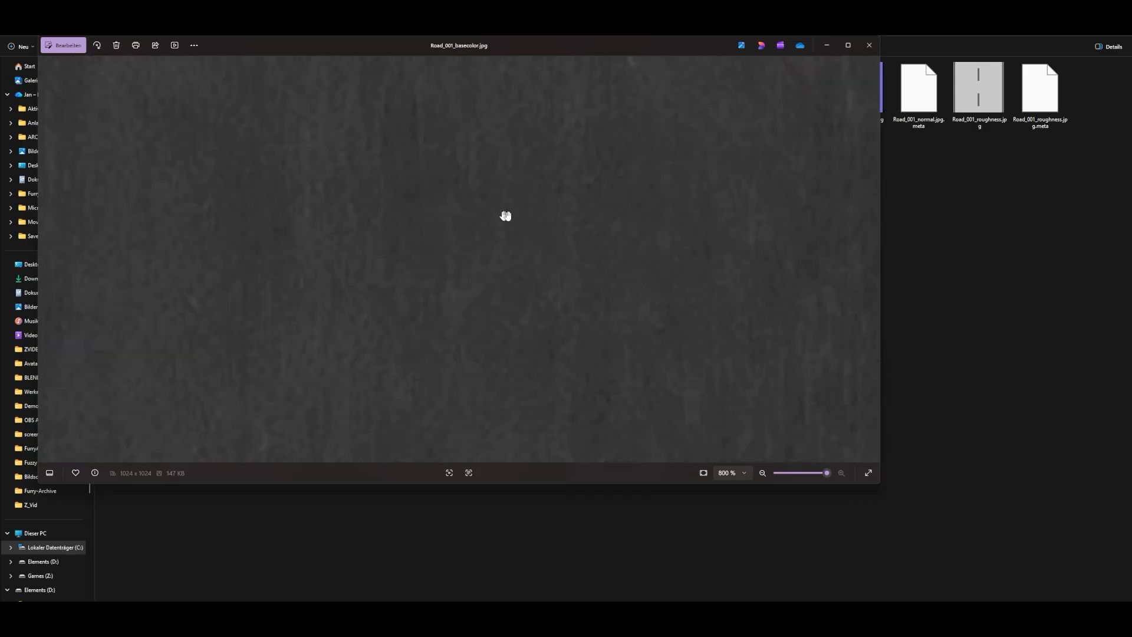
{"action": "left_click", "coordinate": [869, 45]}
Examine pine.png in the image viewer, checking the transparent edges around the branches and the trunk
{"action": "double_click", "coordinate": [253, 89]}
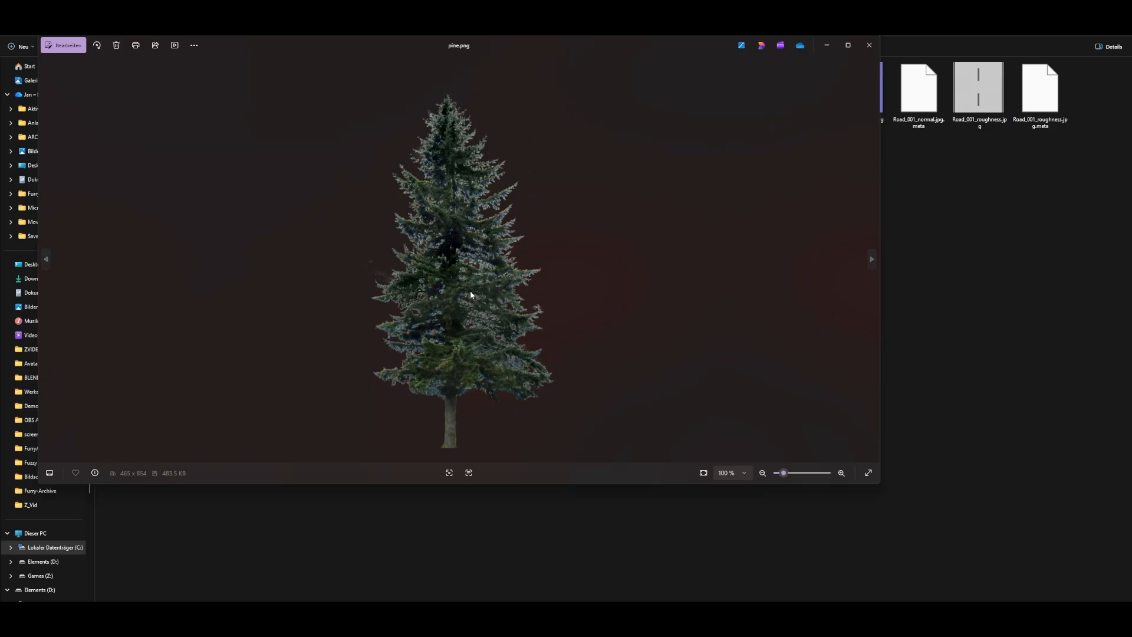
{"action": "scroll", "coordinate": [468, 292], "scroll_direction": "up", "scroll_amount": 8}
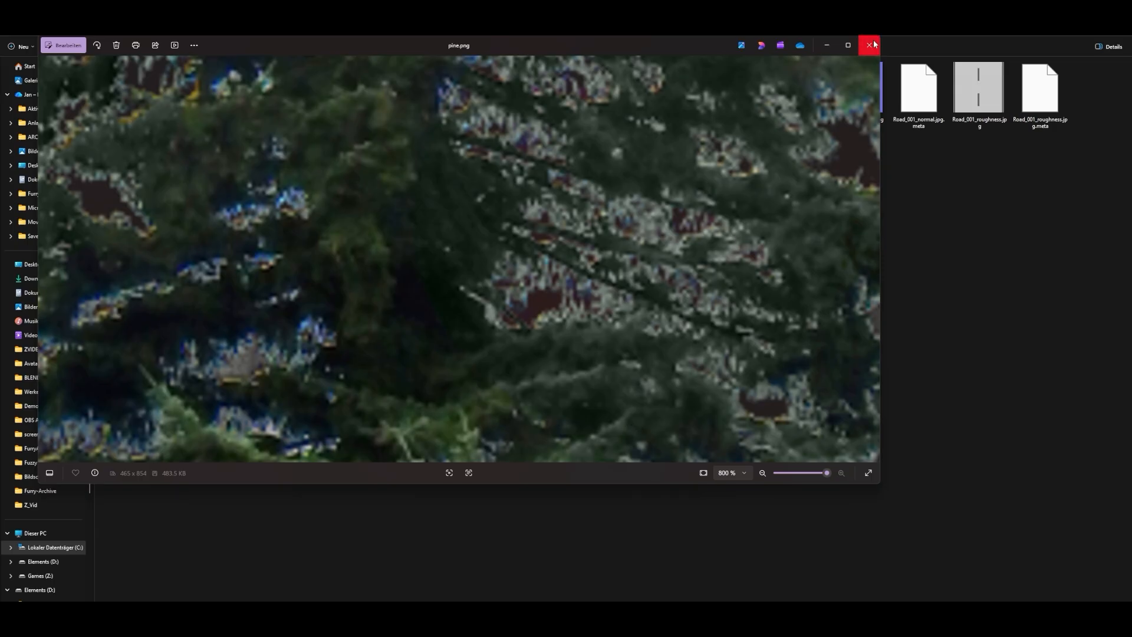
{"action": "scroll", "coordinate": [572, 298], "scroll_direction": "down", "scroll_amount": 3}
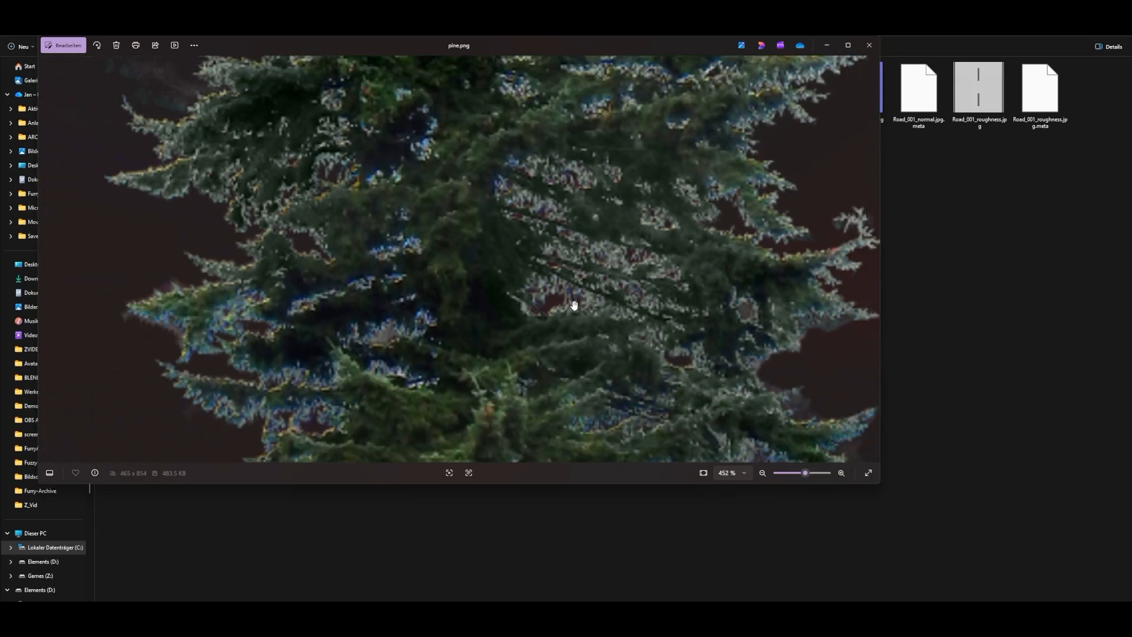
{"action": "left_click_drag", "start_coordinate": [553, 369], "coordinate": [493, 169]}
{"action": "scroll", "coordinate": [469, 333], "scroll_direction": "up", "scroll_amount": 5}
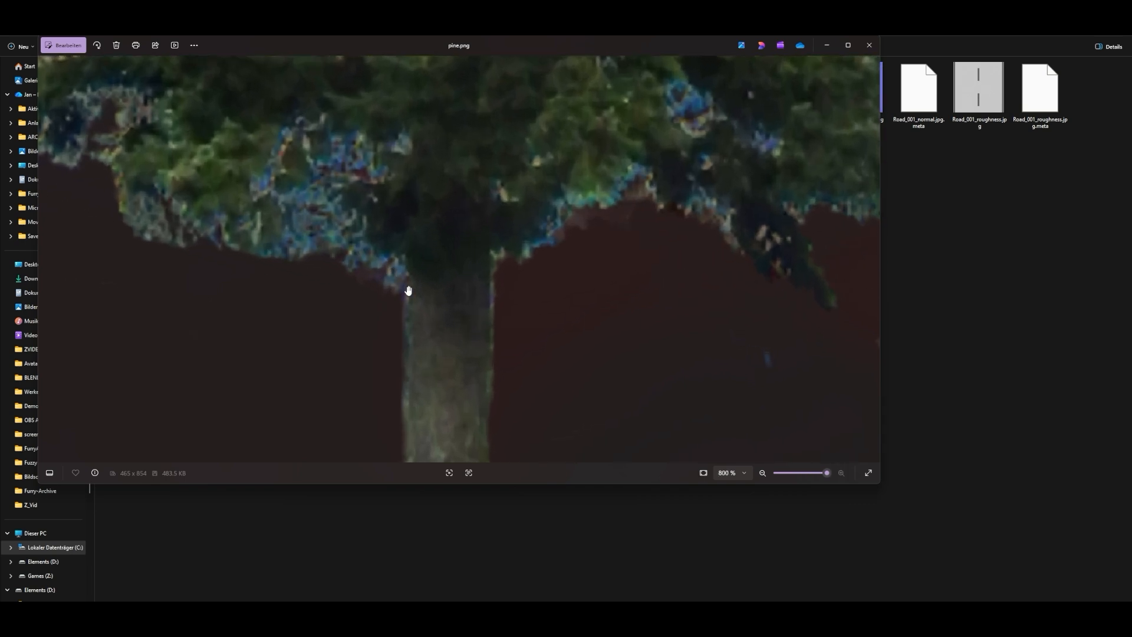
{"action": "scroll", "coordinate": [648, 219], "scroll_direction": "down", "scroll_amount": 10}
{"action": "scroll", "coordinate": [648, 218], "scroll_direction": "down", "scroll_amount": 5}
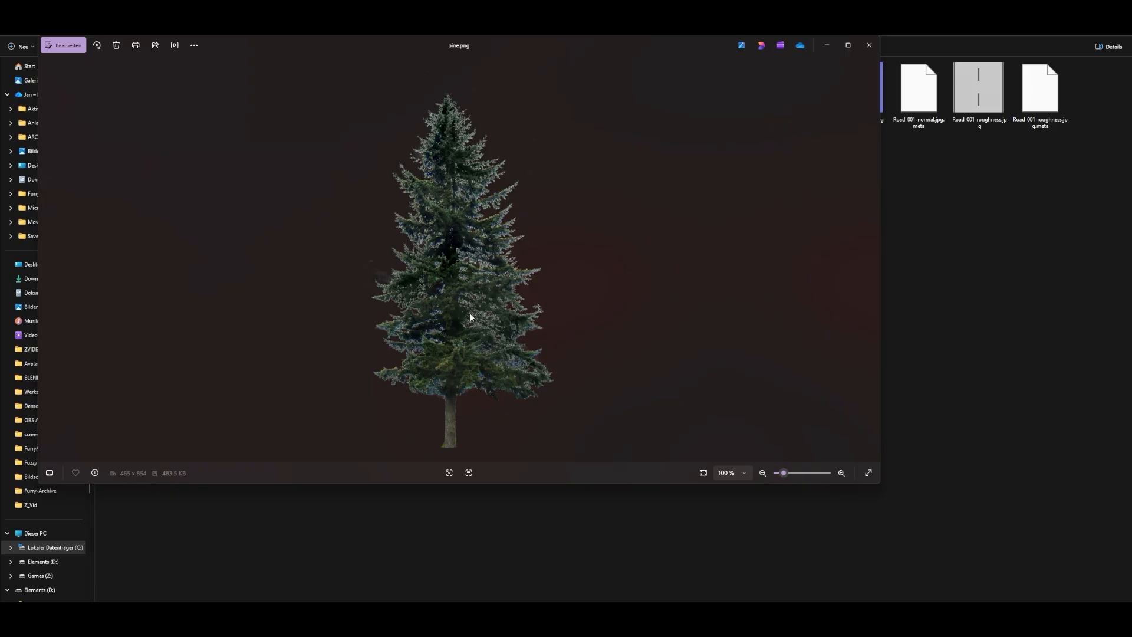
{"action": "scroll", "coordinate": [467, 321], "scroll_direction": "up", "scroll_amount": 5}
{"action": "scroll", "coordinate": [471, 266], "scroll_direction": "up", "scroll_amount": 3}
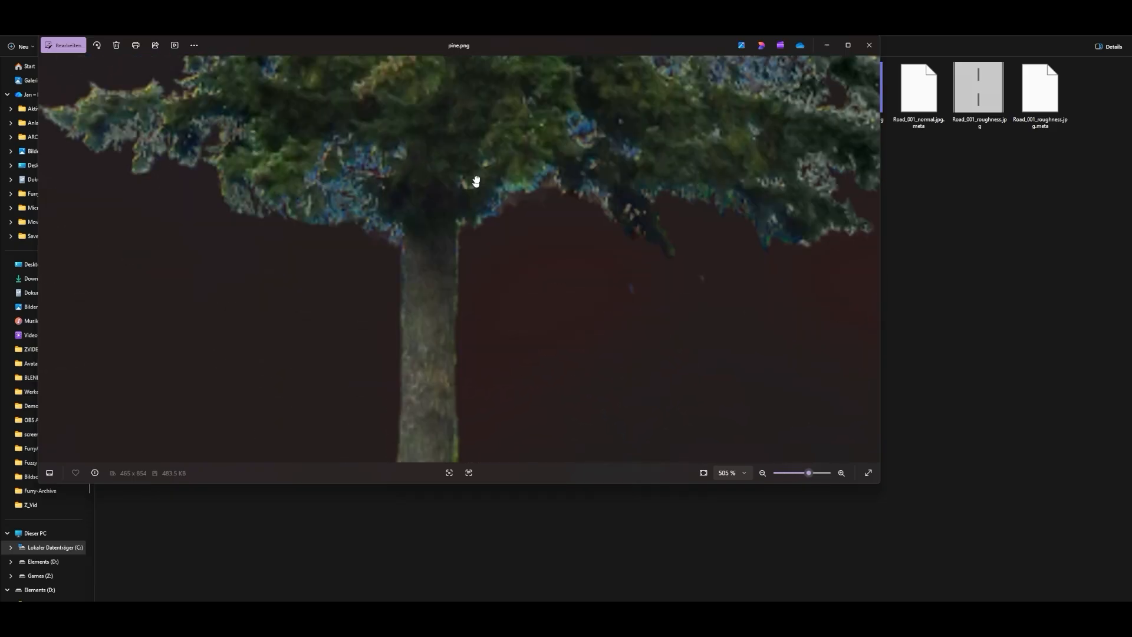
{"action": "scroll", "coordinate": [583, 242], "scroll_direction": "up", "scroll_amount": 2}
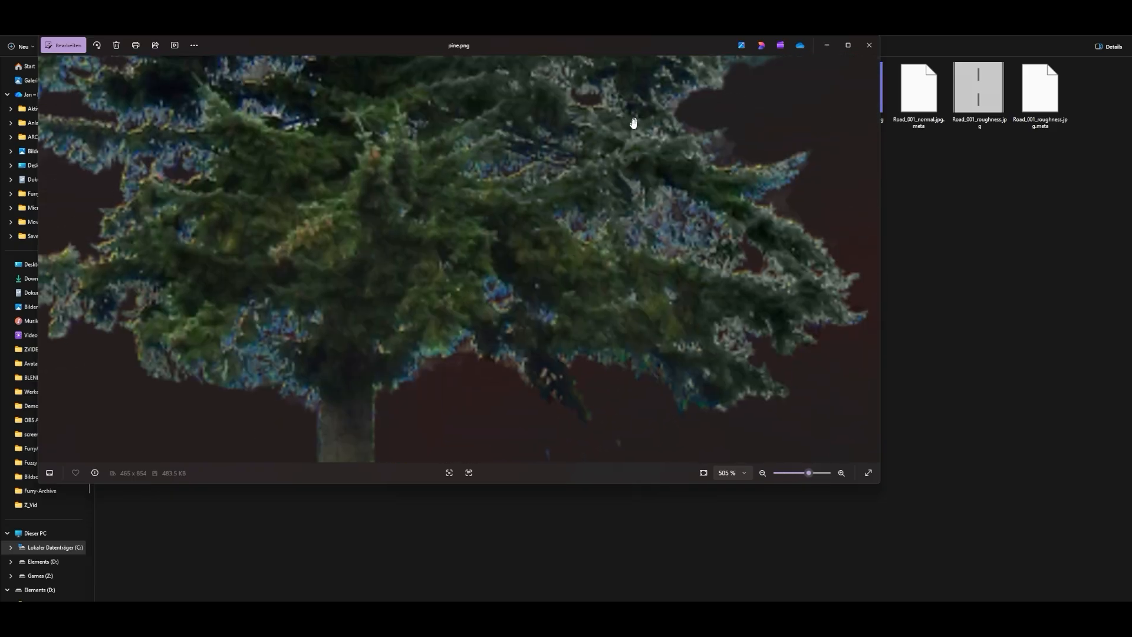
{"action": "scroll", "coordinate": [596, 324], "scroll_direction": "down", "scroll_amount": 4}
{"action": "scroll", "coordinate": [603, 265], "scroll_direction": "down", "scroll_amount": 3}
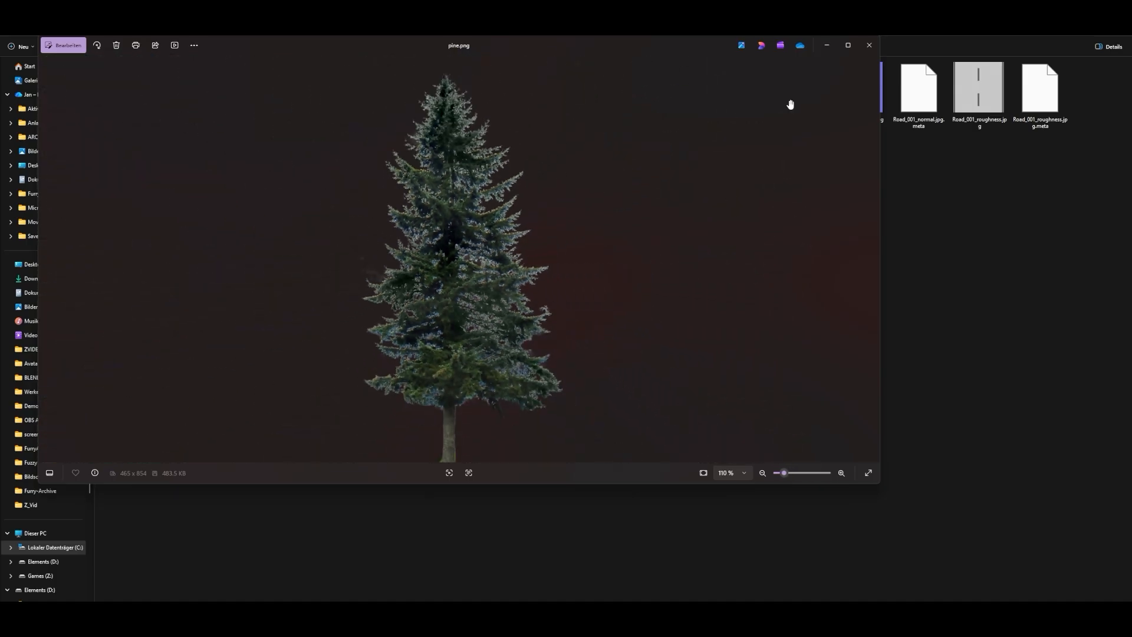
{"action": "left_click", "coordinate": [869, 45]}
View Road_001_basecolor.jpg once more in the image viewer and close it
{"action": "double_click", "coordinate": [614, 86]}
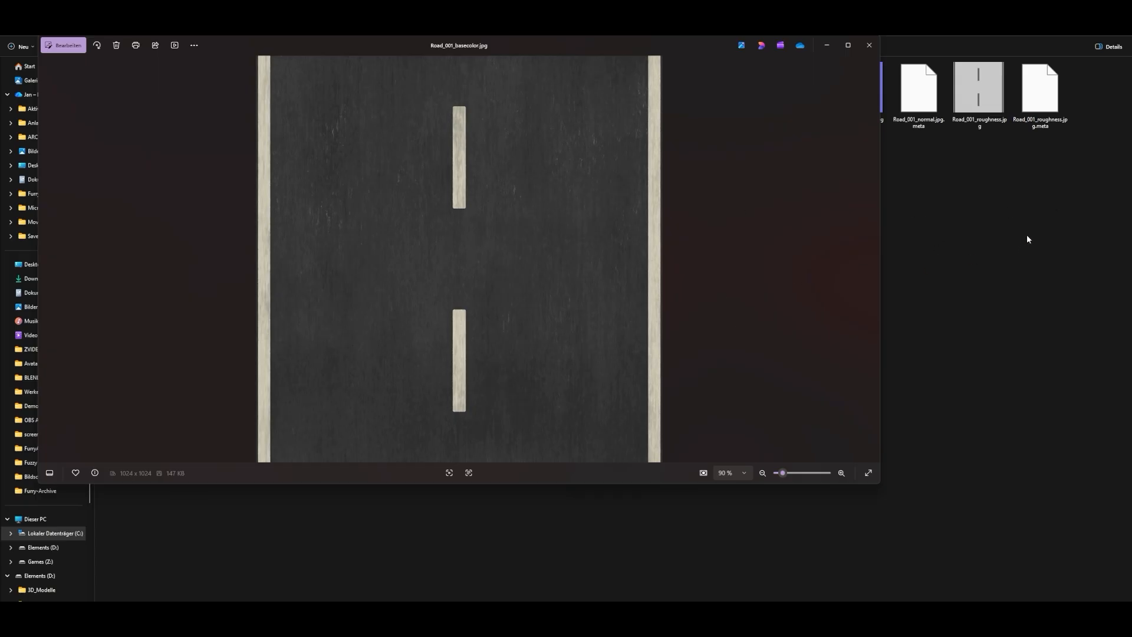
{"action": "left_click", "coordinate": [870, 48]}
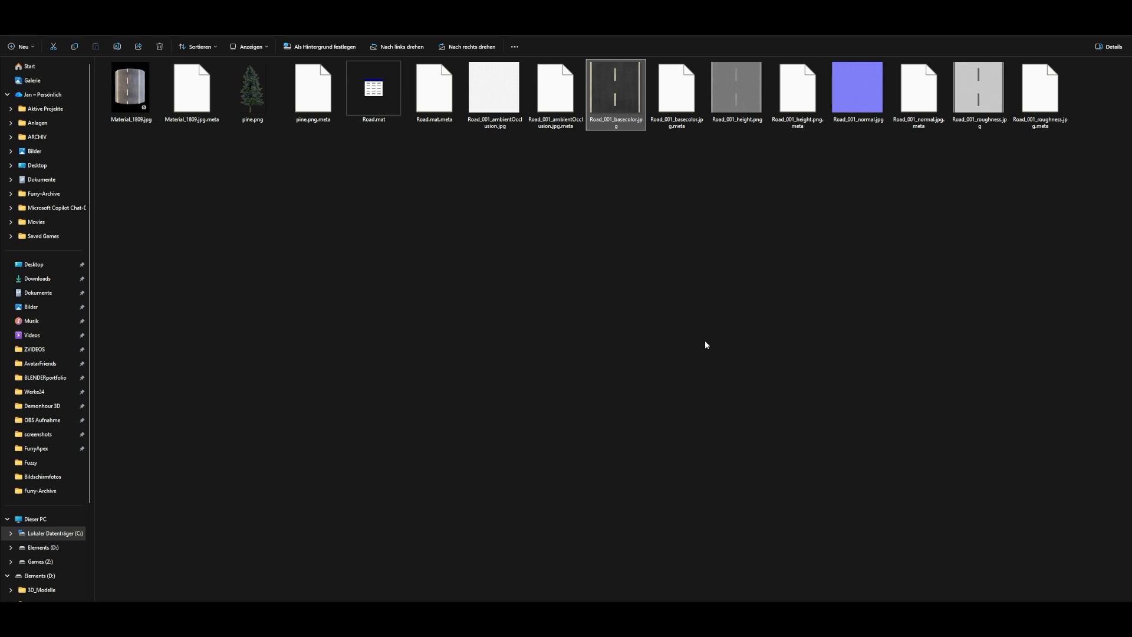
Return to Texture Assembler, set the output format to PNG and switch the texture save mode from New to Resave
{"action": "left_click", "coordinate": [885, 617]}
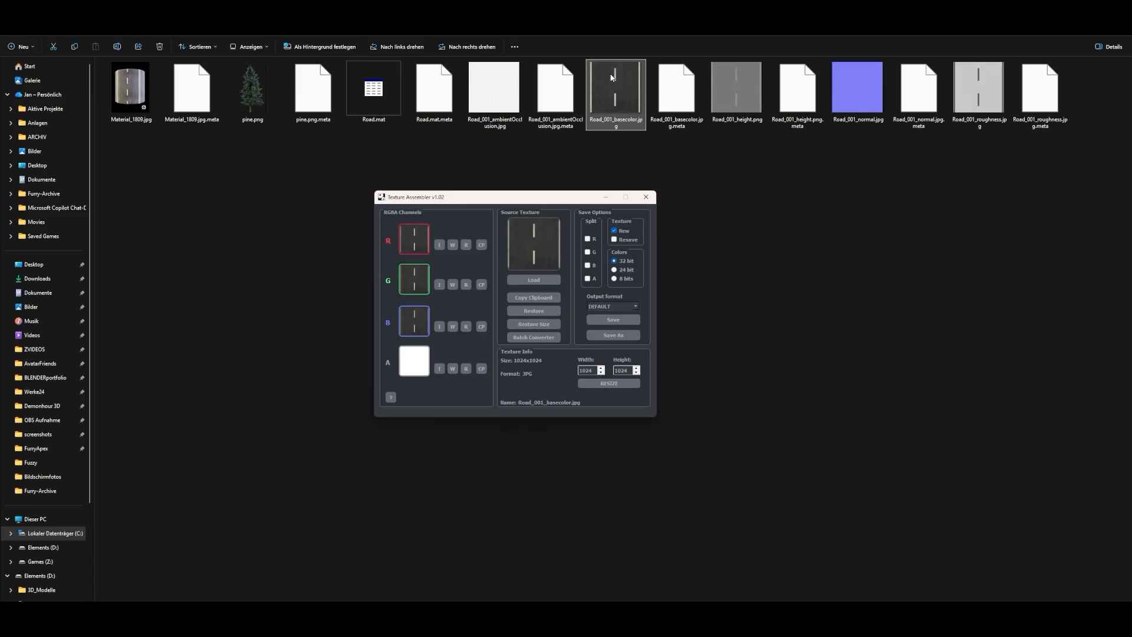
{"action": "left_click_drag", "start_coordinate": [529, 201], "coordinate": [494, 197]}
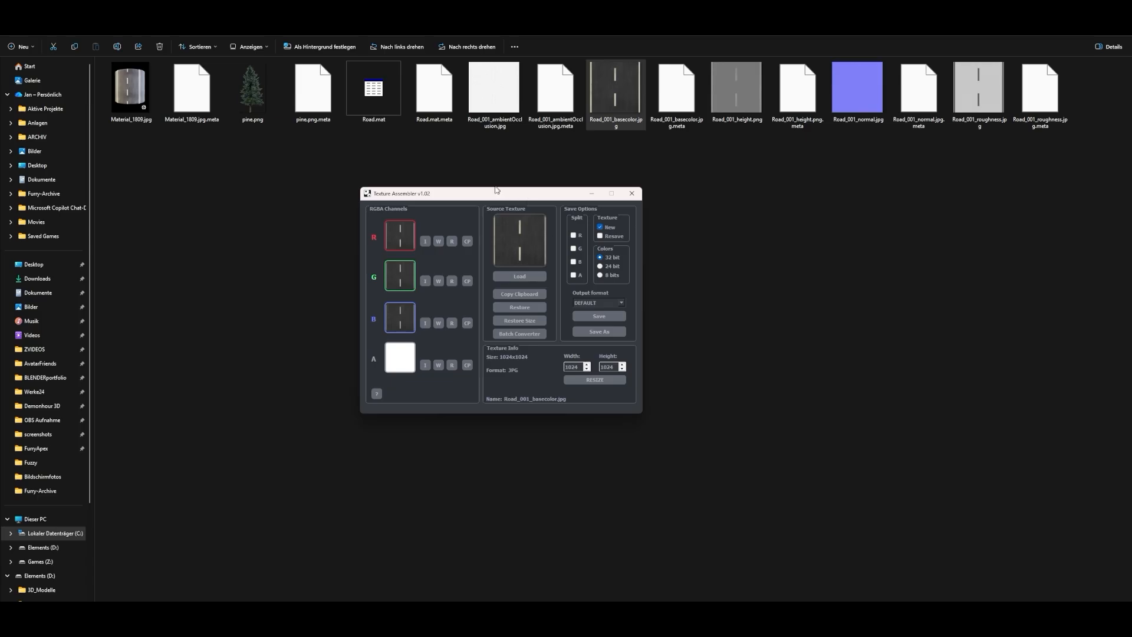
{"action": "left_click_drag", "start_coordinate": [496, 196], "coordinate": [547, 203]}
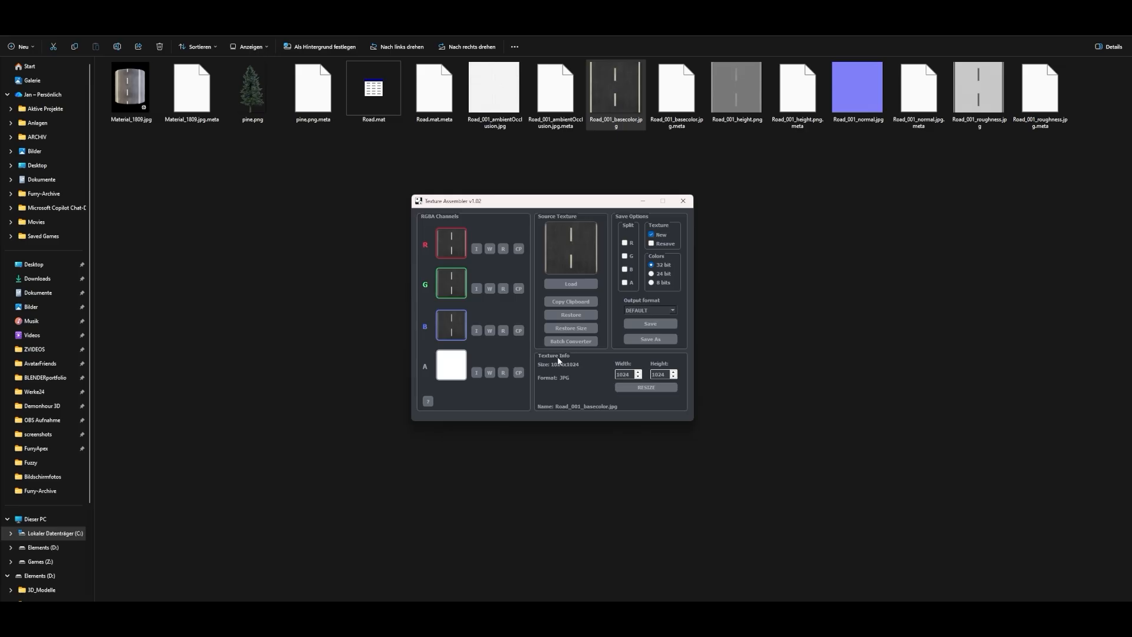
{"action": "left_click", "coordinate": [671, 310]}
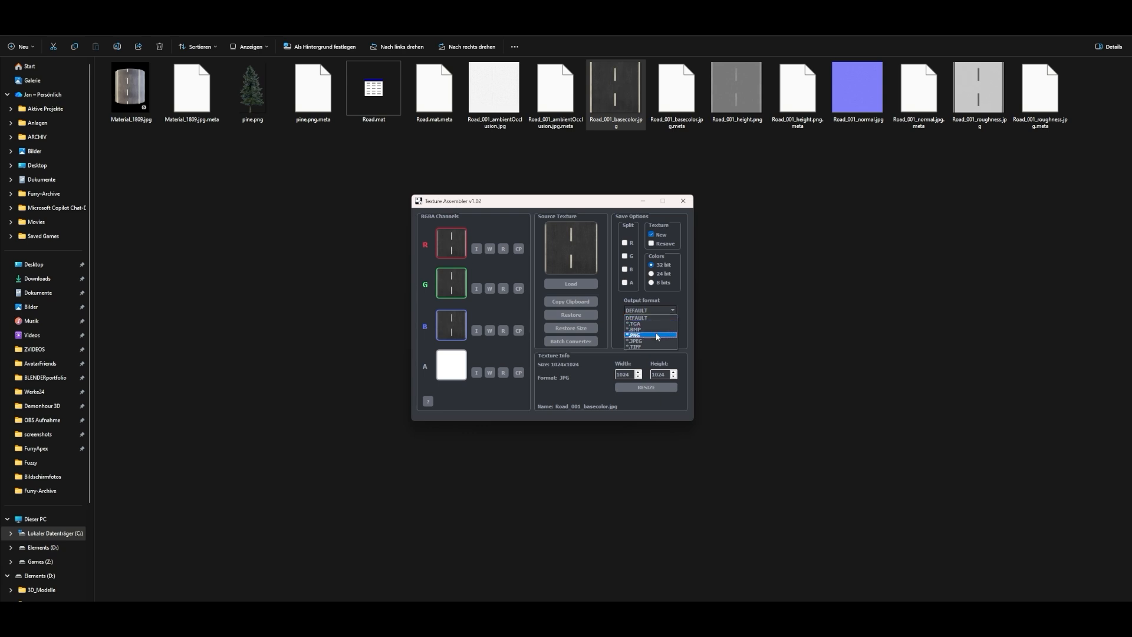
{"action": "left_click", "coordinate": [655, 340]}
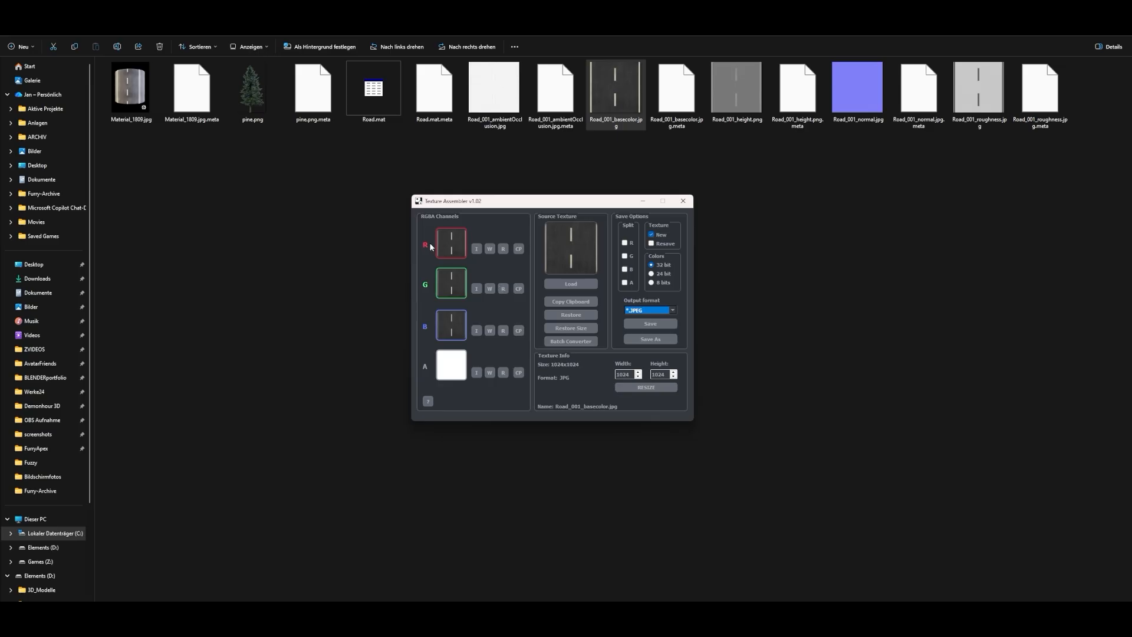
{"action": "left_click", "coordinate": [668, 312]}
{"action": "left_click", "coordinate": [651, 243]}
Invert the alpha channel to black and back until it is fully white again
{"action": "left_click", "coordinate": [477, 373]}
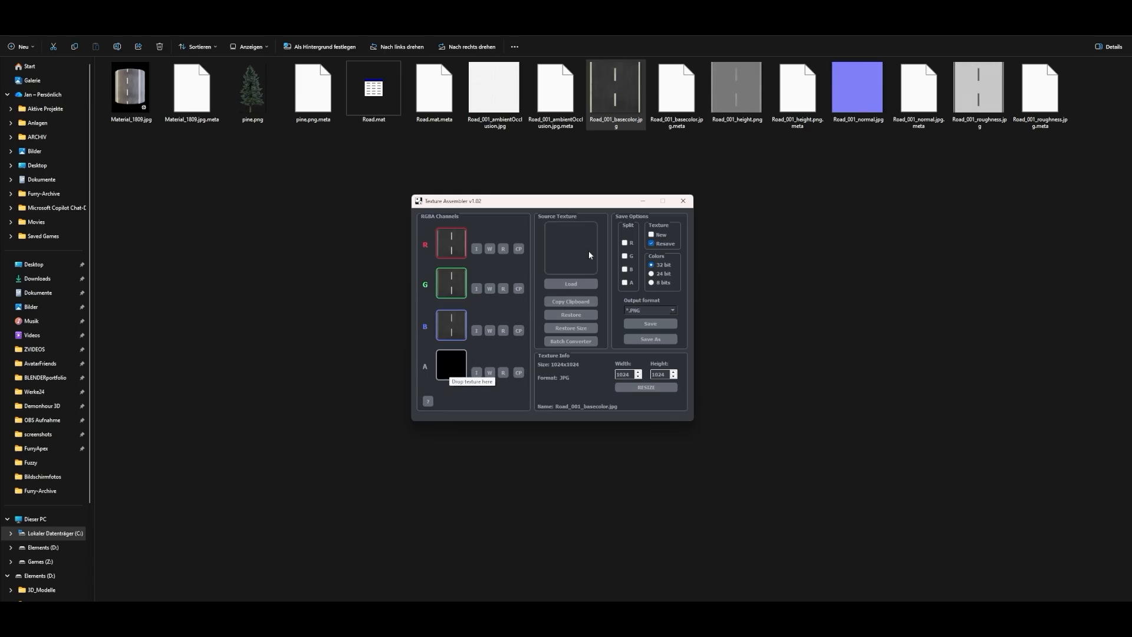
{"action": "left_click", "coordinate": [476, 376]}
{"action": "left_click", "coordinate": [475, 376]}
{"action": "left_click", "coordinate": [476, 372]}
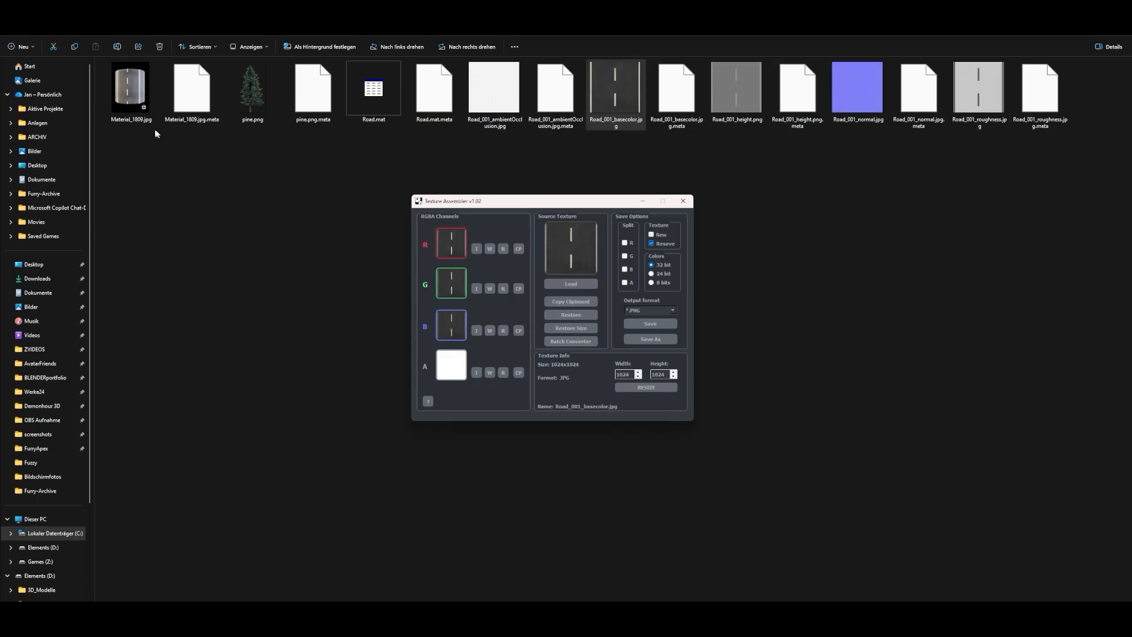
Look at the road material preview Material_1809.jpg in the image viewer and close it
{"action": "double_click", "coordinate": [130, 89]}
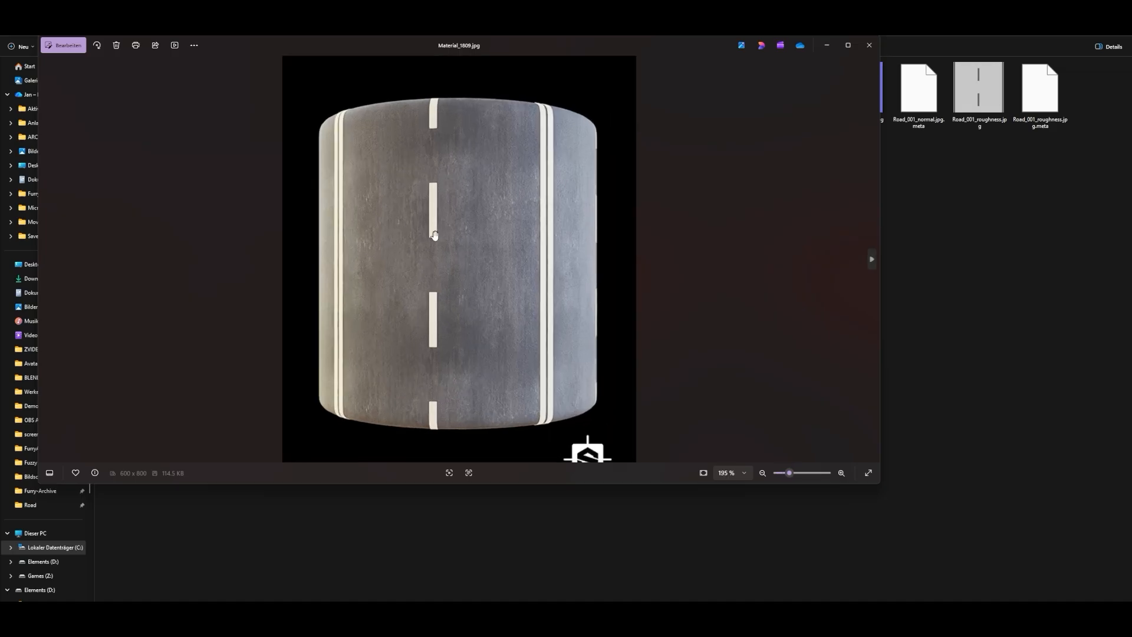
{"action": "scroll", "coordinate": [551, 315], "scroll_direction": "down", "scroll_amount": 3}
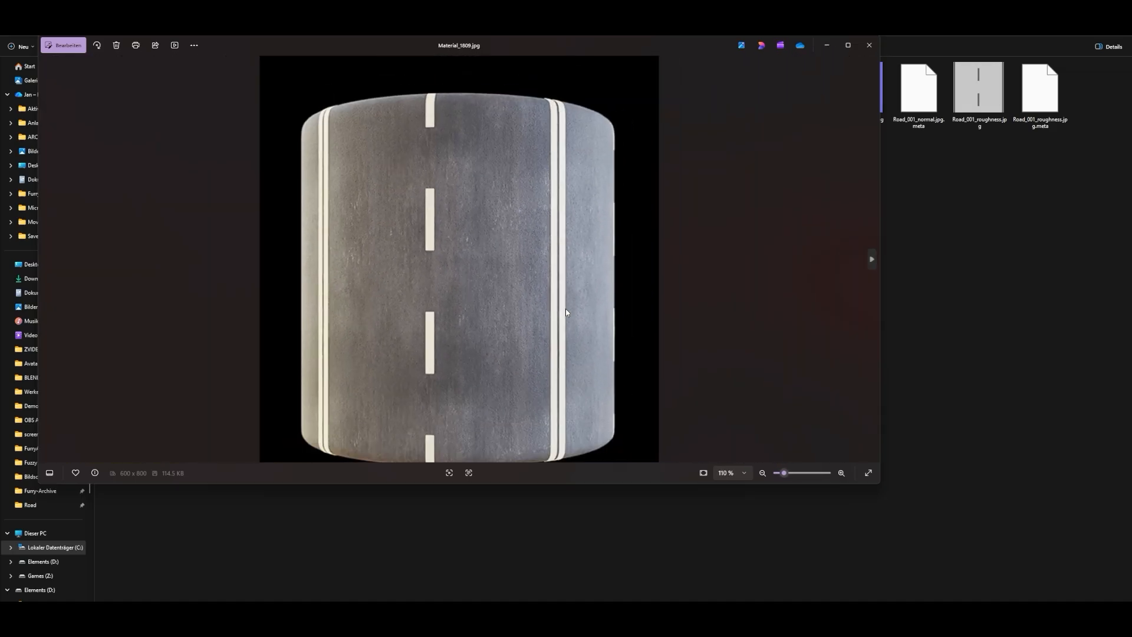
{"action": "left_click", "coordinate": [861, 51]}
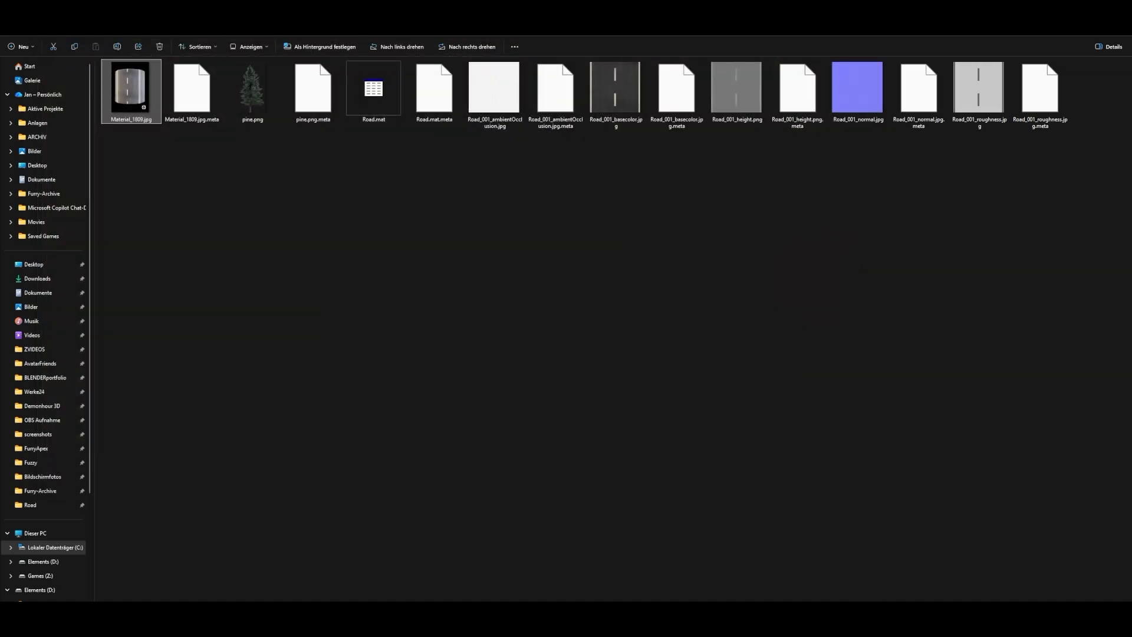
Bring Texture Assembler back and load Road_001_basecolor.jpg as the source texture again
{"action": "left_click", "coordinate": [886, 568]}
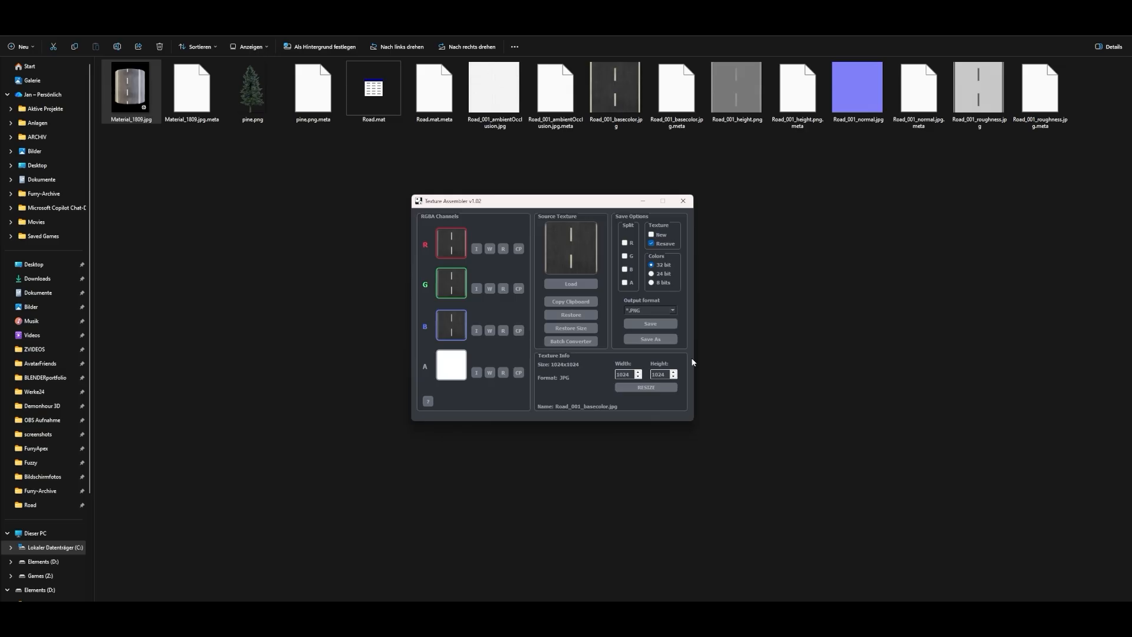
{"action": "left_click_drag", "start_coordinate": [540, 204], "coordinate": [577, 197]}
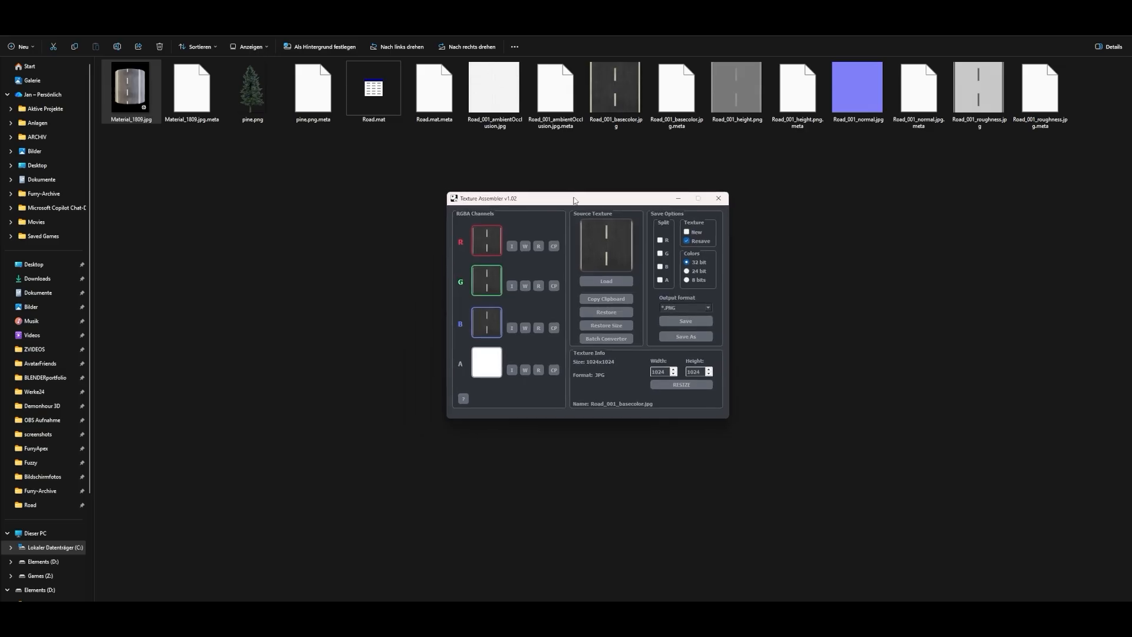
{"action": "left_click_drag", "start_coordinate": [616, 94], "coordinate": [616, 255]}
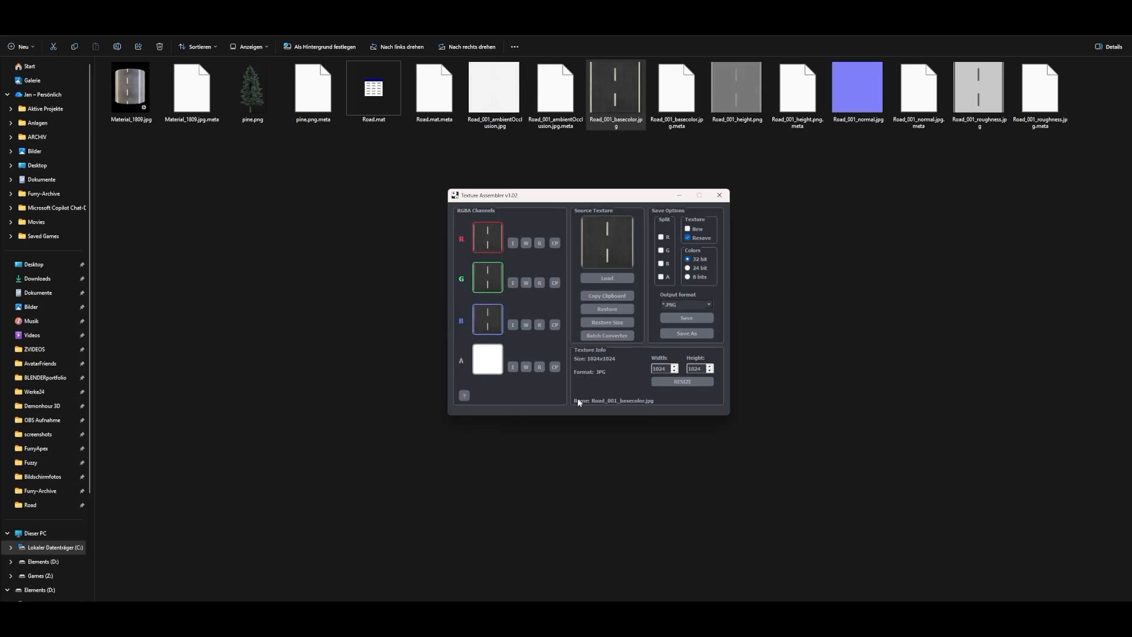
Load Road_001_height.png and Road_001_normal.jpg in turn as the source texture to inspect their RGBA channels
{"action": "left_click_drag", "start_coordinate": [623, 198], "coordinate": [584, 238]}
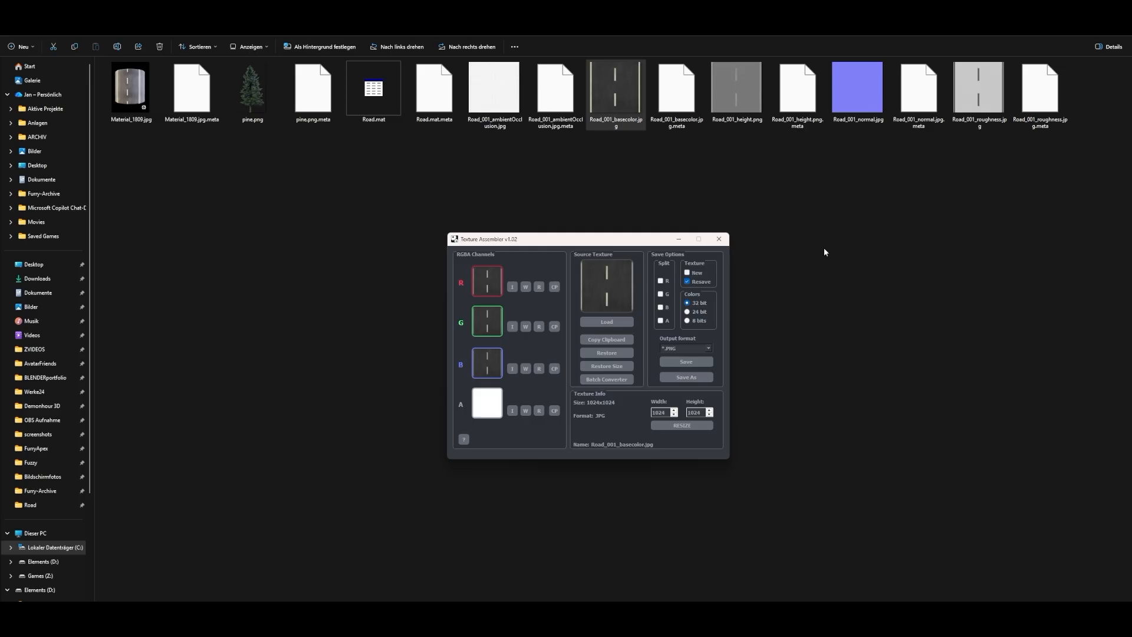
{"action": "left_click_drag", "start_coordinate": [730, 73], "coordinate": [606, 285]}
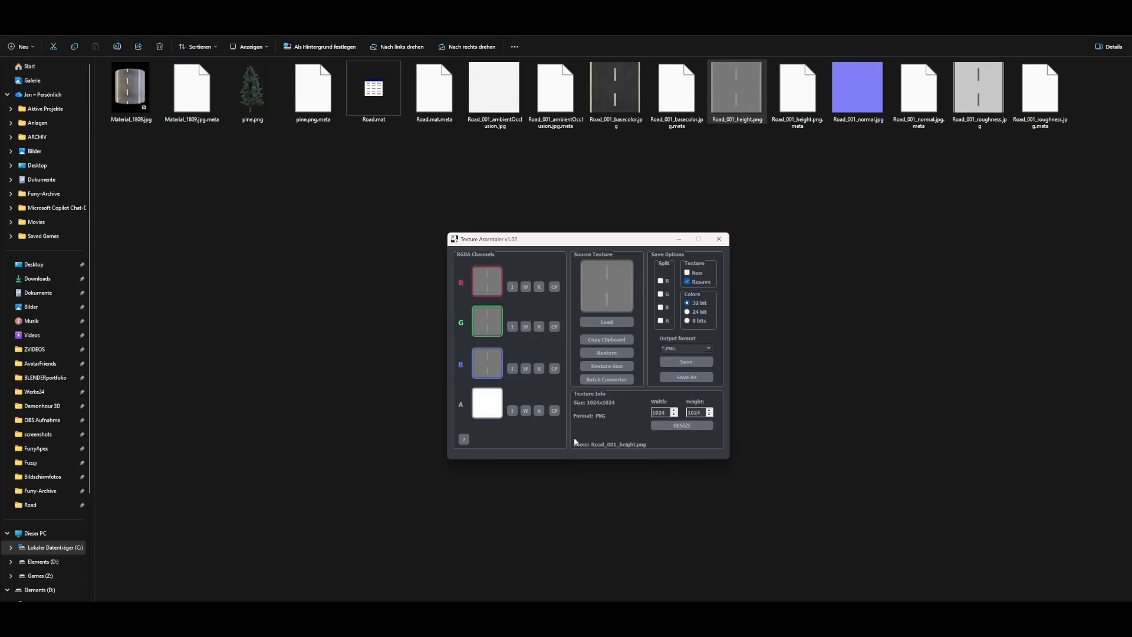
{"action": "left_click_drag", "start_coordinate": [858, 89], "coordinate": [616, 277]}
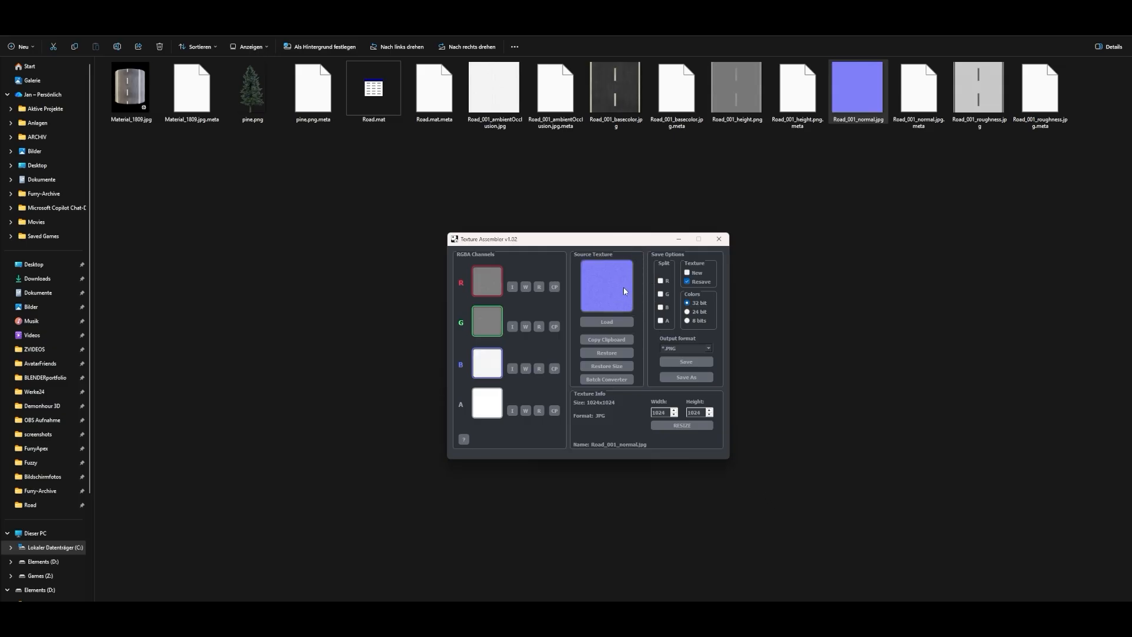
Load Road_001_roughness.jpg as the source texture
{"action": "left_click_drag", "start_coordinate": [624, 239], "coordinate": [646, 271]}
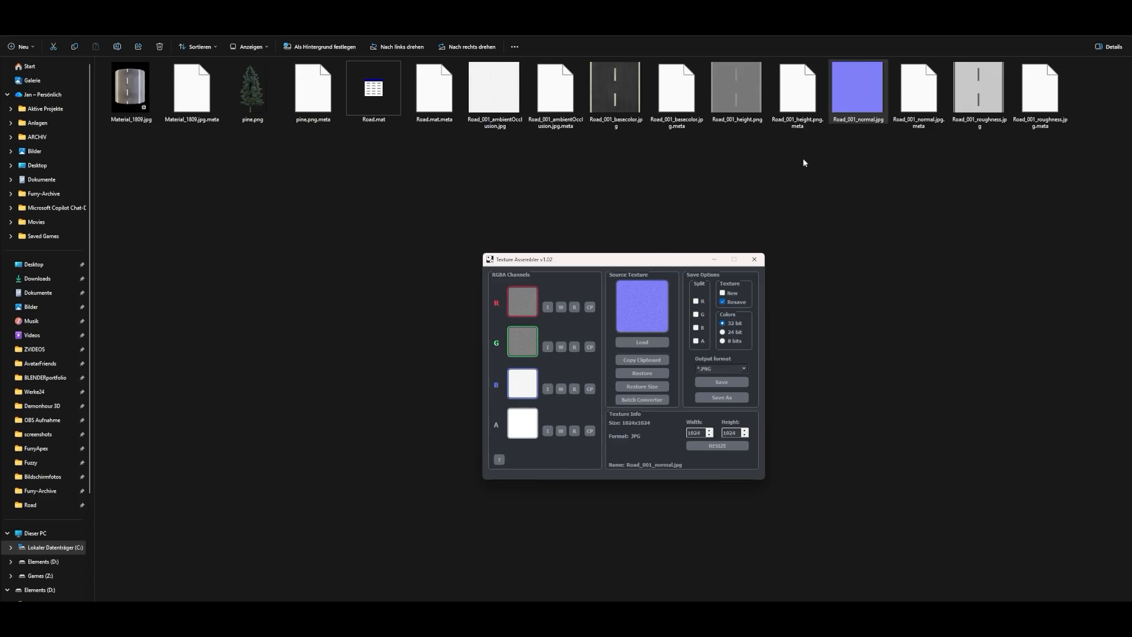
{"action": "left_click_drag", "start_coordinate": [977, 75], "coordinate": [645, 315]}
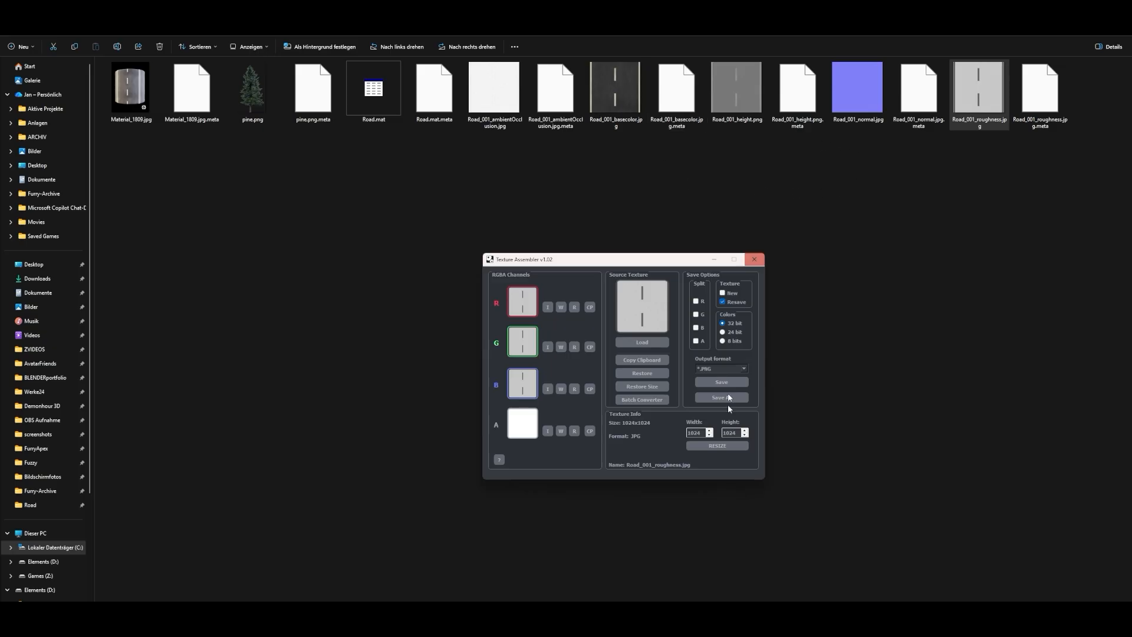
Switch to Unity and select the Road material in the Road assets folder
{"action": "mouse_move", "coordinate": [833, 622]}
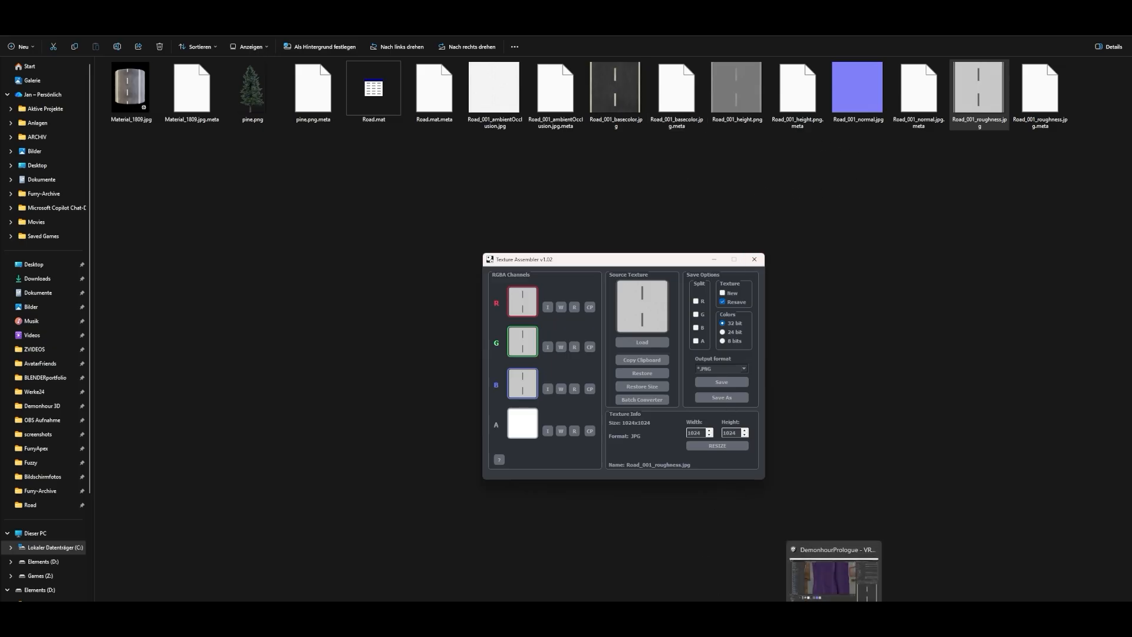
{"action": "left_click", "coordinate": [833, 623]}
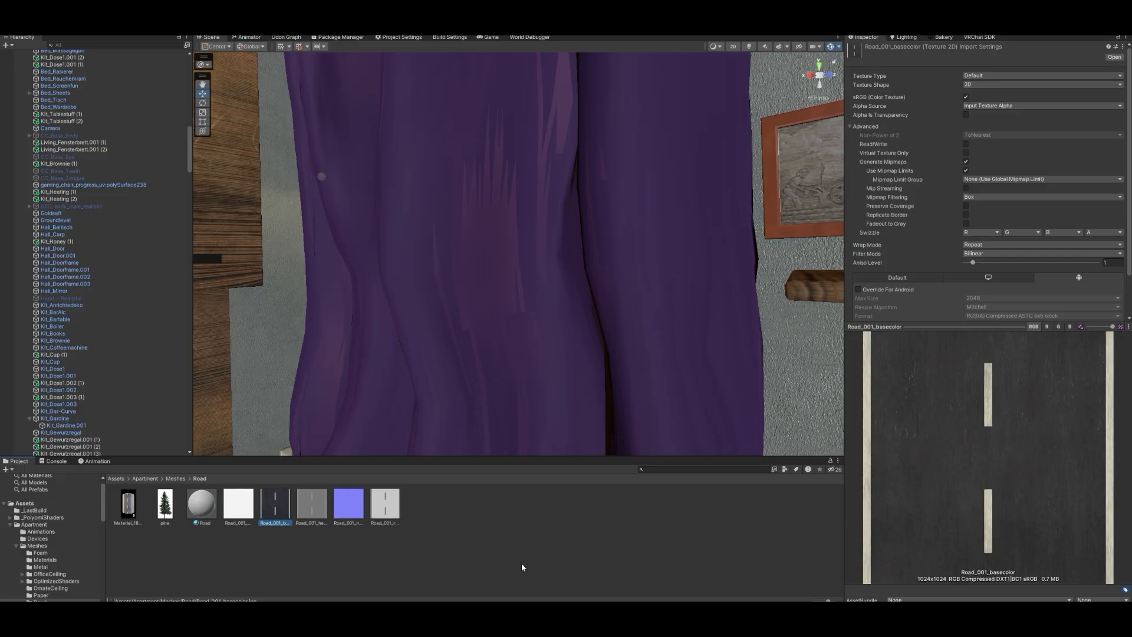
{"action": "left_click", "coordinate": [200, 505]}
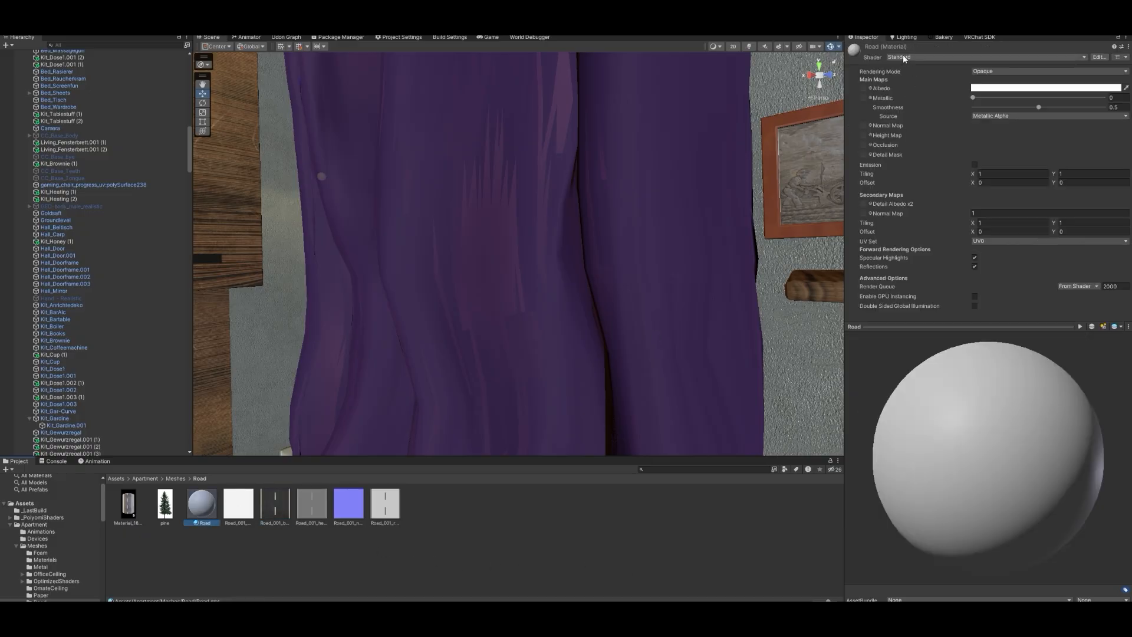
{"action": "right_click", "coordinate": [211, 572]}
{"action": "mouse_move", "coordinate": [327, 266]}
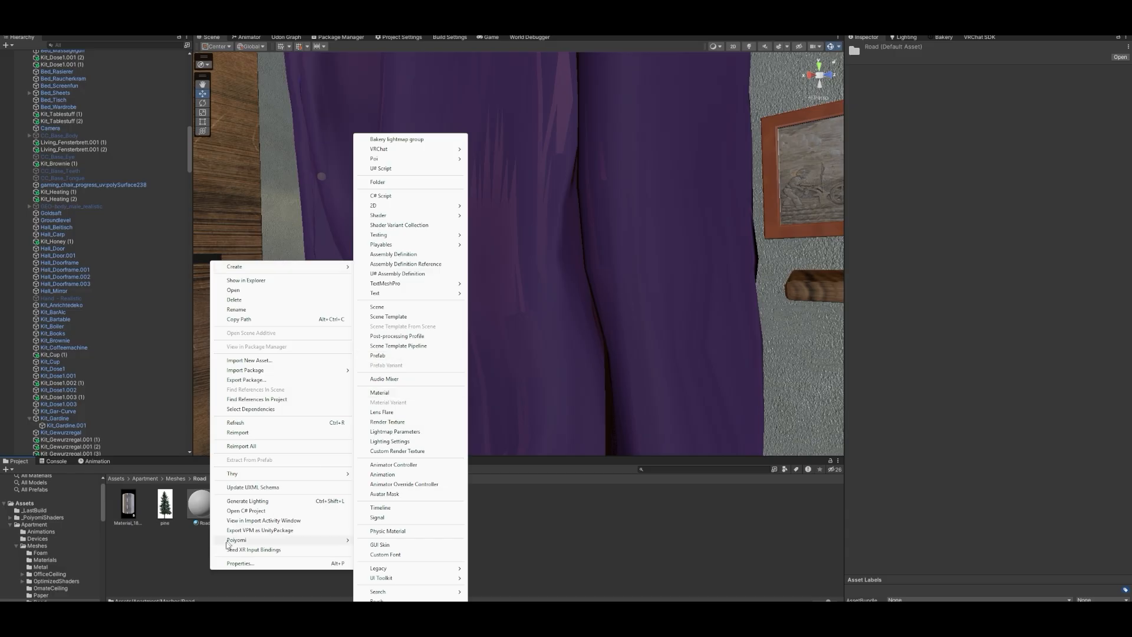
{"action": "left_click", "coordinate": [158, 553]}
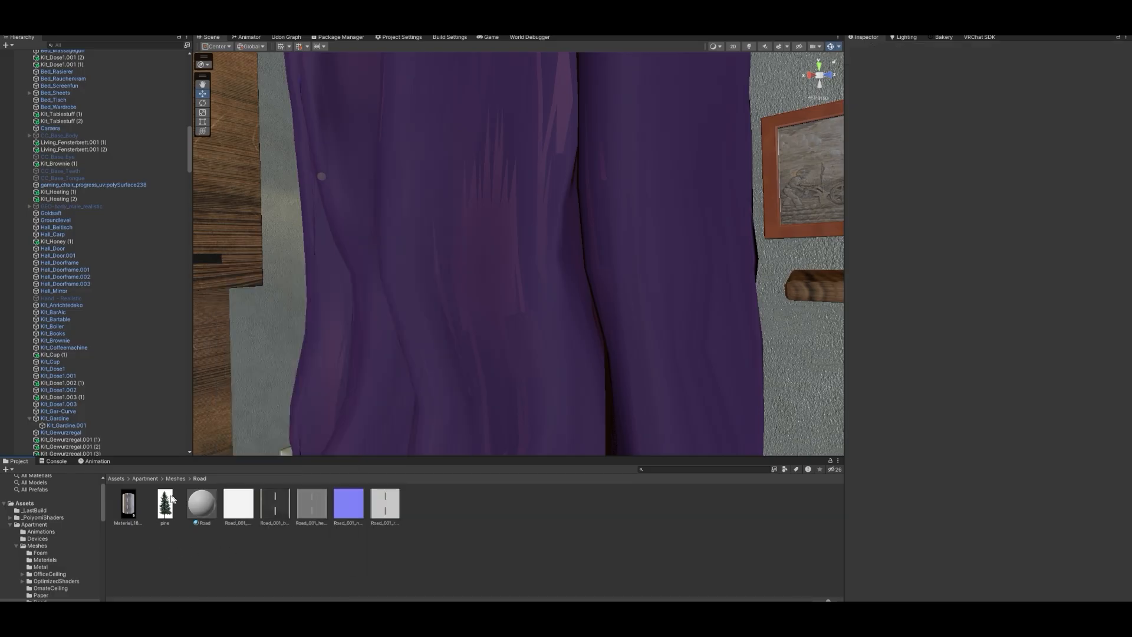
{"action": "left_click", "coordinate": [203, 622]}
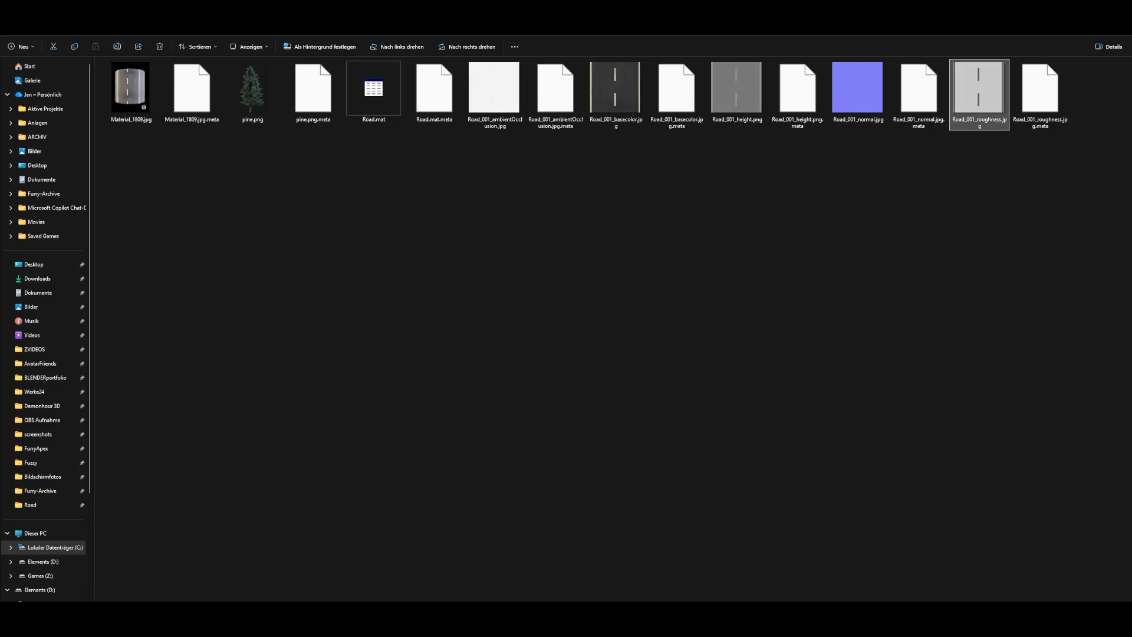
{"action": "left_click", "coordinate": [206, 620]}
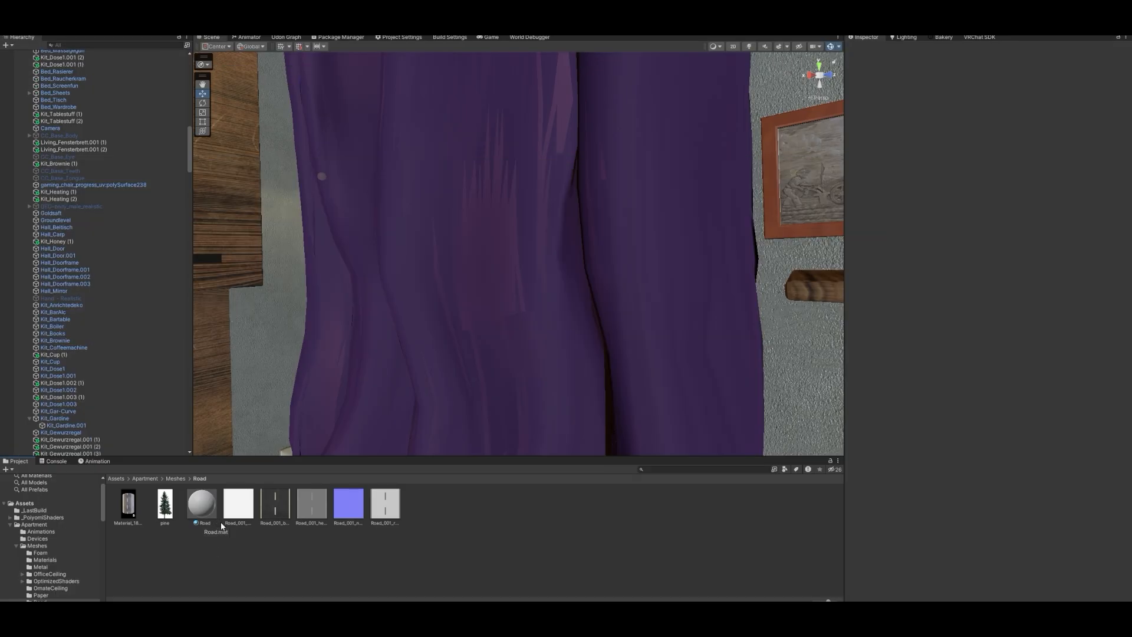
Assign the Road_001_basecolor JPG texture to the Road material's Albedo map and inspect it on the preview sphere
{"action": "left_click", "coordinate": [280, 512]}
{"action": "left_click", "coordinate": [204, 508]}
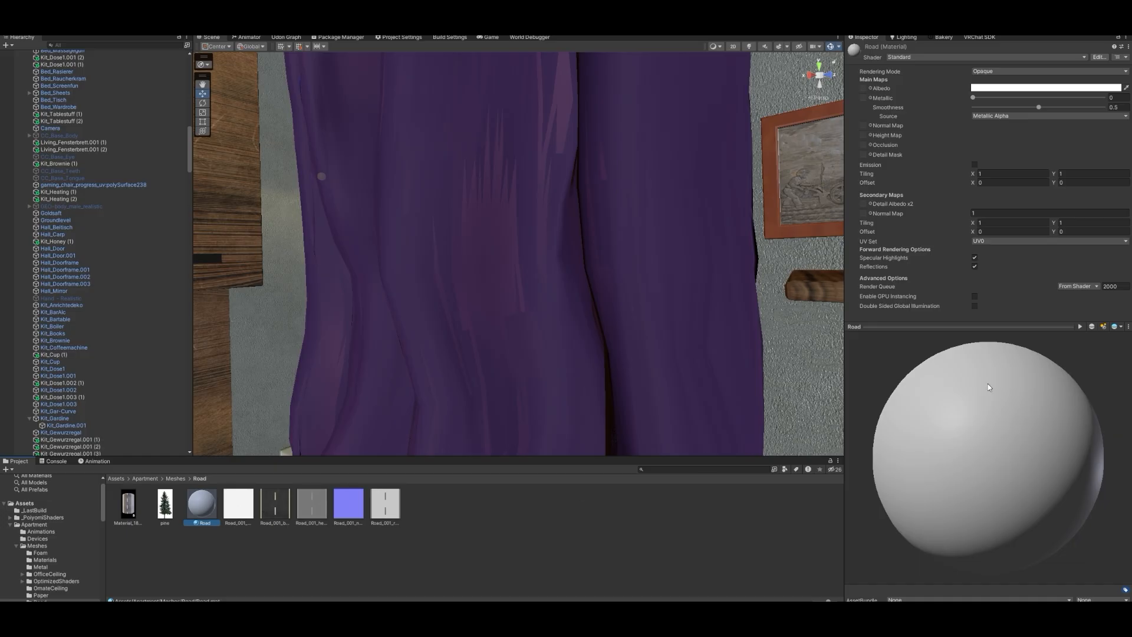
{"action": "left_click_drag", "start_coordinate": [270, 513], "coordinate": [864, 95]}
{"action": "left_click_drag", "start_coordinate": [993, 428], "coordinate": [1002, 386]}
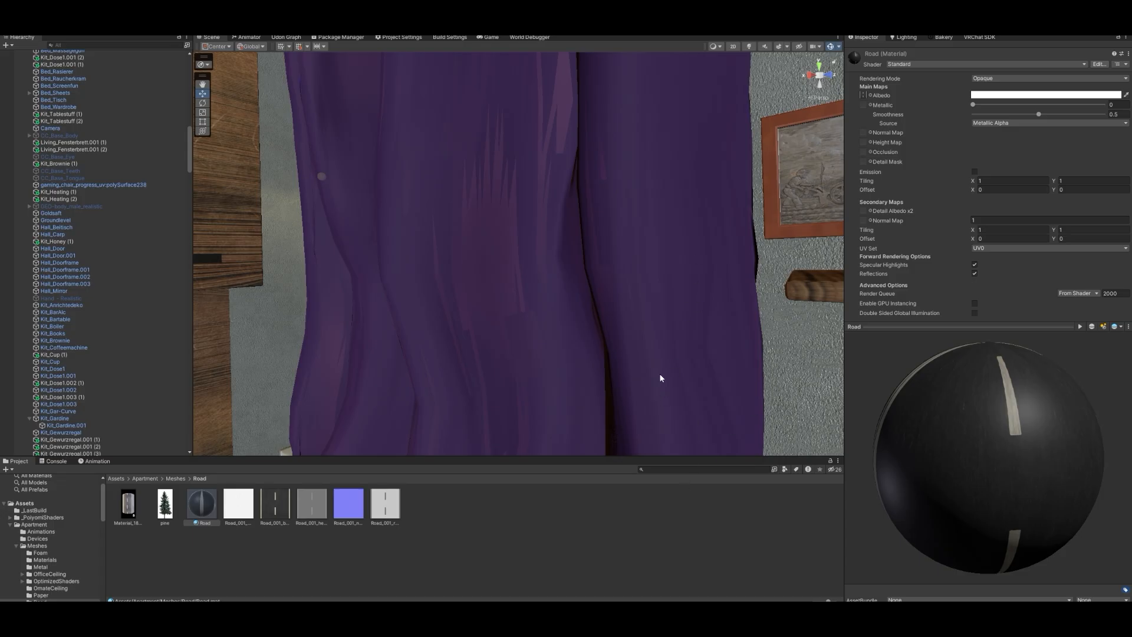
{"action": "left_click_drag", "start_coordinate": [927, 444], "coordinate": [956, 415]}
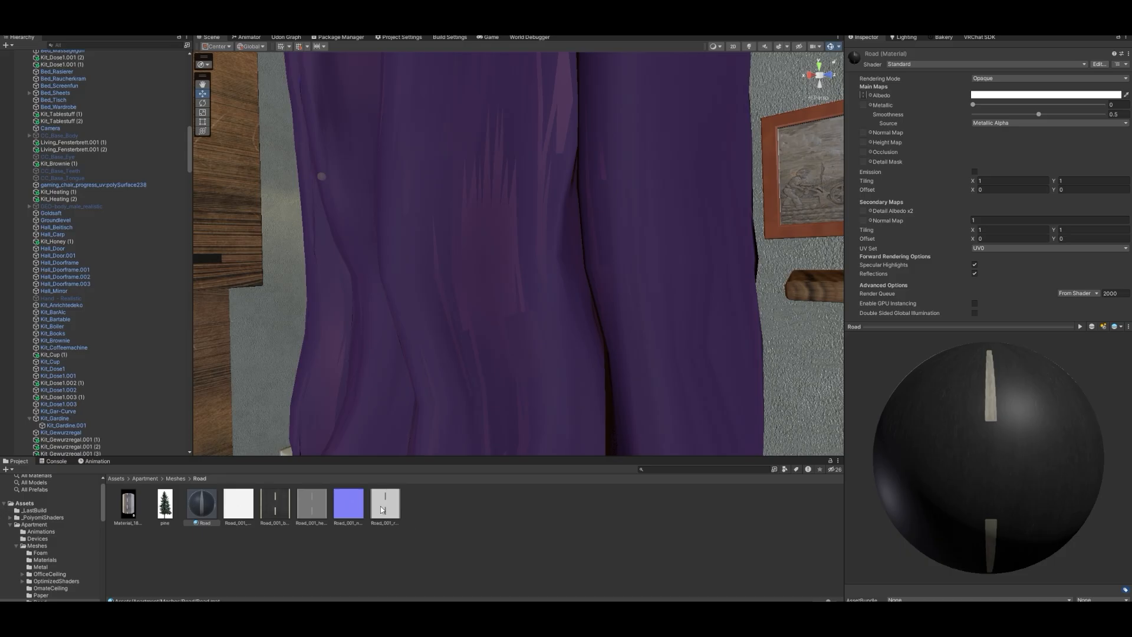
Assign the Road_001_roughness texture to the Road material's Metallic map and inspect the reflections on the preview sphere
{"action": "left_click_drag", "start_coordinate": [386, 508], "coordinate": [864, 109]}
{"action": "left_click_drag", "start_coordinate": [967, 421], "coordinate": [1008, 423]}
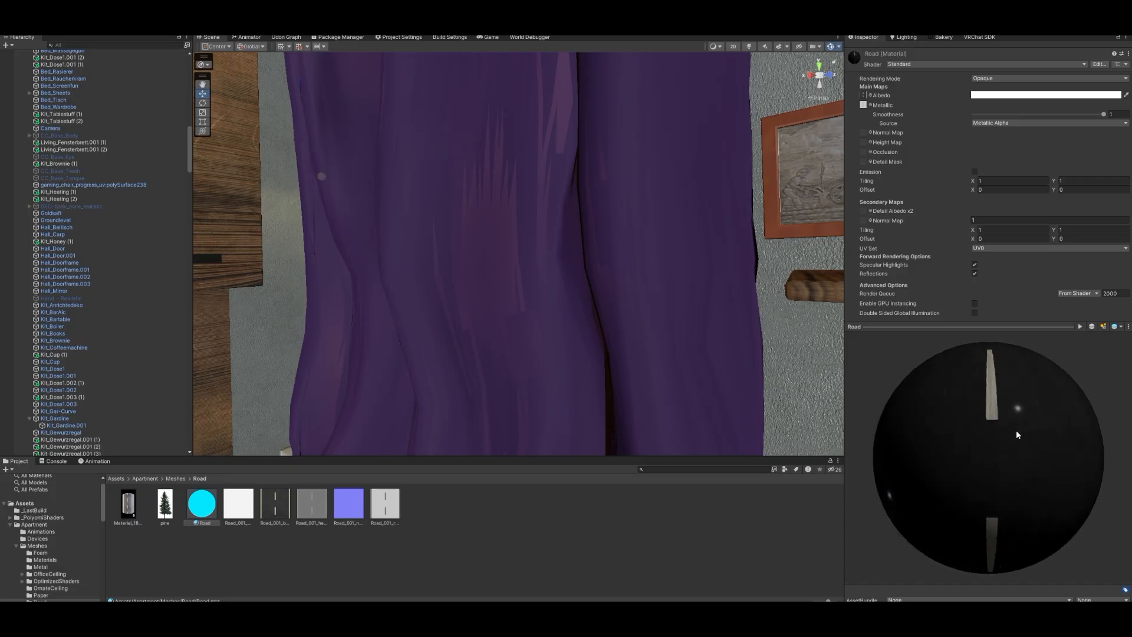
{"action": "left_click_drag", "start_coordinate": [1011, 428], "coordinate": [1015, 440]}
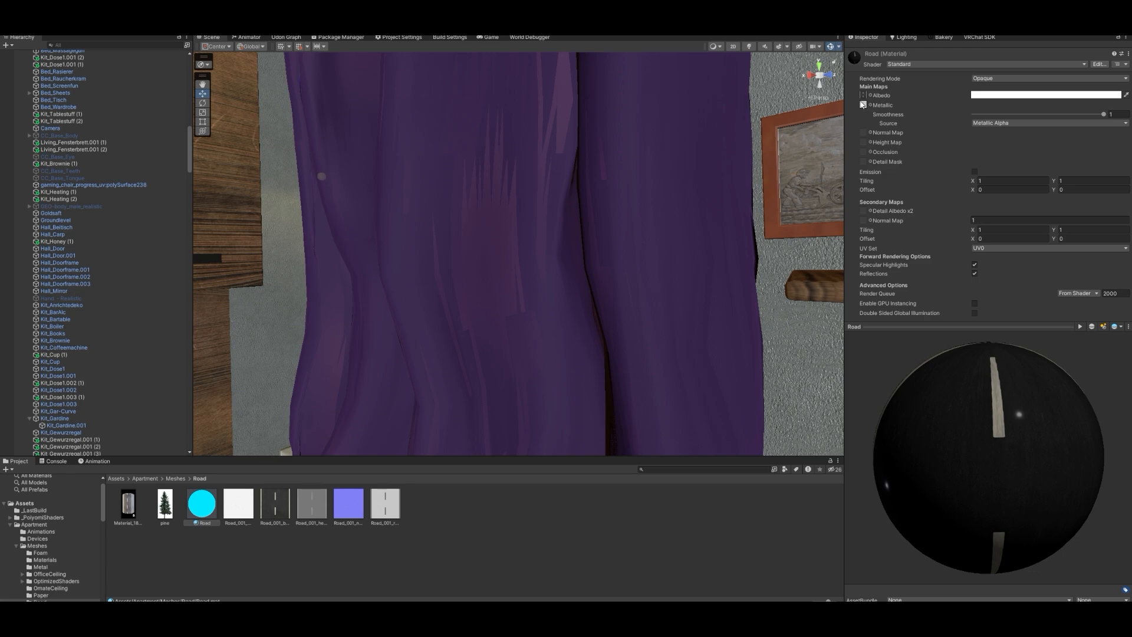
{"action": "left_click_drag", "start_coordinate": [952, 420], "coordinate": [1022, 433]}
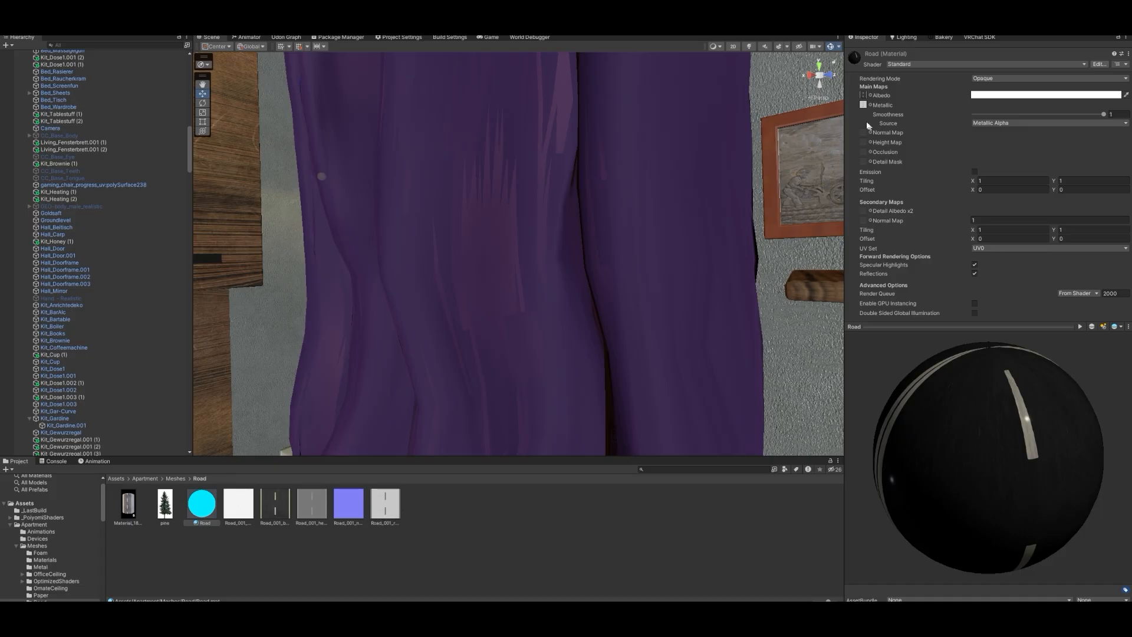
{"action": "left_click_drag", "start_coordinate": [968, 424], "coordinate": [943, 420]}
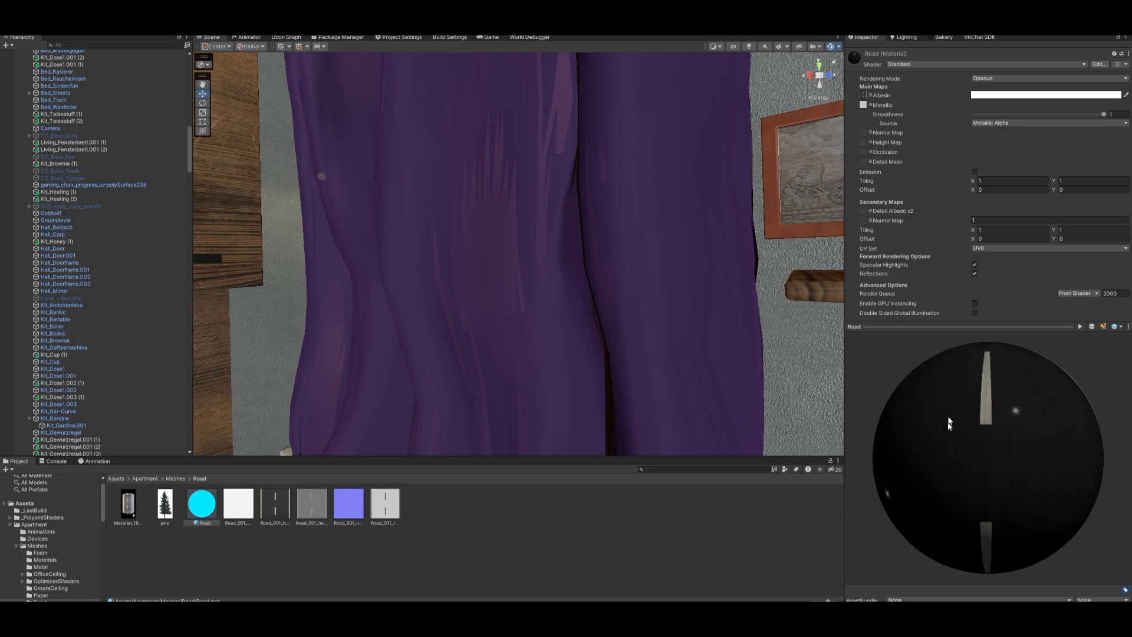
Clear the Road material's Metallic map by choosing None as its texture
{"action": "left_click", "coordinate": [870, 106]}
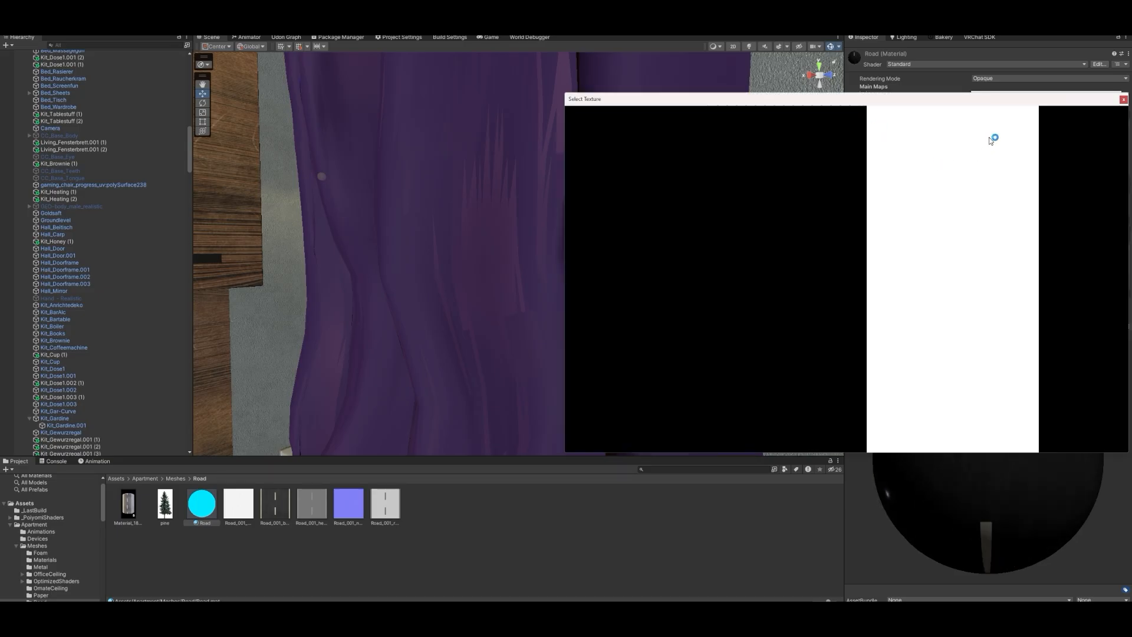
{"action": "scroll", "coordinate": [731, 291], "scroll_direction": "up", "scroll_amount": 5}
{"action": "scroll", "coordinate": [729, 295], "scroll_direction": "up", "scroll_amount": 4}
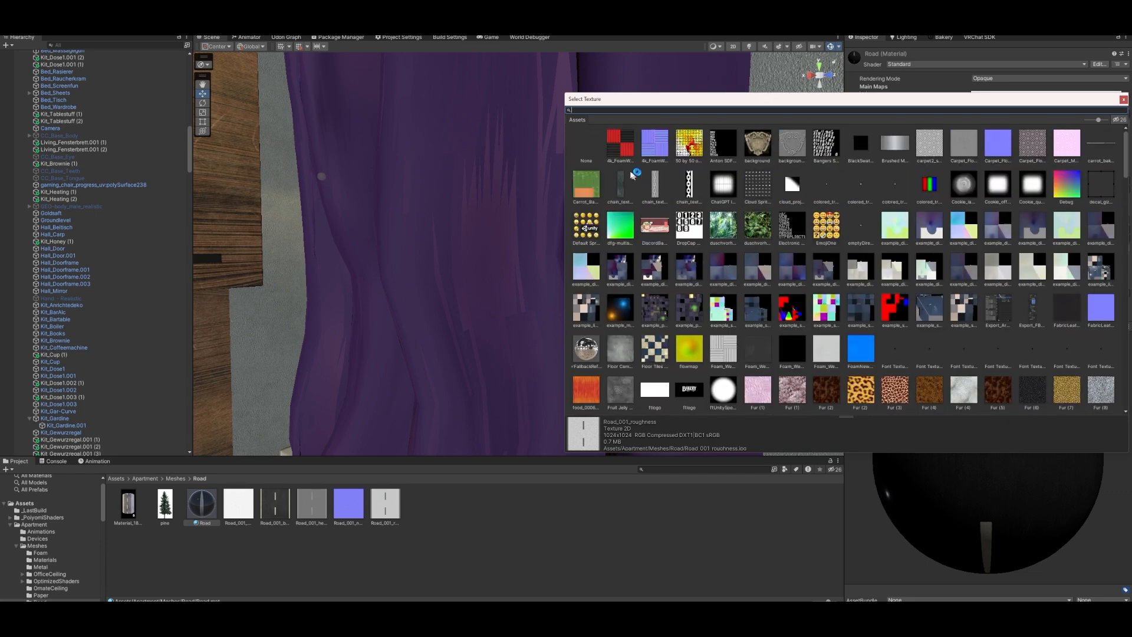
{"action": "double_click", "coordinate": [590, 146]}
{"action": "left_click", "coordinate": [864, 106]}
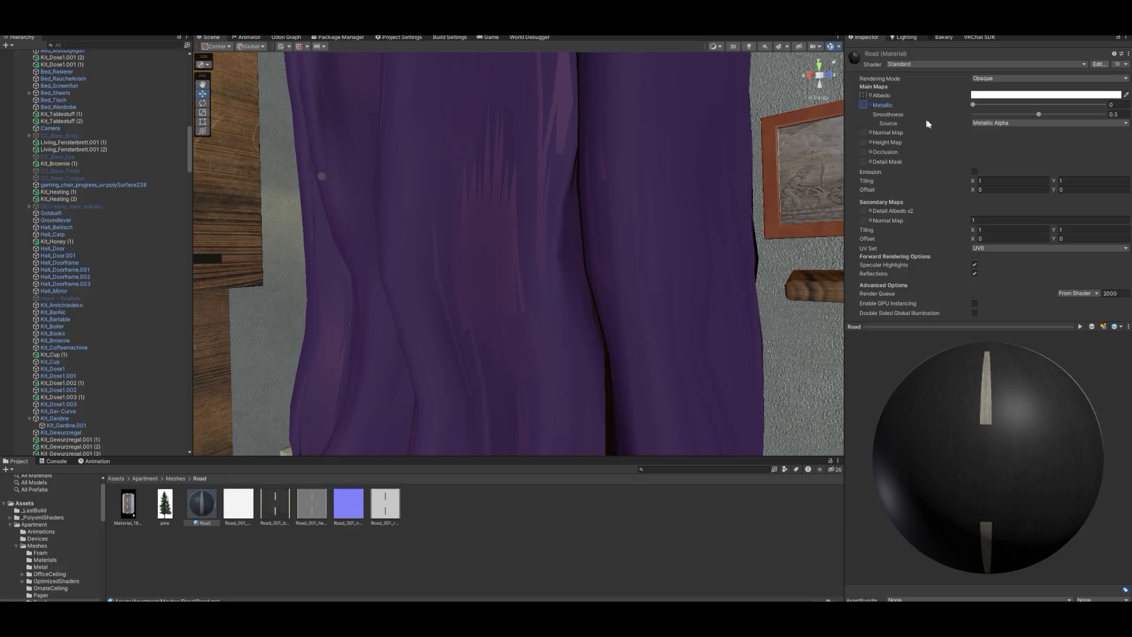
Set the Road material's smoothness source to Albedo Alpha and check the shine on the preview sphere
{"action": "left_click", "coordinate": [981, 123]}
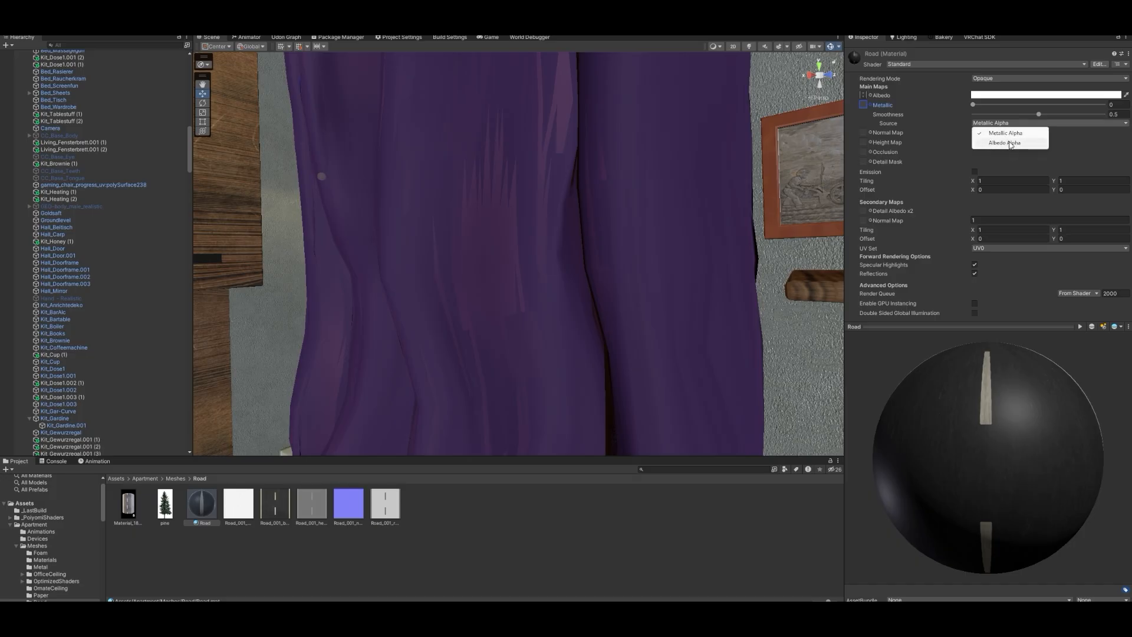
{"action": "left_click", "coordinate": [1008, 142]}
{"action": "left_click_drag", "start_coordinate": [878, 454], "coordinate": [1042, 411]}
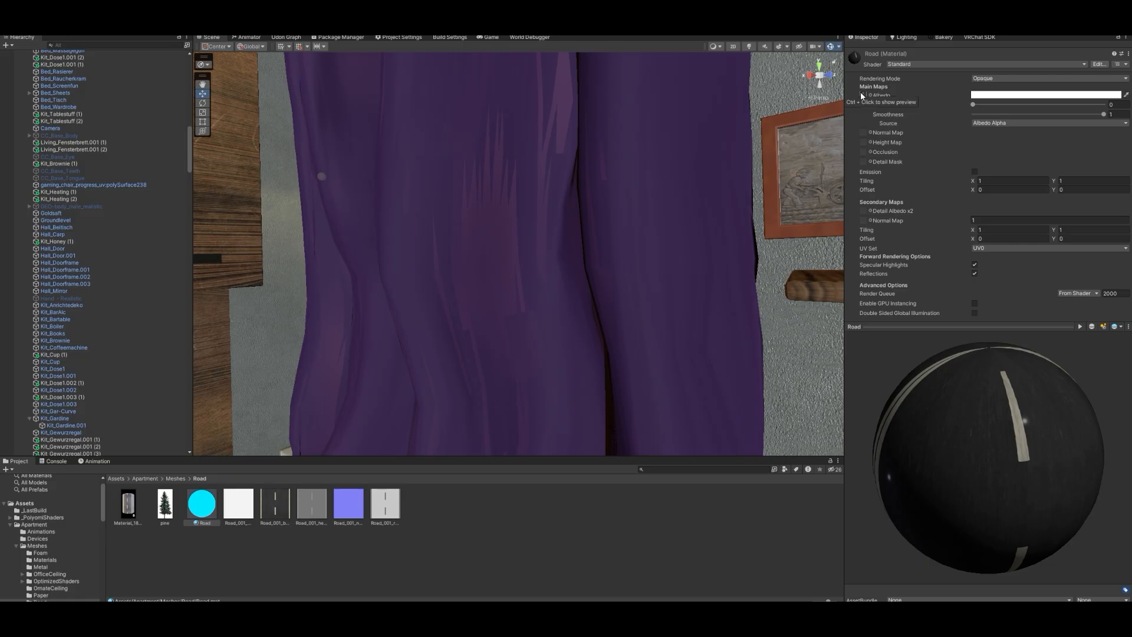
{"action": "left_click_drag", "start_coordinate": [948, 467], "coordinate": [911, 455]}
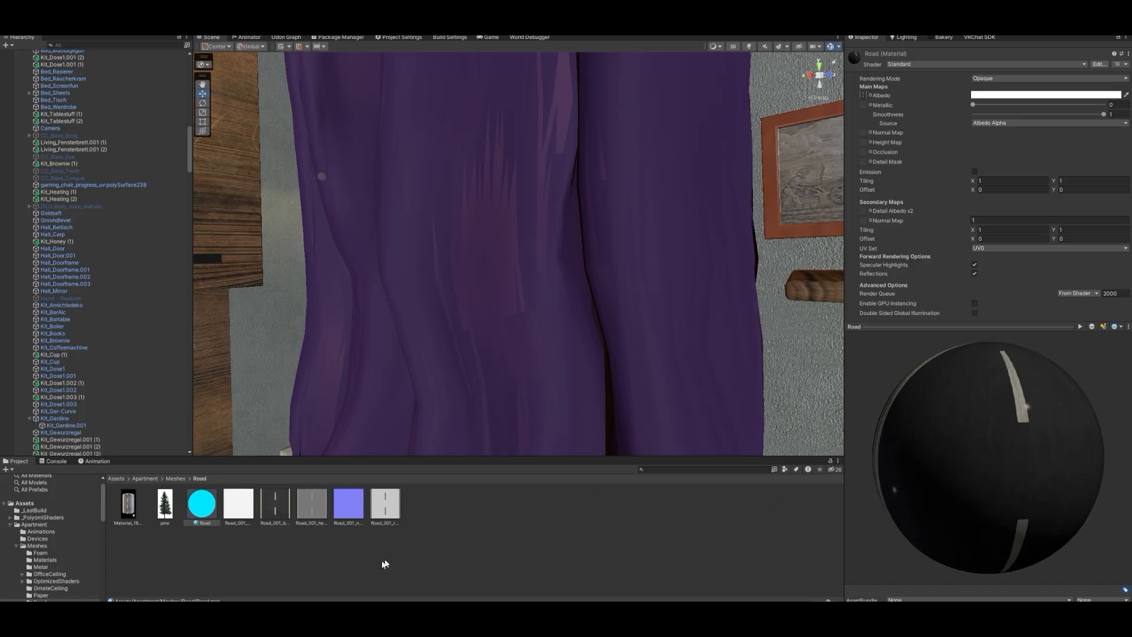
Switch to Texture Assembler and load Road_001_basecolor.jpg as the source texture
{"action": "left_click", "coordinate": [188, 592]}
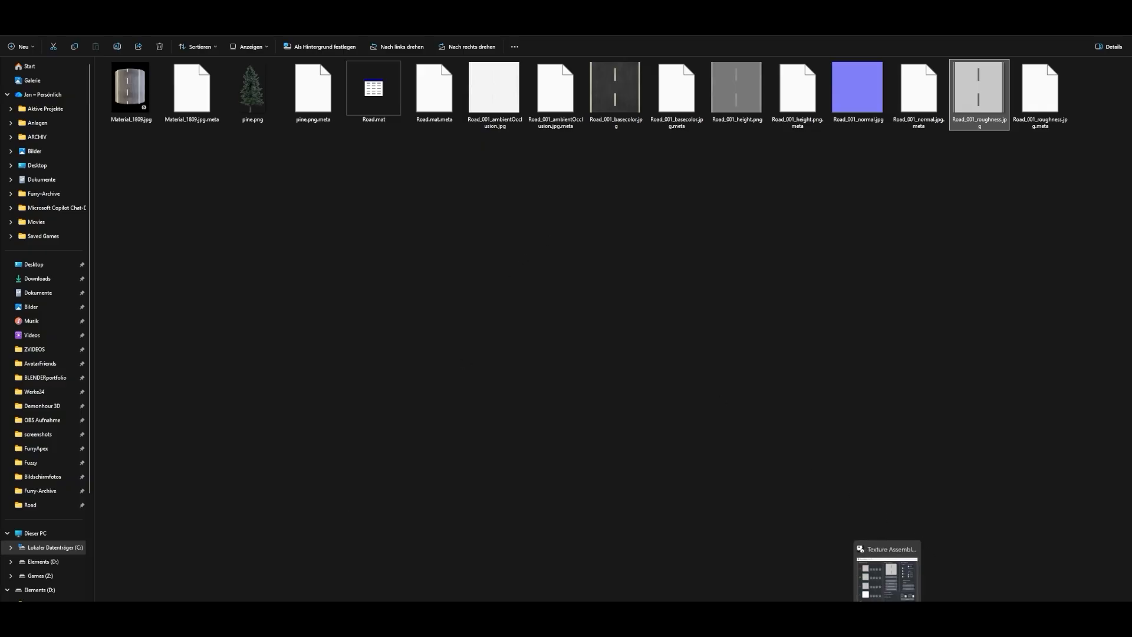
{"action": "left_click", "coordinate": [887, 596]}
{"action": "left_click_drag", "start_coordinate": [615, 89], "coordinate": [642, 304]}
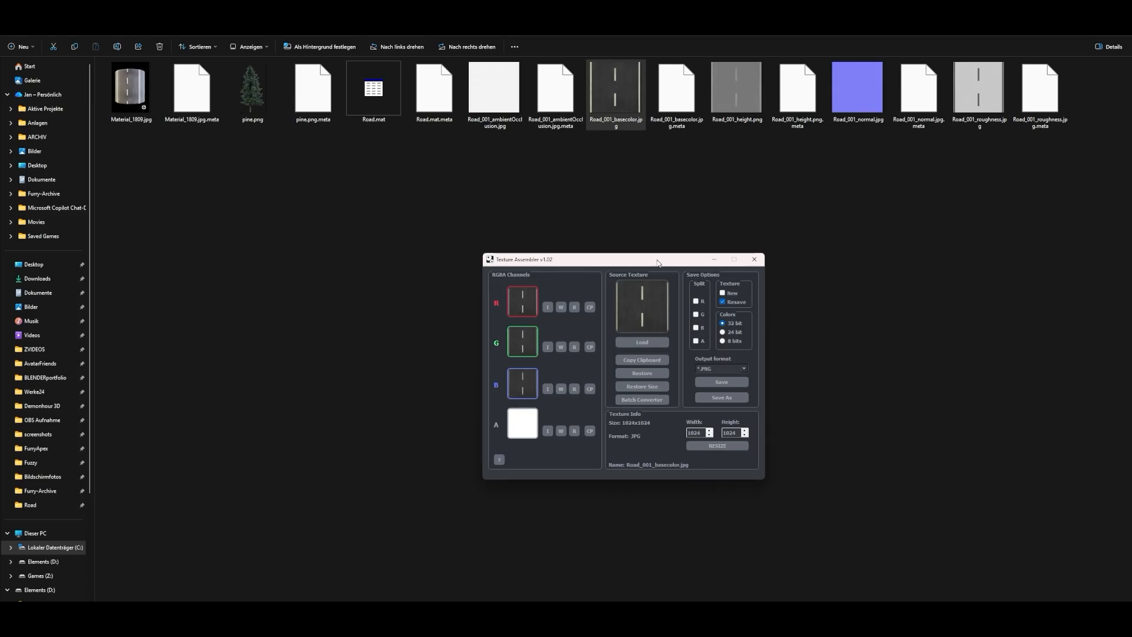
{"action": "left_click_drag", "start_coordinate": [657, 262], "coordinate": [617, 227]}
Try Road_001_roughness.jpg in the alpha channel, fill that channel with white, invert it and restore it
{"action": "left_click_drag", "start_coordinate": [978, 89], "coordinate": [485, 394]}
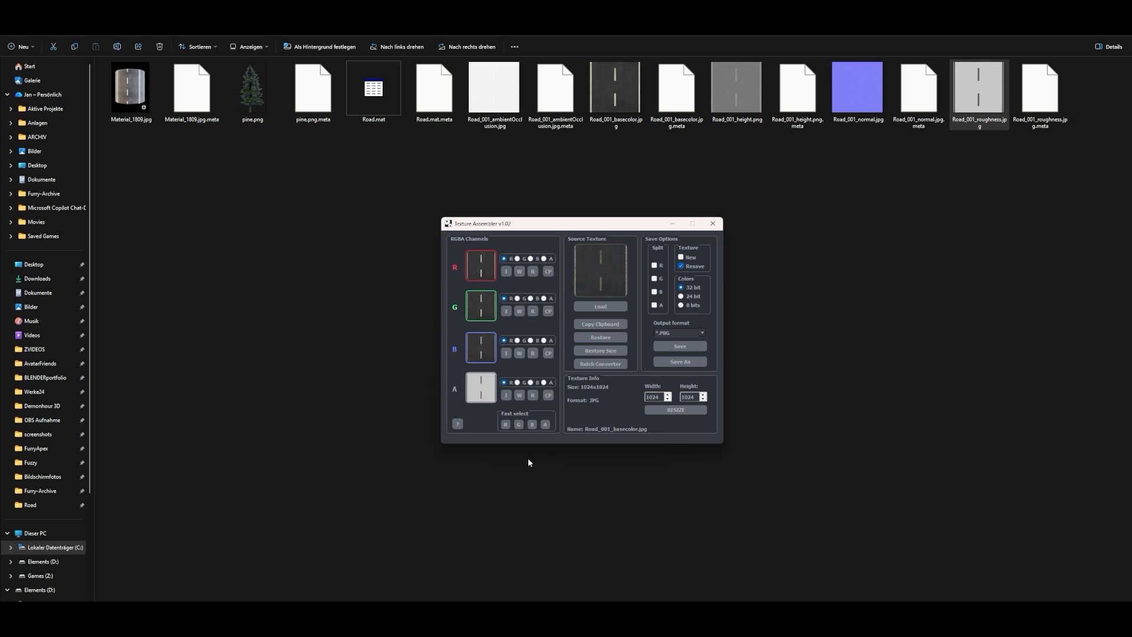
{"action": "left_click", "coordinate": [519, 395]}
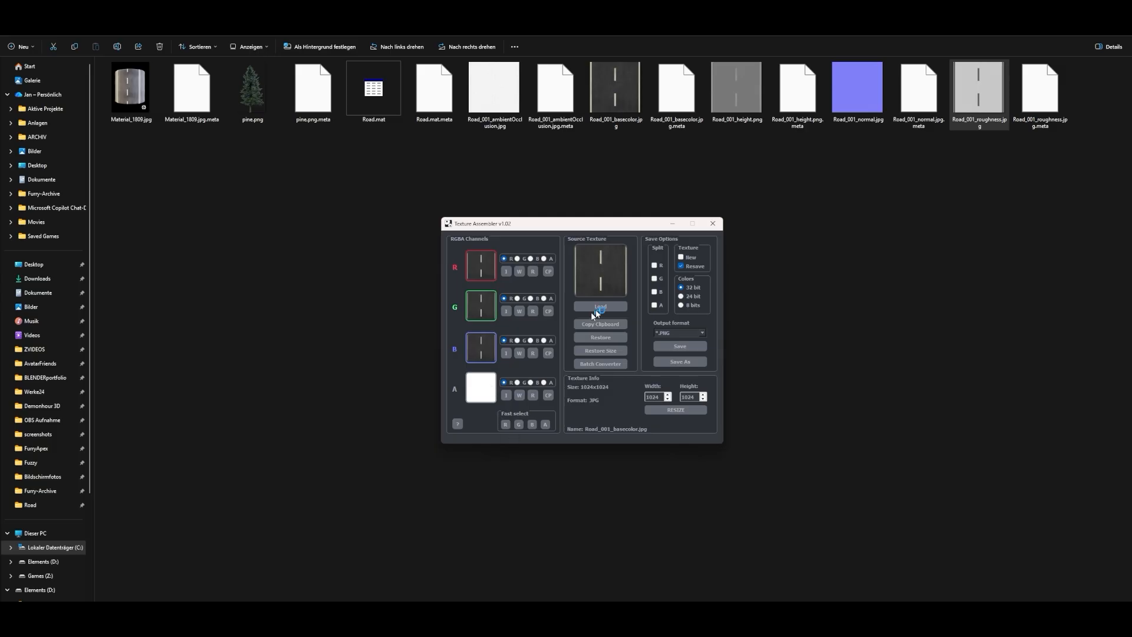
{"action": "left_click", "coordinate": [506, 394]}
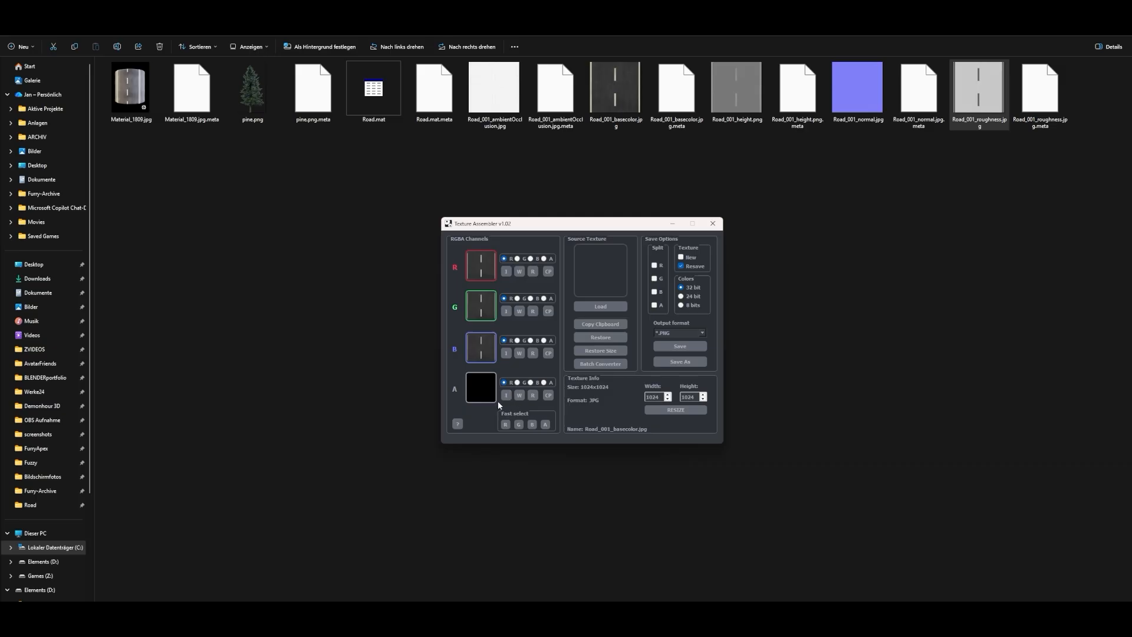
{"action": "left_click", "coordinate": [532, 395]}
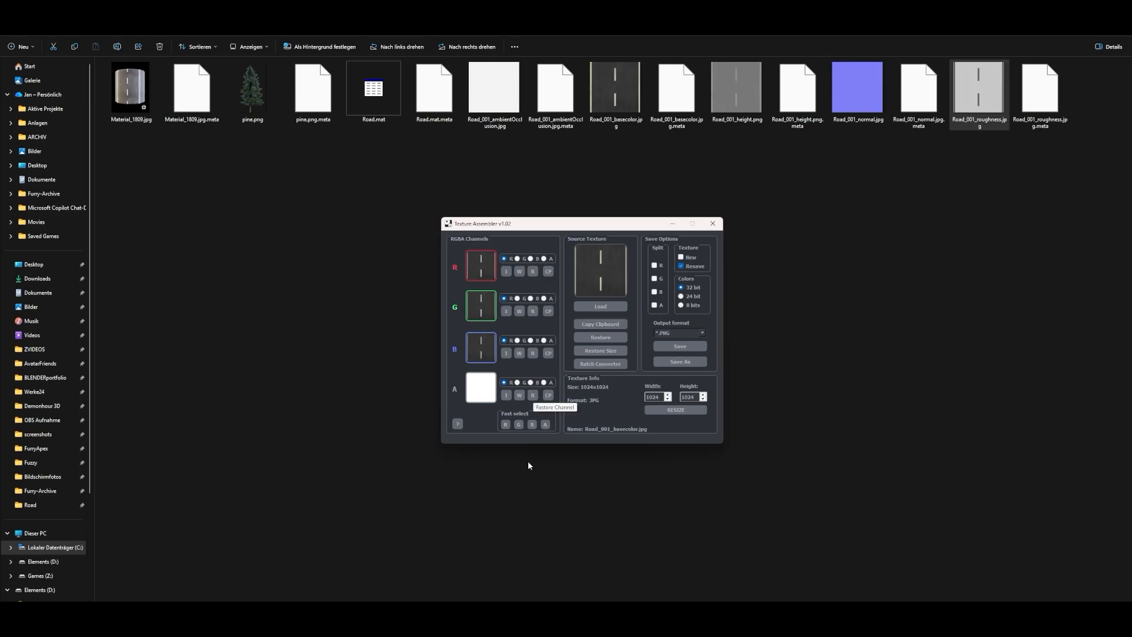
Load Road_001_roughness.jpg into the alpha channel, invert it and save the combined texture as Road_001_basecolor.png
{"action": "left_click_drag", "start_coordinate": [961, 109], "coordinate": [489, 390]}
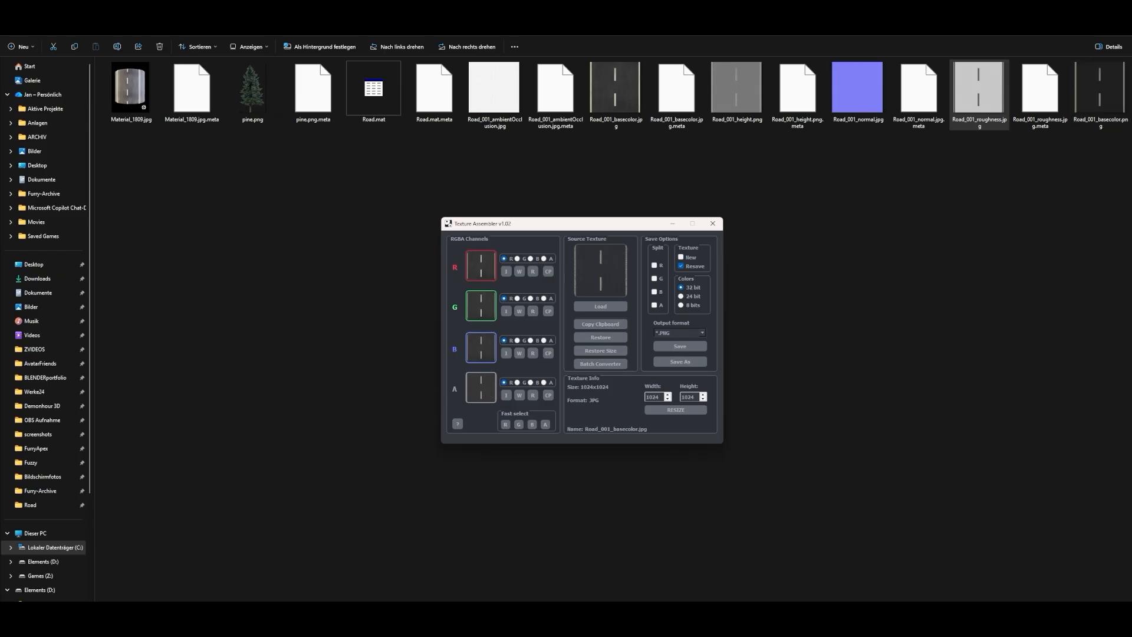
Switch to Unity and assign the new Road_001_basecolor PNG with the alpha channel to the Road material's Albedo map
{"action": "left_click", "coordinate": [834, 622]}
{"action": "left_click", "coordinate": [277, 511]}
{"action": "left_click", "coordinate": [298, 511]}
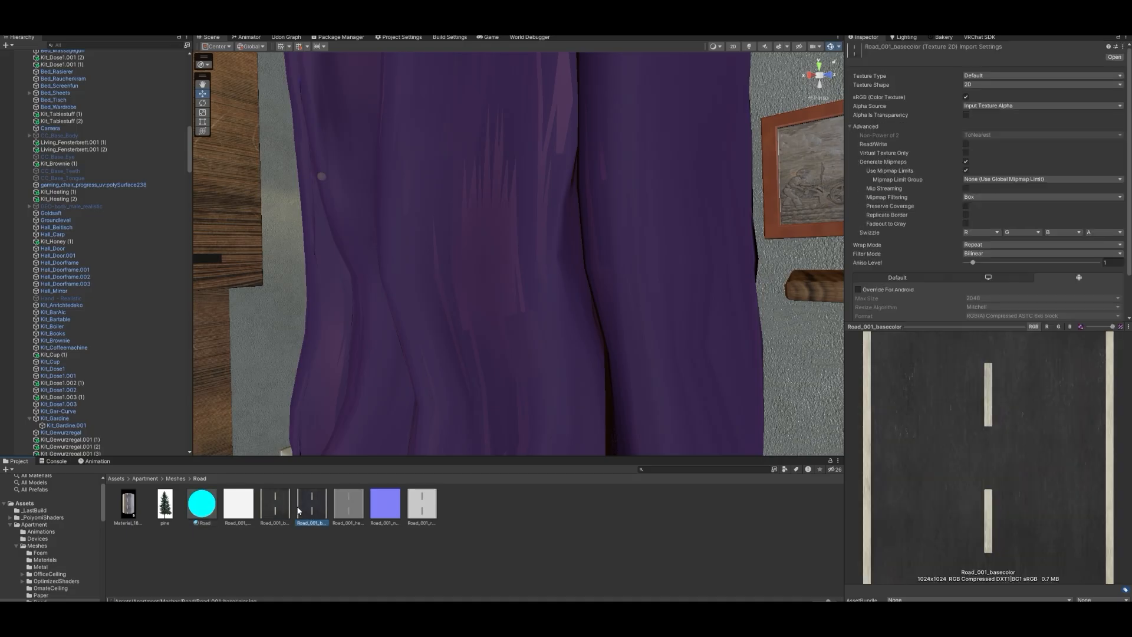
{"action": "left_click", "coordinate": [202, 506]}
{"action": "left_click_drag", "start_coordinate": [300, 508], "coordinate": [860, 89]}
{"action": "left_click_drag", "start_coordinate": [971, 398], "coordinate": [829, 507]}
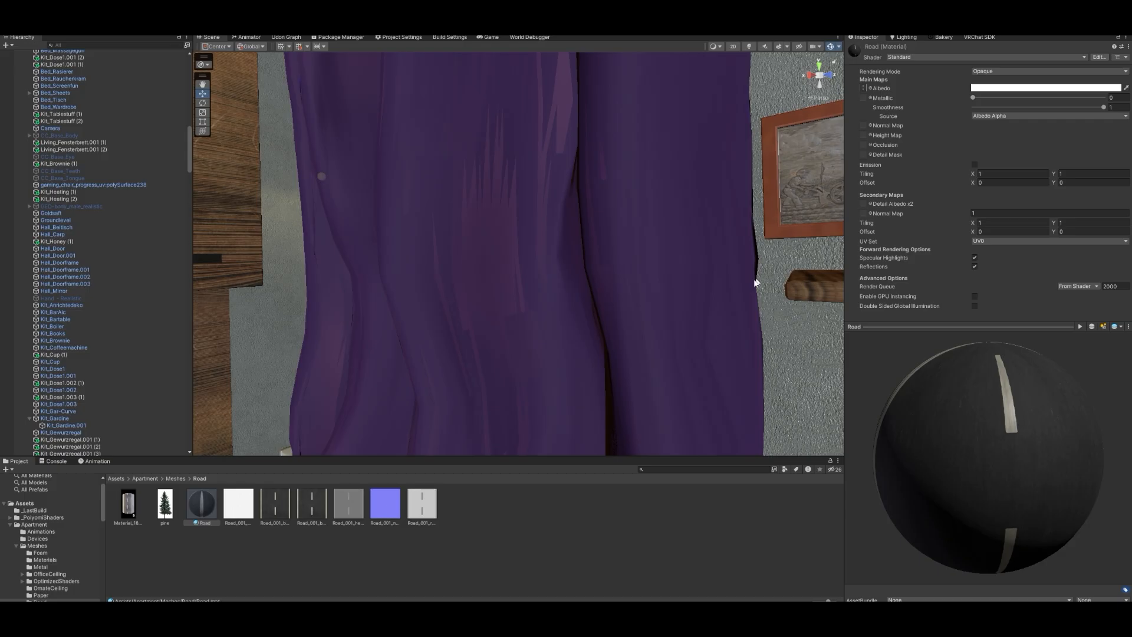
Assign Road_001_normal to the Road material's Normal Map and fix its import so it is marked as a normal map
{"action": "left_click_drag", "start_coordinate": [382, 504], "coordinate": [862, 134]}
{"action": "left_click_drag", "start_coordinate": [998, 435], "coordinate": [1013, 432]}
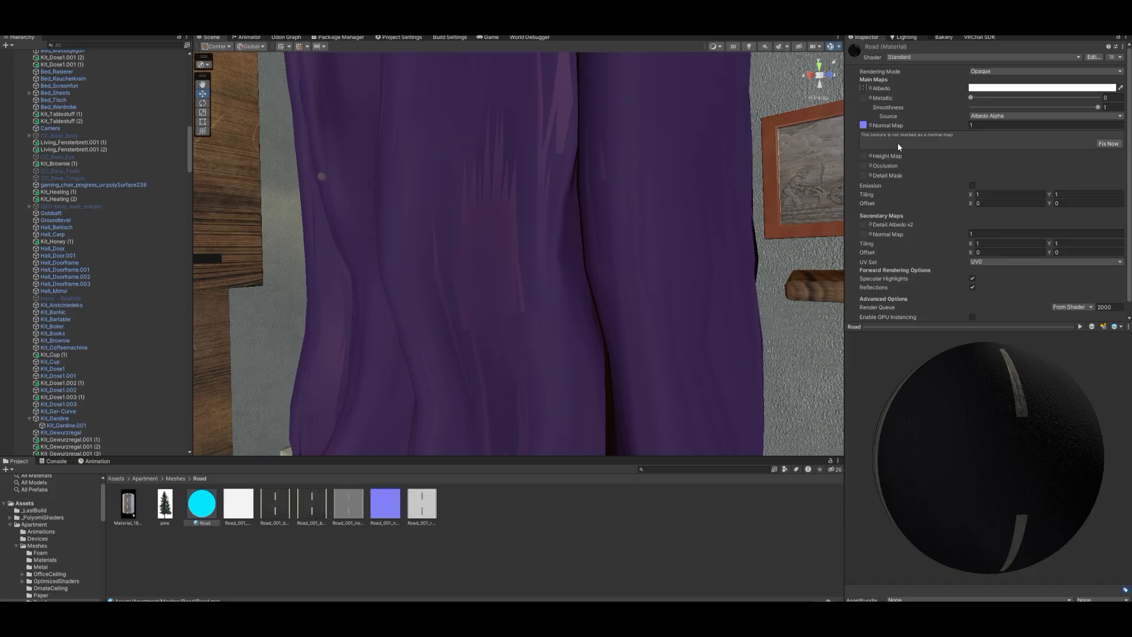
{"action": "left_click", "coordinate": [1107, 144]}
{"action": "left_click_drag", "start_coordinate": [1018, 427], "coordinate": [950, 547]}
Switch to Blender, select the curved road object Base_FakeCar.001 in Object Mode and open its Street material in the Shading workspace
{"action": "mouse_move", "coordinate": [779, 623]}
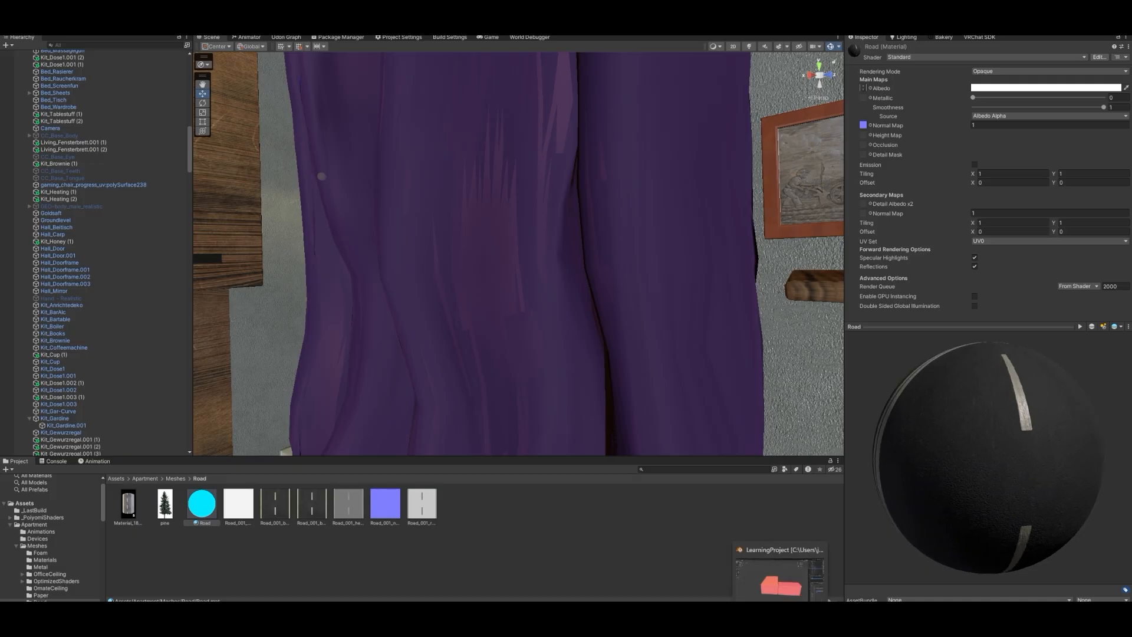
{"action": "left_click", "coordinate": [780, 575]}
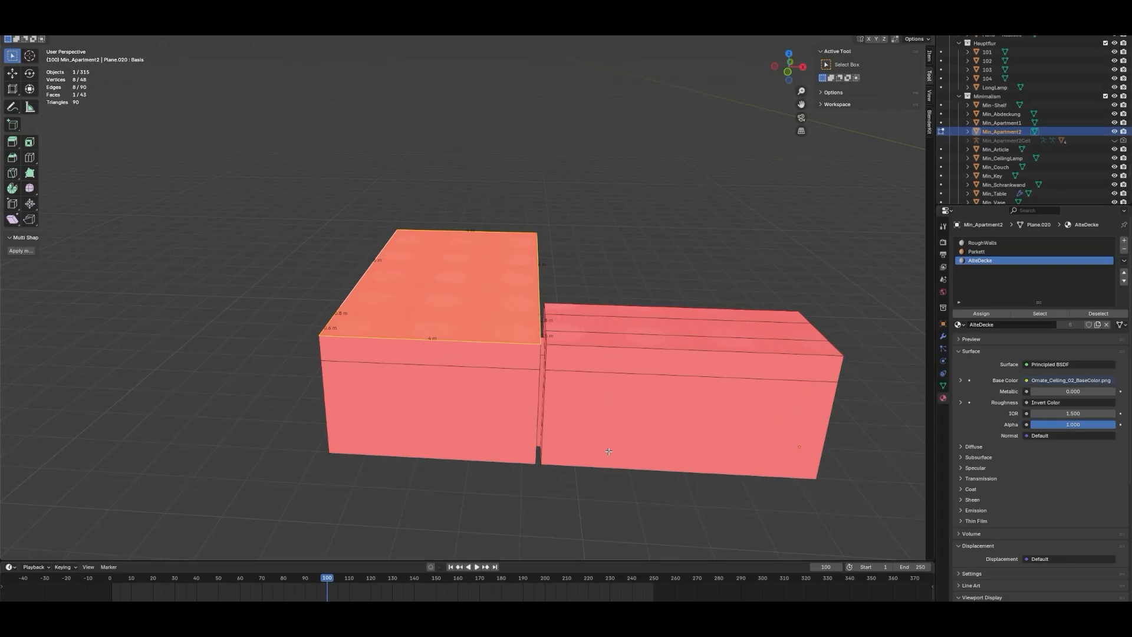
{"action": "middle_click_drag", "start_coordinate": [653, 349], "coordinate": [775, 271]}
{"action": "left_click", "coordinate": [762, 150]}
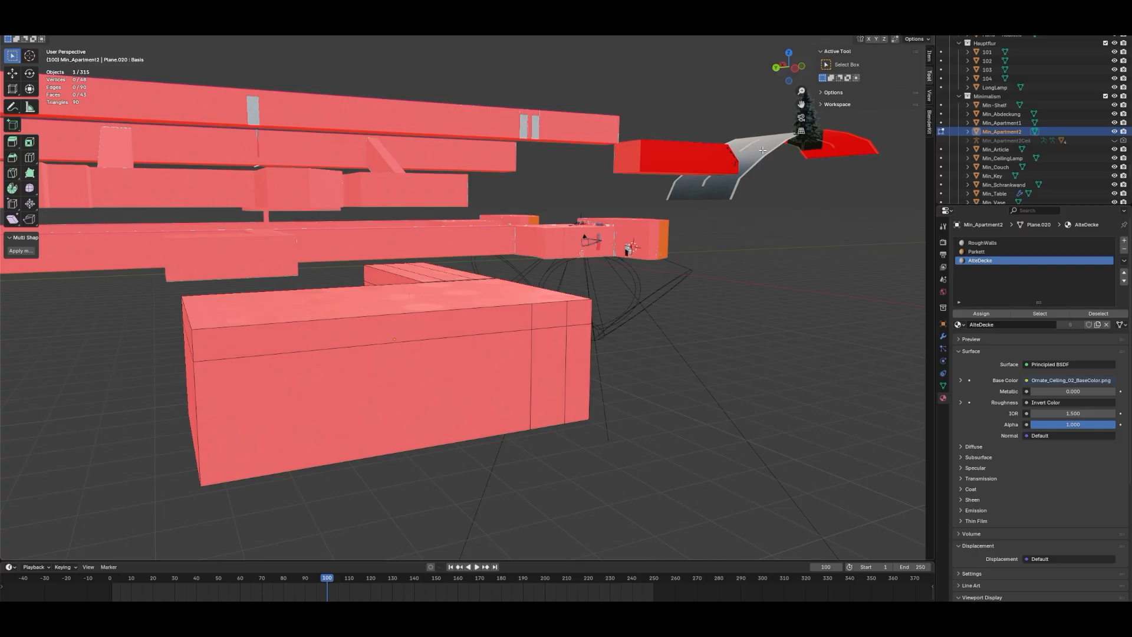
{"action": "key", "text": "Tab"}
{"action": "left_click", "coordinate": [762, 150]}
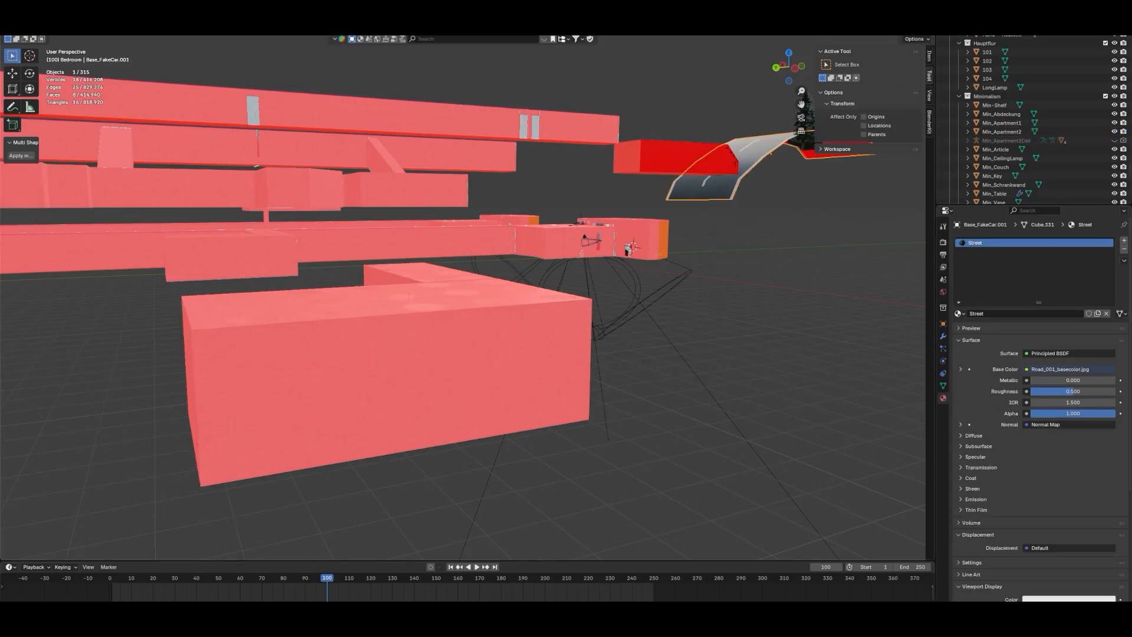
{"action": "left_click", "coordinate": [358, 9]}
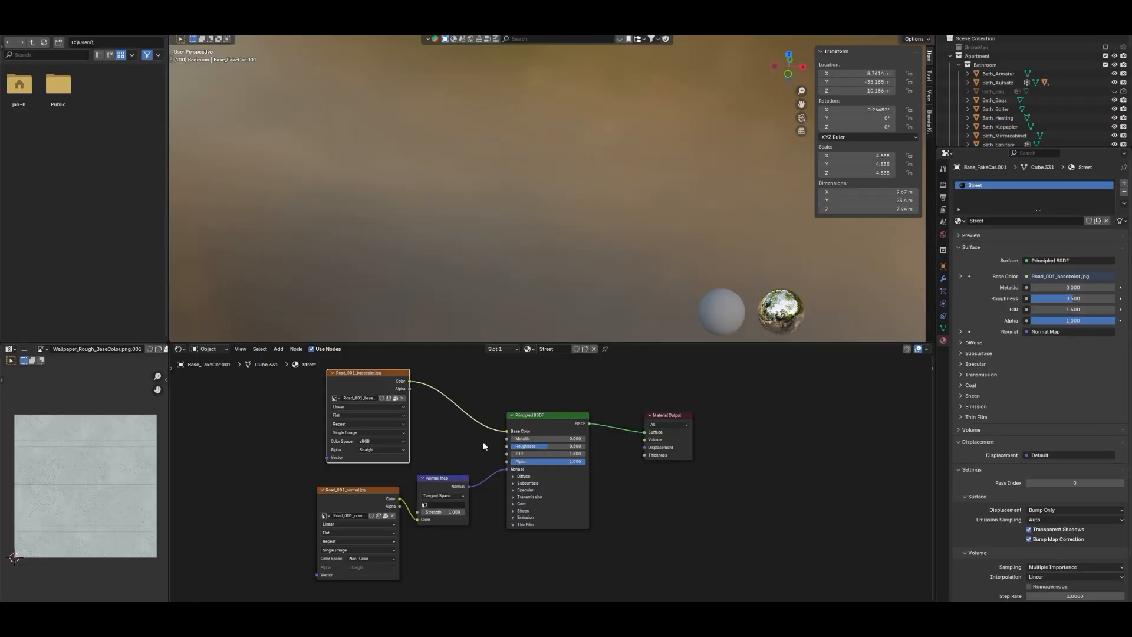
Spread out the Street material's nodes by repositioning the Road_001_basecolor, Road_001_normal and Normal Map nodes
{"action": "scroll", "coordinate": [457, 455], "scroll_direction": "up", "scroll_amount": 3}
{"action": "middle_click_drag", "start_coordinate": [440, 418], "coordinate": [475, 455]}
{"action": "mouse_move", "coordinate": [374, 385]}
{"action": "left_mouse_down"}
{"action": "mouse_move", "coordinate": [354, 411]}
{"action": "mouse_move", "coordinate": [357, 369]}
{"action": "left_mouse_up"}
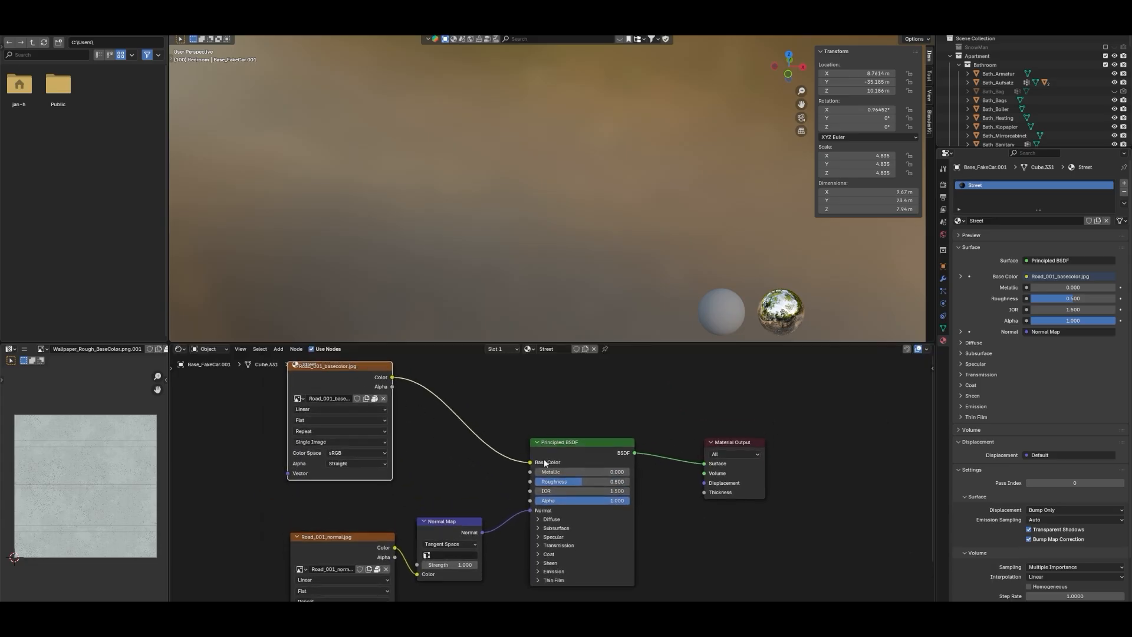
{"action": "middle_click_drag", "start_coordinate": [505, 475], "coordinate": [516, 345]}
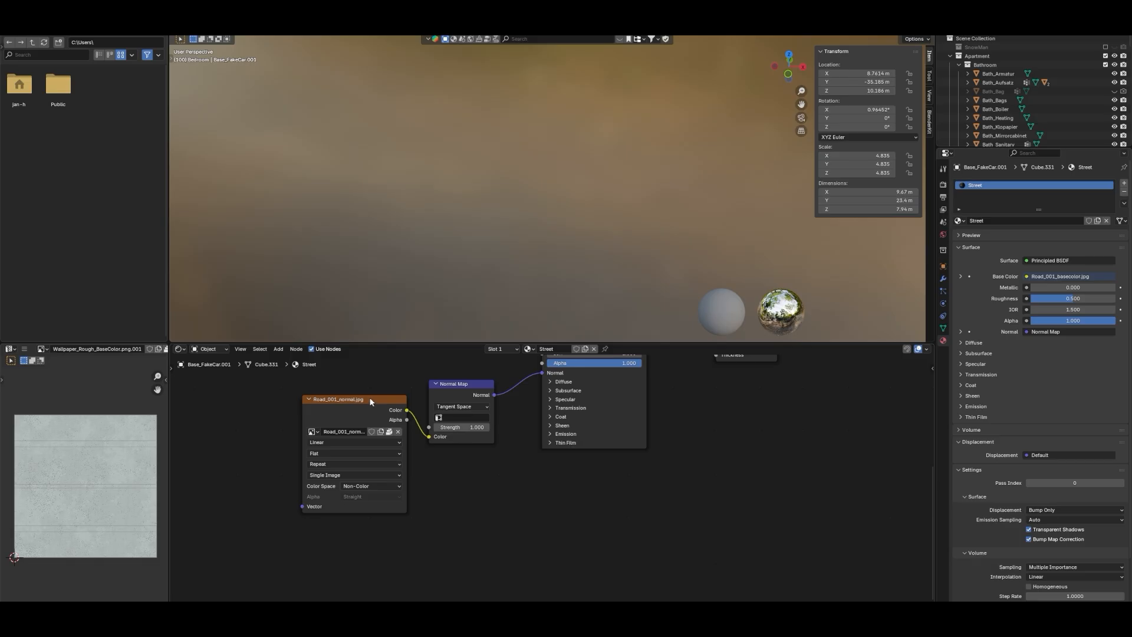
{"action": "left_click_drag", "start_coordinate": [369, 405], "coordinate": [340, 450]}
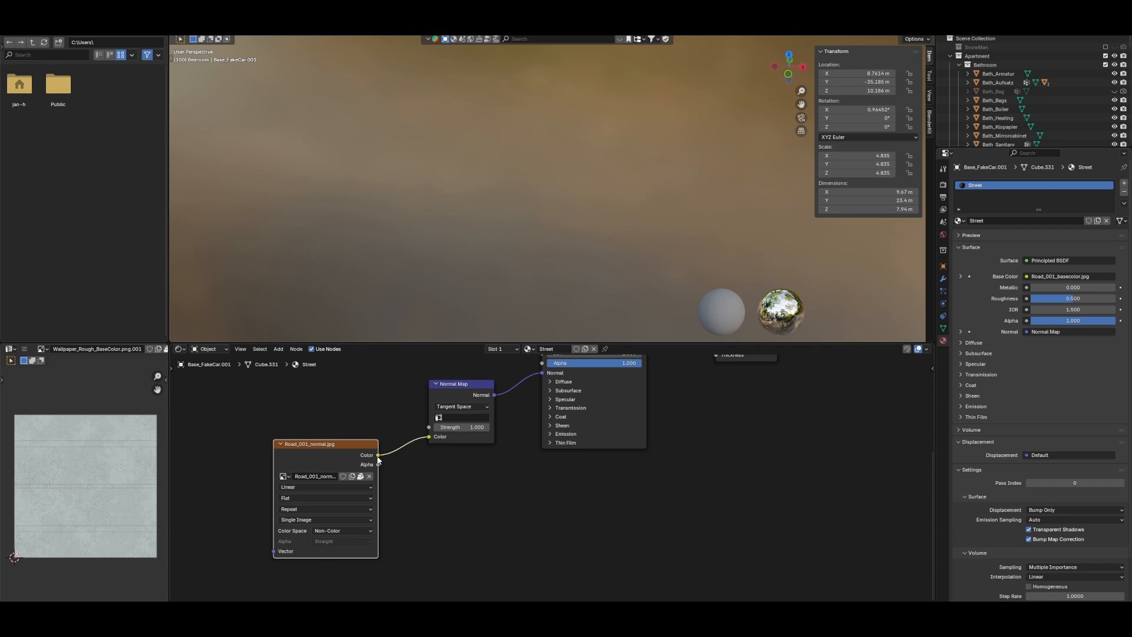
{"action": "mouse_move", "coordinate": [460, 382]}
{"action": "left_mouse_down"}
{"action": "mouse_move", "coordinate": [456, 395]}
{"action": "mouse_move", "coordinate": [458, 377]}
{"action": "left_mouse_up"}
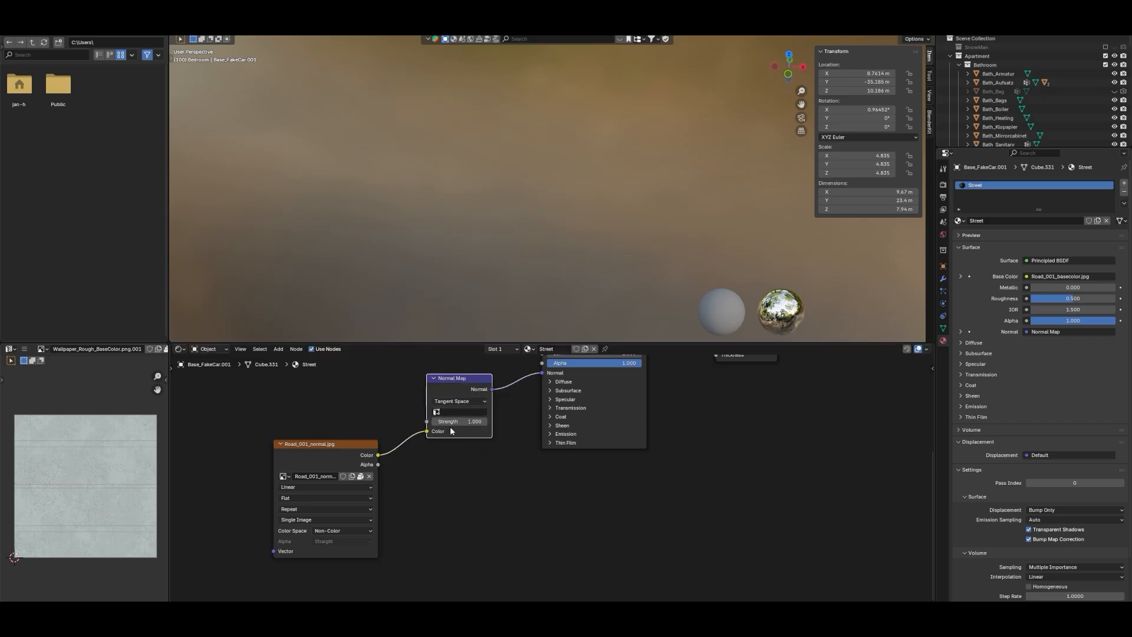
Compare the Color Space settings of the Road_001_basecolor and Road_001_normal image nodes
{"action": "middle_click_drag", "start_coordinate": [416, 507], "coordinate": [482, 455]}
{"action": "middle_click_drag", "start_coordinate": [389, 477], "coordinate": [532, 465]}
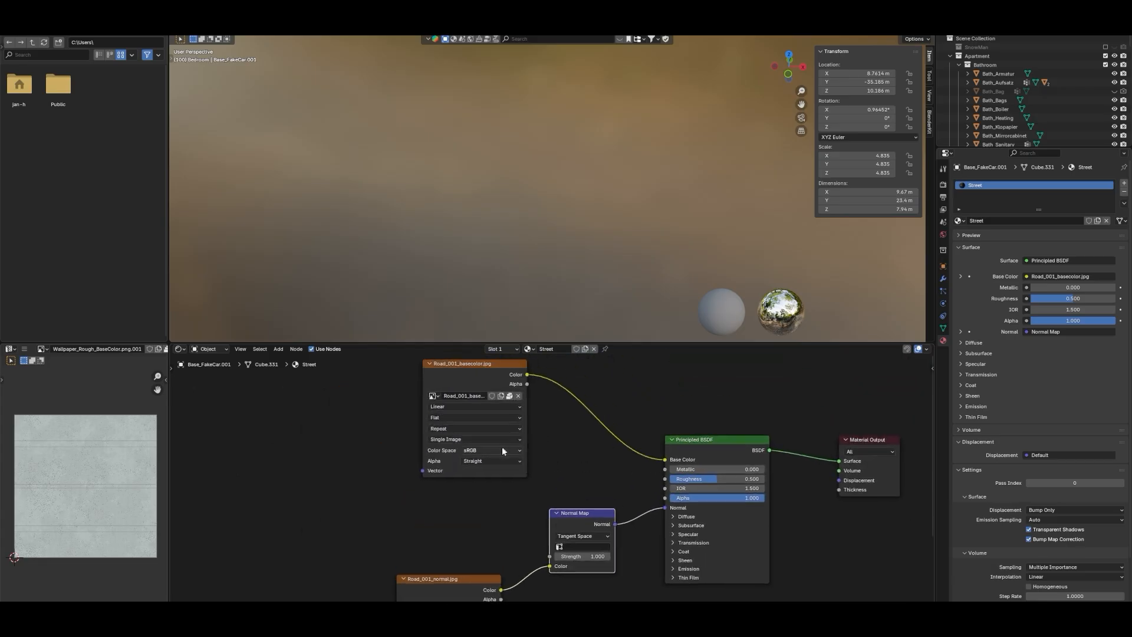
{"action": "left_click", "coordinate": [485, 450]}
{"action": "middle_click_drag", "start_coordinate": [543, 459], "coordinate": [569, 275]}
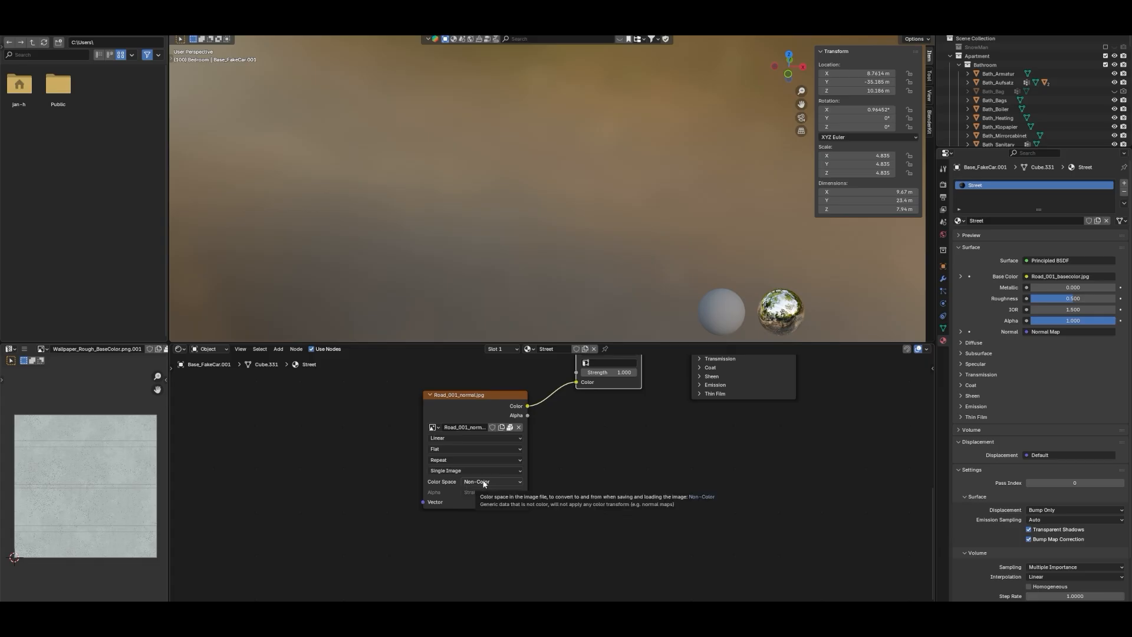
{"action": "mouse_move", "coordinate": [454, 398]}
{"action": "left_mouse_down"}
{"action": "mouse_move", "coordinate": [464, 394]}
{"action": "mouse_move", "coordinate": [452, 407]}
{"action": "left_mouse_up"}
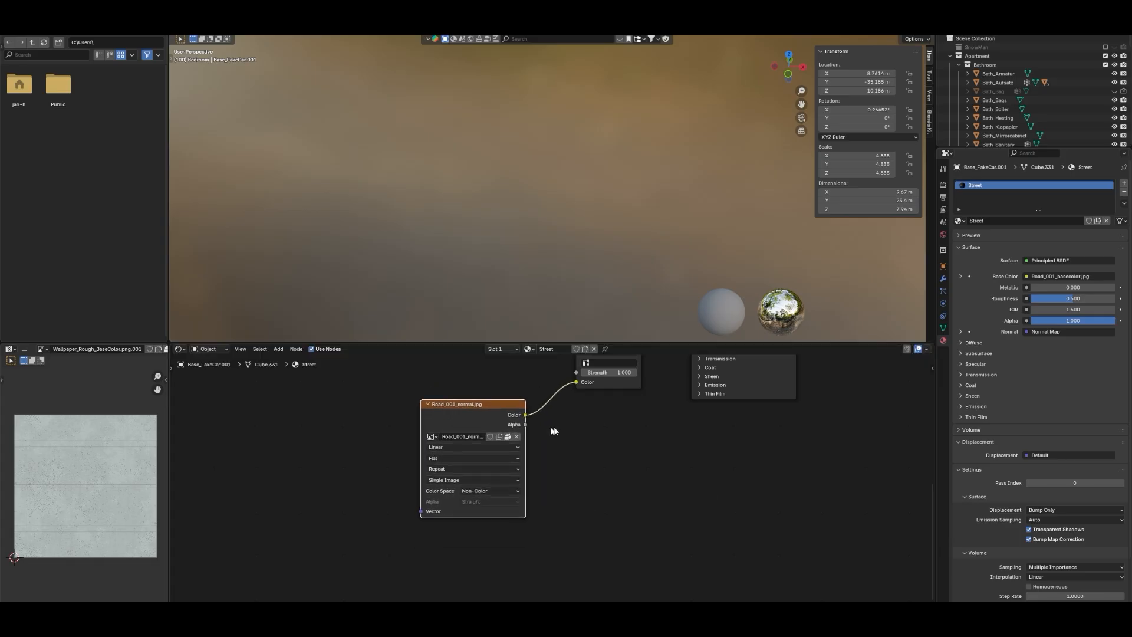
{"action": "middle_click_drag", "start_coordinate": [643, 439], "coordinate": [592, 521]}
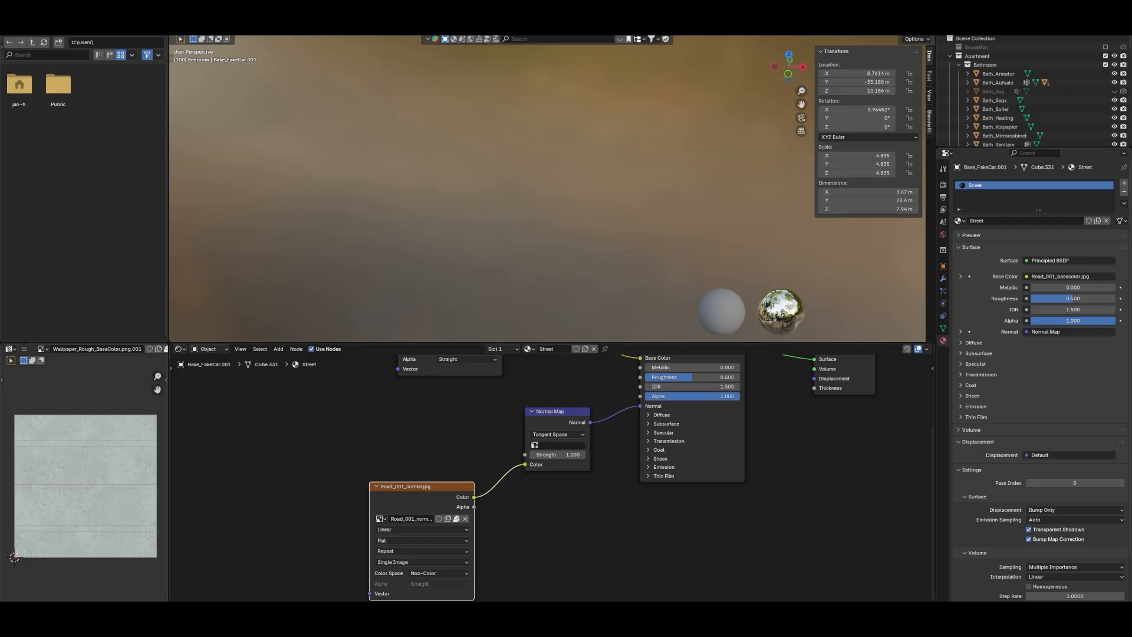
Switch to Unity and rotate the Road material's preview sphere to examine the surface under the light
{"action": "key", "text": "alt+Tab"}
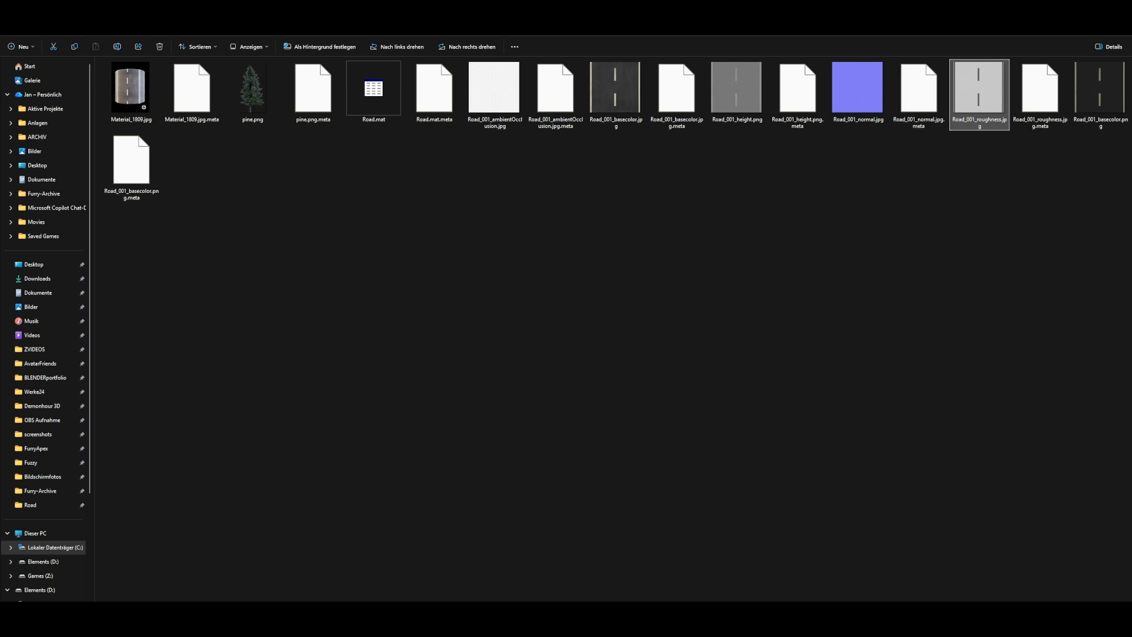
{"action": "left_click", "coordinate": [833, 625]}
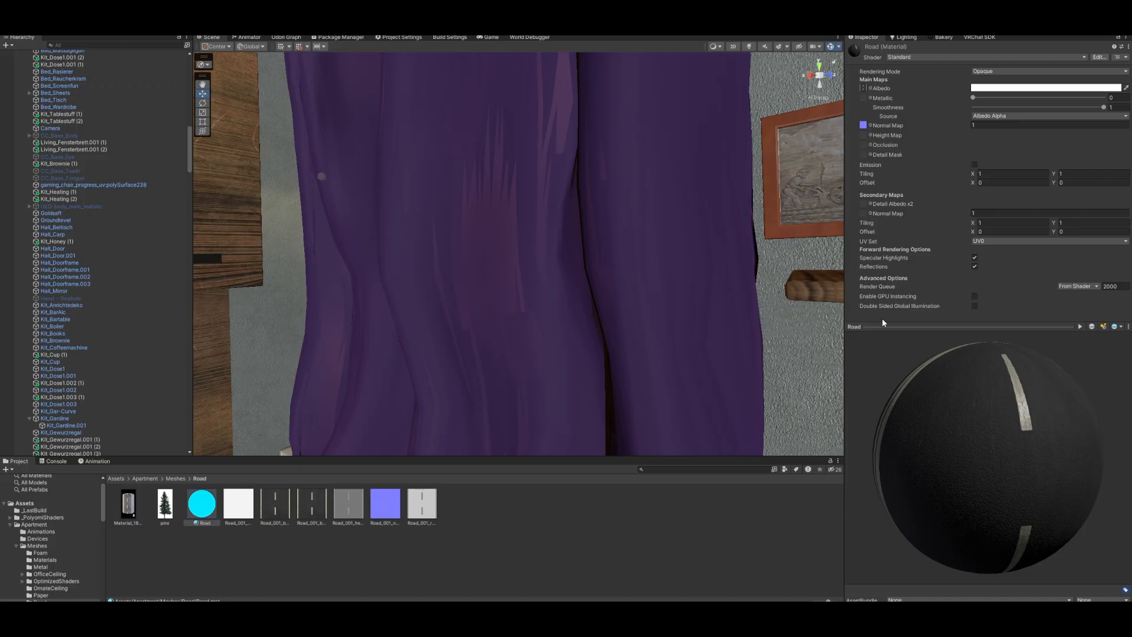
{"action": "left_click_drag", "start_coordinate": [1023, 423], "coordinate": [1002, 435]}
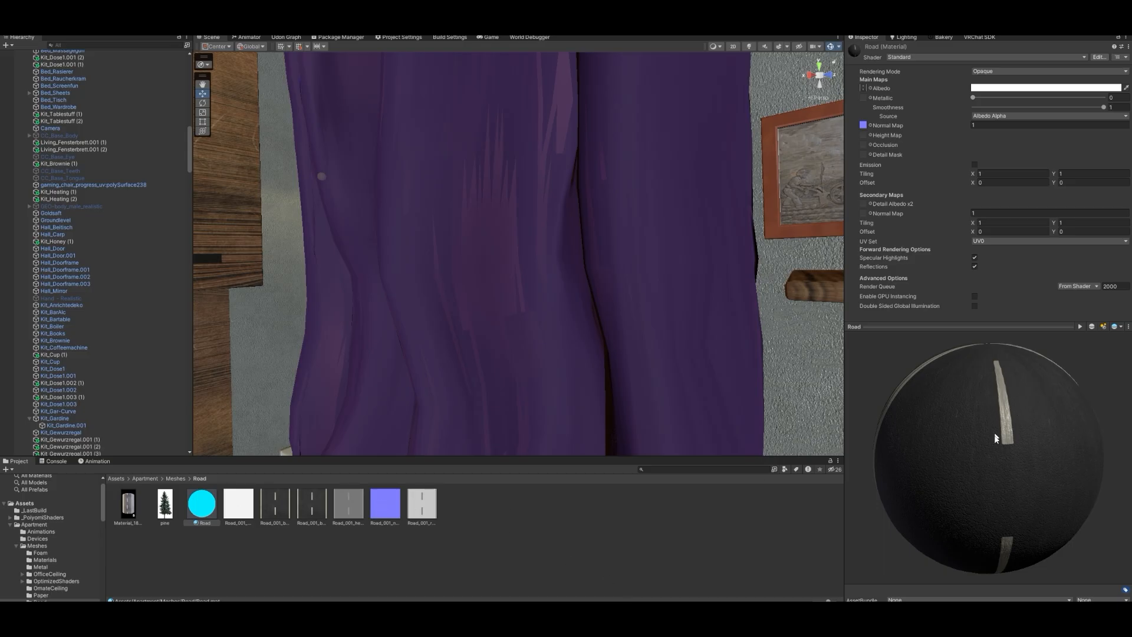
{"action": "left_click_drag", "start_coordinate": [996, 432], "coordinate": [999, 360]}
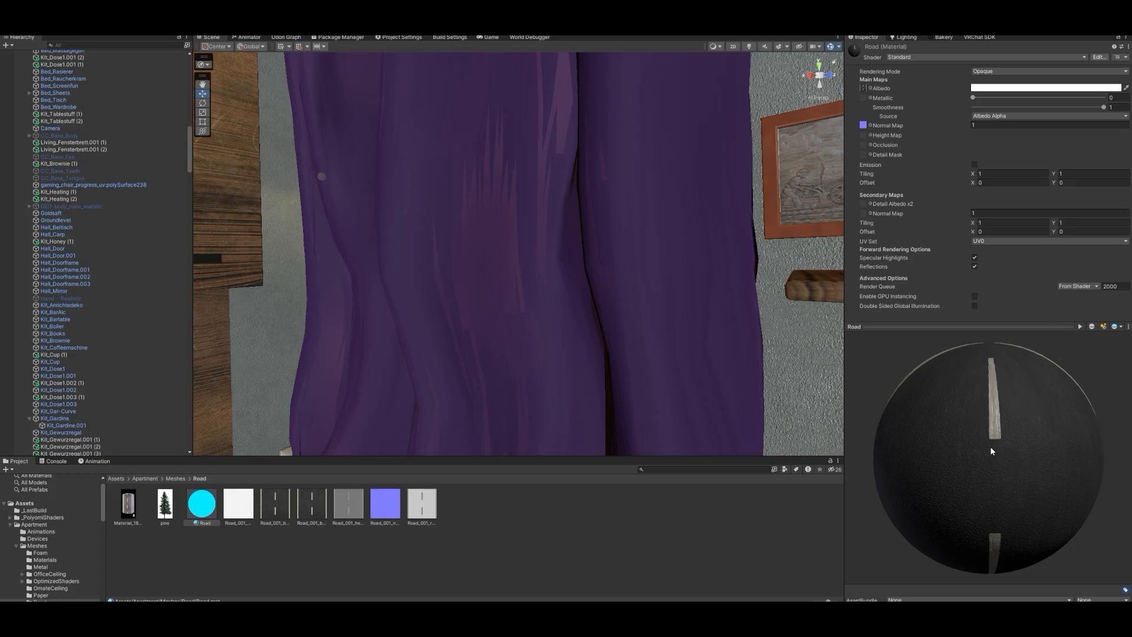
Enable Emission on the Road material, try white and set the emission color to a dull red of RGB 77, 31, 31
{"action": "left_click", "coordinate": [974, 164]}
{"action": "left_click", "coordinate": [977, 174]}
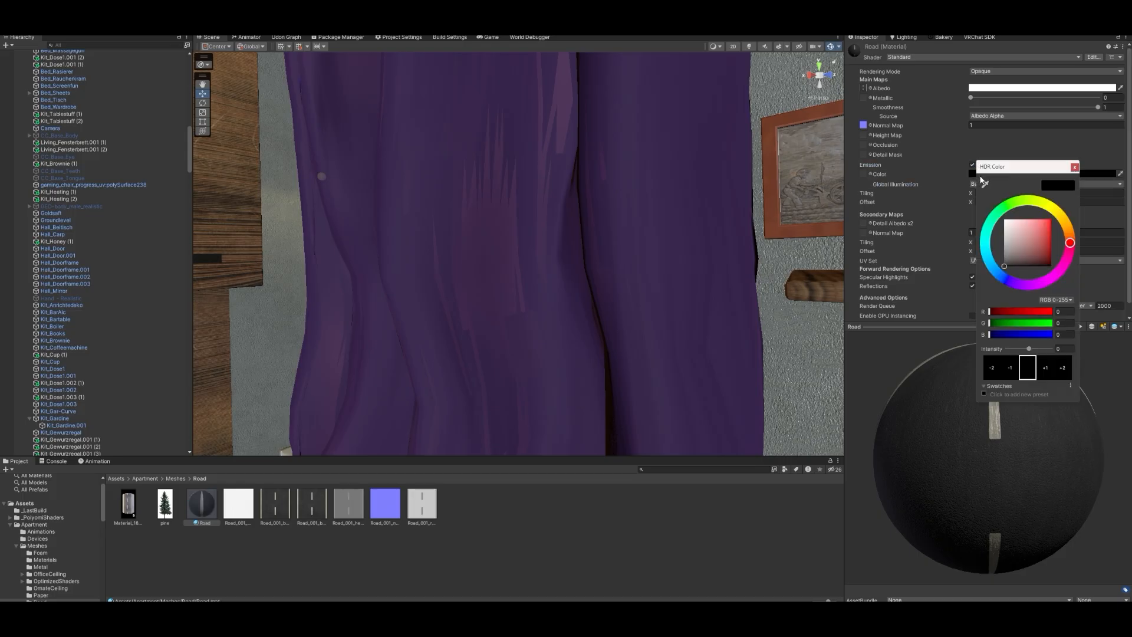
{"action": "left_click_drag", "start_coordinate": [1009, 239], "coordinate": [994, 192]}
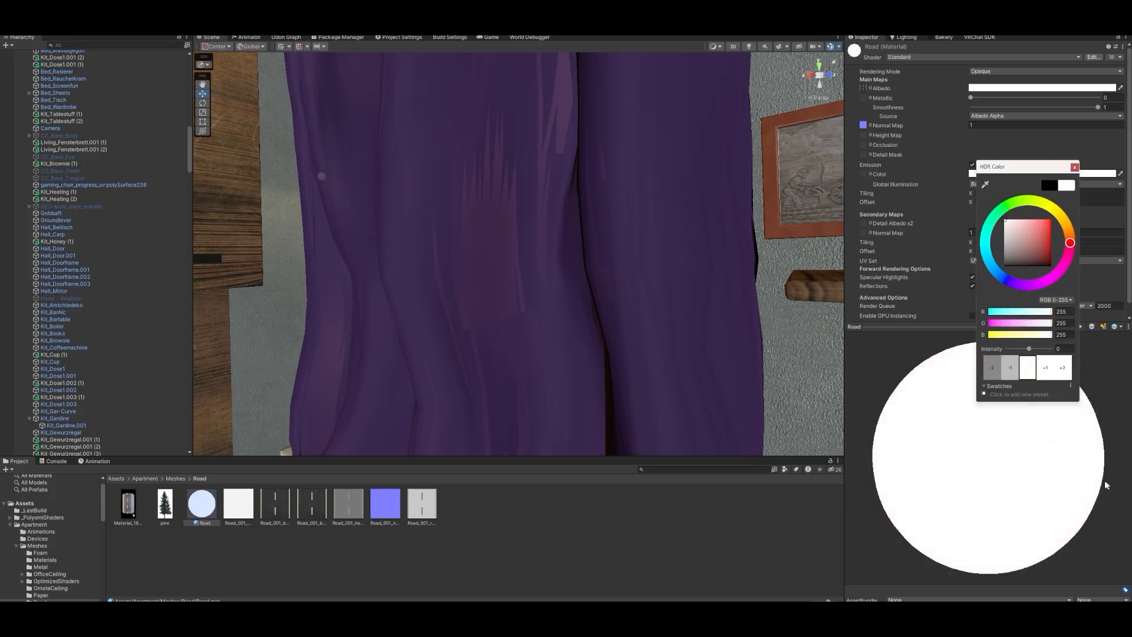
{"action": "left_click_drag", "start_coordinate": [1034, 248], "coordinate": [1033, 252]}
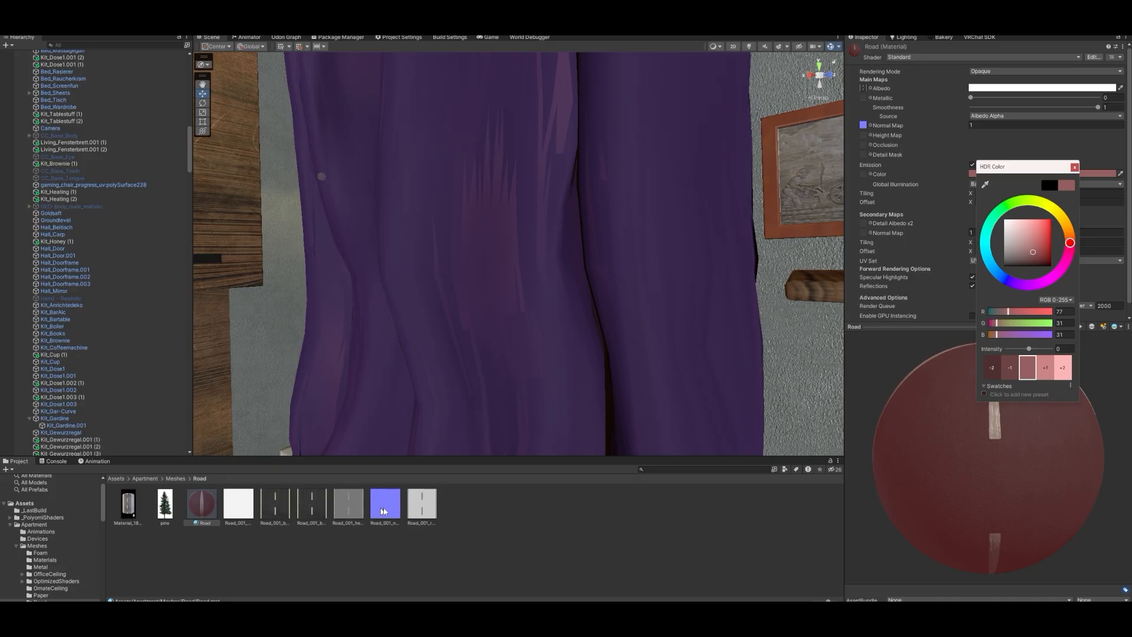
Assign Road_001_roughness as the emission map, set the emission color to white and examine the effect on the preview sphere
{"action": "left_click_drag", "start_coordinate": [420, 505], "coordinate": [866, 173]}
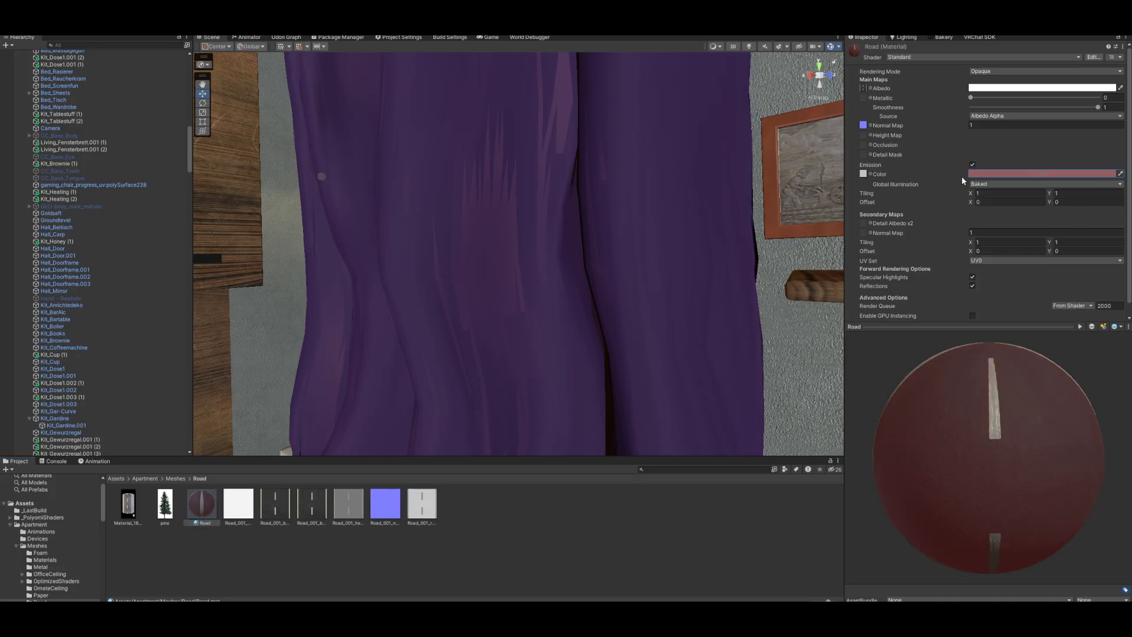
{"action": "left_click", "coordinate": [990, 174]}
{"action": "left_click_drag", "start_coordinate": [1027, 230], "coordinate": [1003, 213]}
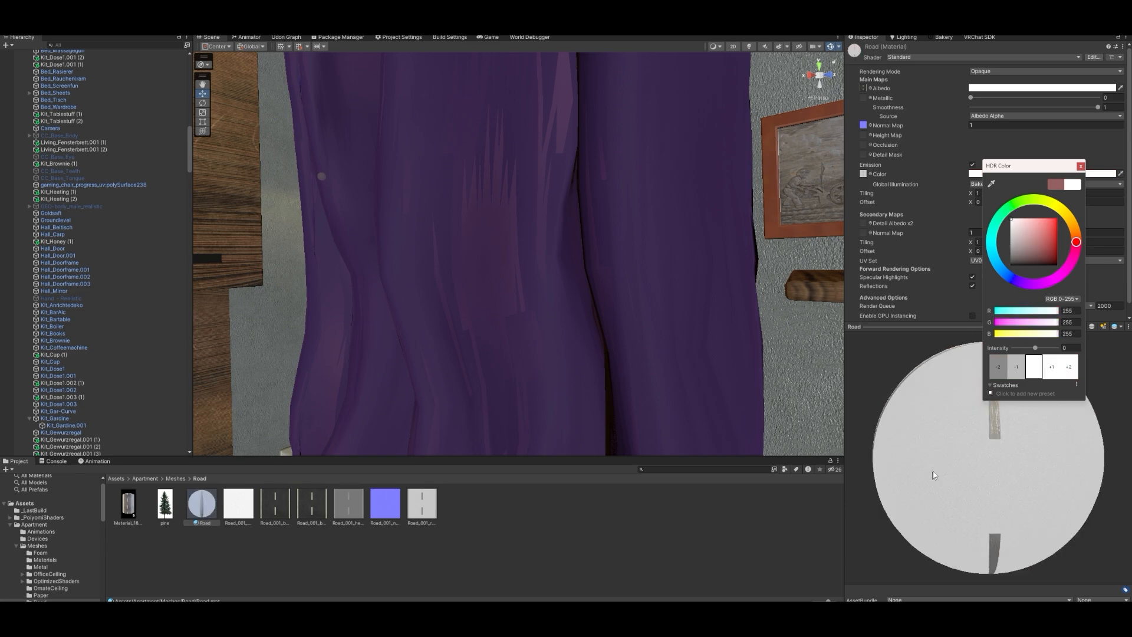
{"action": "left_click", "coordinate": [955, 432]}
{"action": "left_click_drag", "start_coordinate": [955, 432], "coordinate": [1018, 408]}
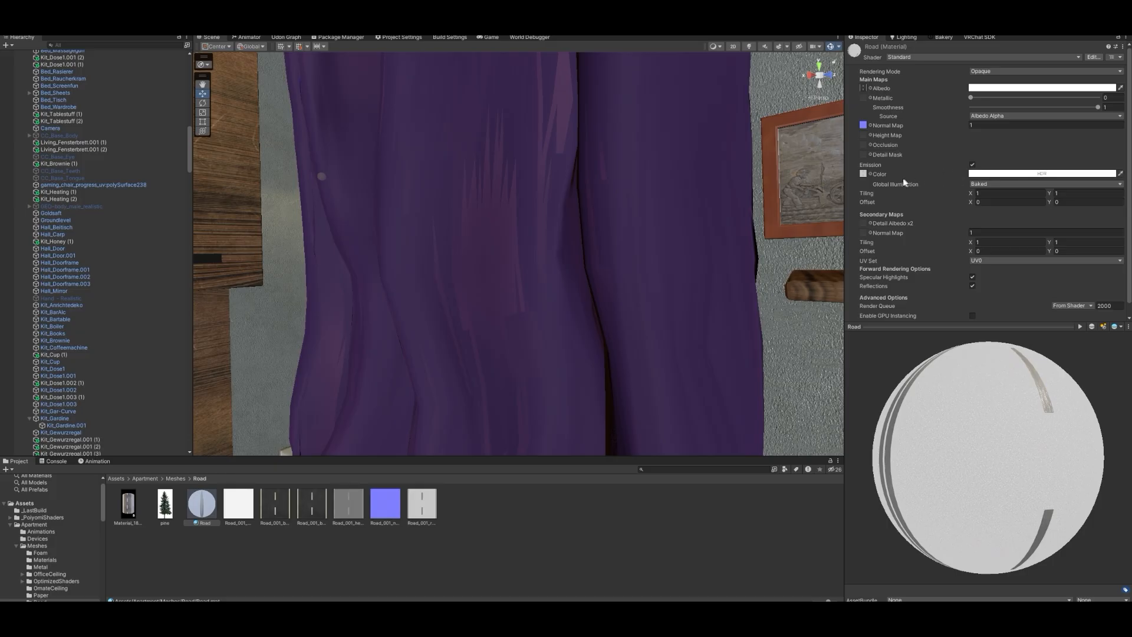
{"action": "left_click_drag", "start_coordinate": [986, 415], "coordinate": [1010, 417]}
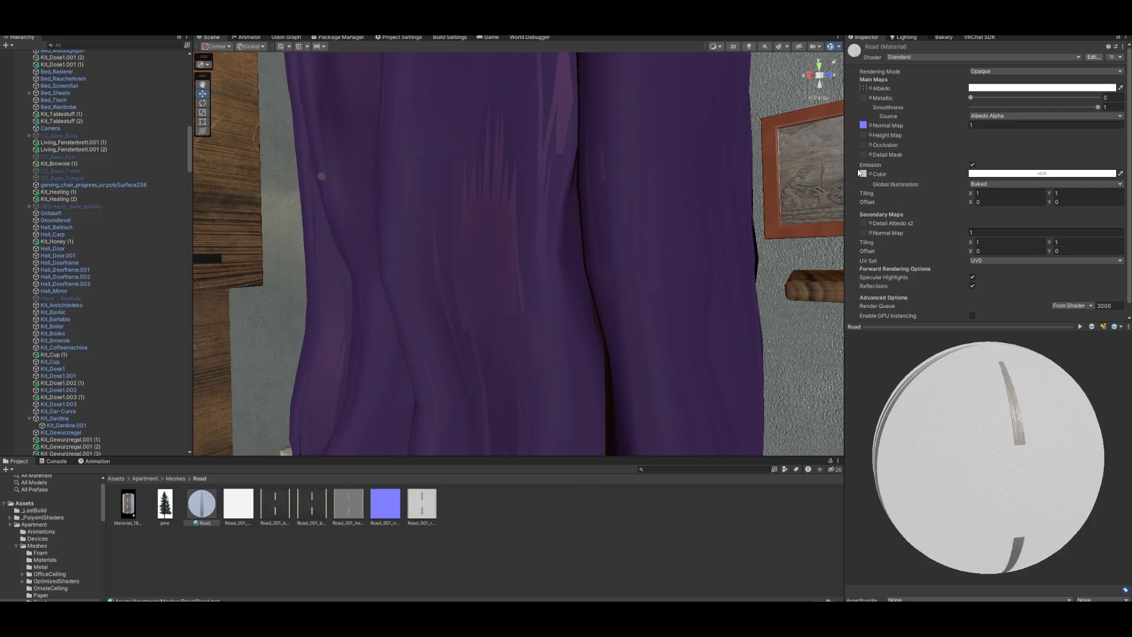
Try different X tiling values for the Road material's main maps, including 4.92, and restore X tiling to 1
{"action": "left_click_drag", "start_coordinate": [972, 193], "coordinate": [954, 211]}
{"action": "left_click", "coordinate": [998, 193]}
{"action": "type", "text": "1.76"}
{"action": "left_click_drag", "start_coordinate": [979, 192], "coordinate": [1024, 193]}
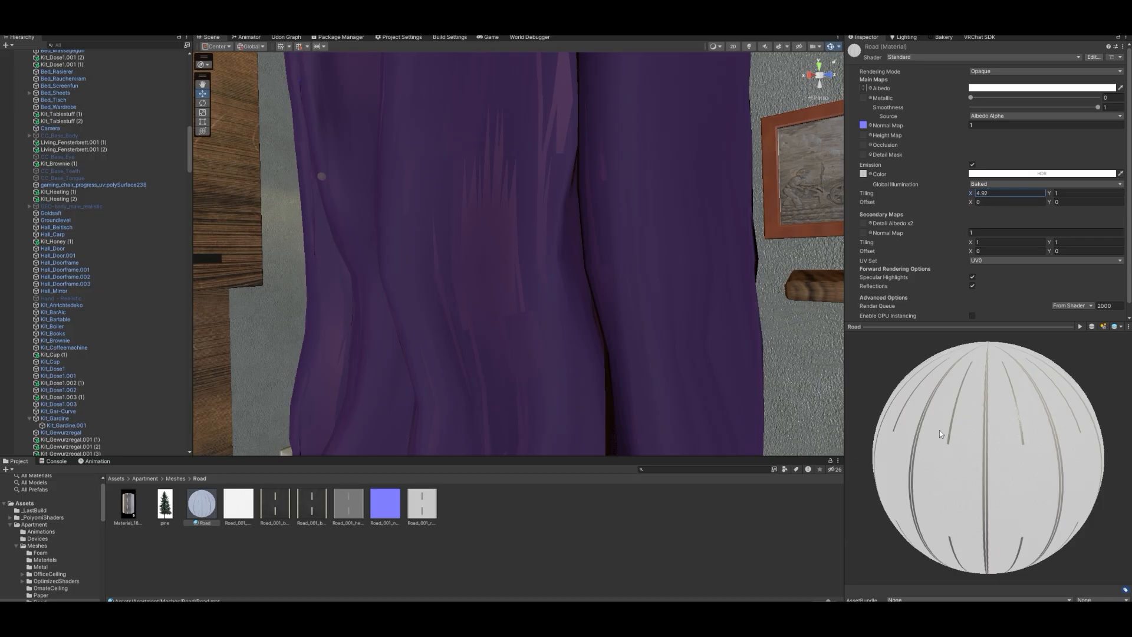
{"action": "left_click_drag", "start_coordinate": [970, 194], "coordinate": [896, 184]}
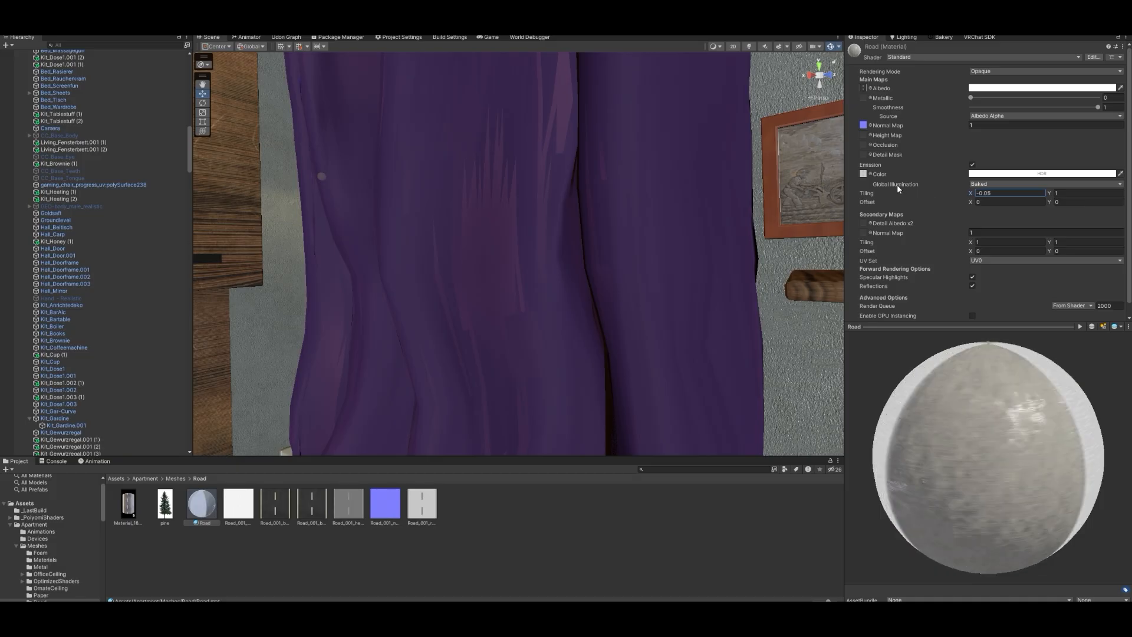
{"action": "double_click", "coordinate": [993, 193]}
{"action": "type", "text": "1"}
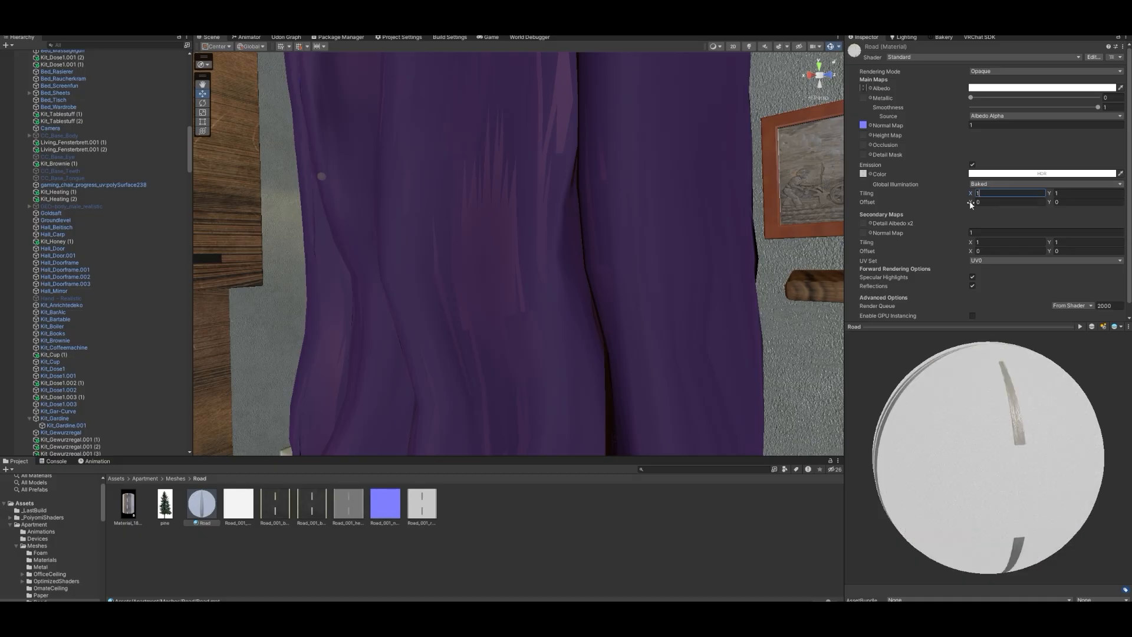
Try shifting the main maps' X and Y offsets, resetting X to 0 and setting Y to 1
{"action": "mouse_move", "coordinate": [972, 201]}
{"action": "left_mouse_down"}
{"action": "mouse_move", "coordinate": [962, 202]}
{"action": "mouse_move", "coordinate": [977, 205]}
{"action": "left_mouse_up"}
{"action": "left_click", "coordinate": [988, 203]}
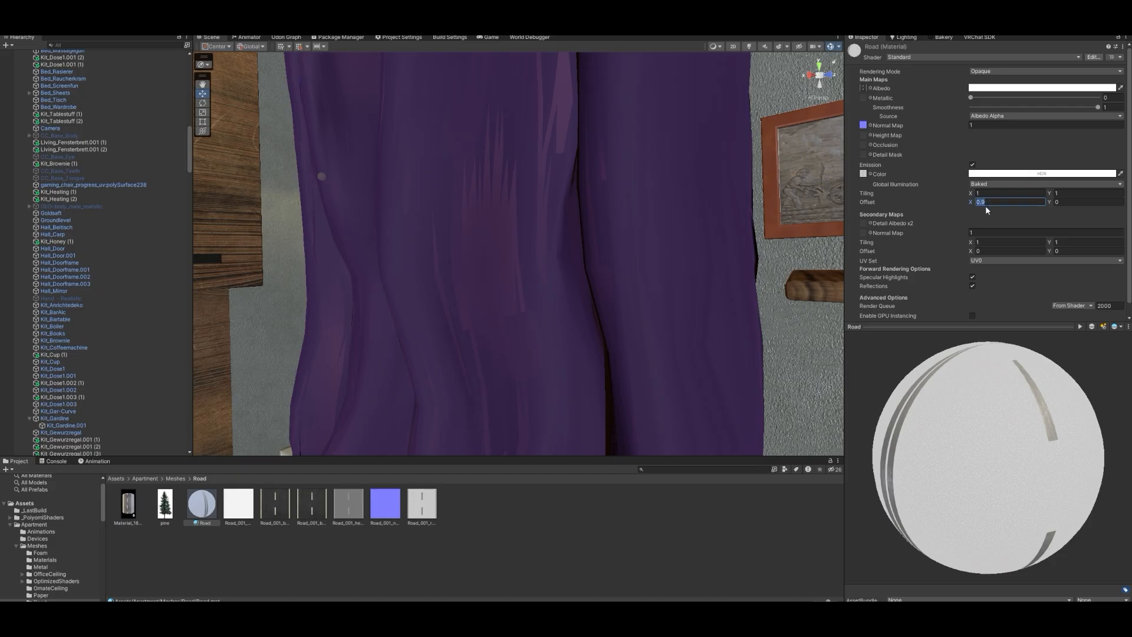
{"action": "type", "text": "0"}
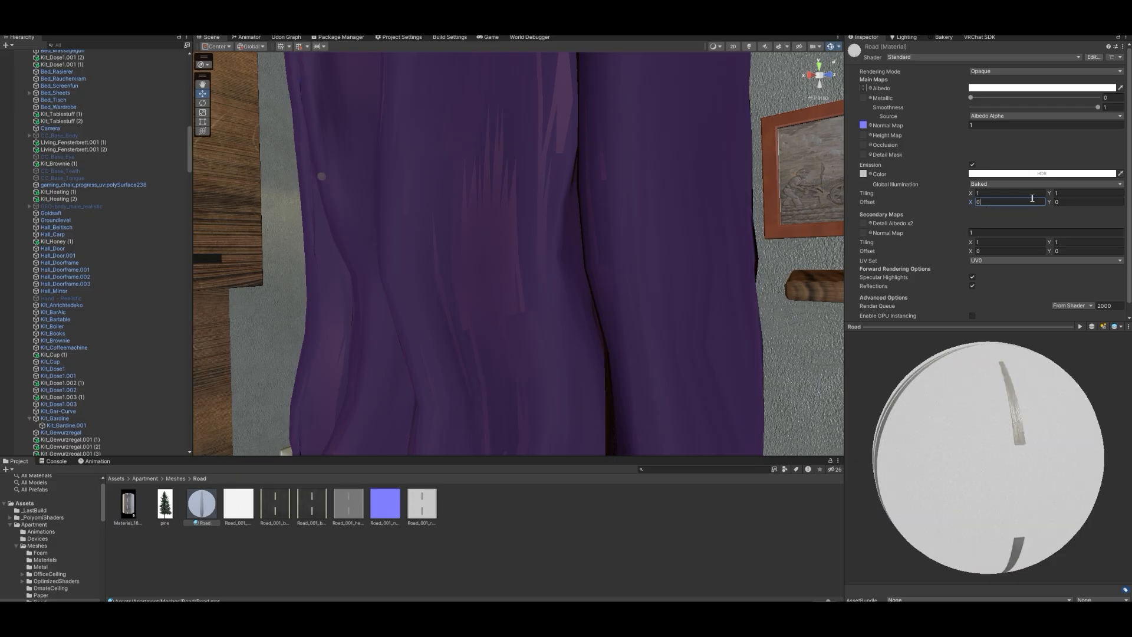
{"action": "left_click_drag", "start_coordinate": [1050, 204], "coordinate": [1024, 217]}
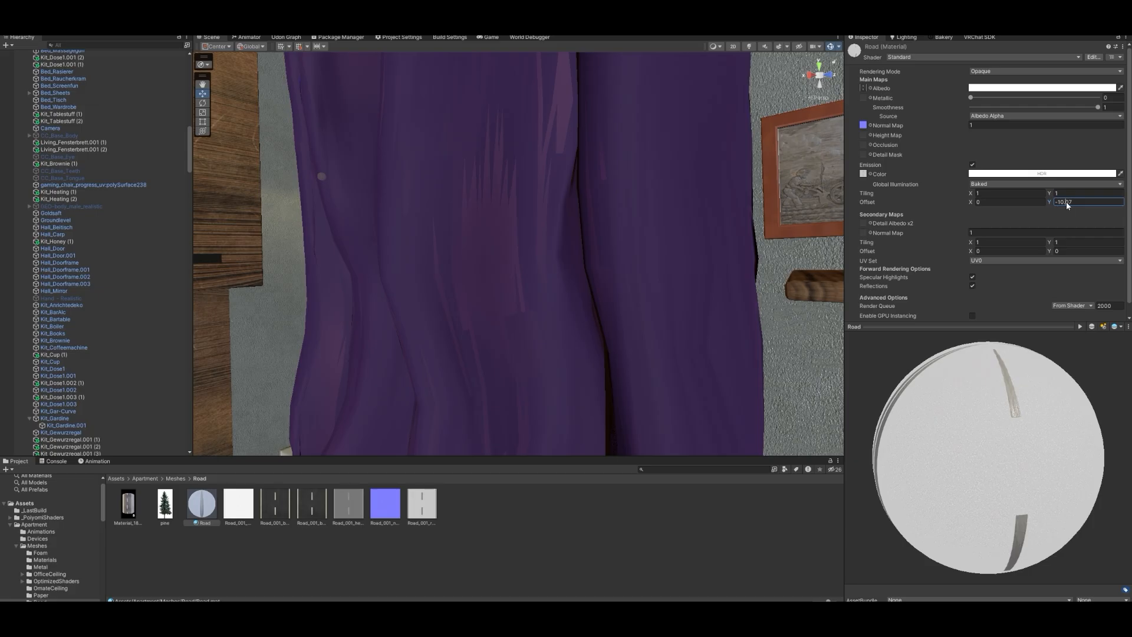
{"action": "type", "text": "1"}
Try enabling GPU Instancing on the Road material and turn it off again
{"action": "scroll", "coordinate": [898, 229], "scroll_direction": "down", "scroll_amount": 1}
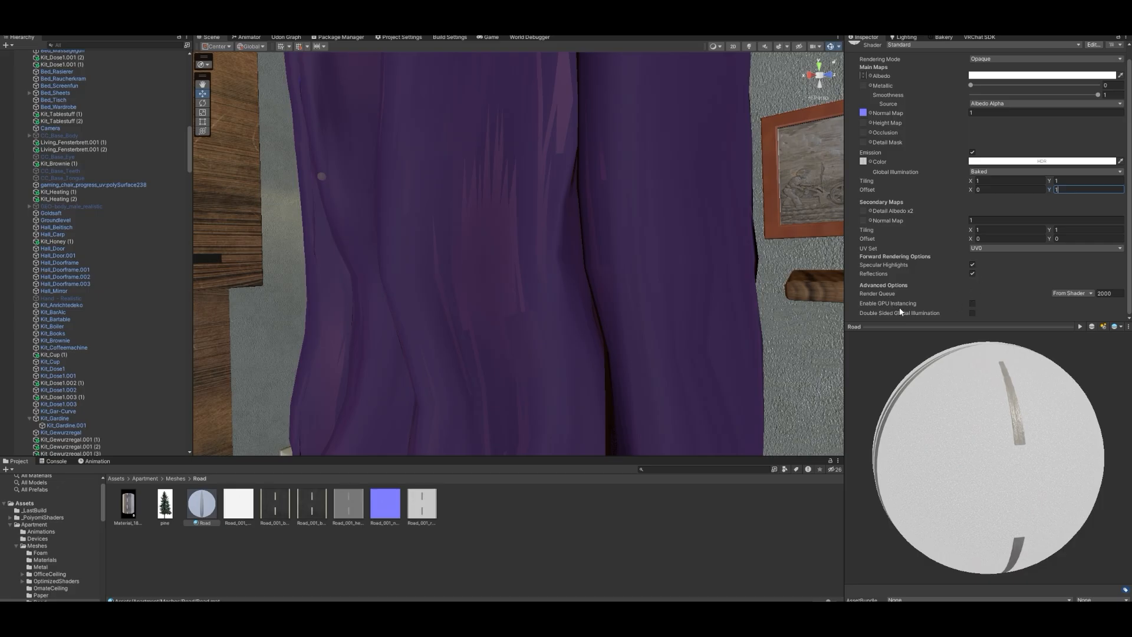
{"action": "left_click", "coordinate": [972, 304]}
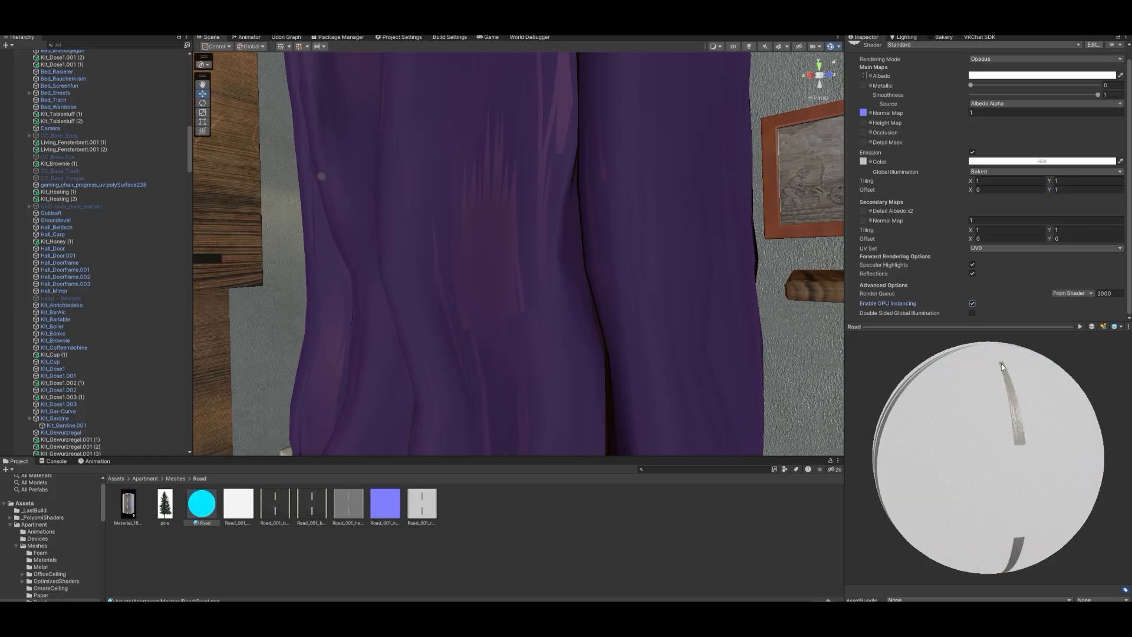
{"action": "left_click", "coordinate": [973, 304]}
Select the curved road object Base_FakeCar.001 in the scene and open its list of static flags
{"action": "right_click_drag", "start_coordinate": [518, 273], "coordinate": [642, 311]}
{"action": "left_click", "coordinate": [531, 285]}
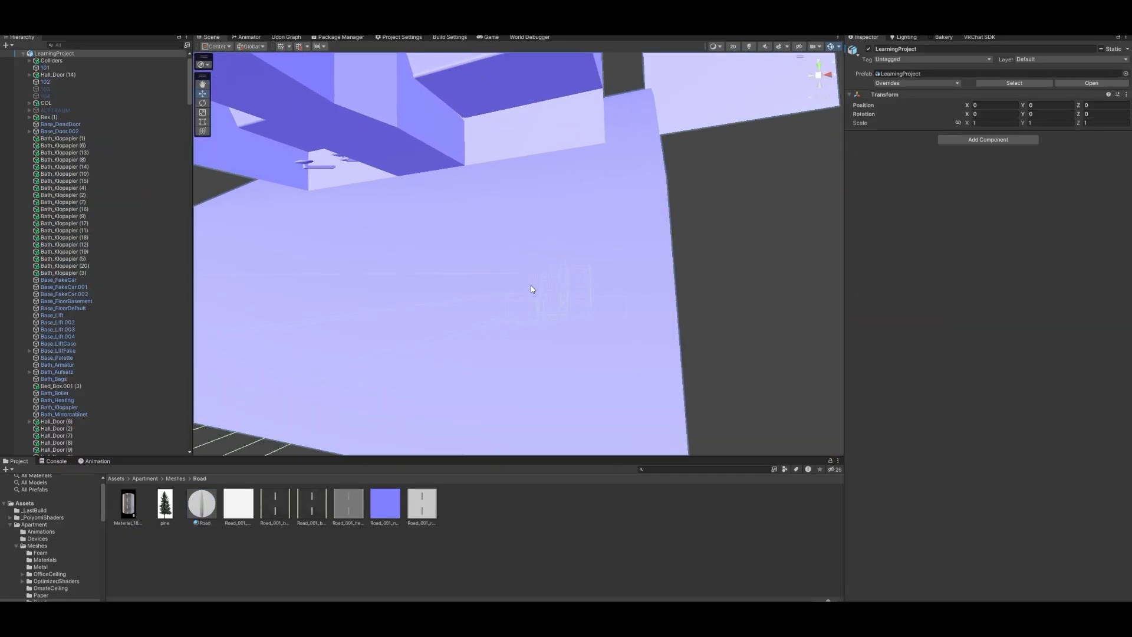
{"action": "left_click", "coordinate": [638, 165]}
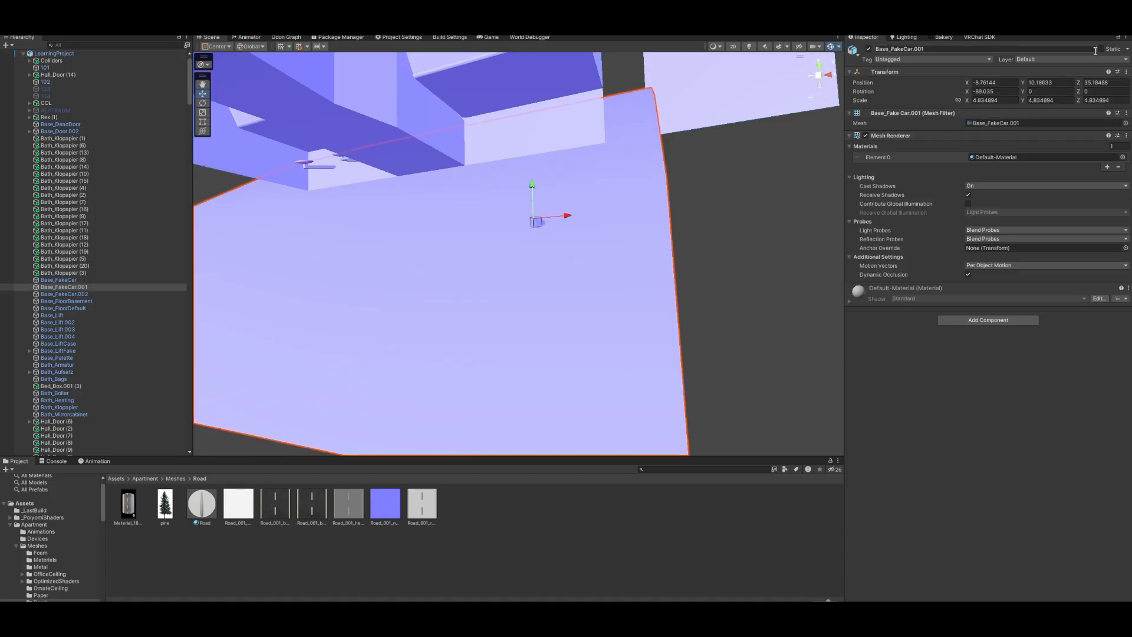
{"action": "left_click", "coordinate": [1126, 49]}
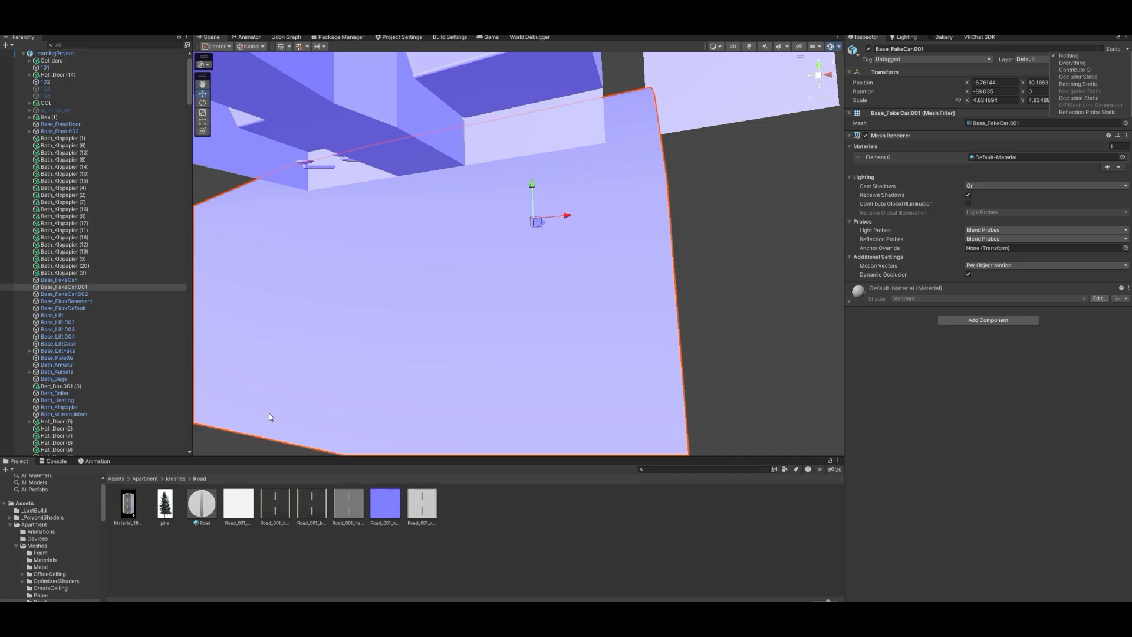
Clear the Road material's emission map by choosing None and disable its Emission
{"action": "left_click", "coordinate": [204, 501]}
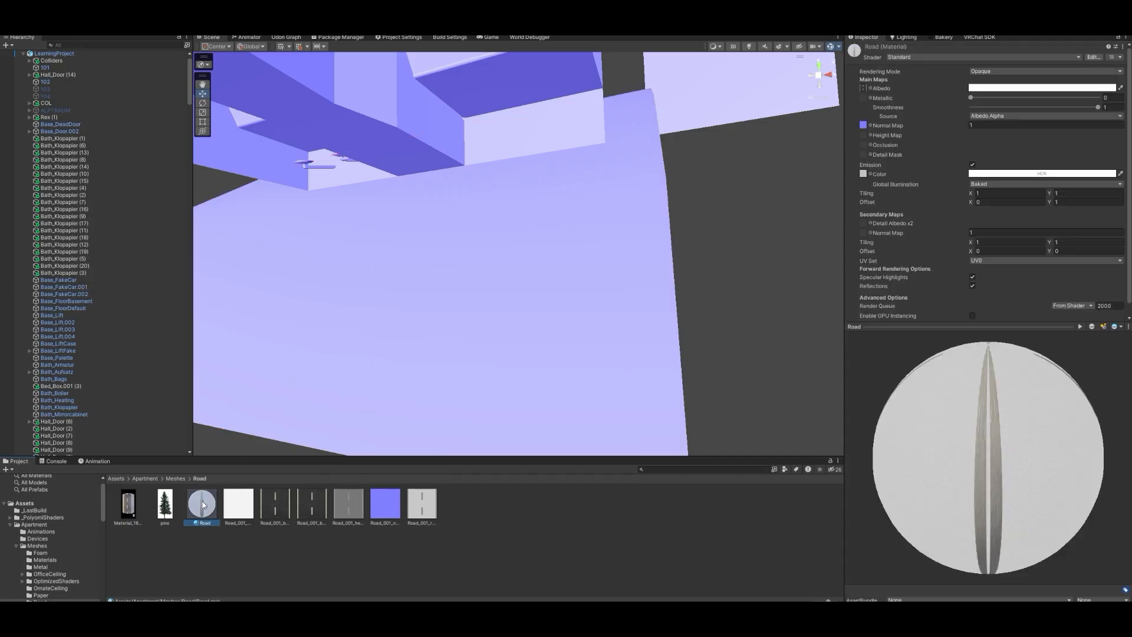
{"action": "left_click", "coordinate": [871, 173]}
{"action": "scroll", "coordinate": [649, 331], "scroll_direction": "down", "scroll_amount": 5}
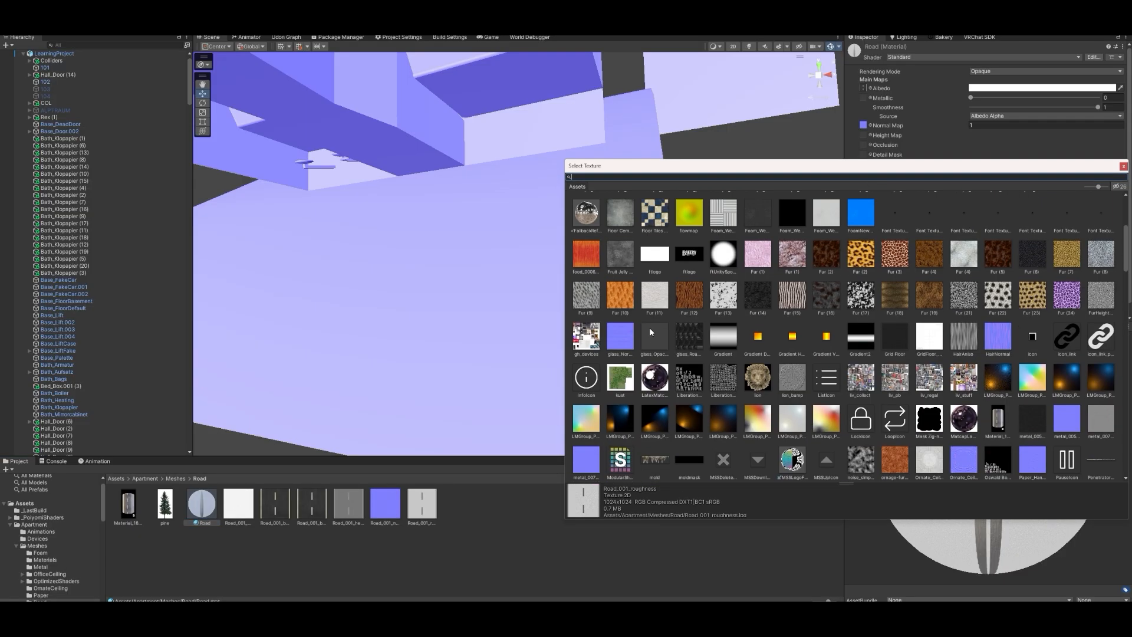
{"action": "scroll", "coordinate": [649, 331], "scroll_direction": "up", "scroll_amount": 5}
{"action": "left_click", "coordinate": [595, 214]}
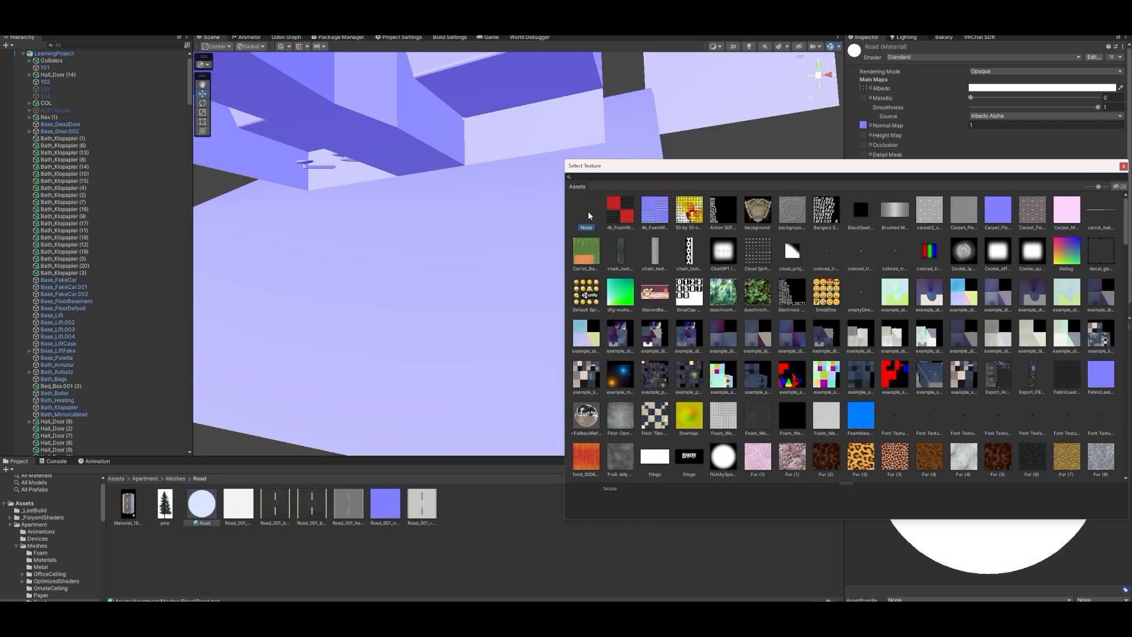
{"action": "double_click", "coordinate": [588, 211]}
{"action": "scroll", "coordinate": [906, 260], "scroll_direction": "down", "scroll_amount": 1}
{"action": "scroll", "coordinate": [906, 260], "scroll_direction": "up", "scroll_amount": 1}
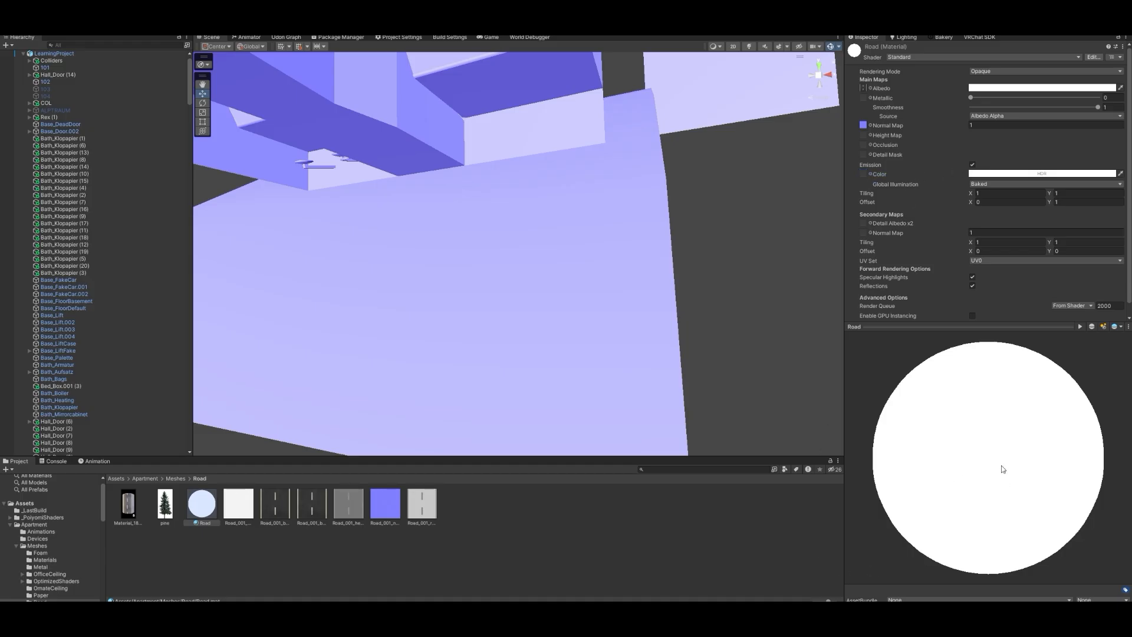
{"action": "left_click", "coordinate": [973, 163]}
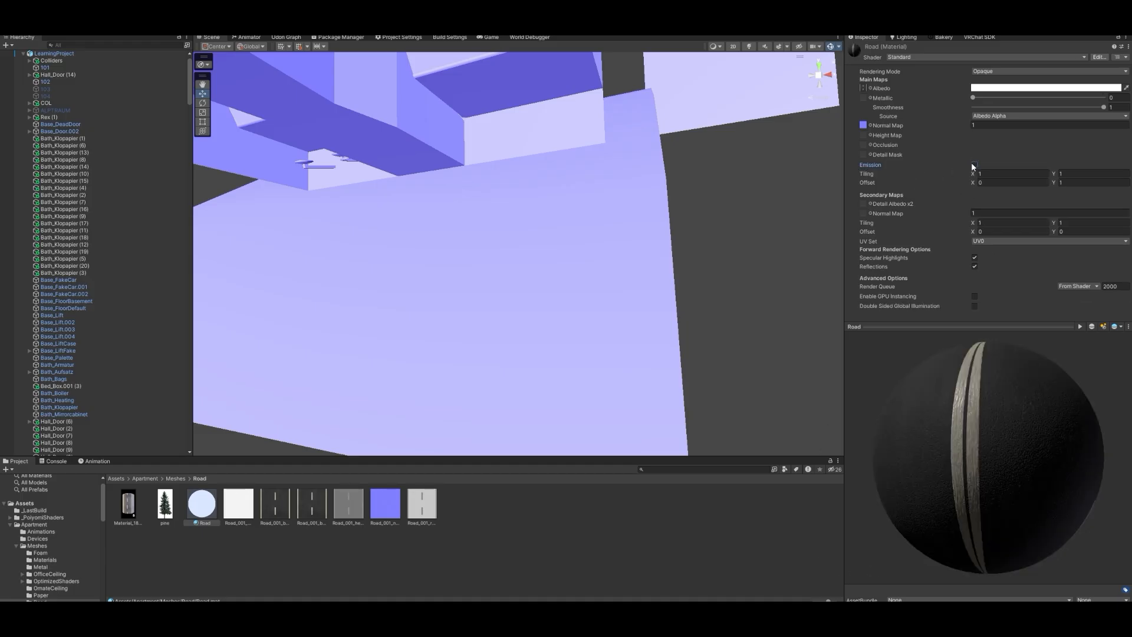
Switch the Road material's shader to Bakery/Standard
{"action": "left_click", "coordinate": [921, 57]}
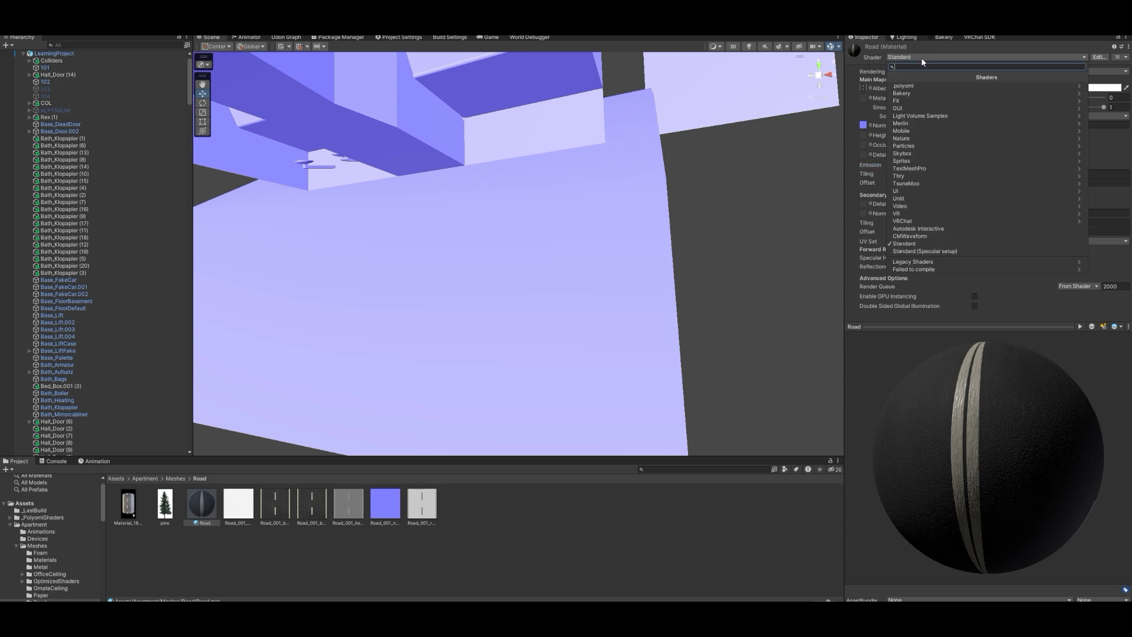
{"action": "type", "text": "bakery"}
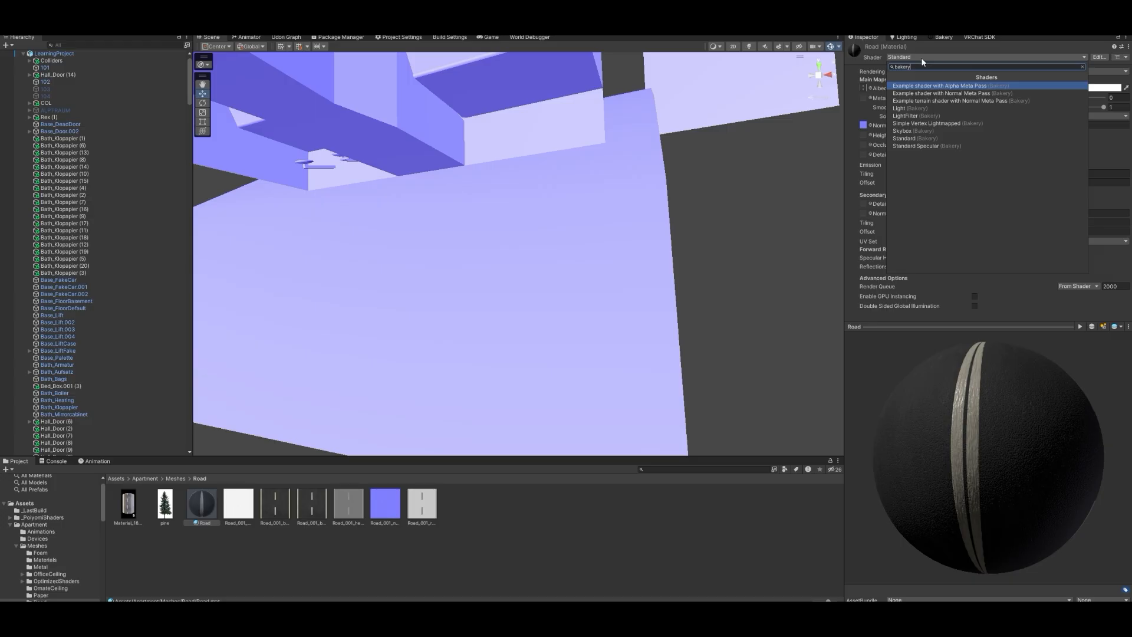
{"action": "key", "text": "Down"}
{"action": "key", "text": "Down"}
{"action": "key", "text": "Down"}
{"action": "key", "text": "Down"}
{"action": "key", "text": "Down"}
{"action": "key", "text": "Down"}
{"action": "key", "text": "Down"}
{"action": "key", "text": "Return"}
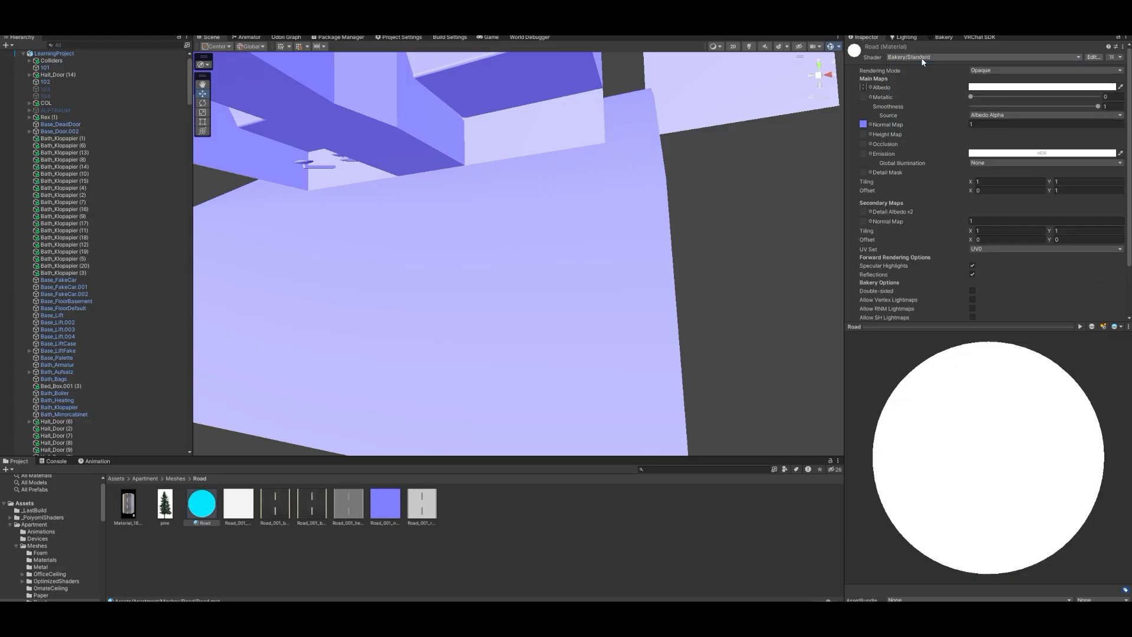
Set the Road material's emission color to black (RGB 0, 0, 0) and view its Bakery options
{"action": "left_click", "coordinate": [981, 152]}
{"action": "left_click_drag", "start_coordinate": [1020, 218], "coordinate": [978, 287]}
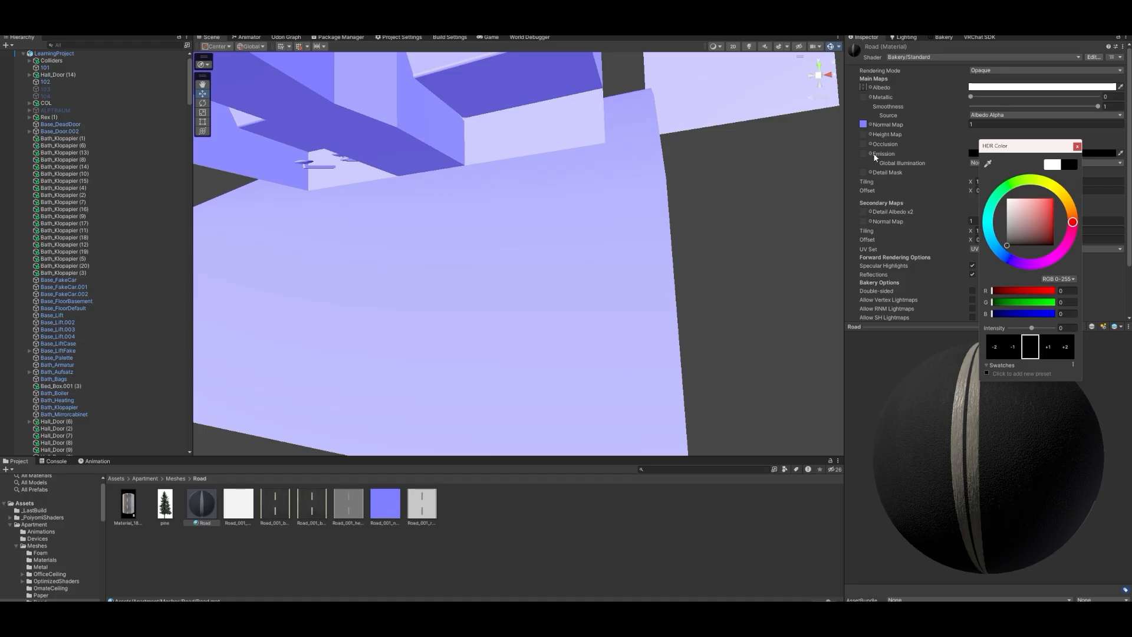
{"action": "left_click", "coordinate": [852, 162]}
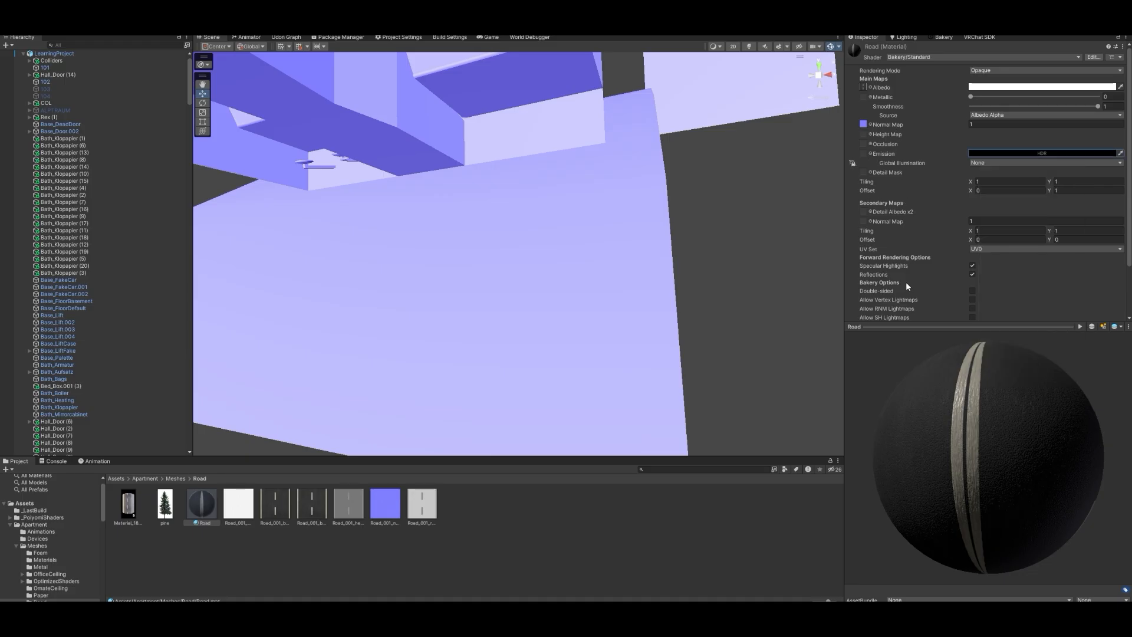
{"action": "scroll", "coordinate": [906, 286], "scroll_direction": "down", "scroll_amount": 2}
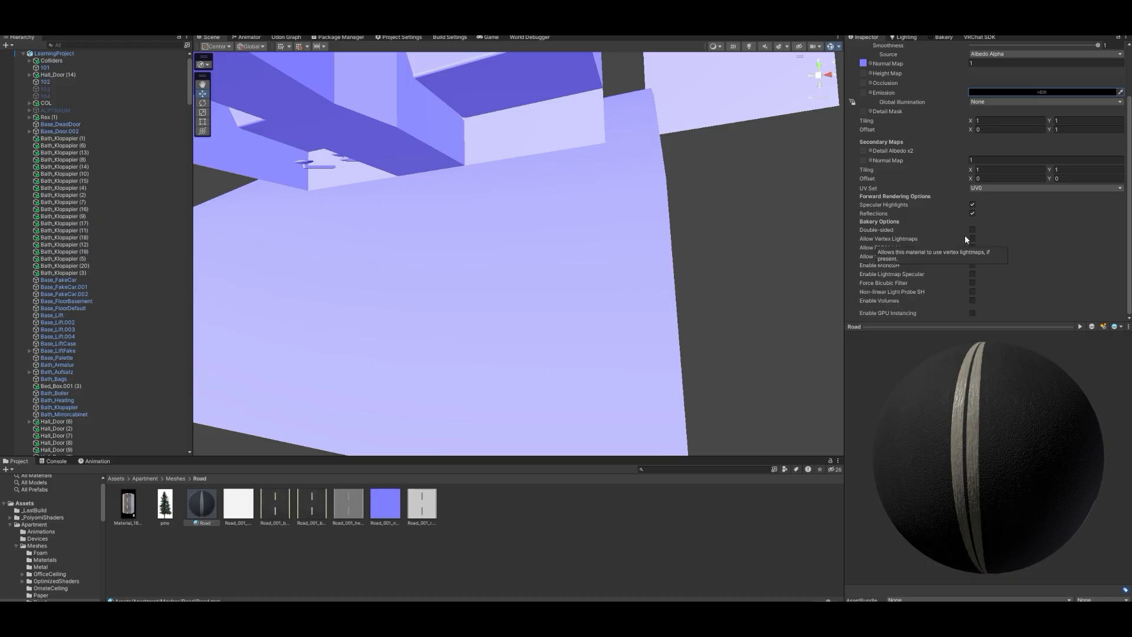
Select the road object Base_FakeCar.001 in the scene and assign the Road material to its Element 0 slot
{"action": "left_click_drag", "start_coordinate": [273, 440], "coordinate": [542, 310]}
{"action": "left_click", "coordinate": [543, 311]}
{"action": "left_click_drag", "start_coordinate": [195, 505], "coordinate": [980, 158]}
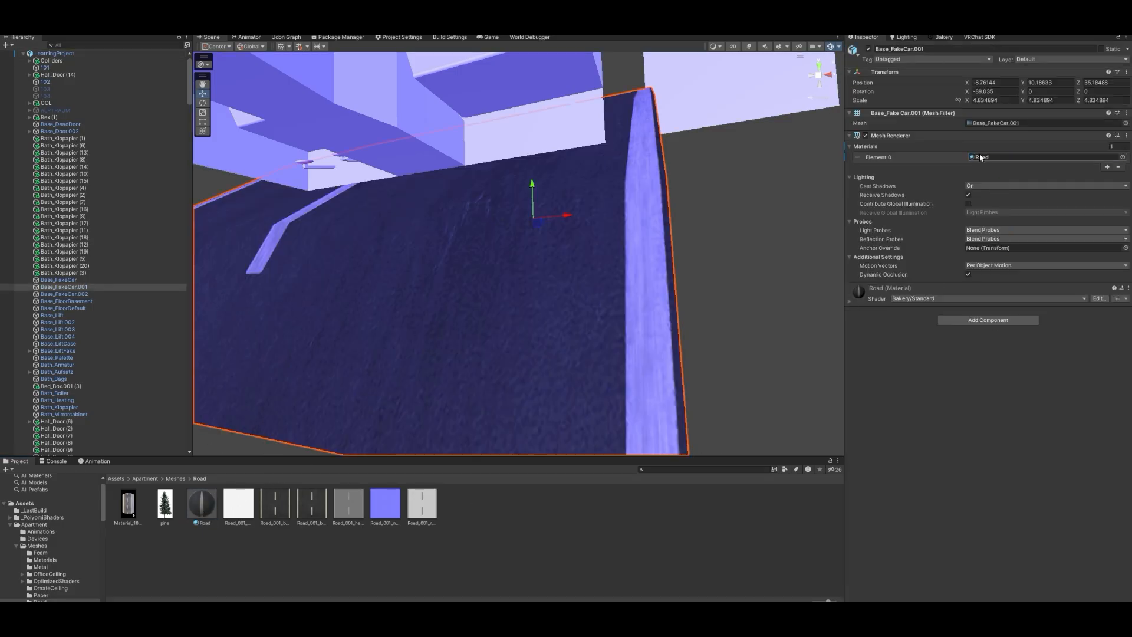
{"action": "right_click_drag", "start_coordinate": [578, 260], "coordinate": [710, 264]}
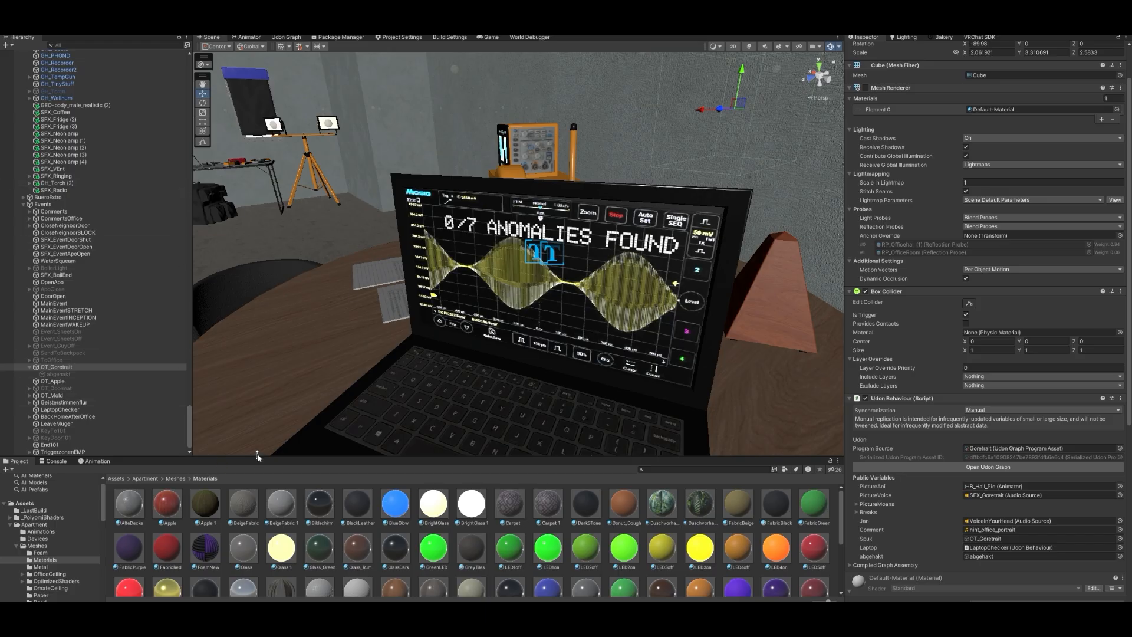
Browse the hierarchy up to the scene root and examine the office's walls, ceiling and lighting around the laptop
{"action": "left_click_drag", "start_coordinate": [189, 422], "coordinate": [188, 411]}
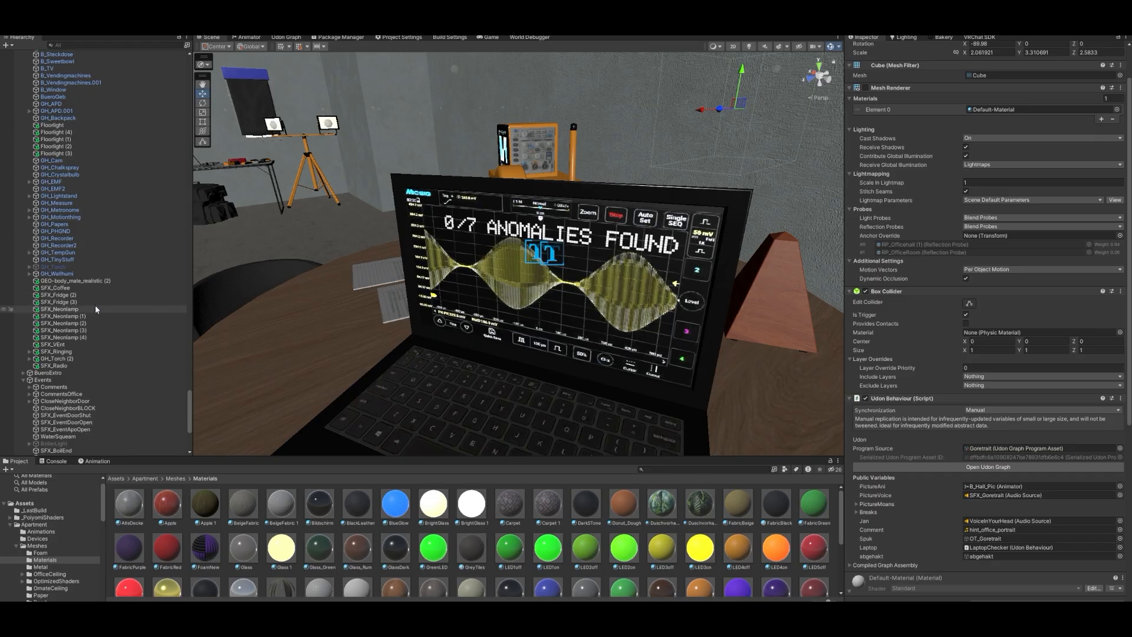
{"action": "scroll", "coordinate": [72, 228], "scroll_direction": "up", "scroll_amount": 5}
{"action": "scroll", "coordinate": [80, 253], "scroll_direction": "up", "scroll_amount": 15}
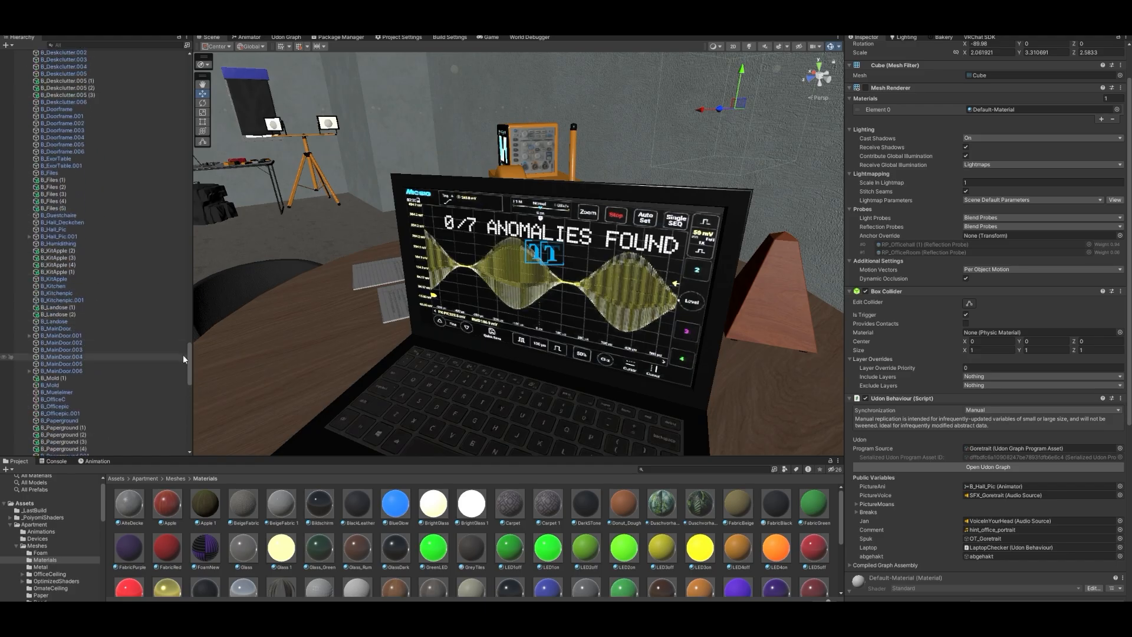
{"action": "left_click_drag", "start_coordinate": [188, 363], "coordinate": [189, 59]}
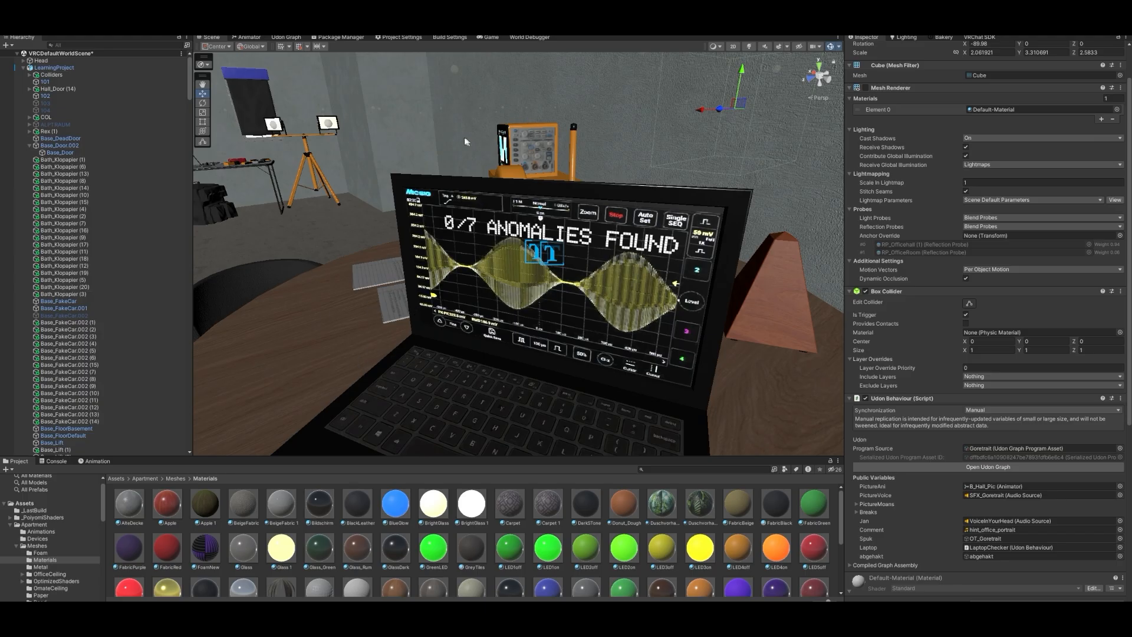
{"action": "right_click_drag", "start_coordinate": [529, 200], "coordinate": [545, 179]}
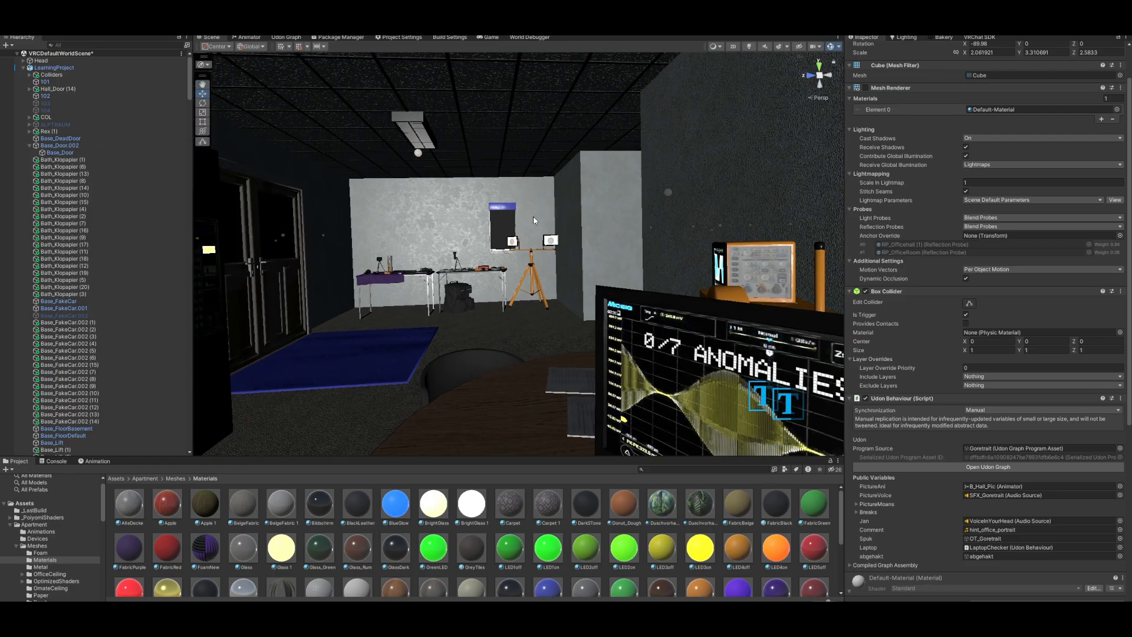
{"action": "right_click_drag", "start_coordinate": [563, 228], "coordinate": [596, 197]}
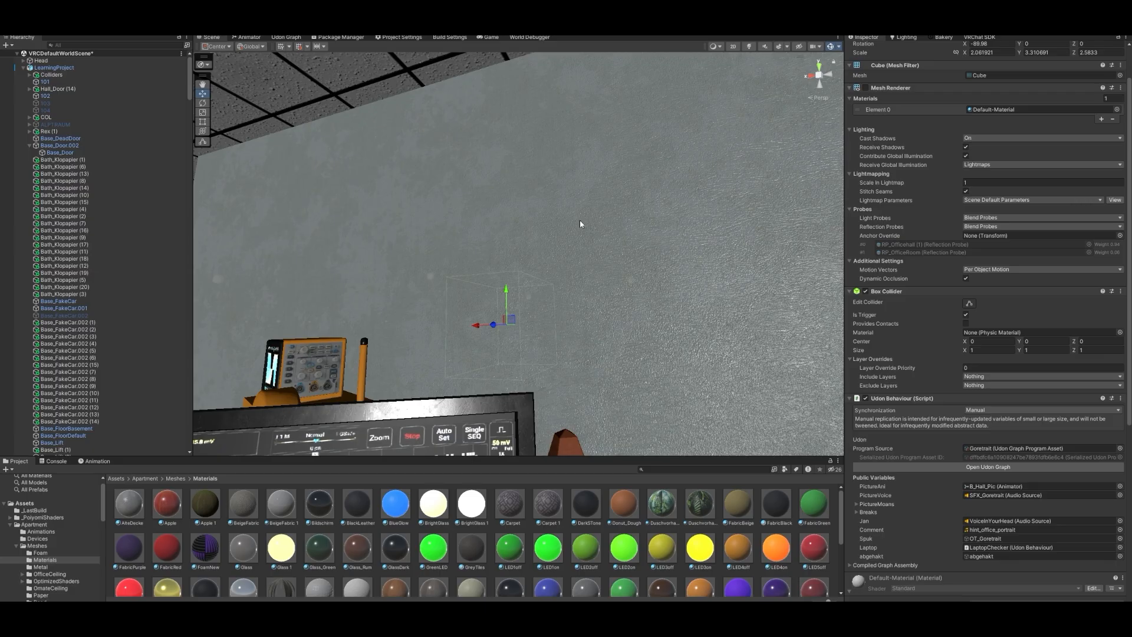
{"action": "right_click_drag", "start_coordinate": [579, 221], "coordinate": [581, 220]}
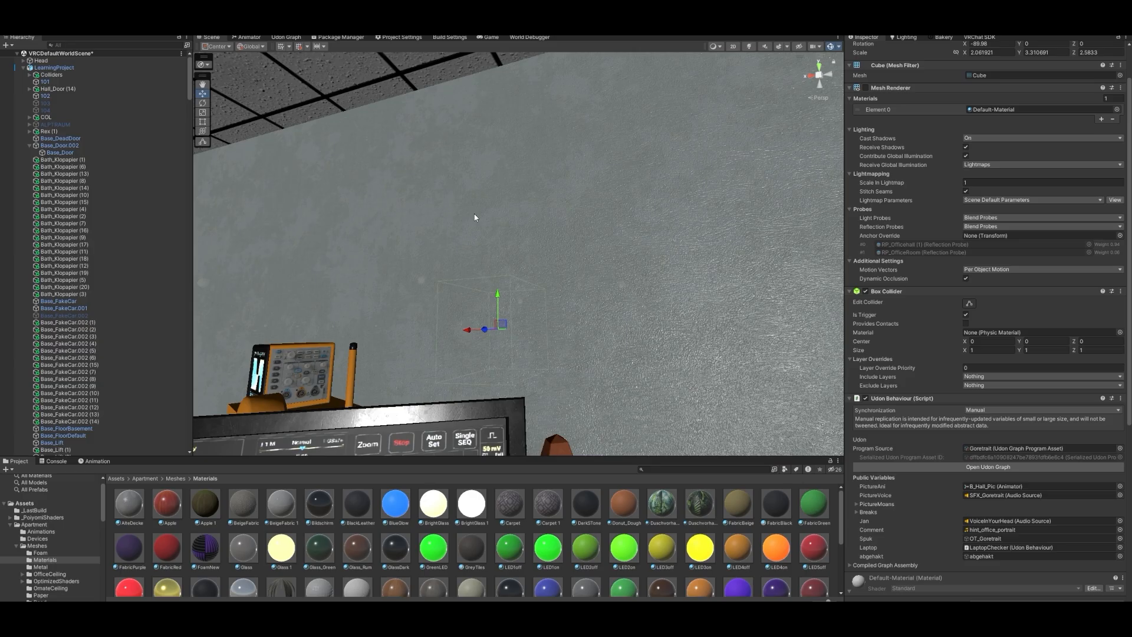
{"action": "right_click_drag", "start_coordinate": [543, 248], "coordinate": [505, 240]}
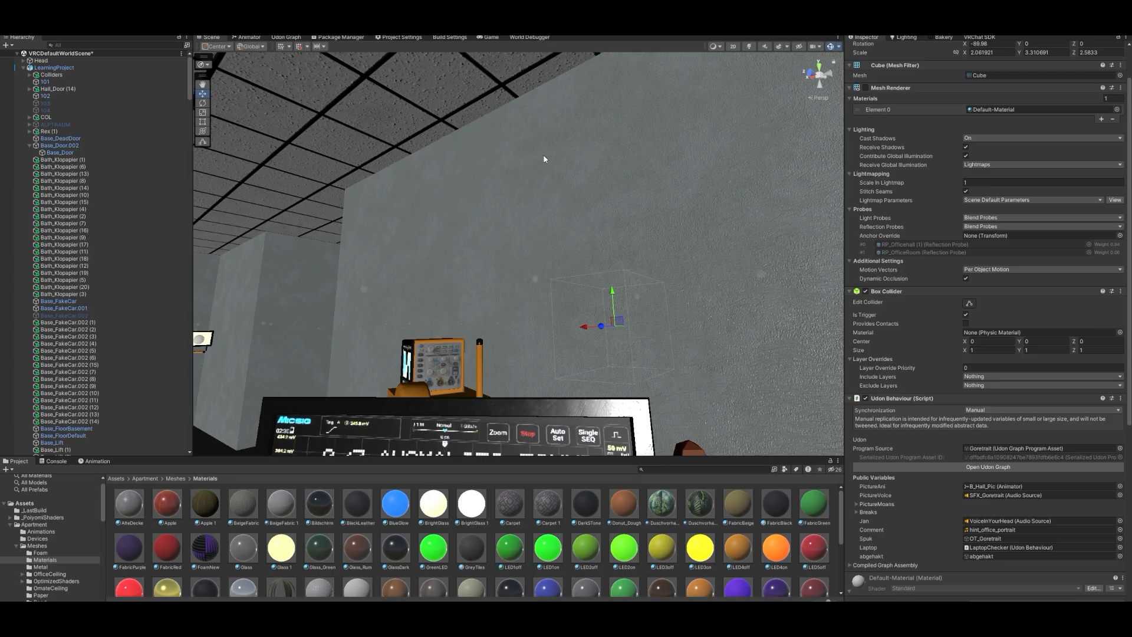
{"action": "right_click_drag", "start_coordinate": [554, 195], "coordinate": [564, 196]}
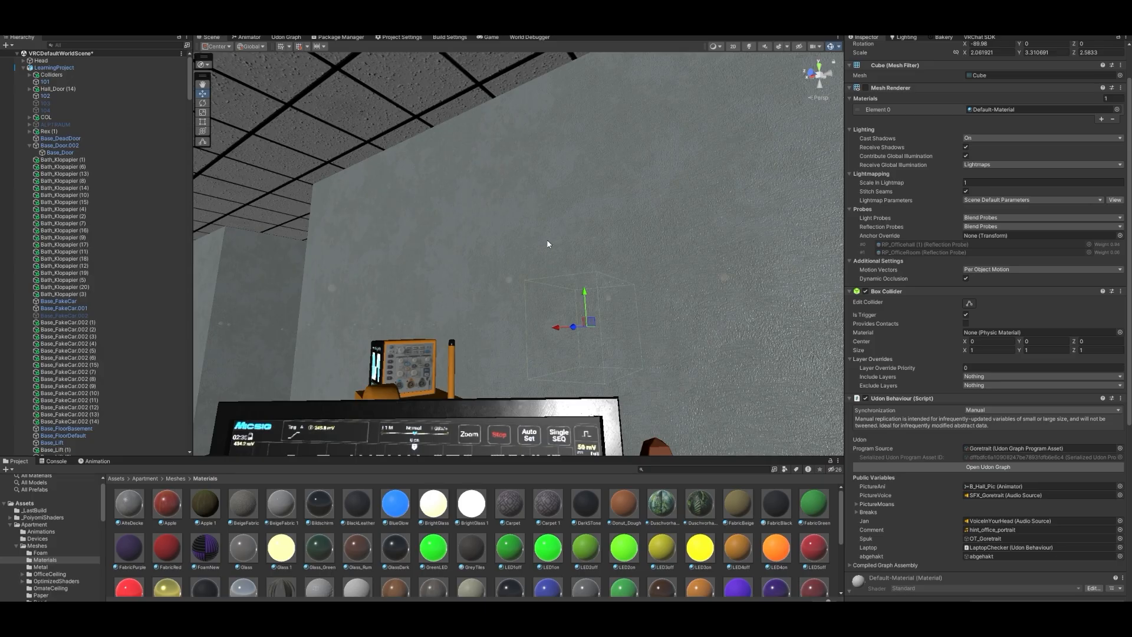
{"action": "right_click_drag", "start_coordinate": [614, 242], "coordinate": [595, 257]}
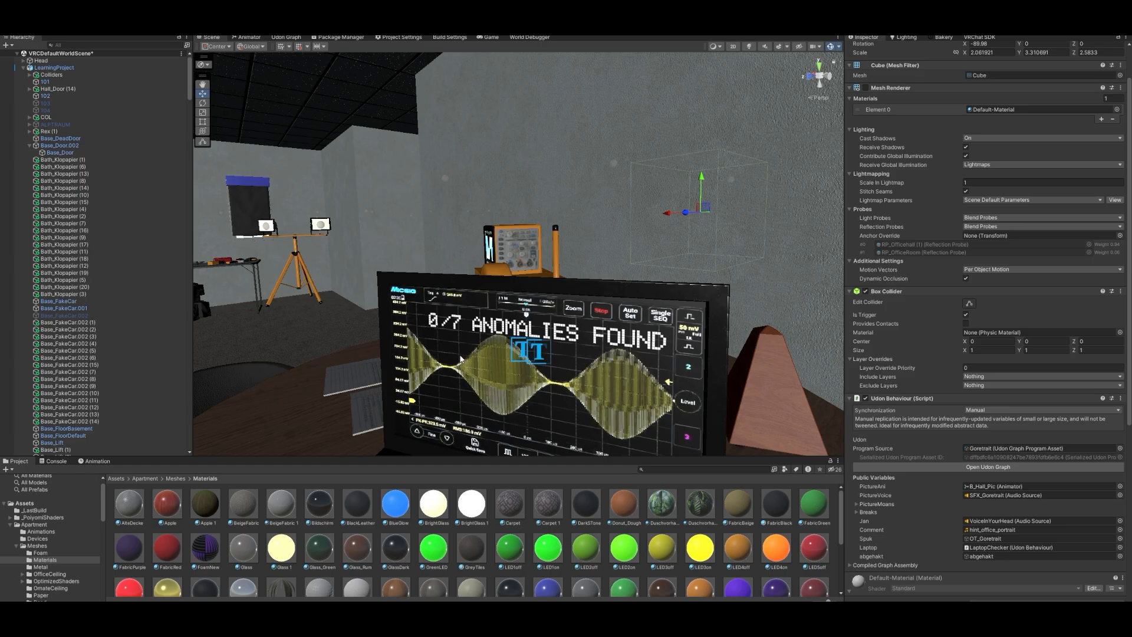
{"action": "right_click_drag", "start_coordinate": [517, 250], "coordinate": [487, 256]}
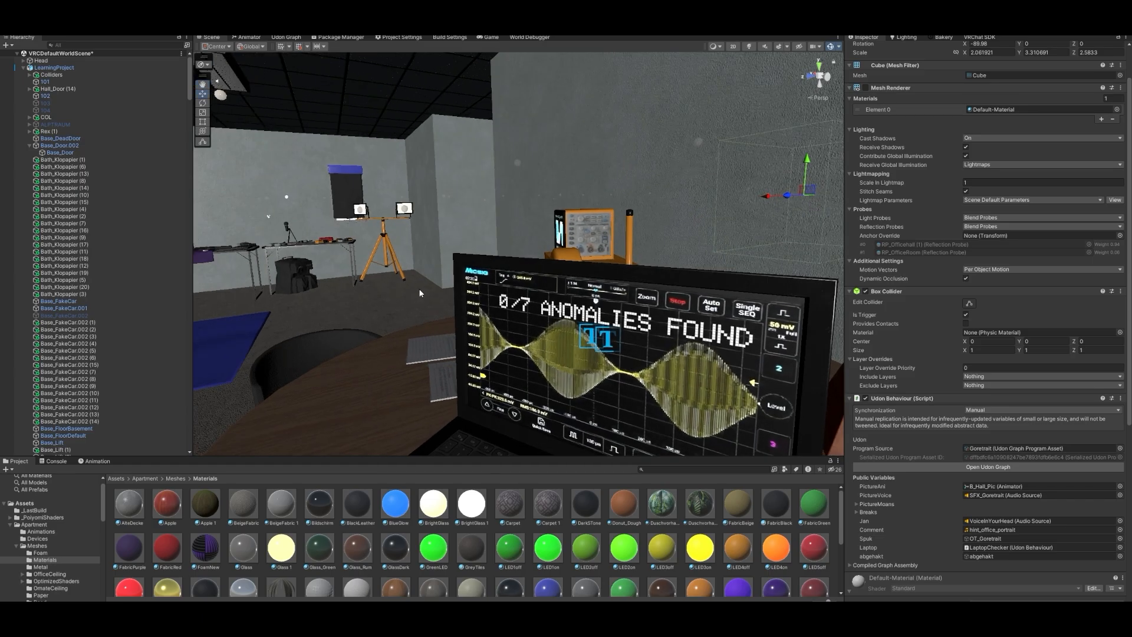
Compare Unity's scene lighting settings and lighting generation options with the Bakery lightmapper's settings
{"action": "left_click", "coordinate": [903, 37]}
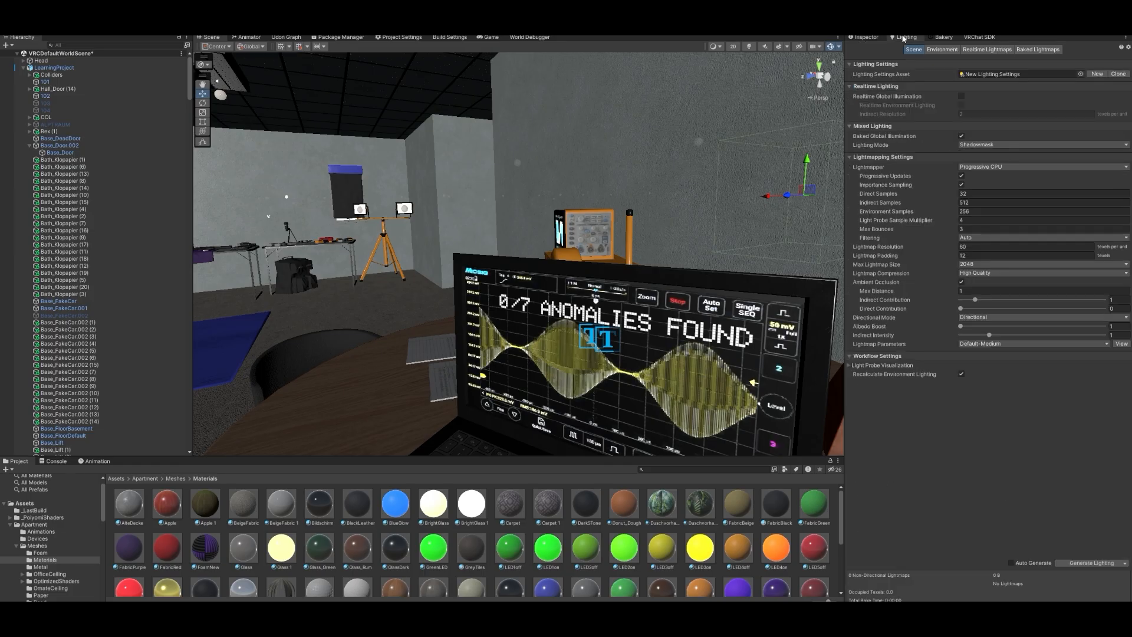
{"action": "left_click", "coordinate": [1126, 564]}
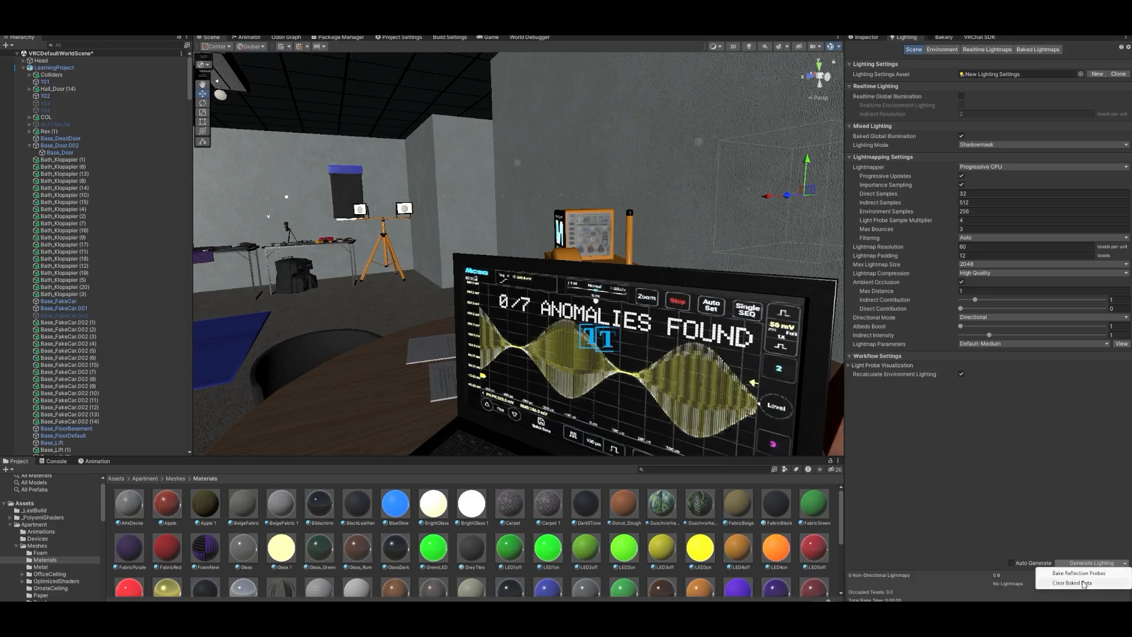
{"action": "left_click", "coordinate": [918, 475]}
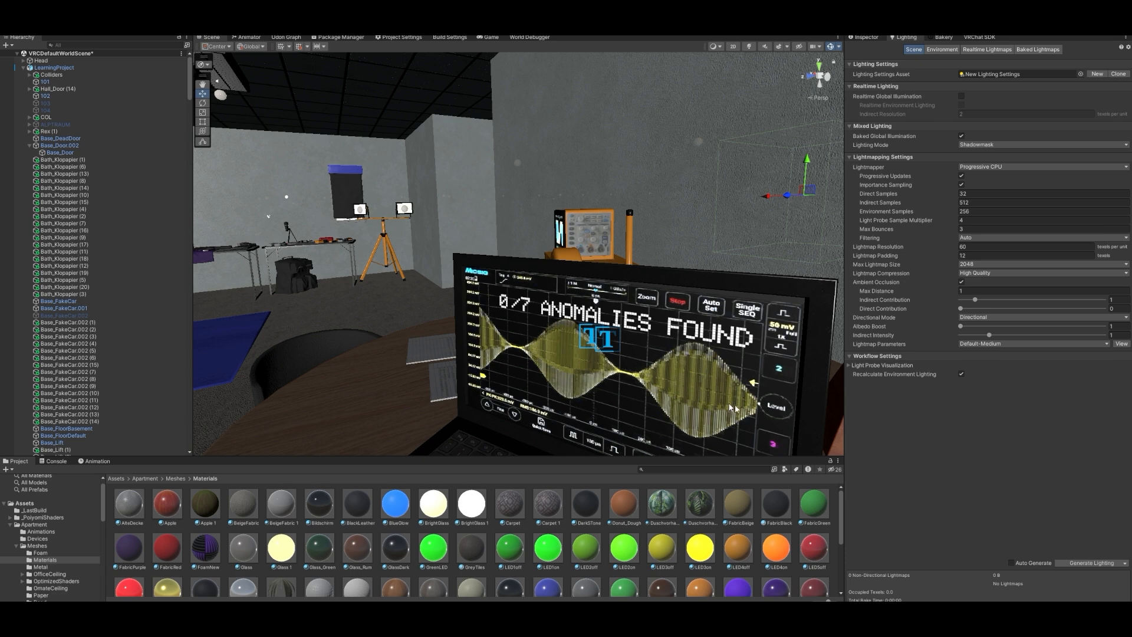
{"action": "left_click", "coordinate": [939, 37]}
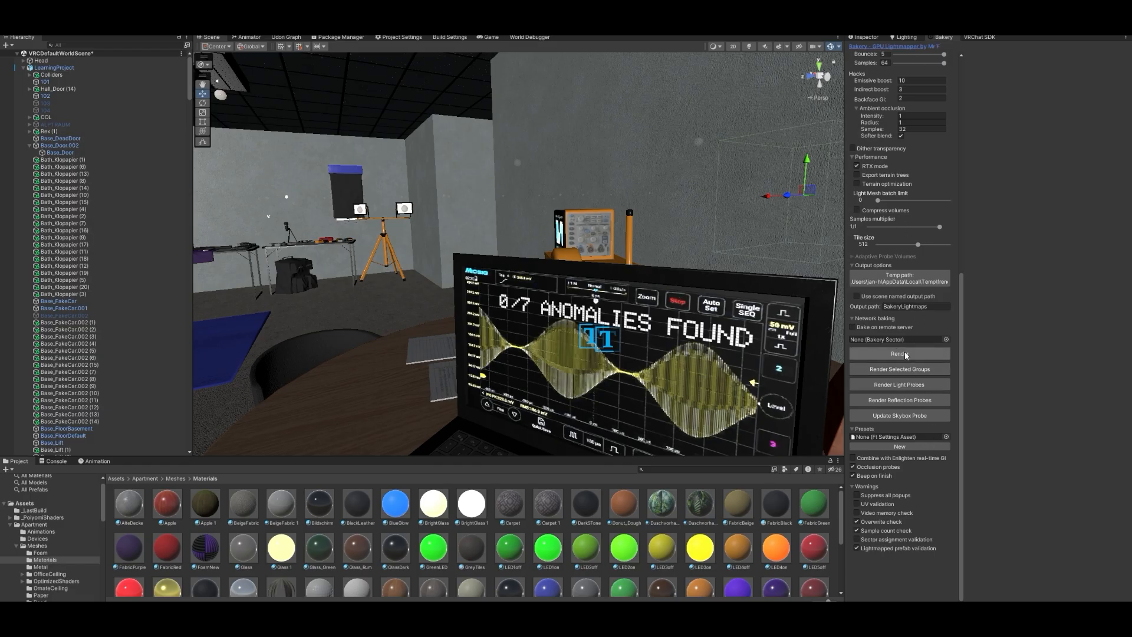
{"action": "scroll", "coordinate": [919, 383], "scroll_direction": "up", "scroll_amount": 8}
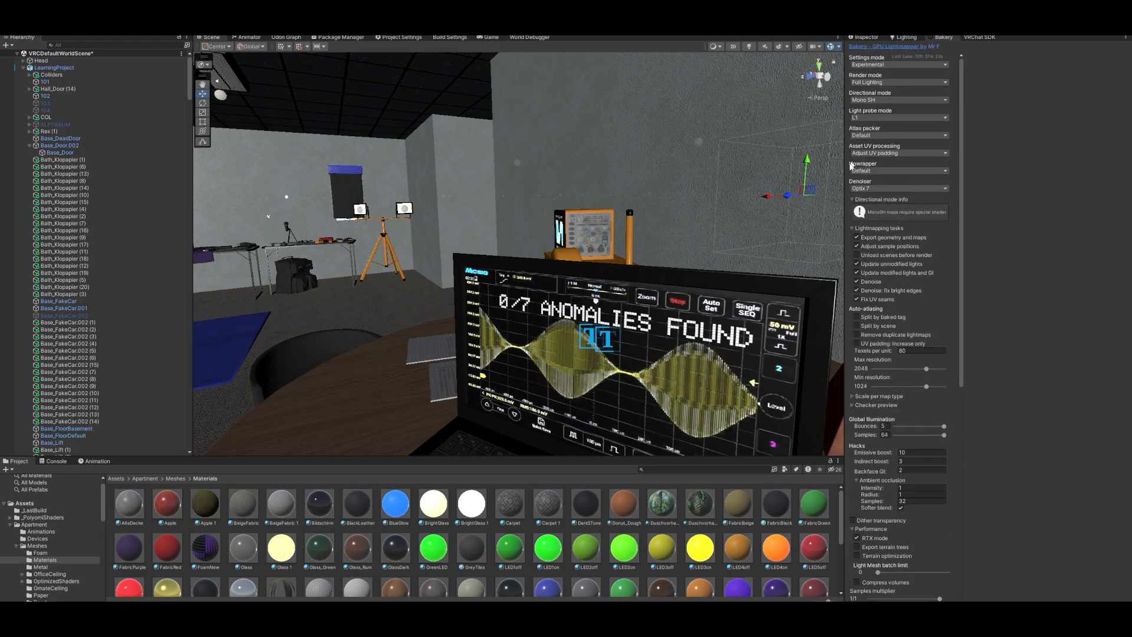
{"action": "left_click", "coordinate": [905, 38]}
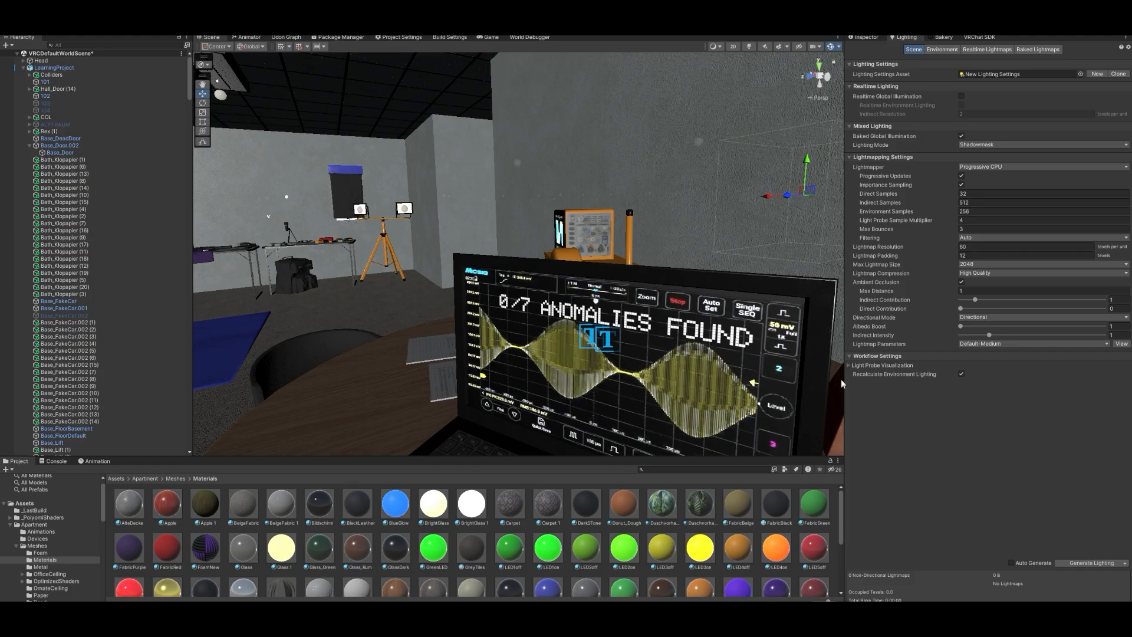
{"action": "mouse_move", "coordinate": [875, 335]}
{"action": "mouse_move", "coordinate": [893, 221]}
Select the ceiling light Floorlight (1) and examine its Light and Bakery Point Light settings and its cone over the floor
{"action": "right_click_drag", "start_coordinate": [623, 262], "coordinate": [587, 242]}
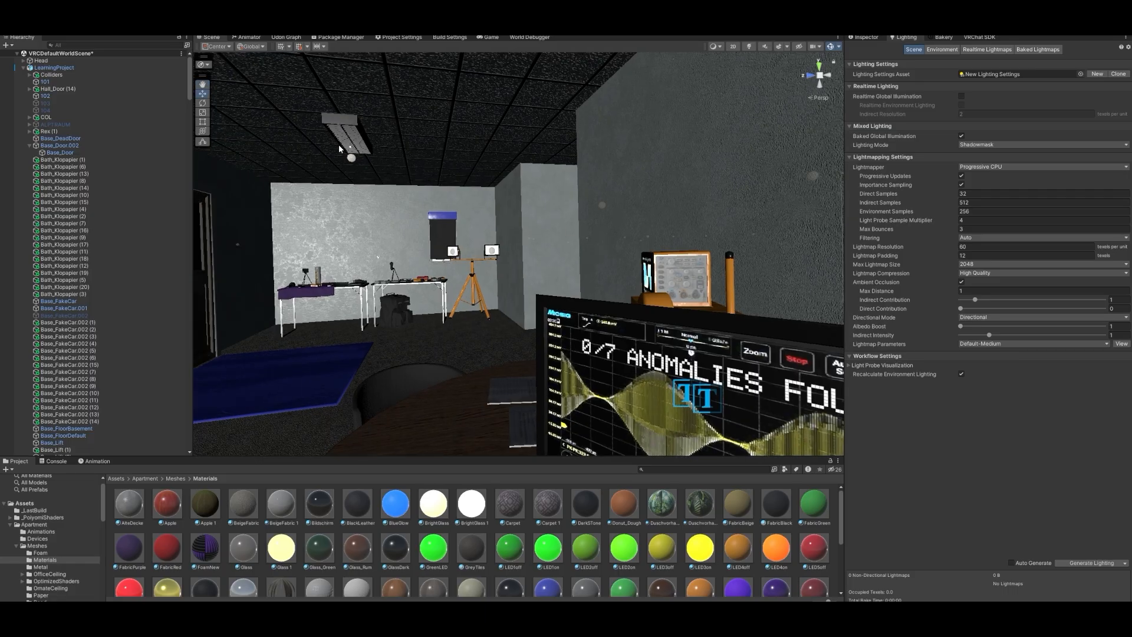
{"action": "right_click_drag", "start_coordinate": [555, 199], "coordinate": [483, 197]}
{"action": "key", "text": "w"}
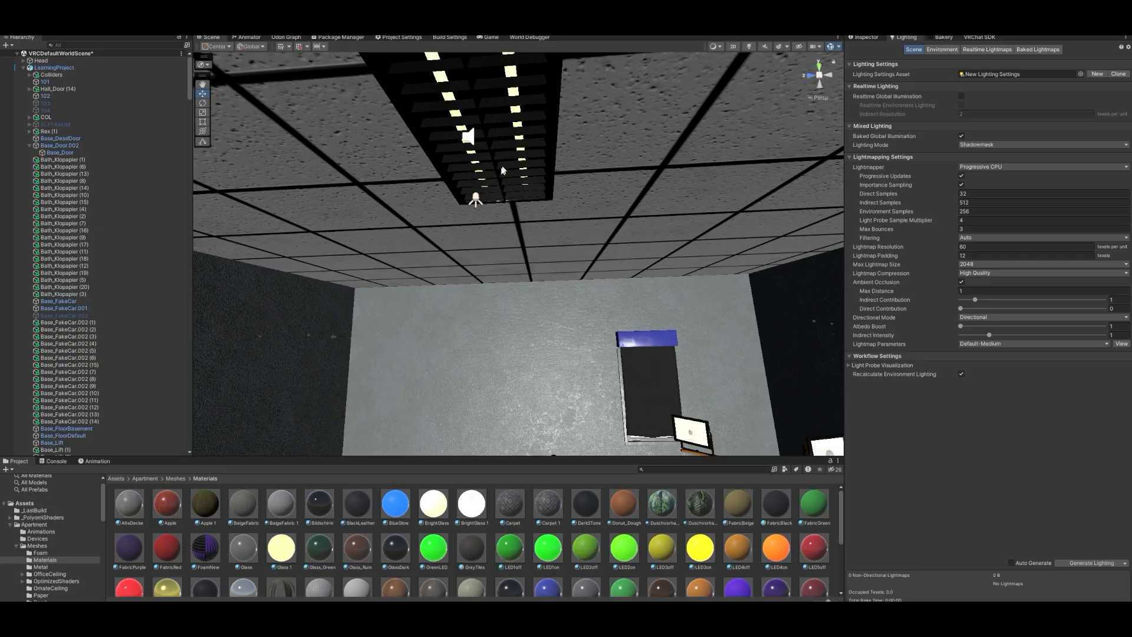
{"action": "left_click", "coordinate": [475, 199]}
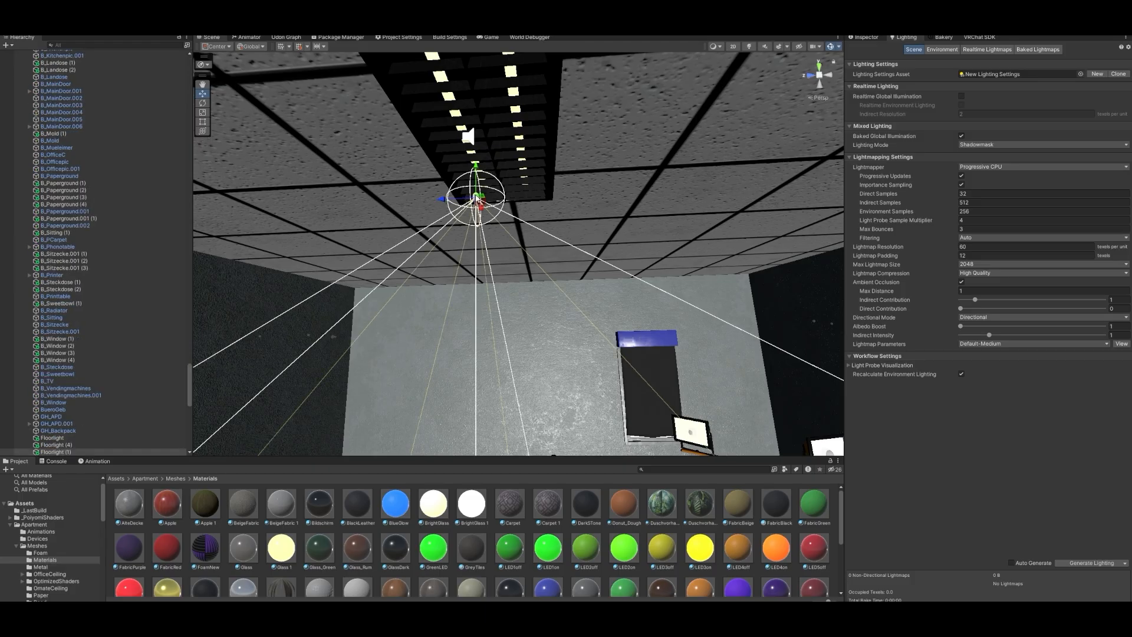
{"action": "left_click", "coordinate": [863, 37]}
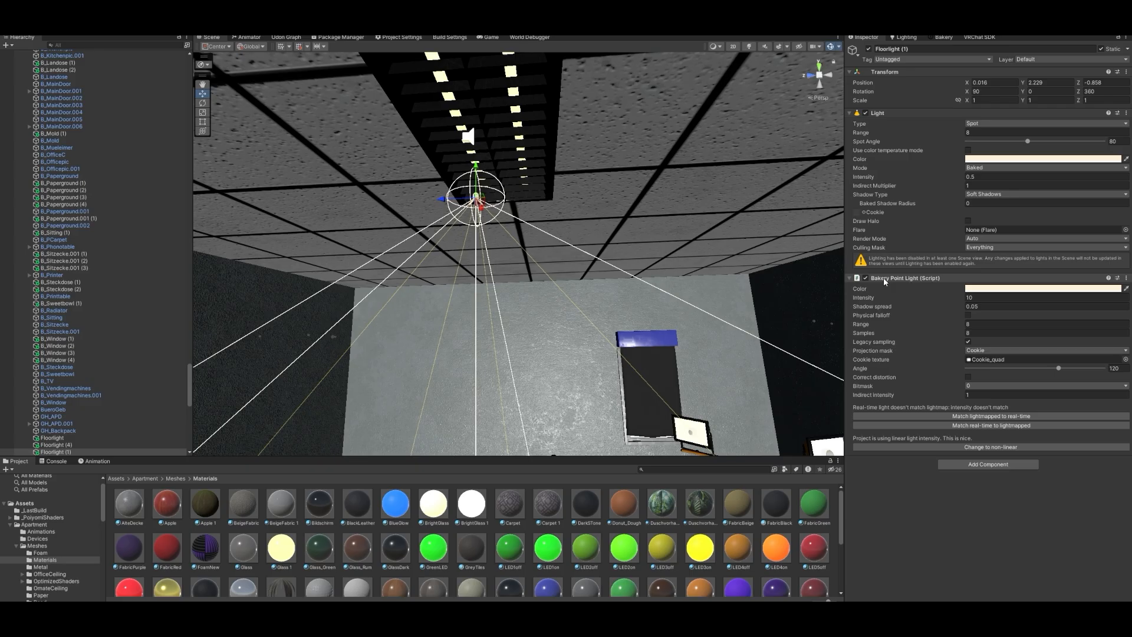
{"action": "right_click_drag", "start_coordinate": [631, 243], "coordinate": [582, 344]}
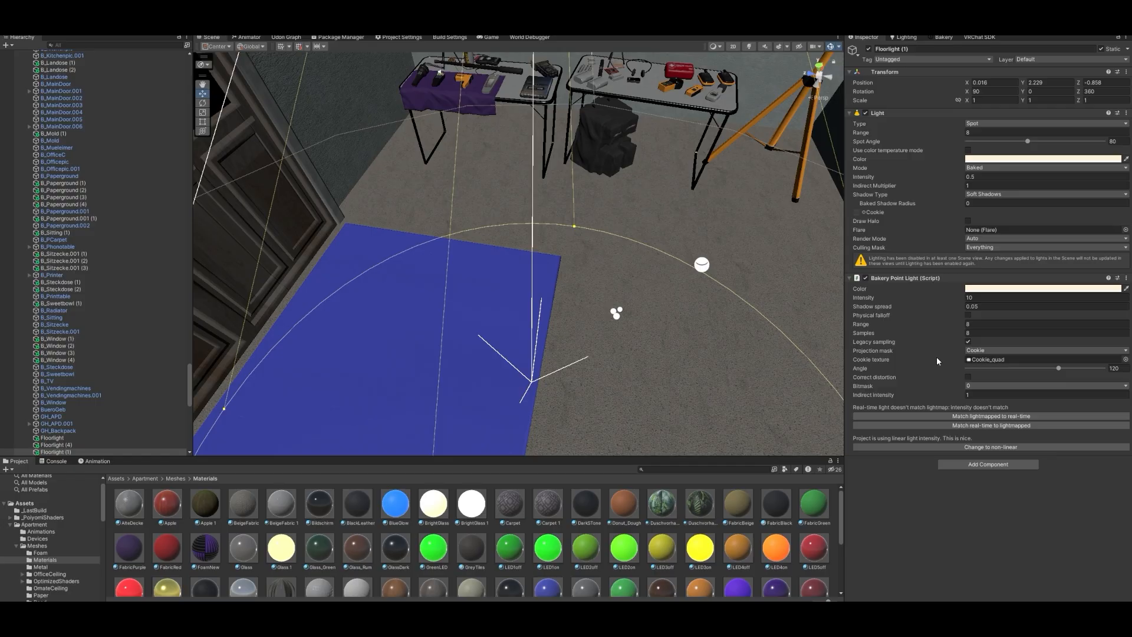
{"action": "right_click_drag", "start_coordinate": [575, 349], "coordinate": [607, 331]}
{"action": "scroll", "coordinate": [580, 287], "scroll_direction": "down", "scroll_amount": 3}
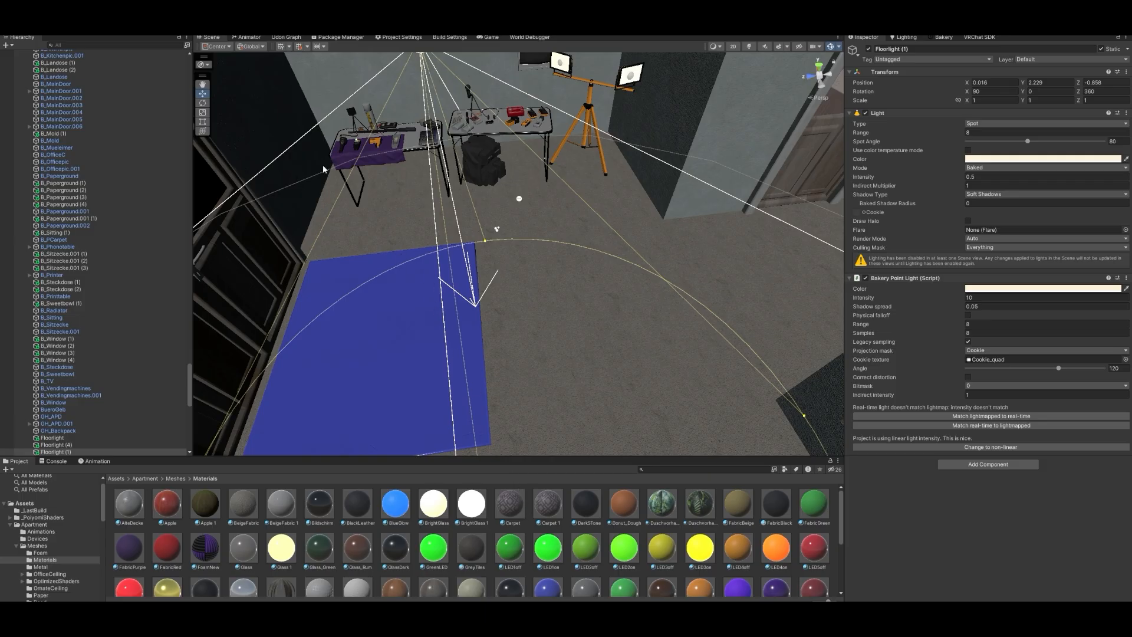
Locate the light's Cookie_quad texture in the project and view its import settings and preview
{"action": "left_click", "coordinate": [1004, 360]}
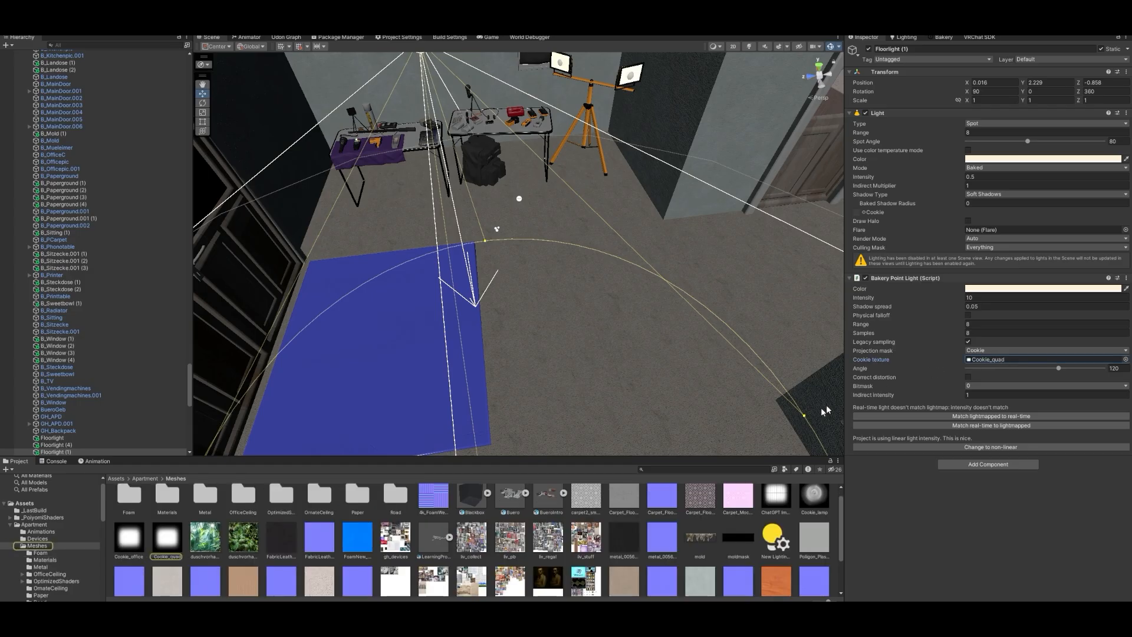
{"action": "right_click", "coordinate": [172, 539]}
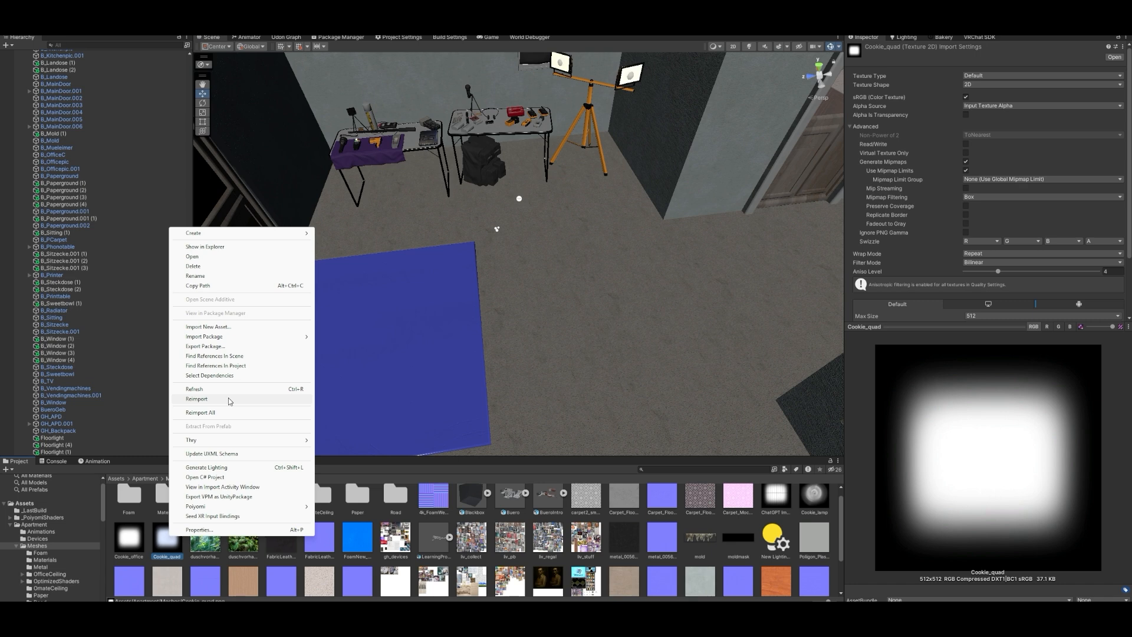
{"action": "left_click", "coordinate": [454, 522]}
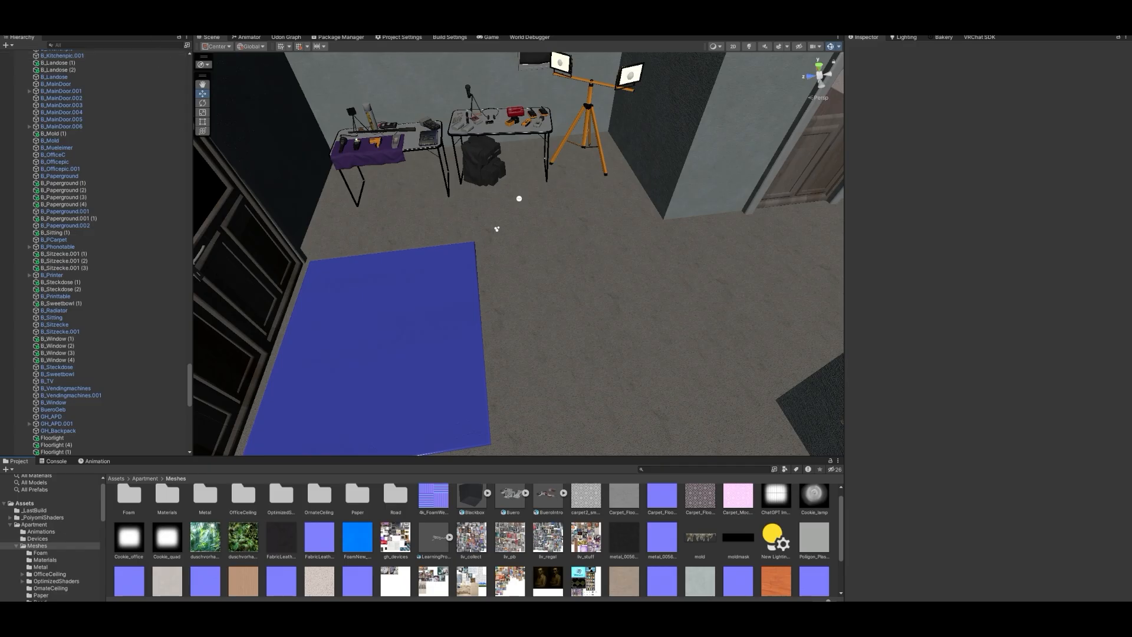
Review Bakery's Utilities commands for default settings, UV padding, baked data and cache
{"action": "left_click", "coordinate": [171, 17]}
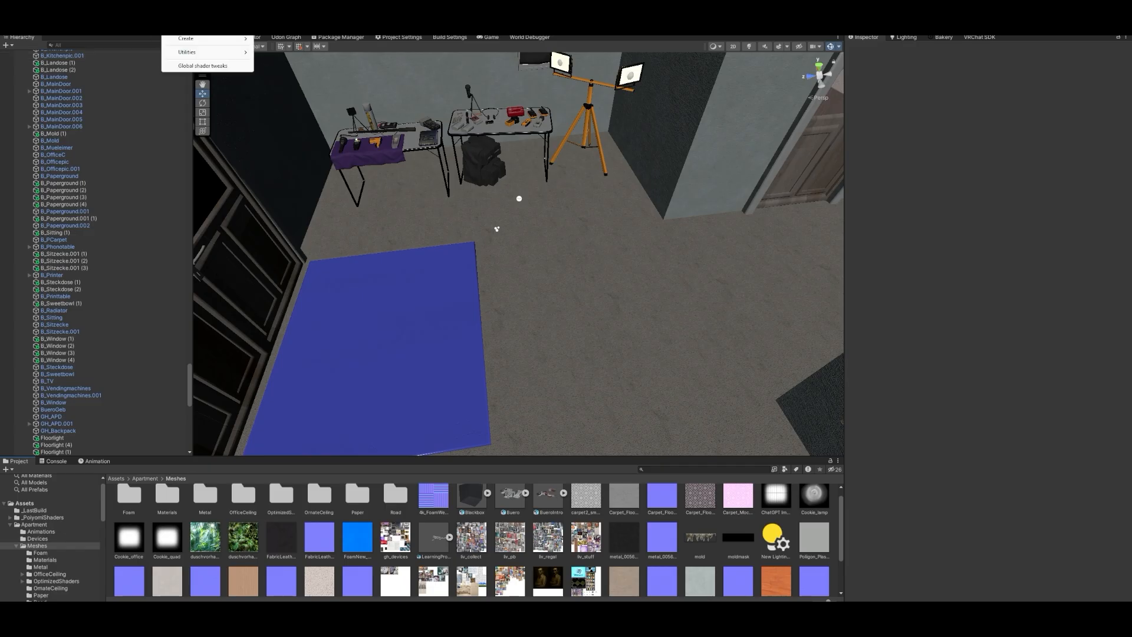
{"action": "mouse_move", "coordinate": [207, 55]}
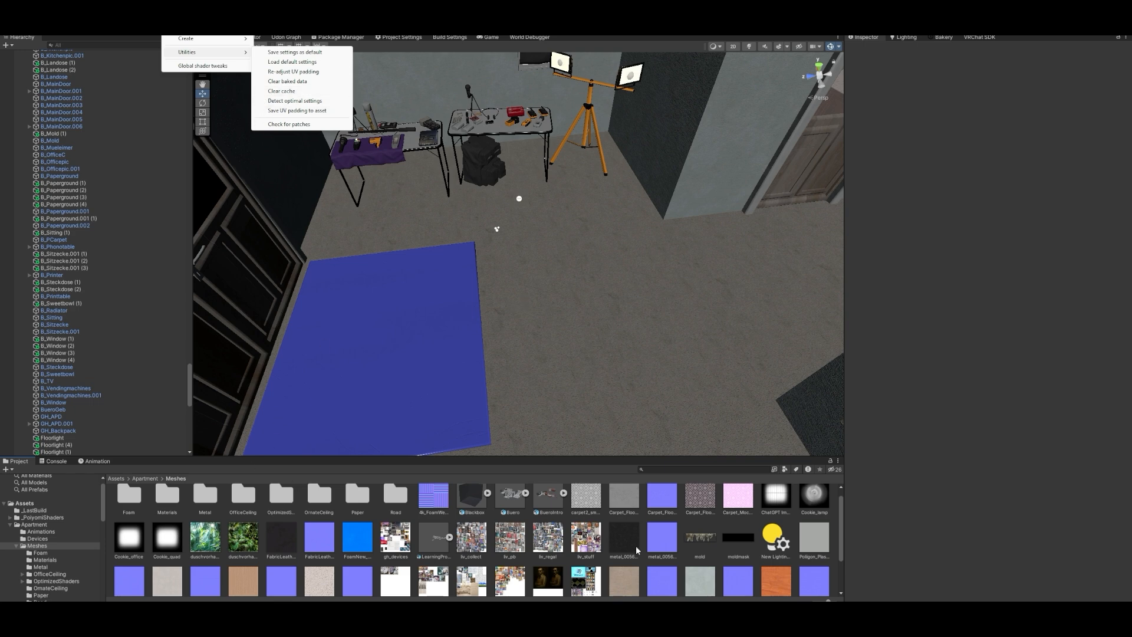
{"action": "left_click", "coordinate": [647, 566]}
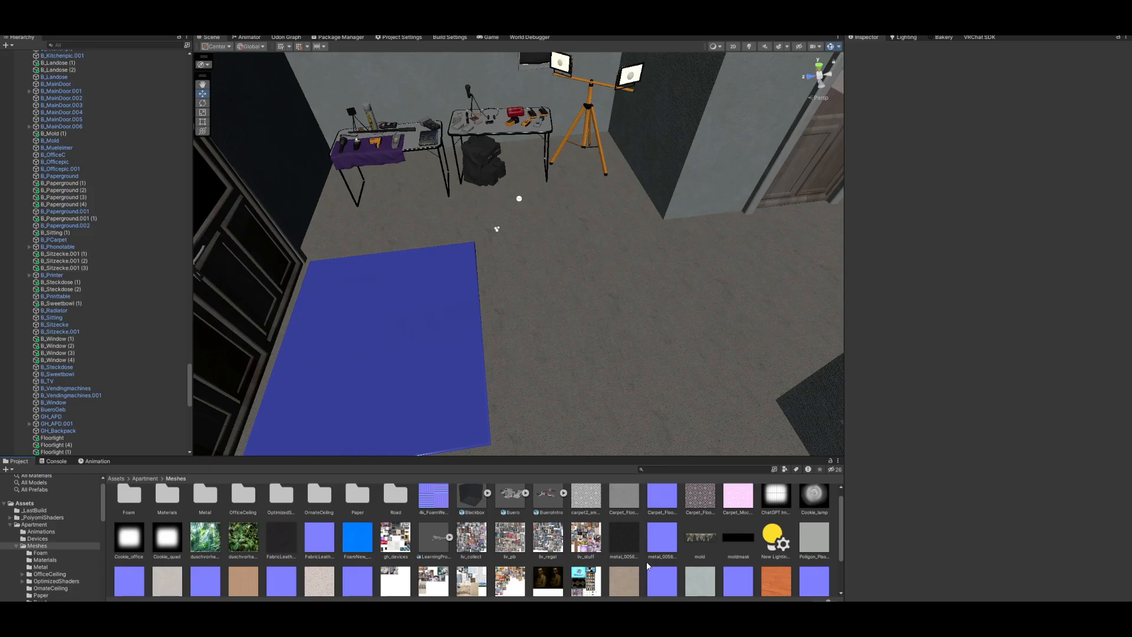
Expand the Road material on Base_FakeCar.001 and try its Double-sided option while viewing the road's reverse side
{"action": "right_click_drag", "start_coordinate": [573, 338], "coordinate": [587, 283]}
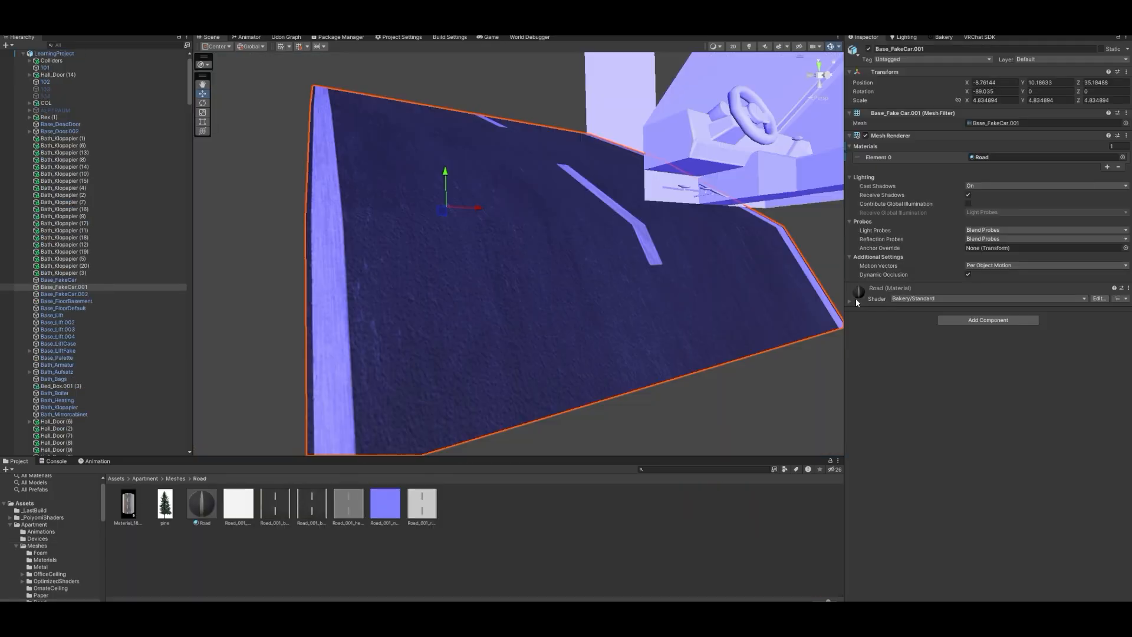
{"action": "left_click", "coordinate": [855, 301]}
{"action": "right_click_drag", "start_coordinate": [489, 304], "coordinate": [711, 301]}
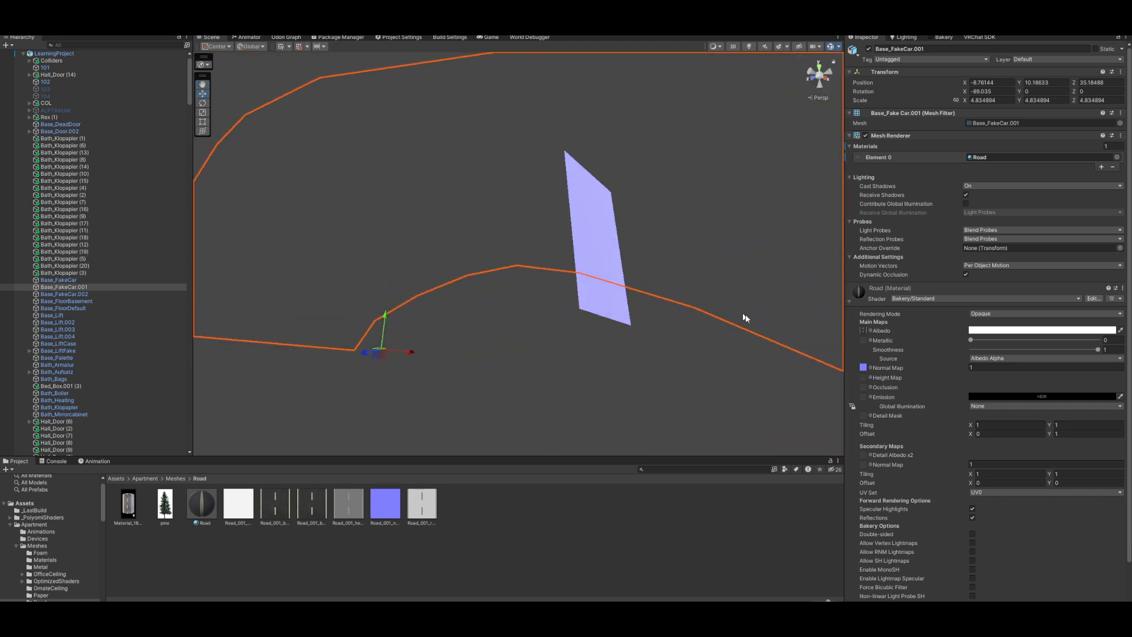
{"action": "left_click", "coordinate": [972, 534]}
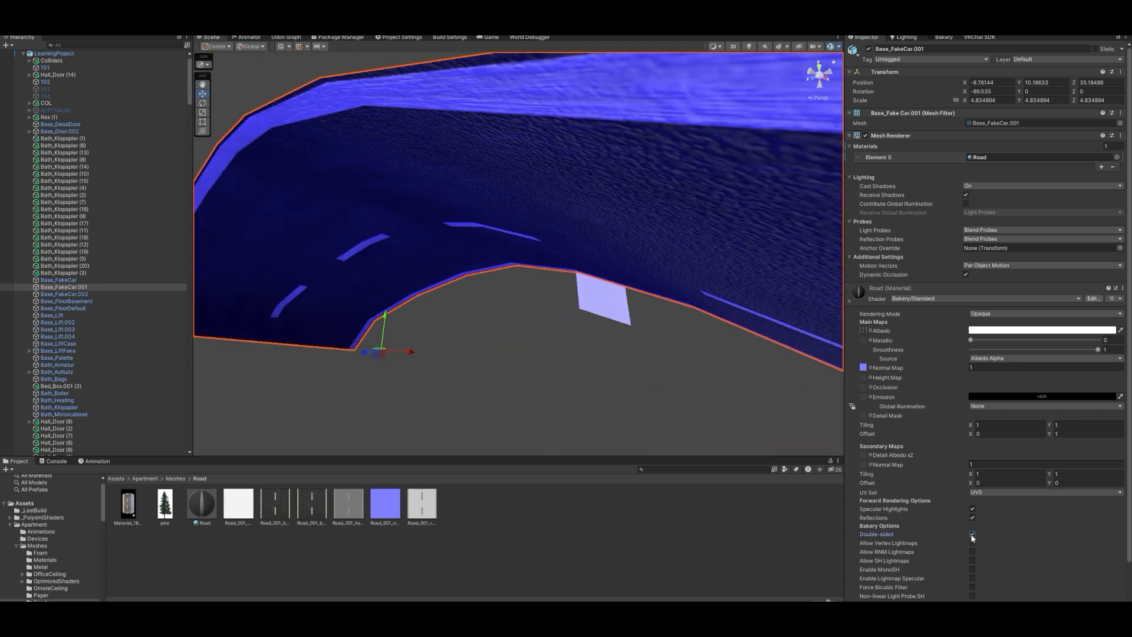
{"action": "left_click", "coordinate": [972, 534]}
{"action": "right_click_drag", "start_coordinate": [672, 321], "coordinate": [620, 354]}
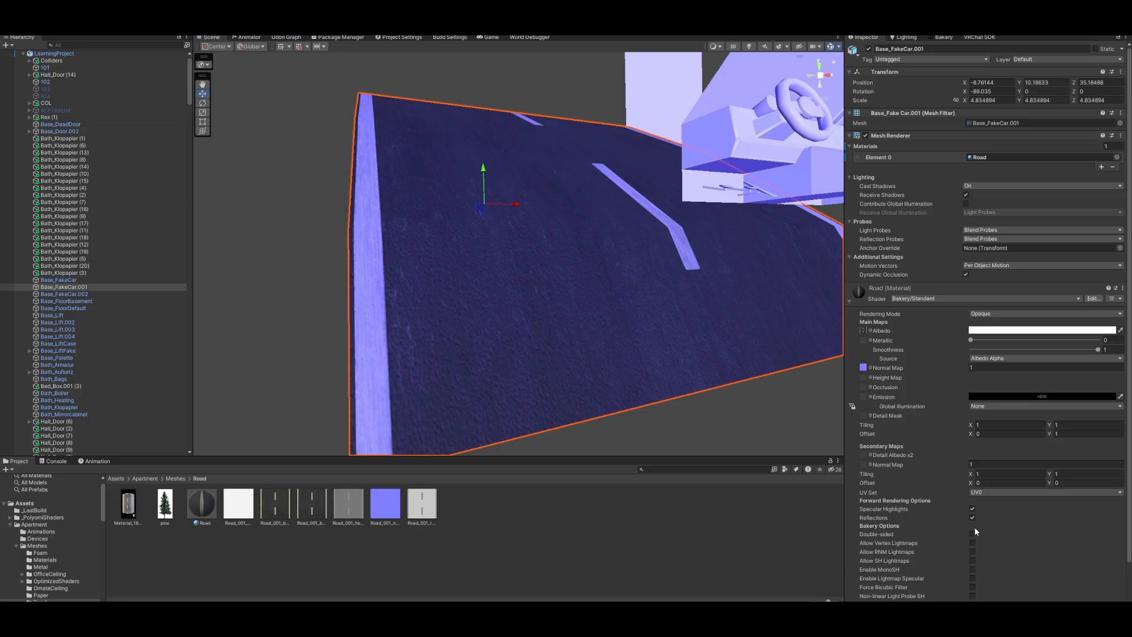
Allow SH Lightmaps on the Road material and enable MonoSH, Non-linear SH and Lightmap Specular
{"action": "scroll", "coordinate": [973, 536], "scroll_direction": "down", "scroll_amount": 2}
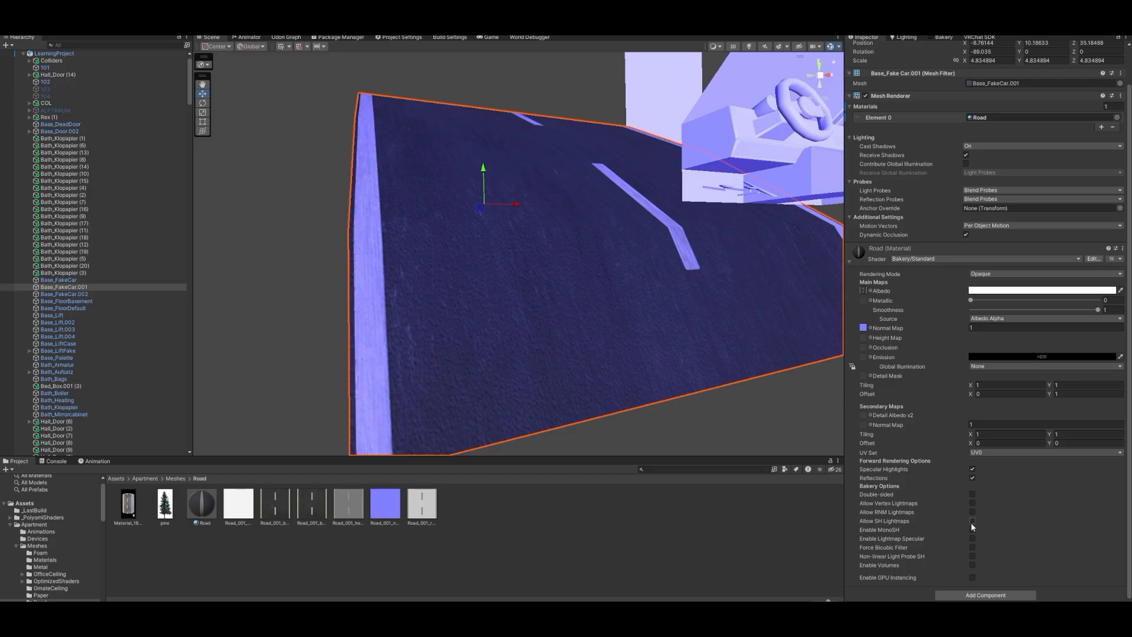
{"action": "left_click", "coordinate": [971, 520]}
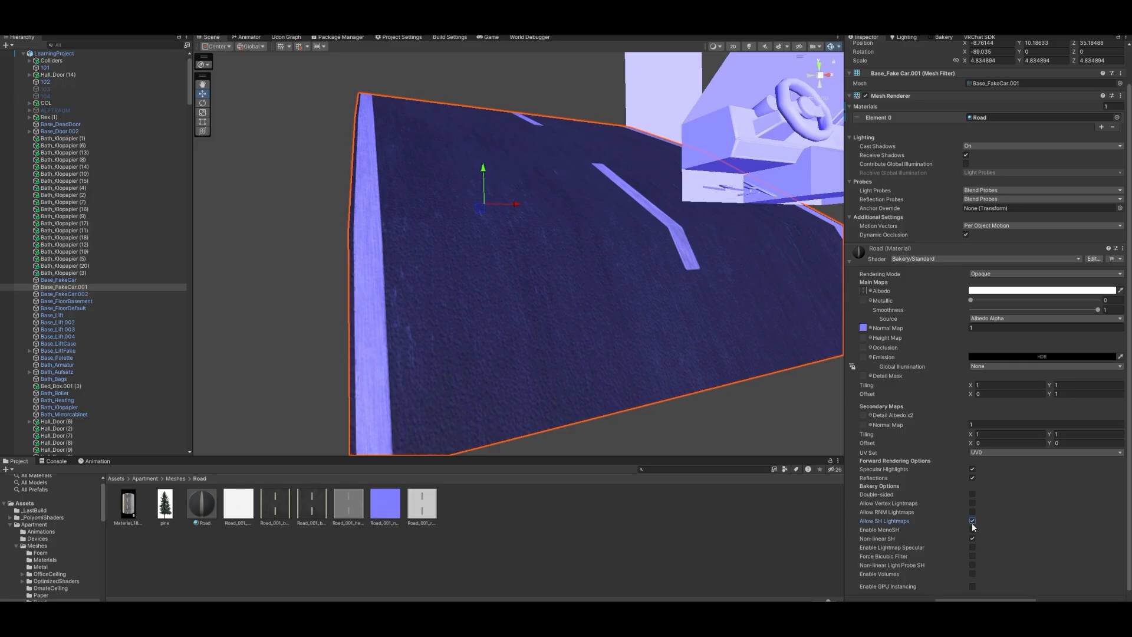
{"action": "left_click", "coordinate": [973, 530]}
{"action": "left_click", "coordinate": [972, 538]}
{"action": "left_click", "coordinate": [972, 547]}
{"action": "scroll", "coordinate": [979, 545], "scroll_direction": "down", "scroll_amount": 2}
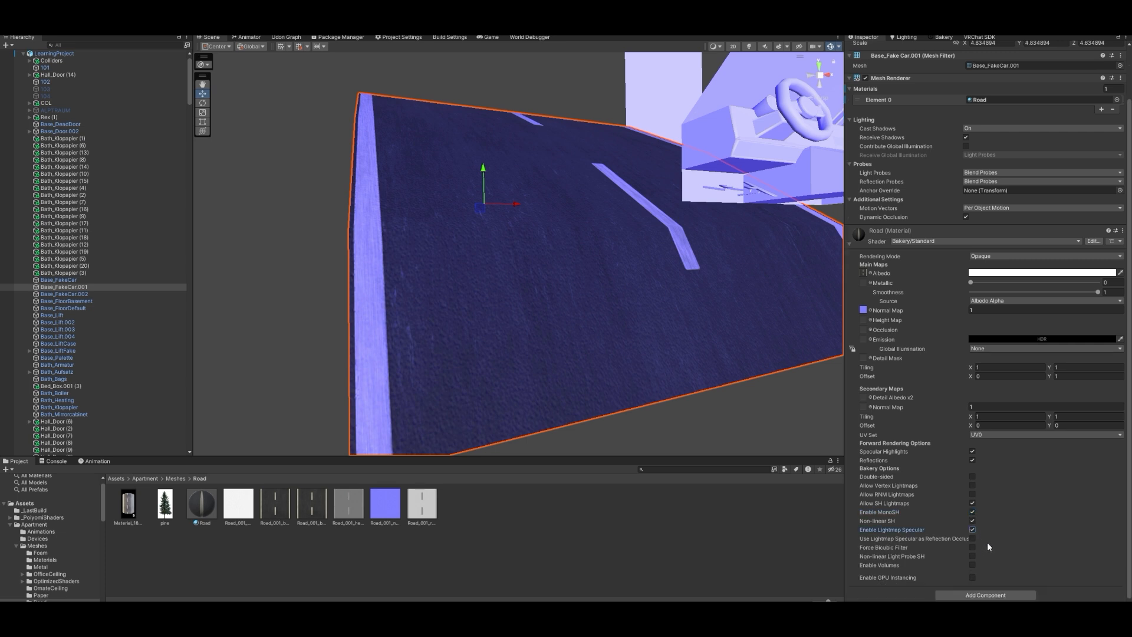
{"action": "scroll", "coordinate": [966, 491], "scroll_direction": "up", "scroll_amount": 3}
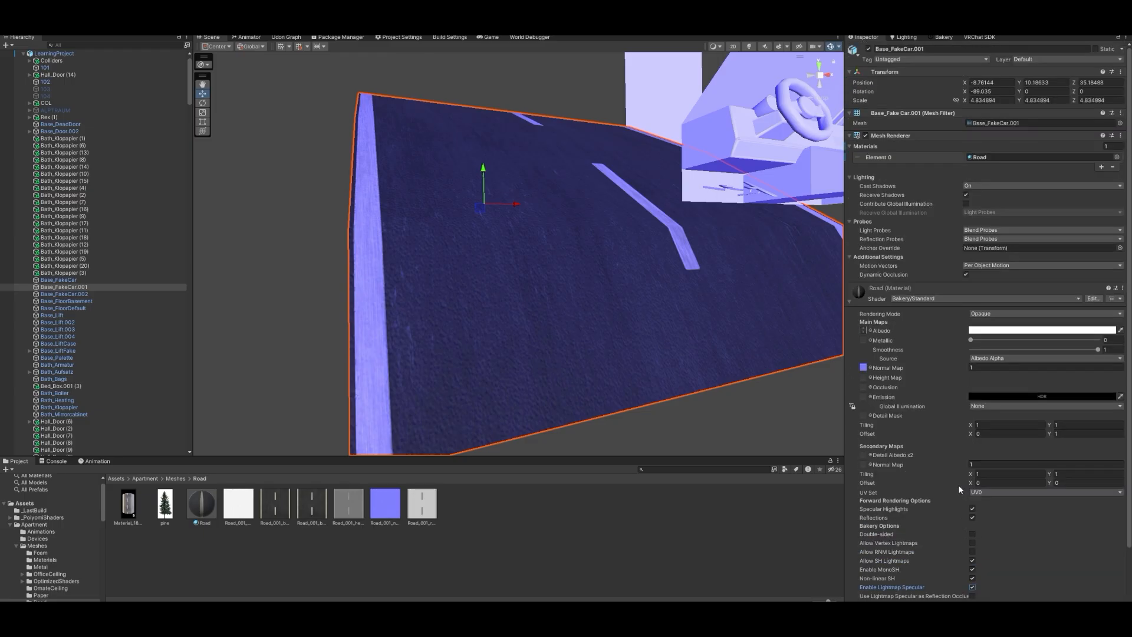
{"action": "scroll", "coordinate": [956, 568], "scroll_direction": "down", "scroll_amount": 3}
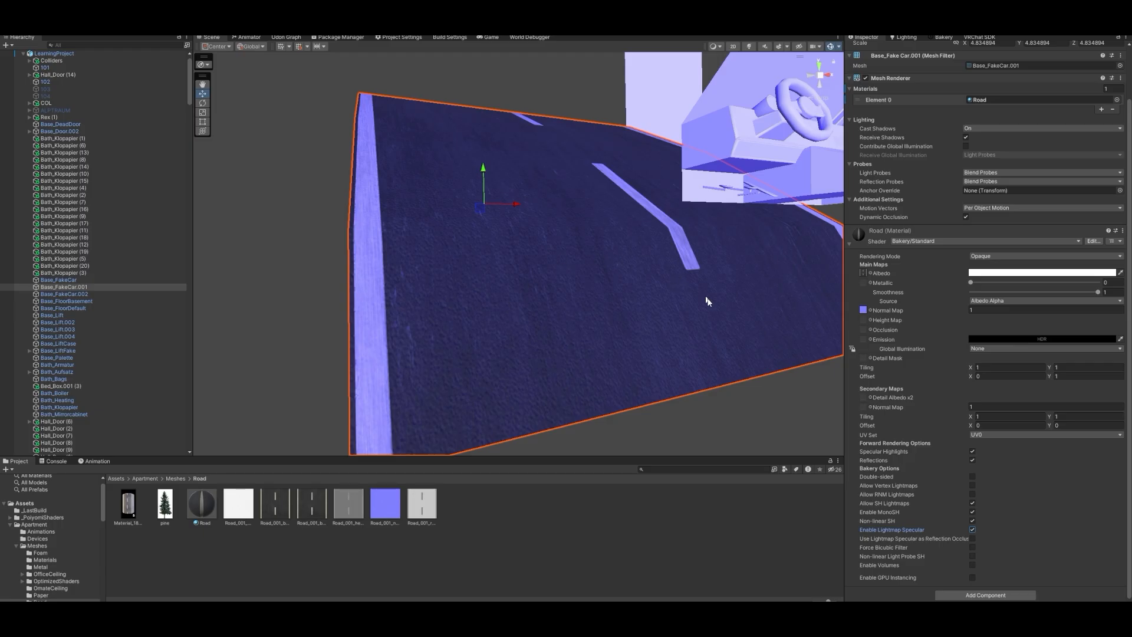
Check the directional mode in Bakery's settings and examine the road surface and fake car from several angles
{"action": "left_click", "coordinate": [943, 37]}
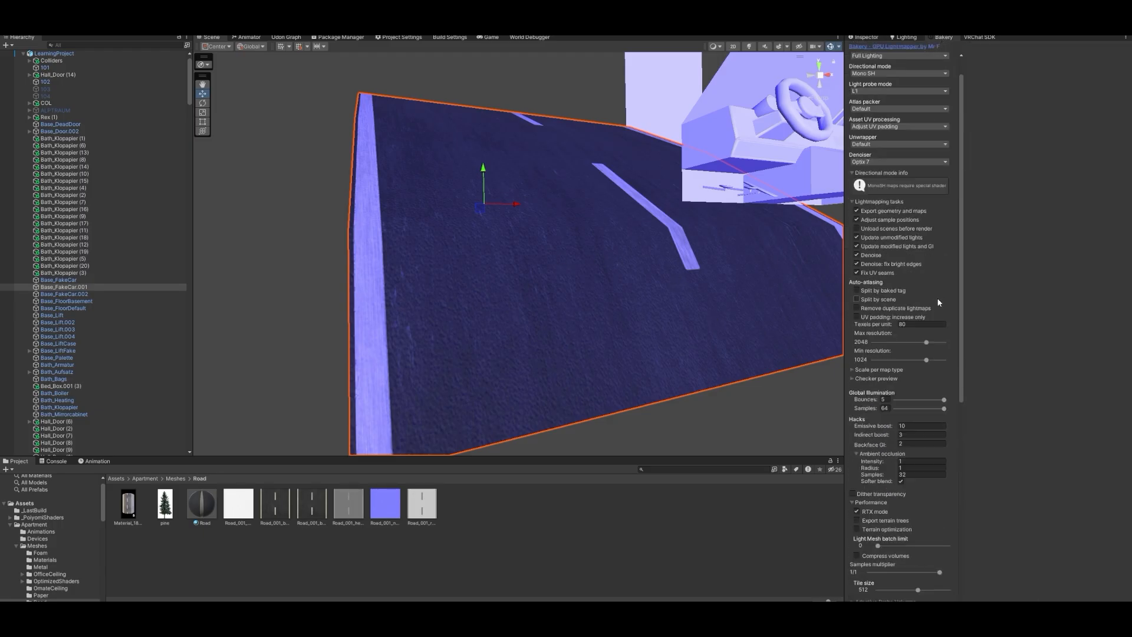
{"action": "left_click", "coordinate": [865, 36]}
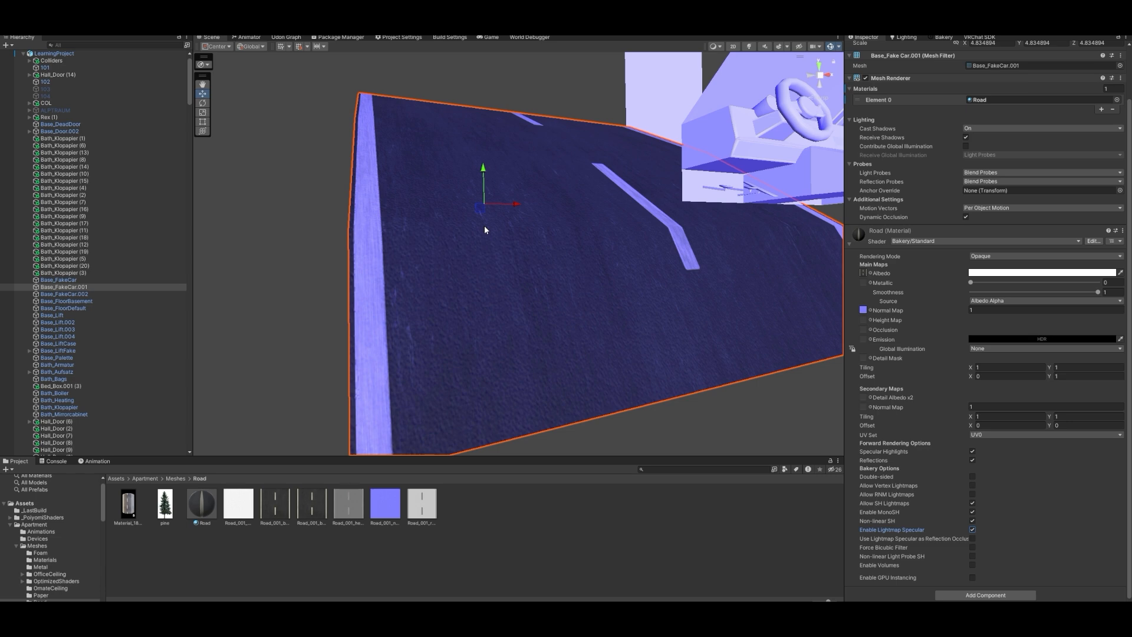
{"action": "right_click_drag", "start_coordinate": [673, 221], "coordinate": [790, 152]}
{"action": "right_click_drag", "start_coordinate": [586, 318], "coordinate": [577, 341]}
{"action": "right_click_drag", "start_coordinate": [564, 386], "coordinate": [550, 222]}
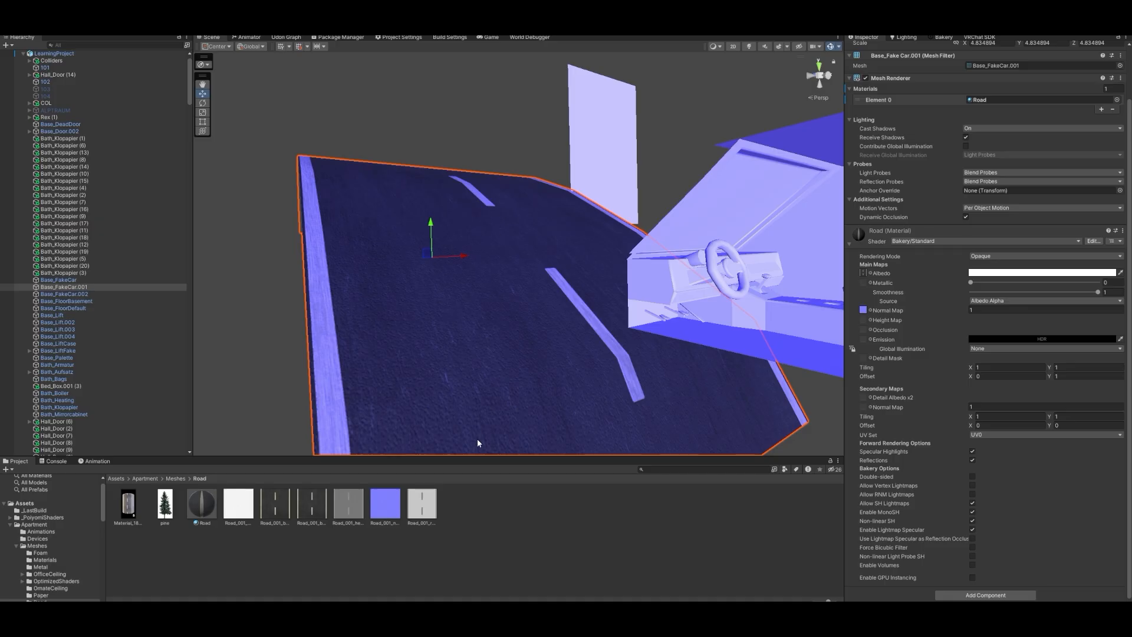
{"action": "right_click_drag", "start_coordinate": [536, 291], "coordinate": [553, 258]}
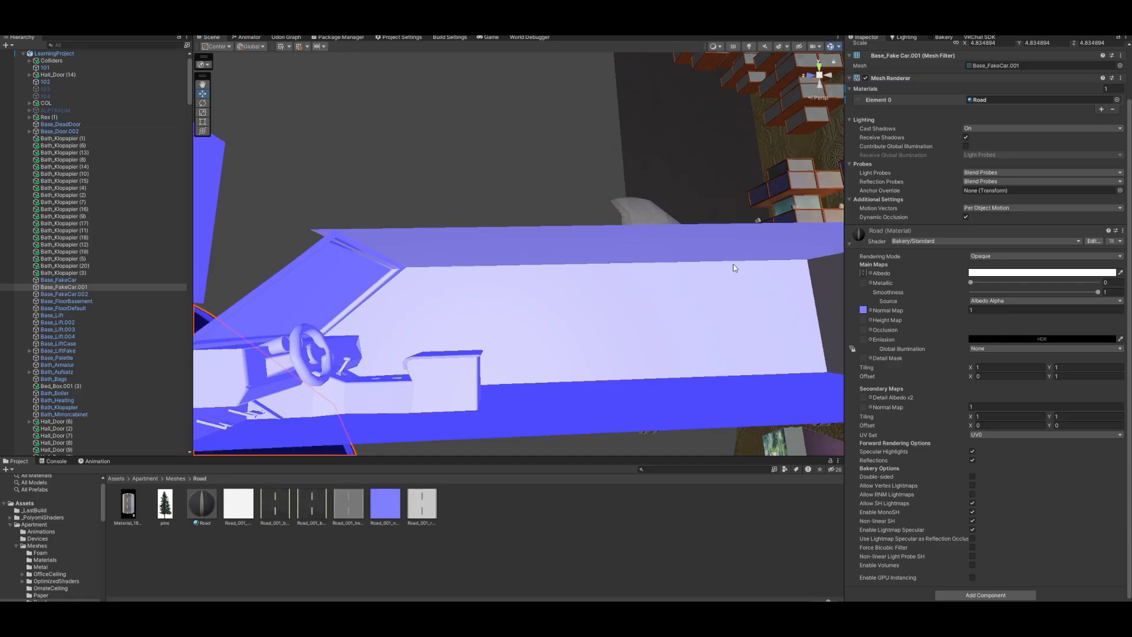
{"action": "right_click_drag", "start_coordinate": [627, 266], "coordinate": [507, 334]}
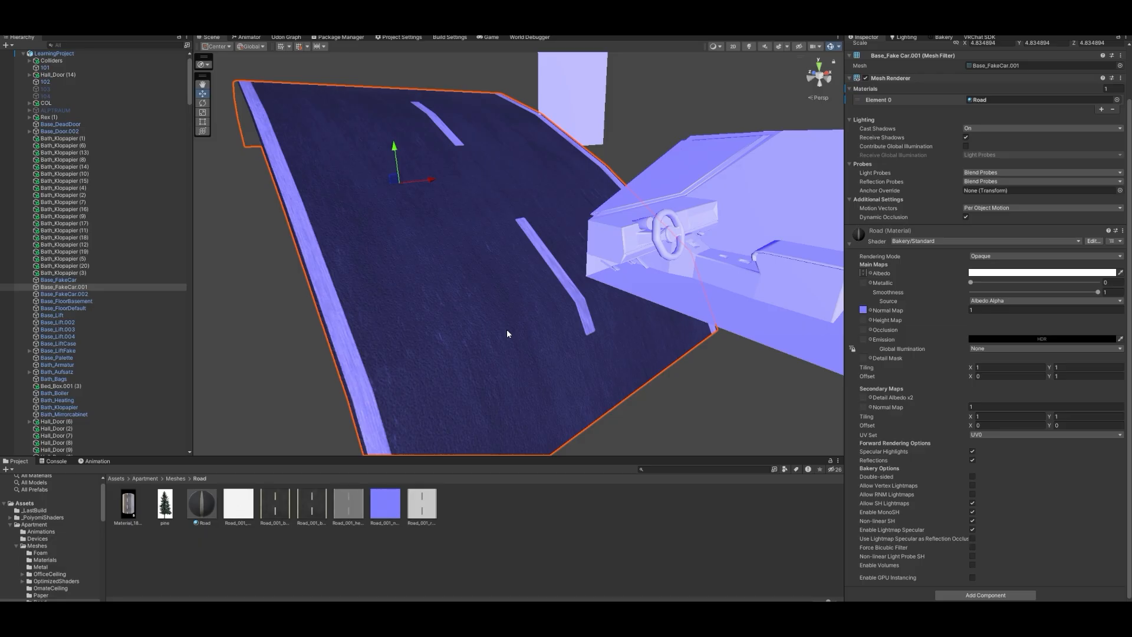
{"action": "right_click_drag", "start_coordinate": [516, 292], "coordinate": [558, 298]}
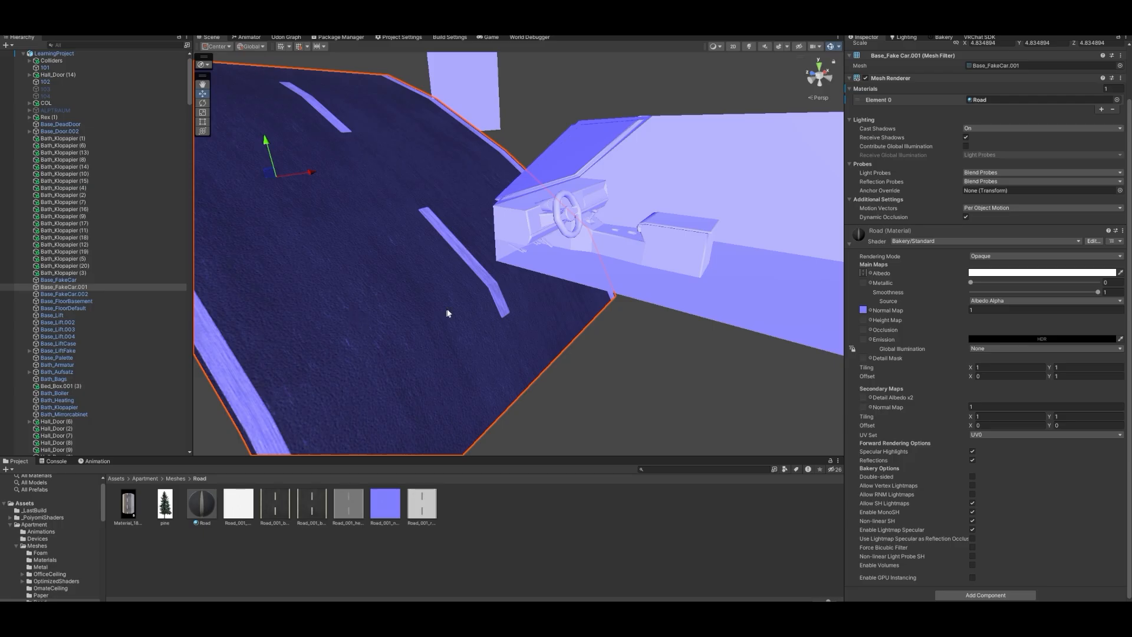
{"action": "right_click_drag", "start_coordinate": [501, 300], "coordinate": [519, 298]}
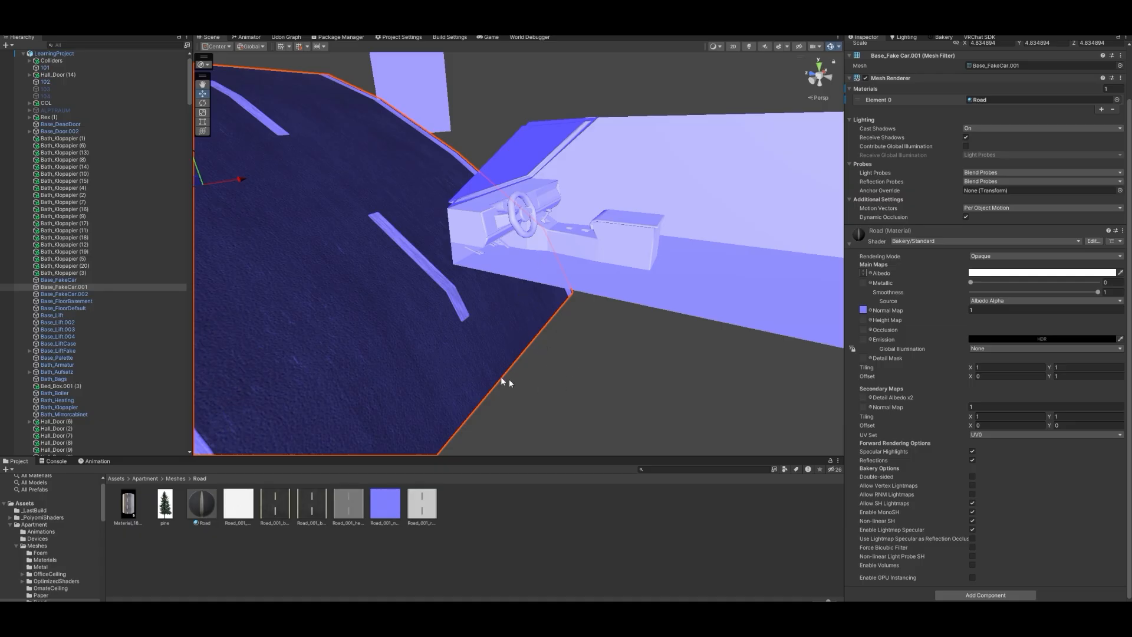
{"action": "right_click_drag", "start_coordinate": [444, 414], "coordinate": [401, 336]}
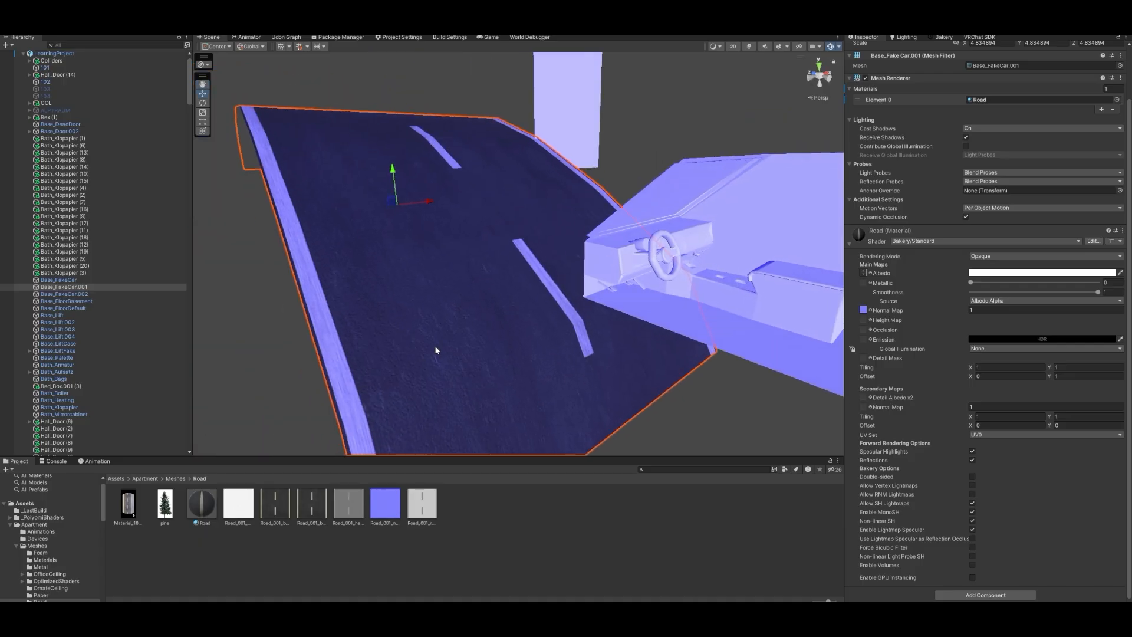
Switch to Texture Assembler, fill the RGB channels with black and put the inverted Road_001_roughness.jpg in the alpha channel
{"action": "left_click", "coordinate": [186, 623]}
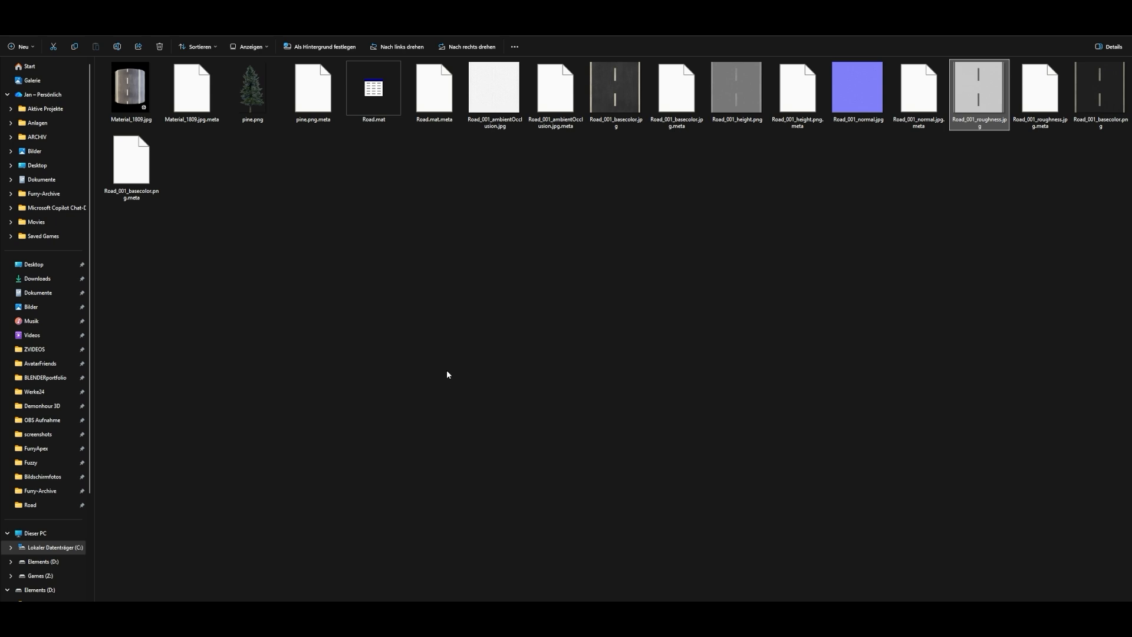
{"action": "left_click", "coordinate": [842, 622]}
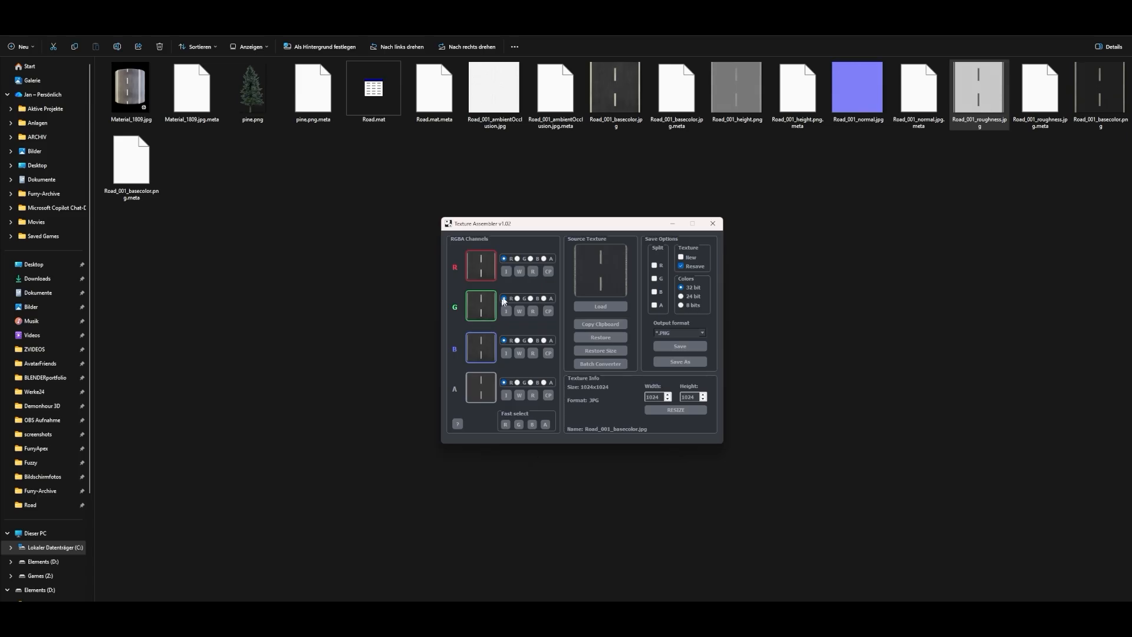
{"action": "left_click", "coordinate": [508, 271]}
{"action": "left_click", "coordinate": [509, 270]}
{"action": "left_click_drag", "start_coordinate": [494, 267], "coordinate": [493, 308]}
{"action": "left_click_drag", "start_coordinate": [492, 307], "coordinate": [490, 410]}
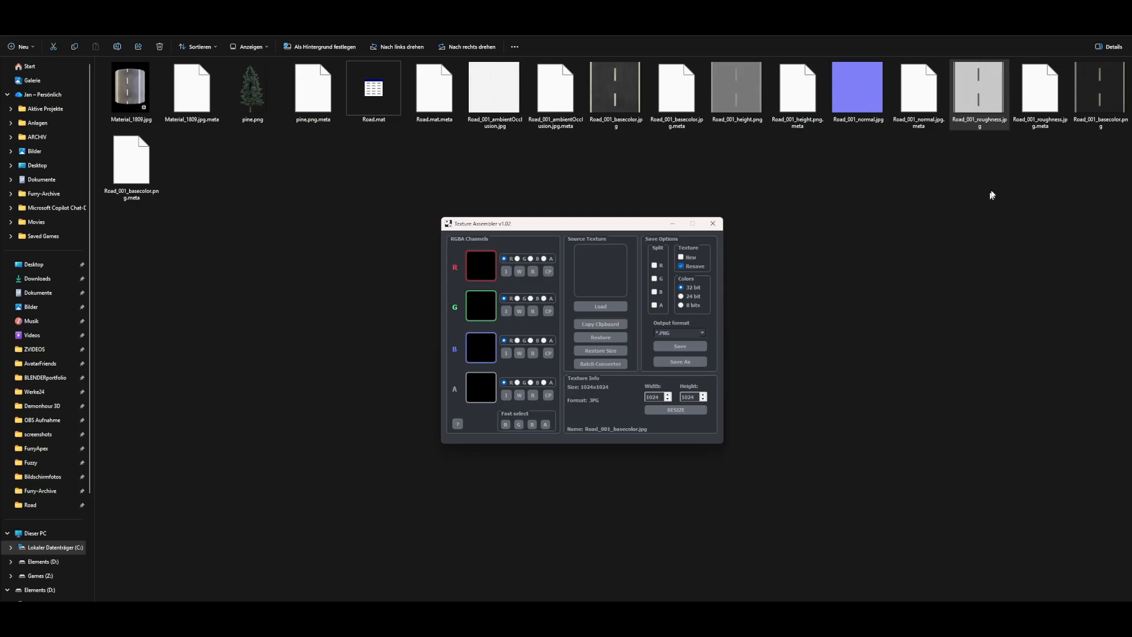
{"action": "left_click_drag", "start_coordinate": [982, 85], "coordinate": [483, 388]}
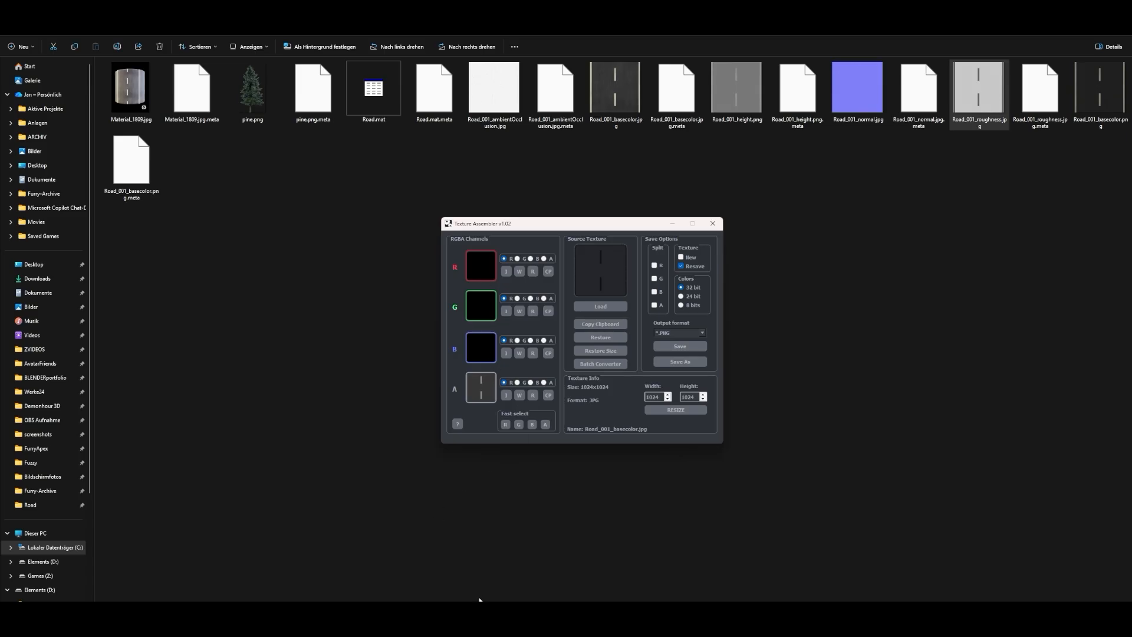
Load Road_001_basecolor.jpg into the RGB channels and put Road_001_roughness.jpg in the alpha channel
{"action": "left_click_drag", "start_coordinate": [625, 95], "coordinate": [515, 267]}
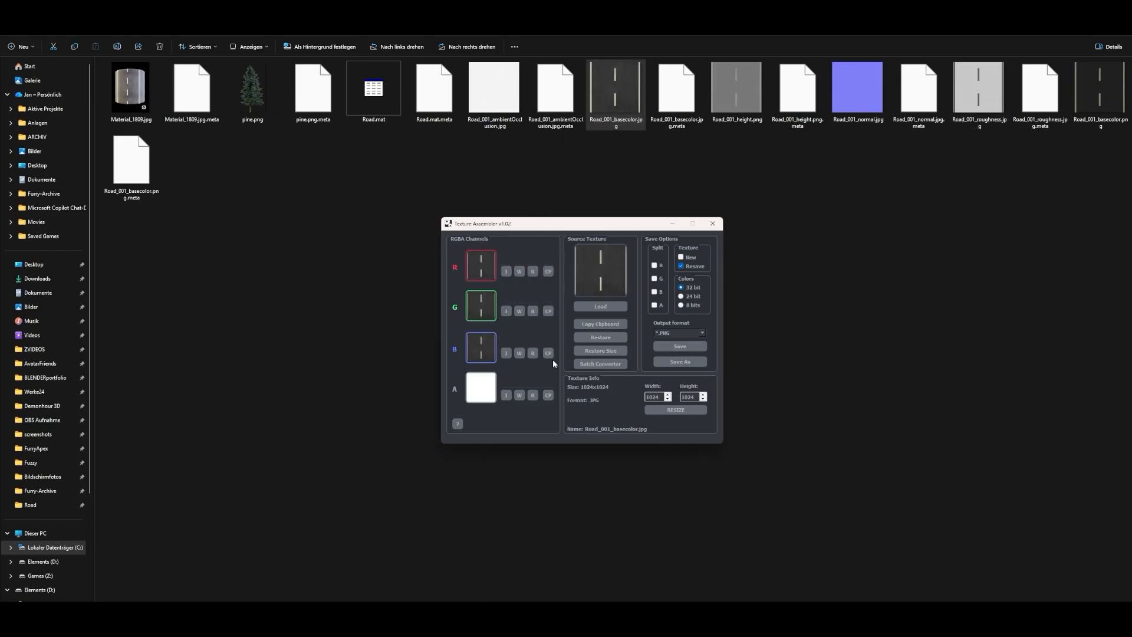
{"action": "left_click_drag", "start_coordinate": [979, 89], "coordinate": [481, 389]}
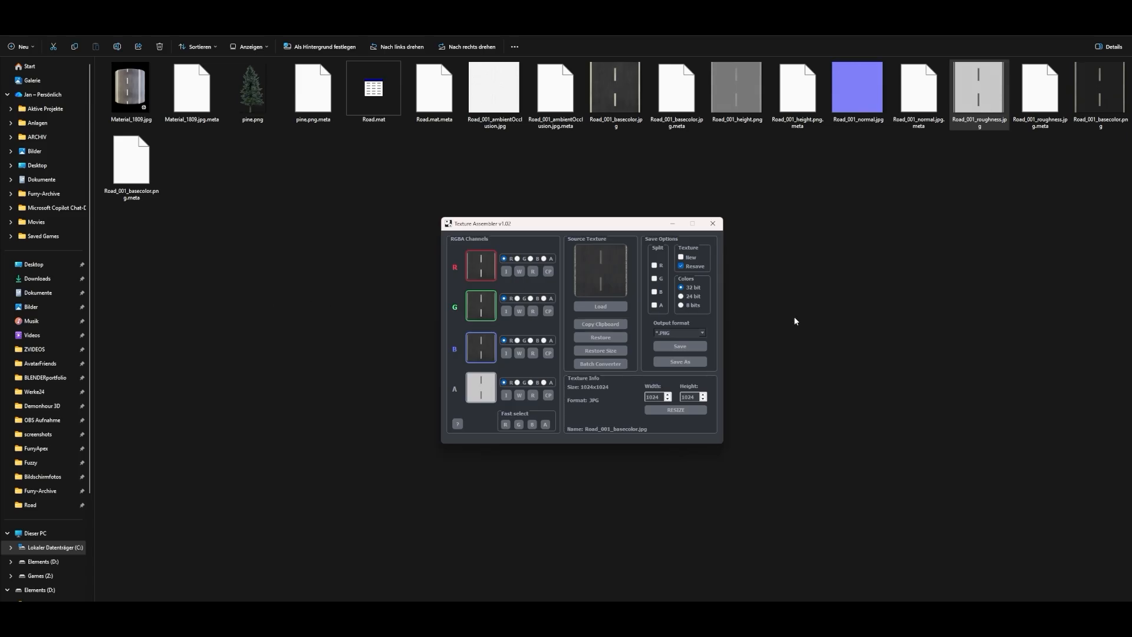
Load pine.png as the source texture and replace its alpha mask with solid black, then solid white
{"action": "left_click_drag", "start_coordinate": [244, 97], "coordinate": [589, 286]}
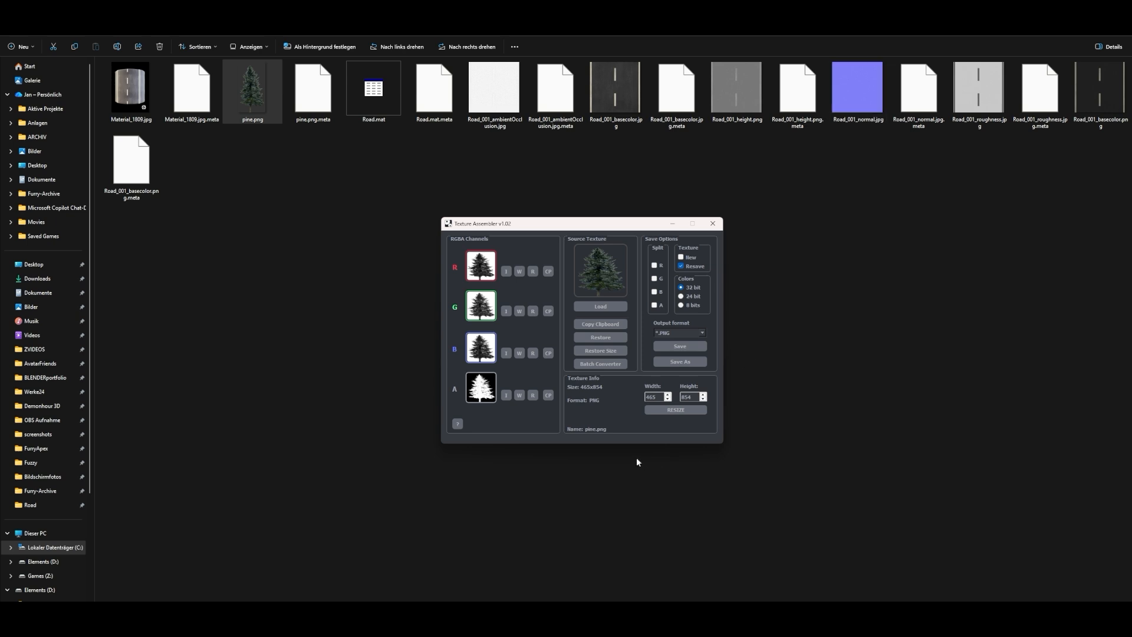
{"action": "left_click", "coordinate": [519, 395]}
{"action": "left_click", "coordinate": [507, 395]}
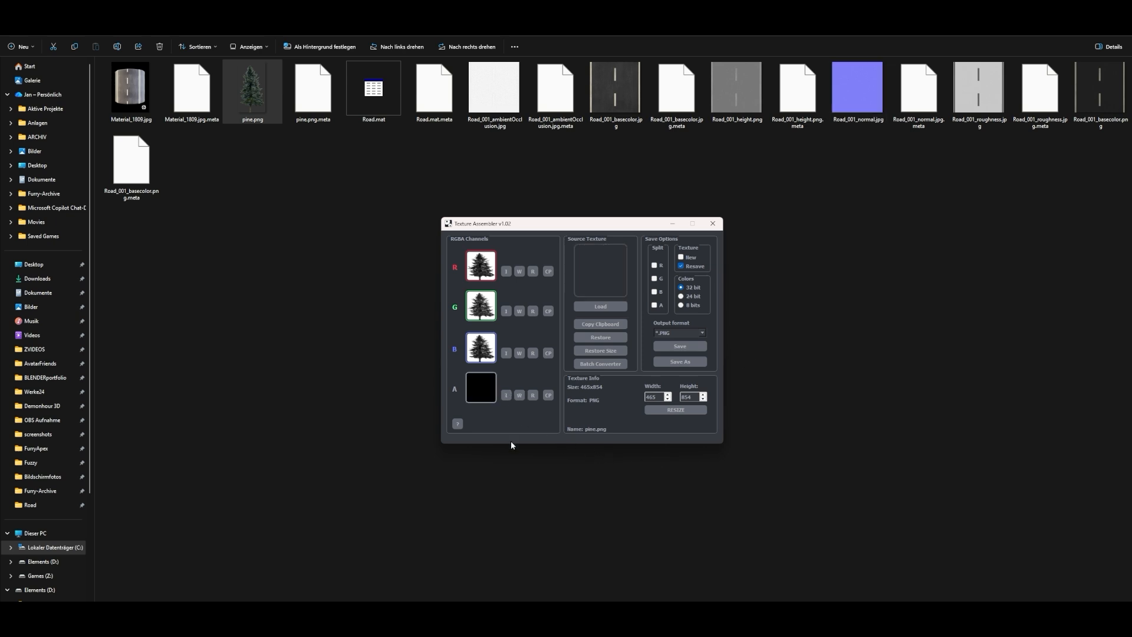
{"action": "left_click", "coordinate": [507, 394]}
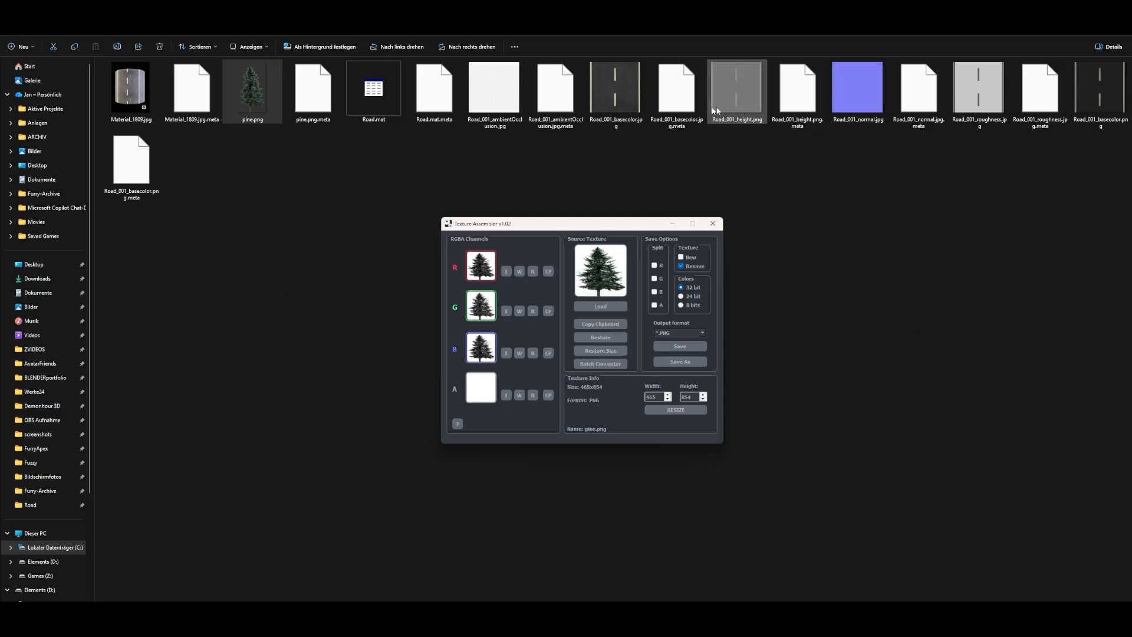
Rebuild the map with black RGB channels and inverted Road_001_roughness.jpg as alpha, then reload pine.png as the source
{"action": "left_click", "coordinate": [516, 273]}
{"action": "left_click", "coordinate": [505, 271]}
{"action": "left_click_drag", "start_coordinate": [480, 268], "coordinate": [482, 306]}
{"action": "left_click_drag", "start_coordinate": [481, 306], "coordinate": [481, 352]}
{"action": "mouse_move", "coordinate": [864, 125]}
{"action": "left_mouse_down"}
{"action": "mouse_move", "coordinate": [656, 346]}
{"action": "mouse_move", "coordinate": [490, 399]}
{"action": "mouse_move", "coordinate": [873, 105]}
{"action": "left_mouse_up"}
{"action": "left_click_drag", "start_coordinate": [964, 86], "coordinate": [487, 394]}
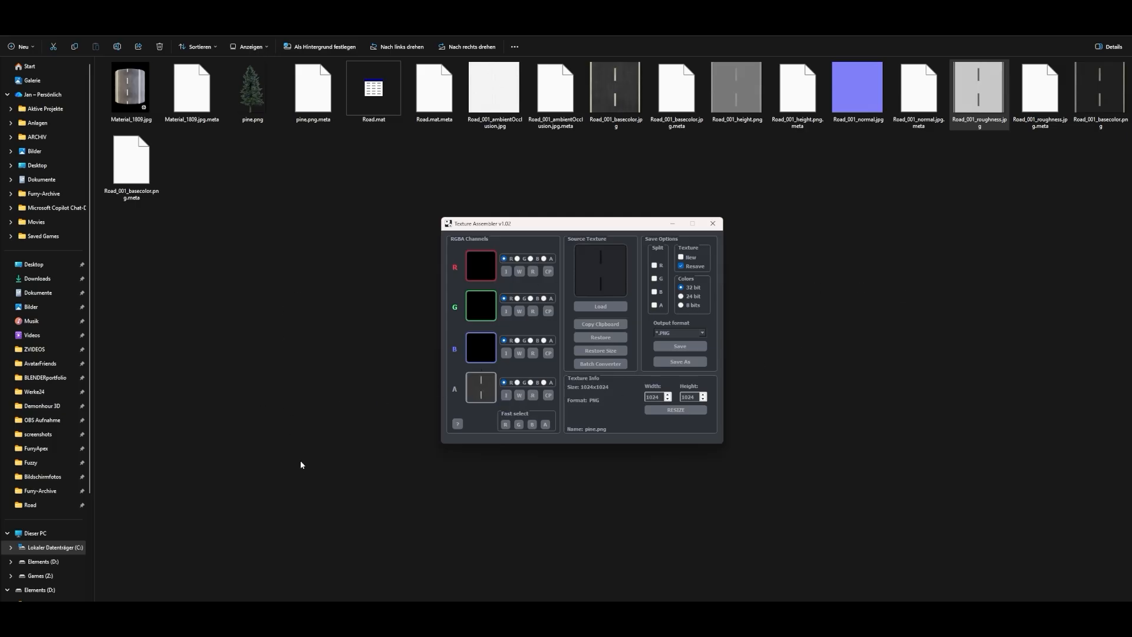
{"action": "left_click_drag", "start_coordinate": [252, 88], "coordinate": [600, 270]}
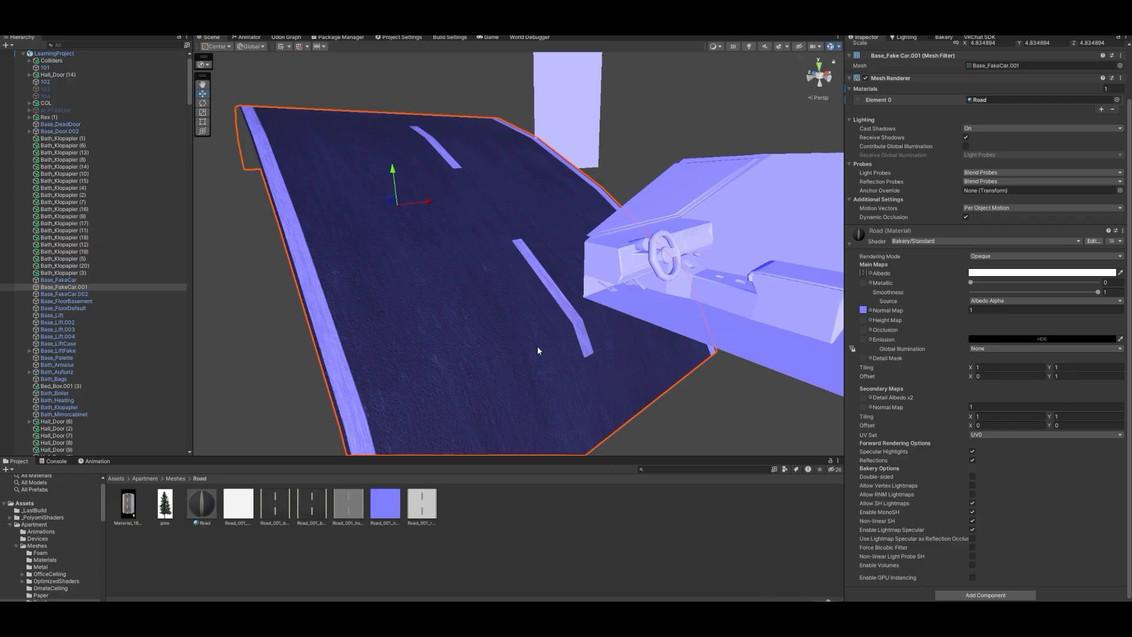
Switch back to Unity and create a new material named Tree in the Road folder
{"action": "left_click_drag", "start_coordinate": [528, 444], "coordinate": [543, 409], "text": "alt"}
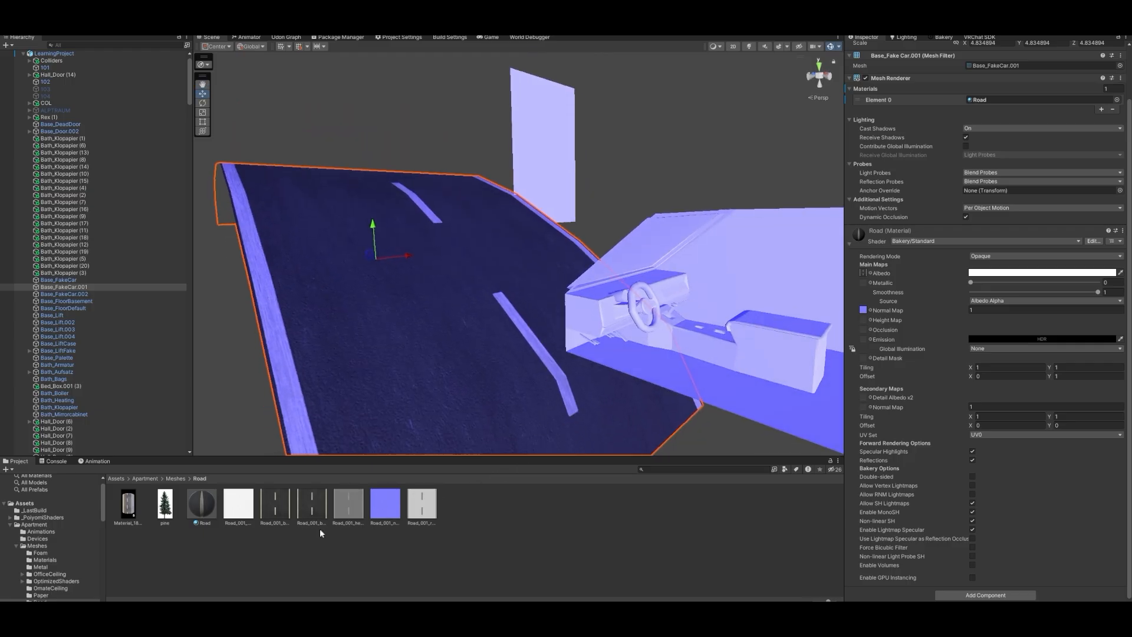
{"action": "left_click_drag", "start_coordinate": [657, 295], "coordinate": [546, 250], "text": "alt"}
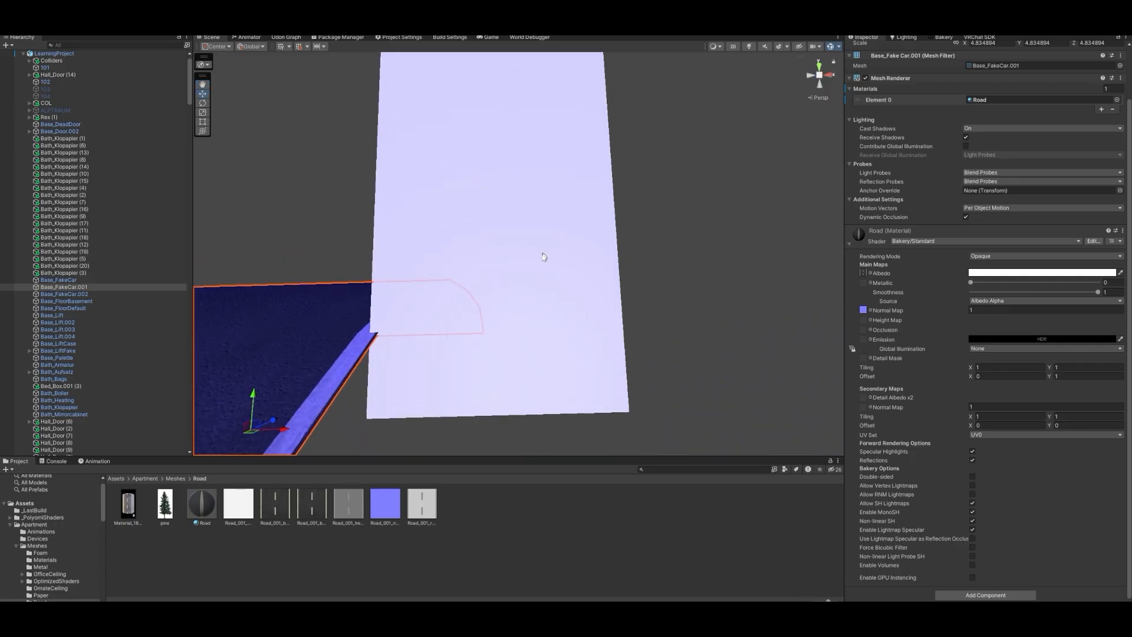
{"action": "right_click", "coordinate": [216, 554]}
{"action": "mouse_move", "coordinate": [281, 252]}
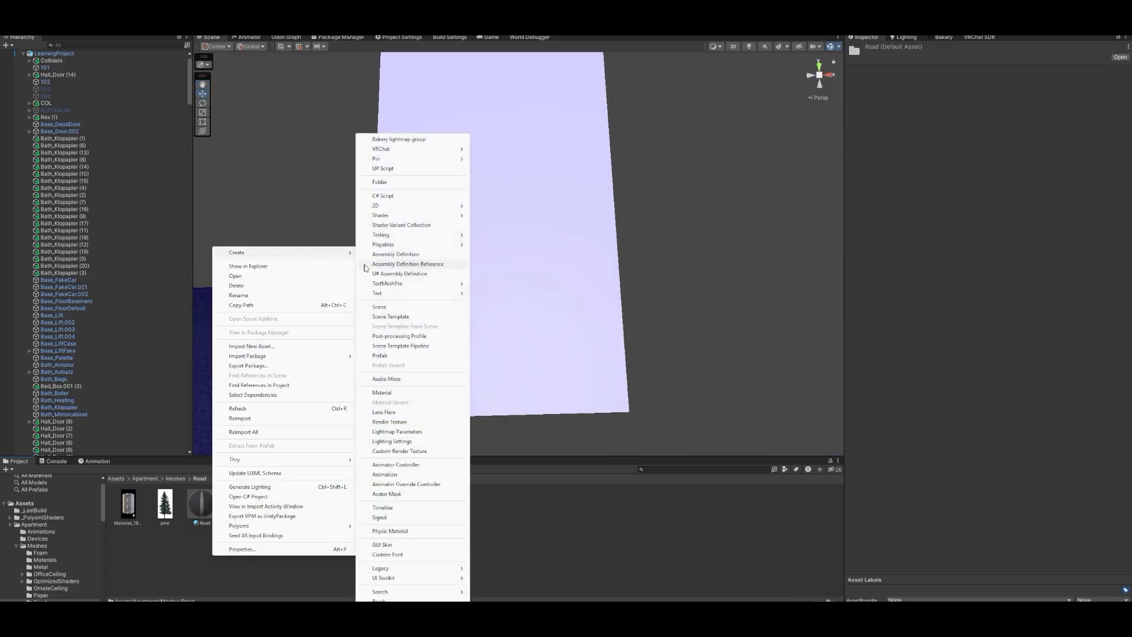
{"action": "left_click", "coordinate": [394, 392]}
{"action": "type", "text": "Trae"}
{"action": "key", "text": "Return"}
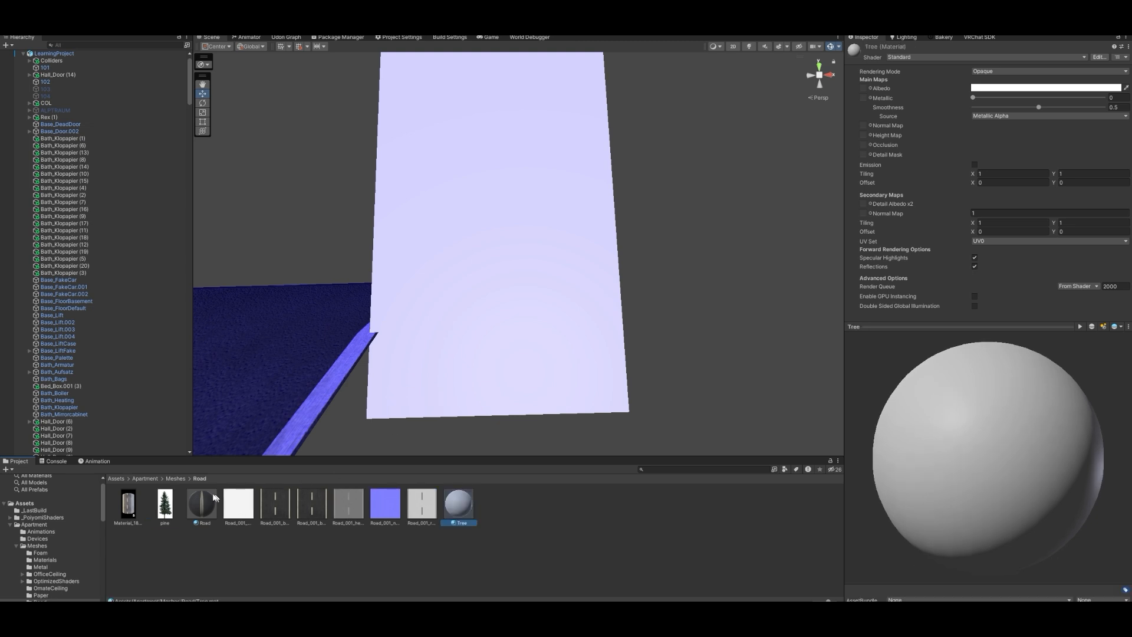
Assign the pine texture to the Tree material's Albedo and apply the material to the upright plane Base_FakeCar.002
{"action": "left_click_drag", "start_coordinate": [165, 504], "coordinate": [863, 88]}
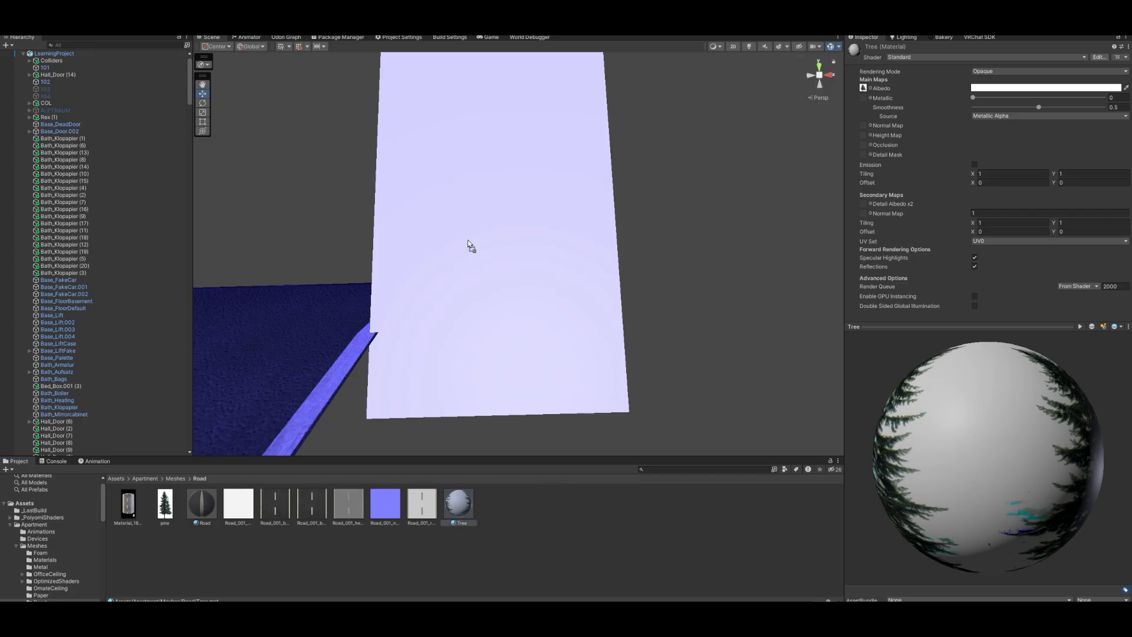
{"action": "left_click", "coordinate": [530, 323]}
{"action": "left_click_drag", "start_coordinate": [458, 502], "coordinate": [999, 158]}
{"action": "right_click_drag", "start_coordinate": [613, 295], "coordinate": [600, 268]}
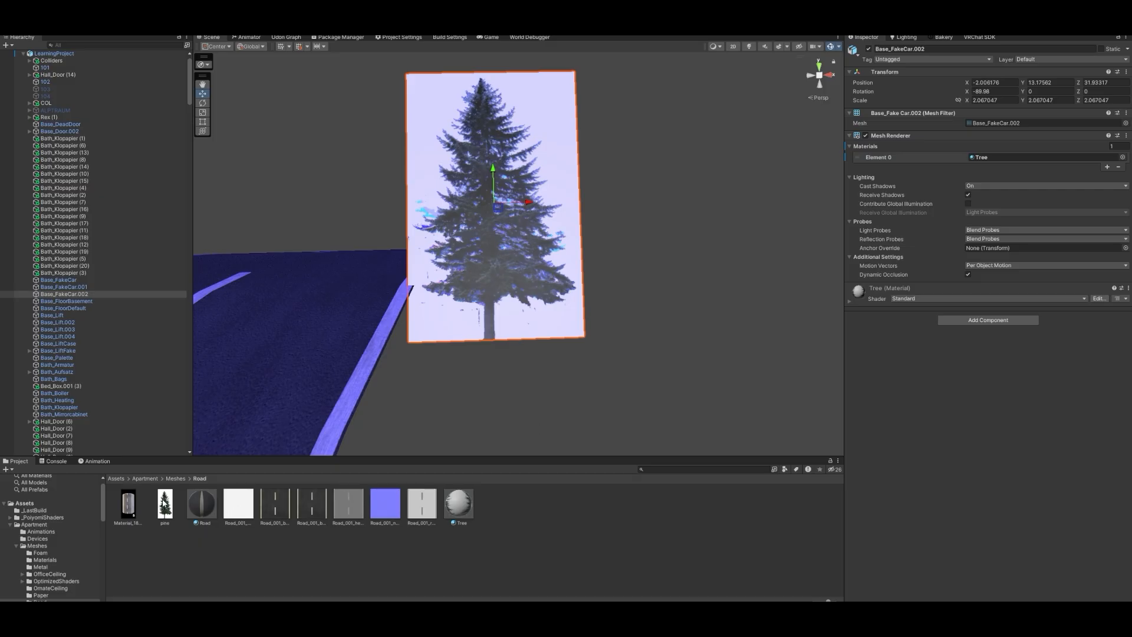
Enable Alpha Is Transparency in the pine texture's import settings and apply the change
{"action": "left_click", "coordinate": [165, 504]}
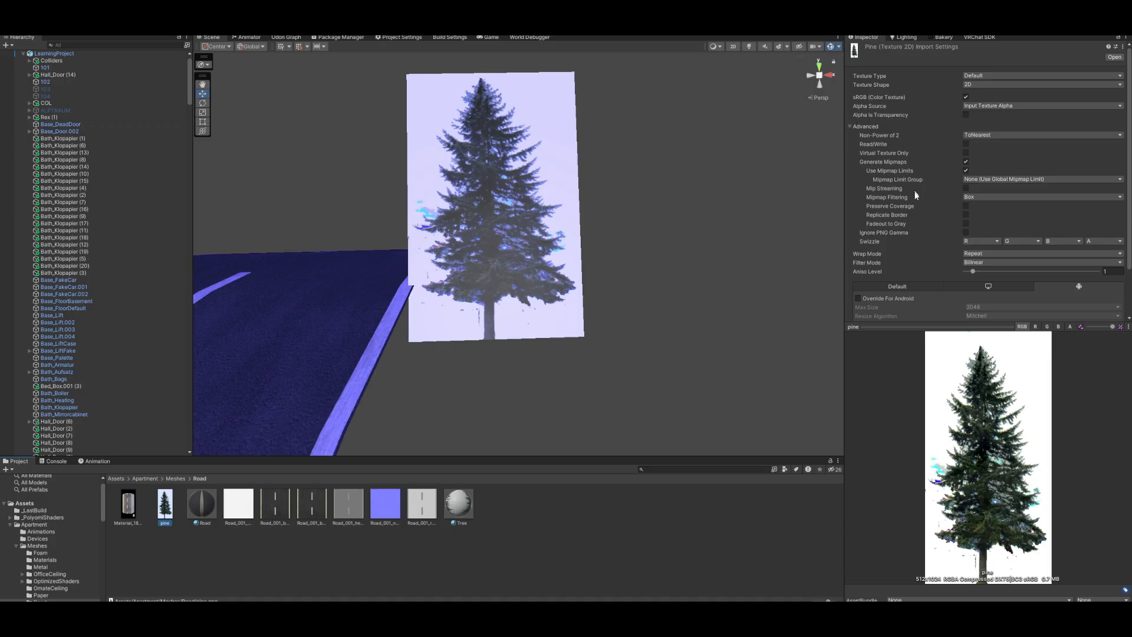
{"action": "left_click", "coordinate": [965, 115]}
{"action": "scroll", "coordinate": [1047, 265], "scroll_direction": "down", "scroll_amount": 3}
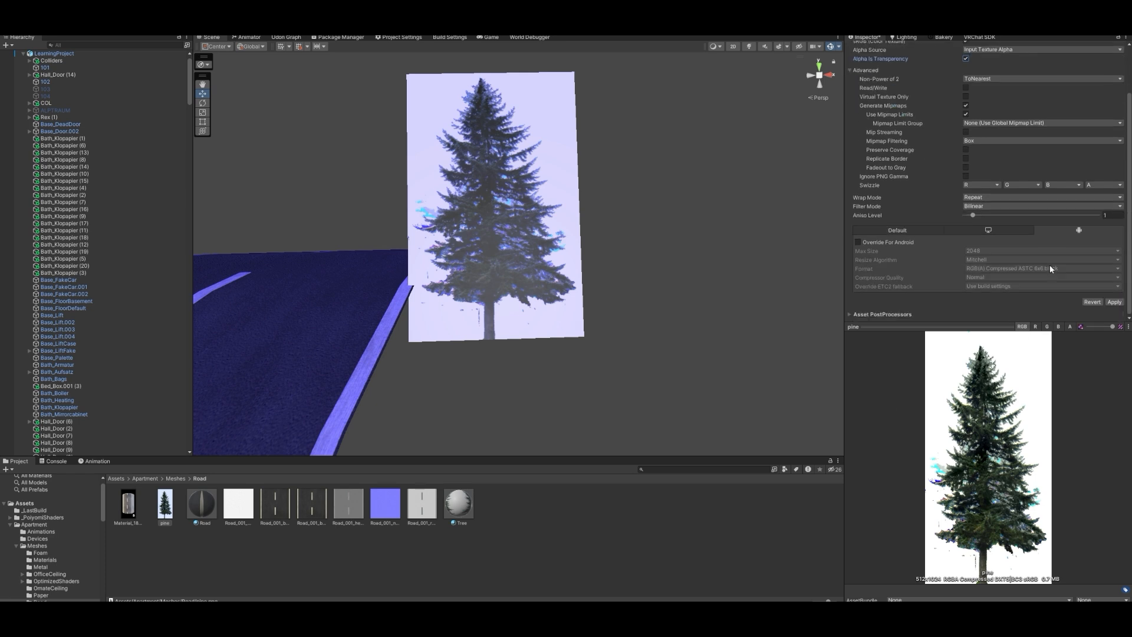
{"action": "left_click", "coordinate": [1113, 302]}
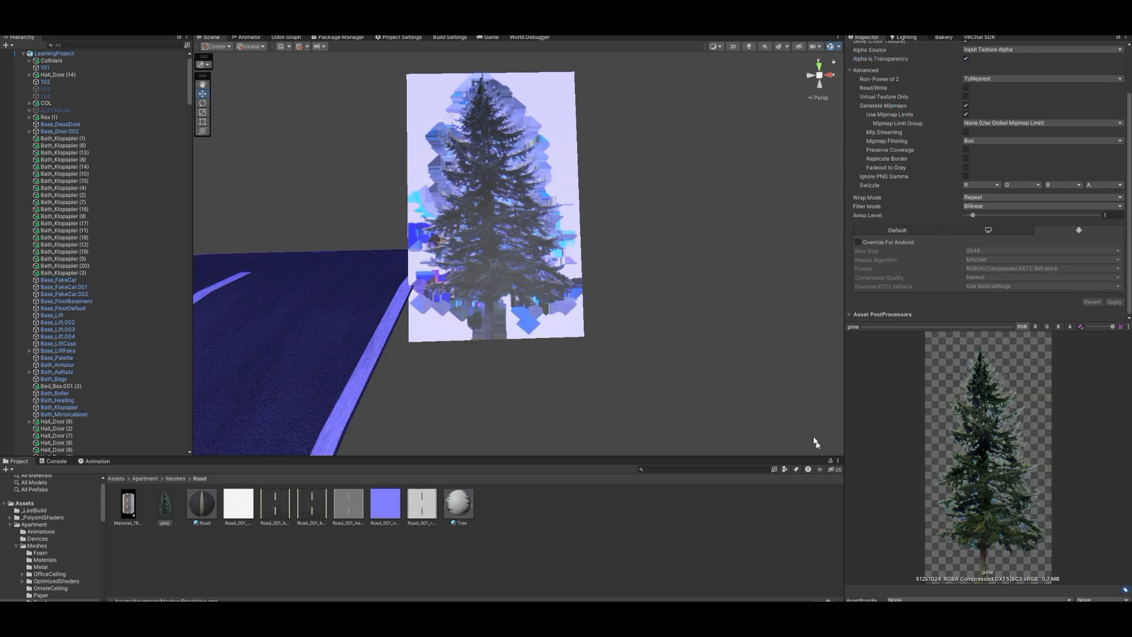
Set the rendering mode of the plane's Tree material to Cutout
{"action": "right_click_drag", "start_coordinate": [643, 264], "coordinate": [651, 242]}
{"action": "left_click", "coordinate": [546, 213]}
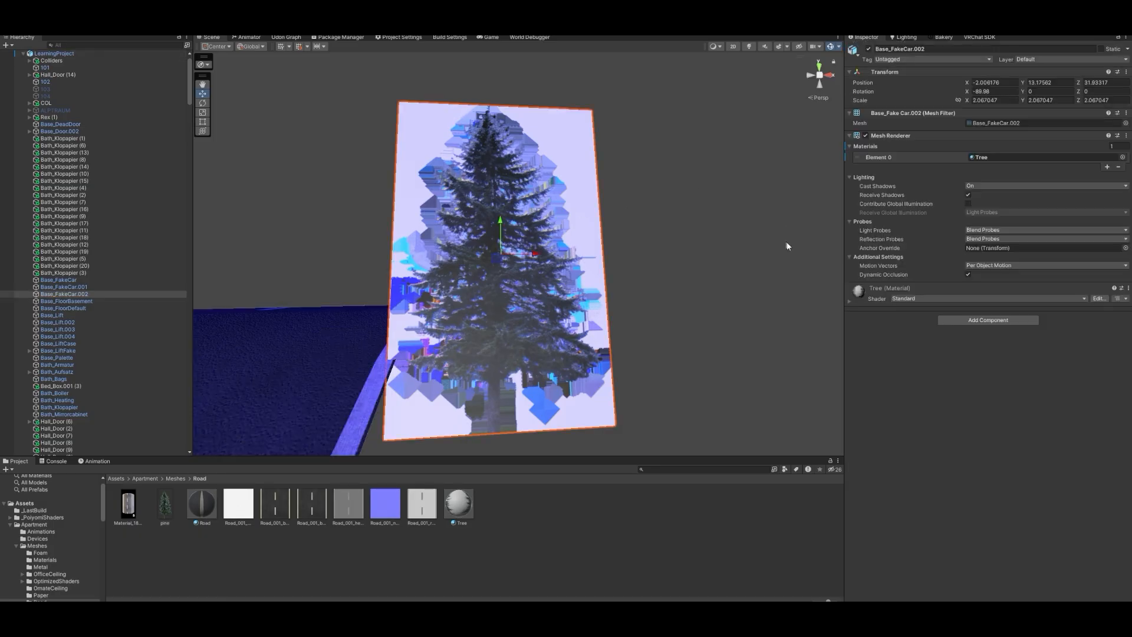
{"action": "left_click", "coordinate": [848, 302]}
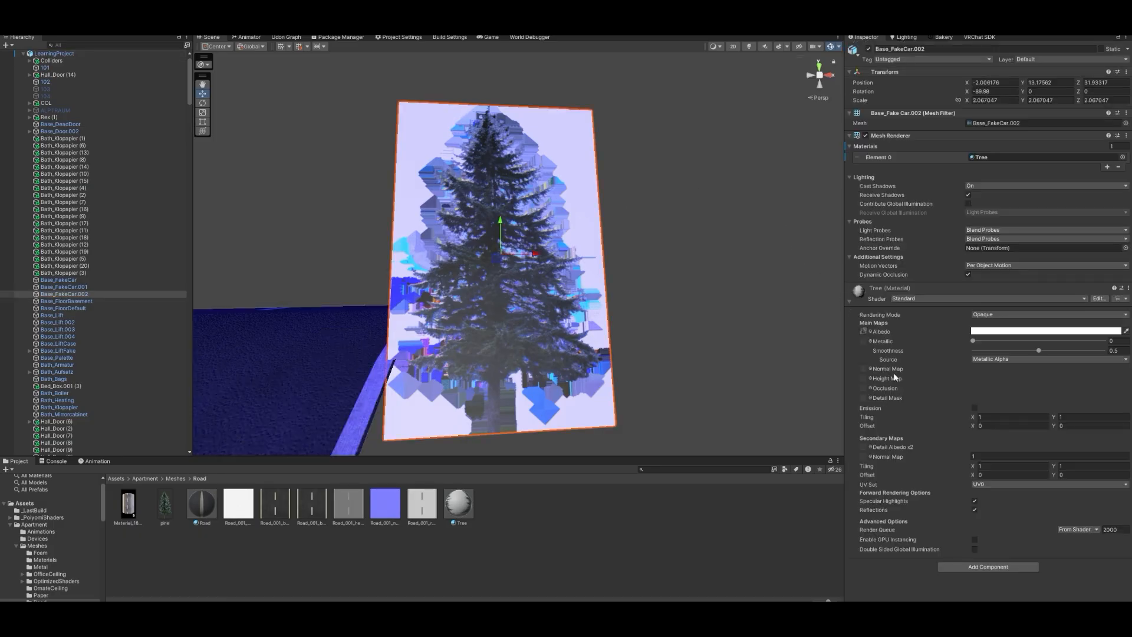
{"action": "left_click", "coordinate": [980, 316]}
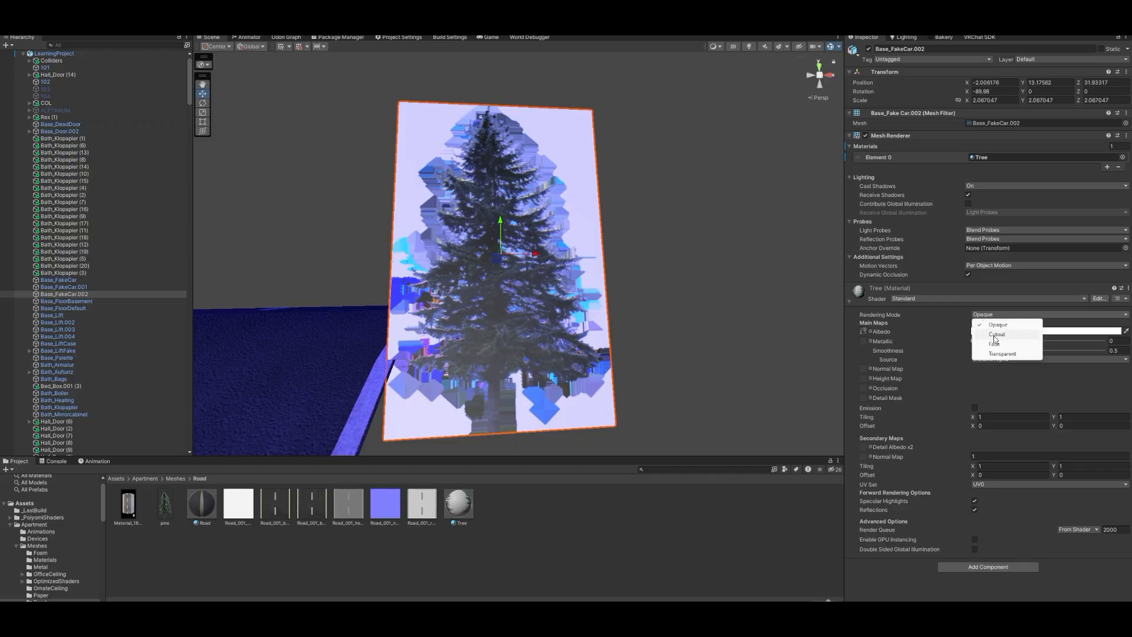
{"action": "left_click", "coordinate": [995, 334]}
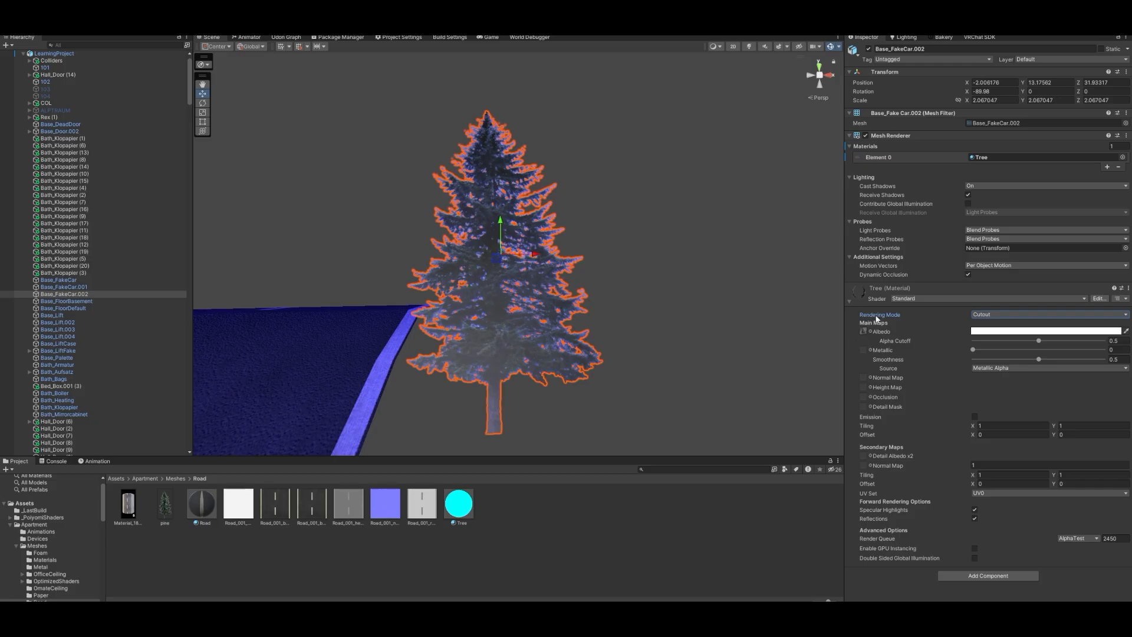
Try the Fade rendering mode on the Tree material and examine the branch edges up close
{"action": "left_click", "coordinate": [978, 314]}
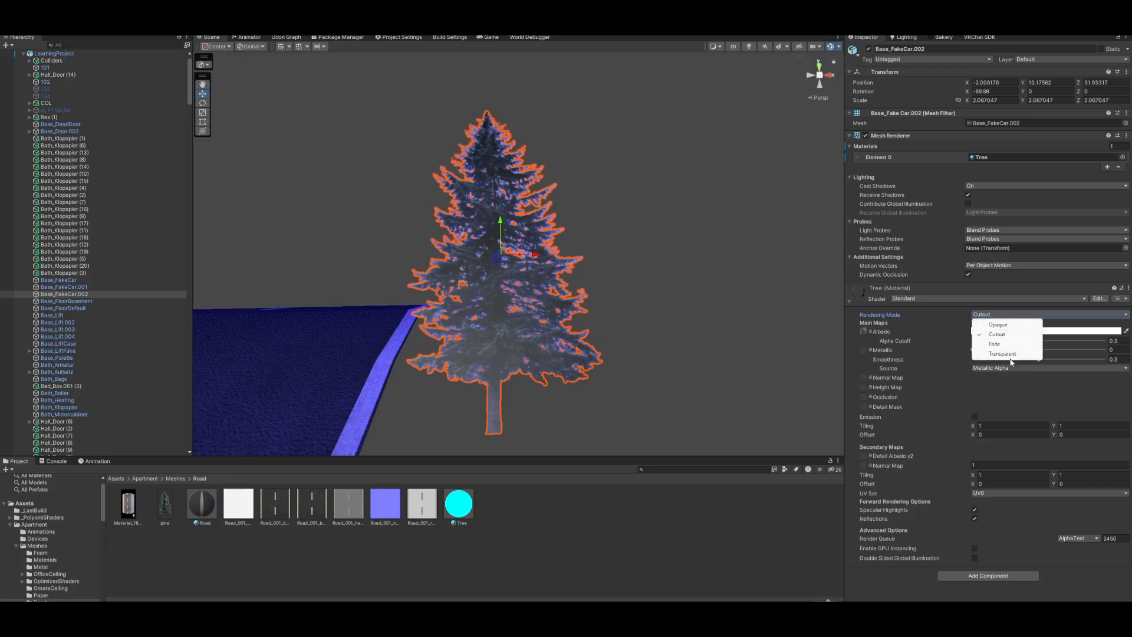
{"action": "left_click", "coordinate": [1005, 344]}
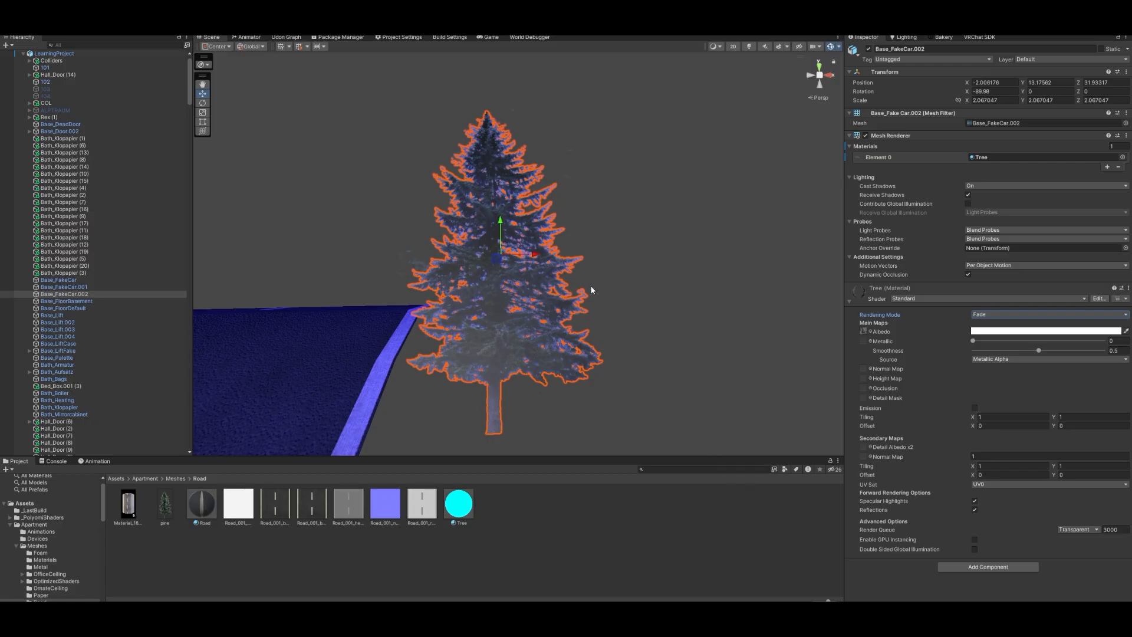
{"action": "right_click_drag", "start_coordinate": [646, 259], "coordinate": [599, 283]}
{"action": "key", "text": "w"}
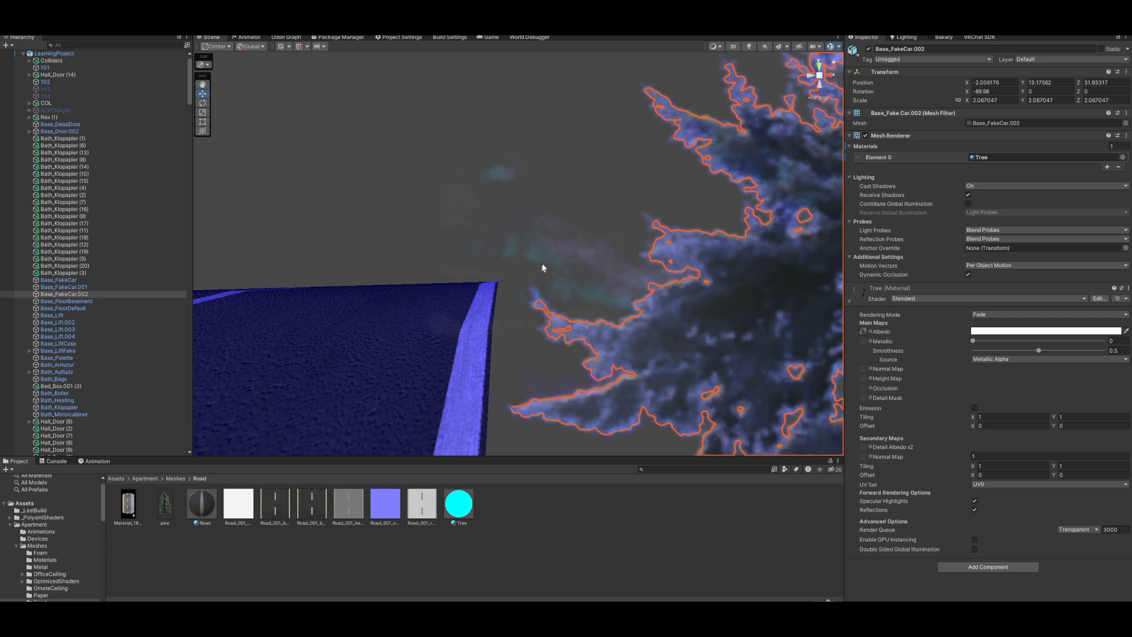
Return the Tree material's rendering mode to Cutout and inspect the tree's edges from near and far
{"action": "left_click", "coordinate": [981, 318]}
{"action": "left_click", "coordinate": [994, 336]}
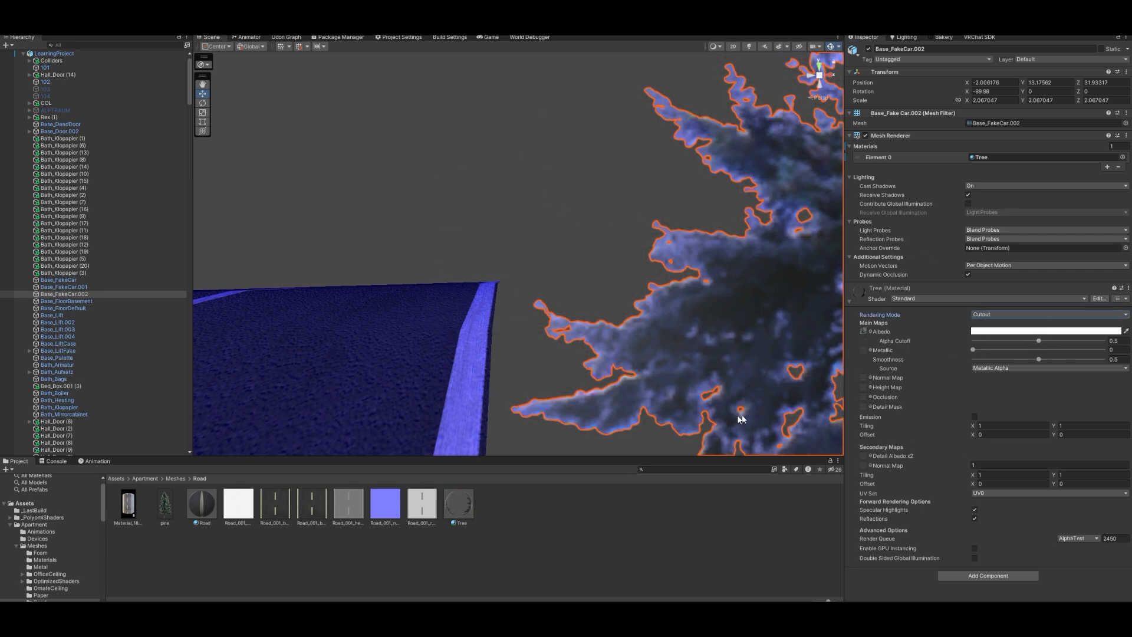
{"action": "key", "text": "f"}
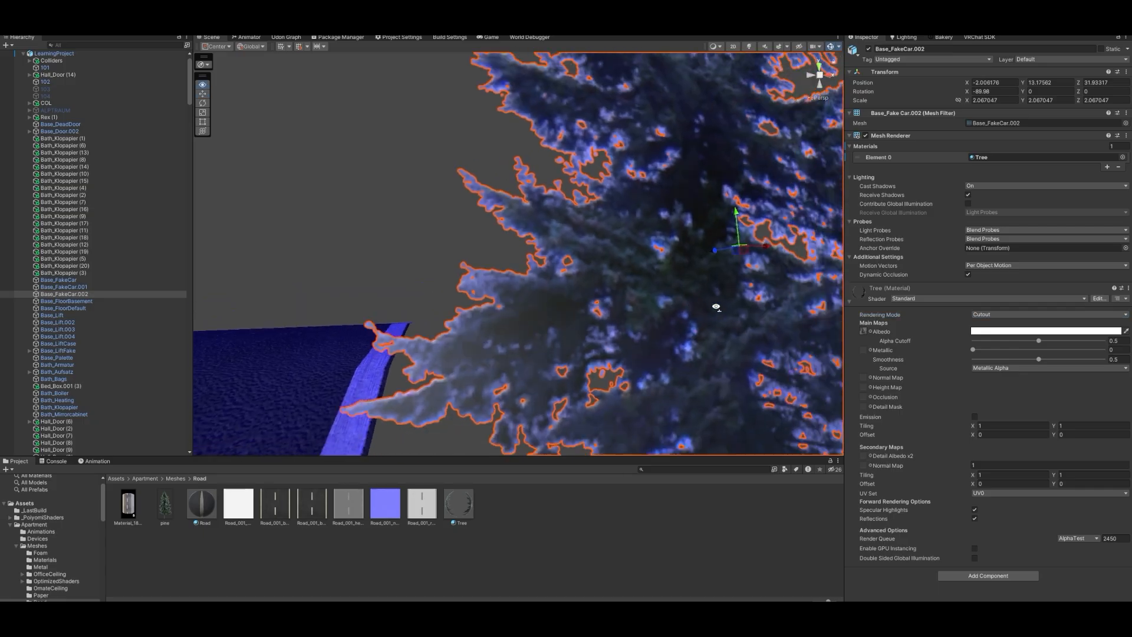
{"action": "key", "text": "s"}
{"action": "right_click_drag", "start_coordinate": [687, 317], "coordinate": [698, 321]}
{"action": "key", "text": "w"}
{"action": "key", "text": "a"}
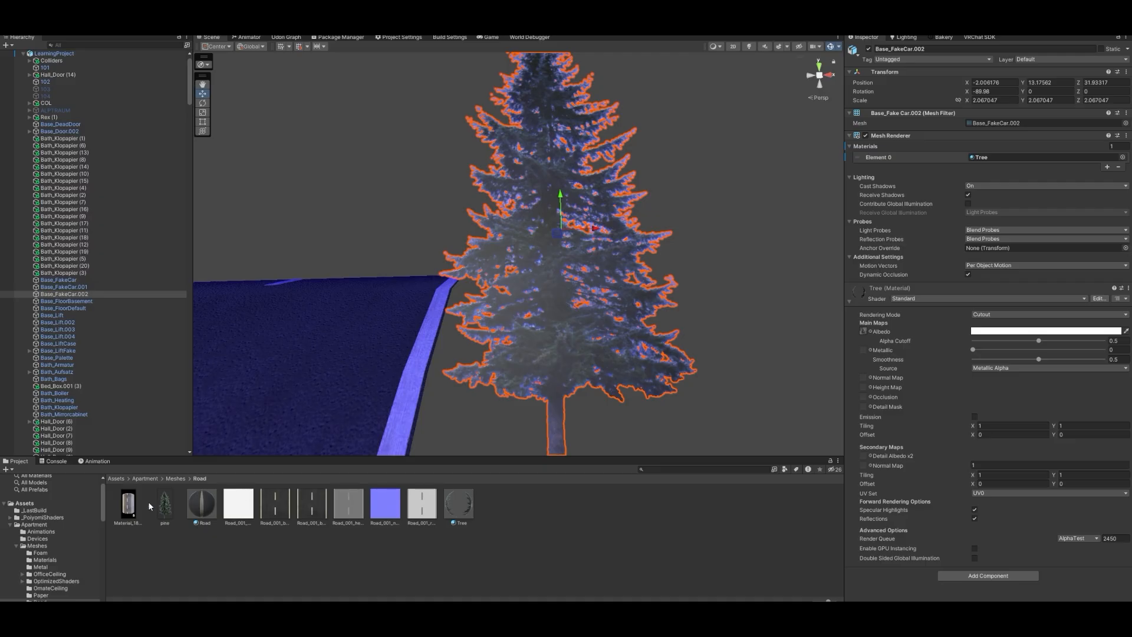
Select the five road textures from Road_001_basecolor to Road_001_roughness and set their default max size to 1024
{"action": "left_click", "coordinate": [285, 502]}
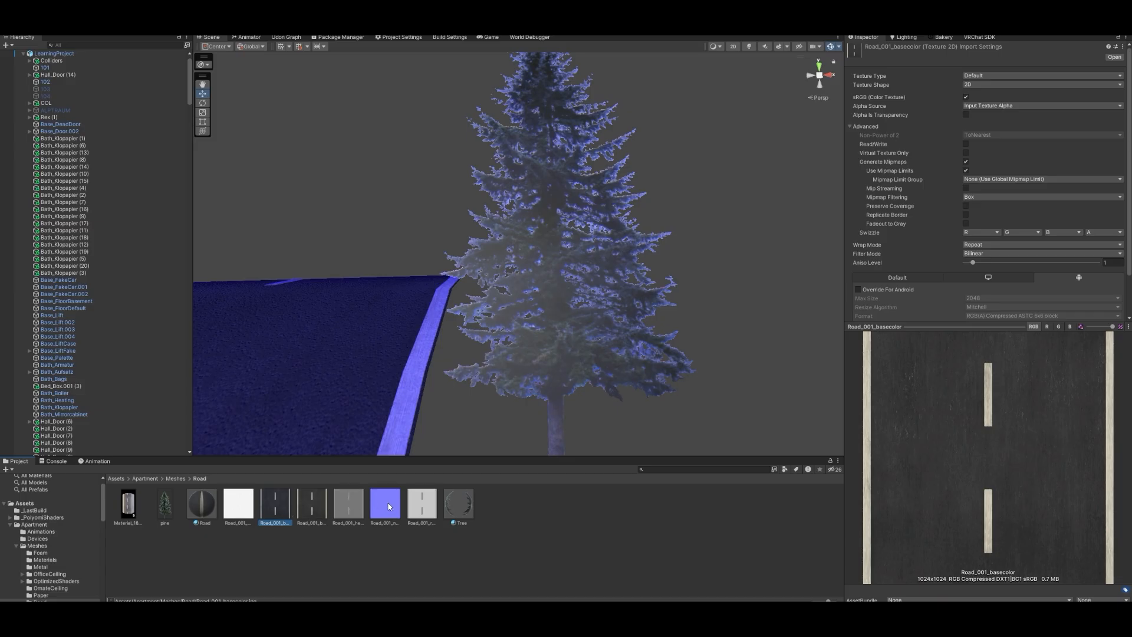
{"action": "left_click", "coordinate": [419, 513], "text": "shift"}
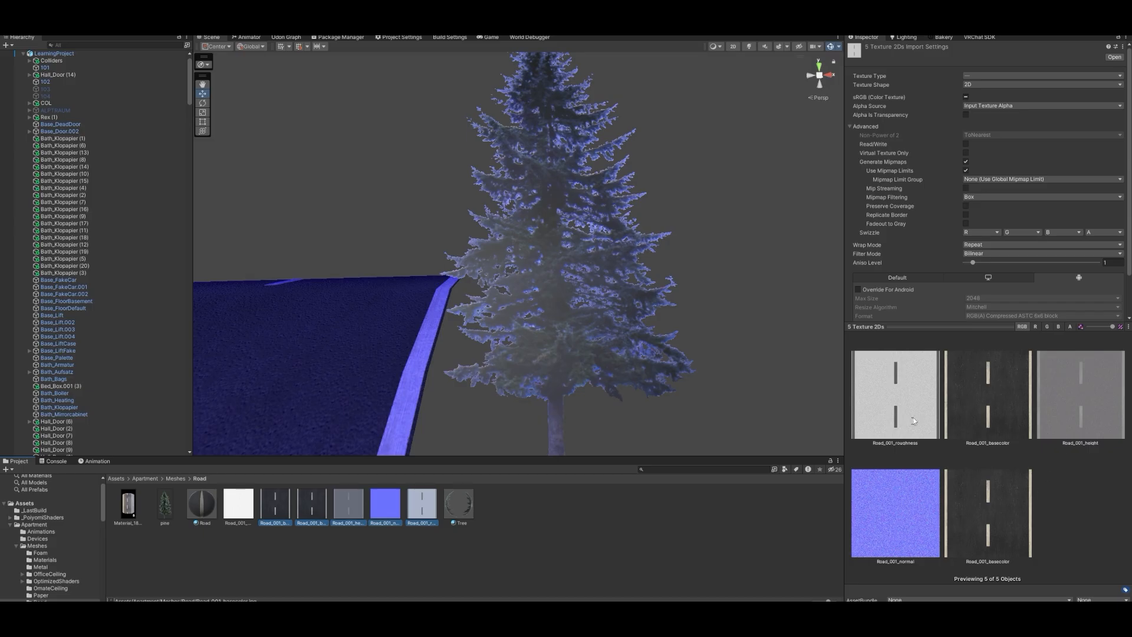
{"action": "left_click", "coordinate": [886, 274]}
{"action": "scroll", "coordinate": [899, 295], "scroll_direction": "down", "scroll_amount": 1}
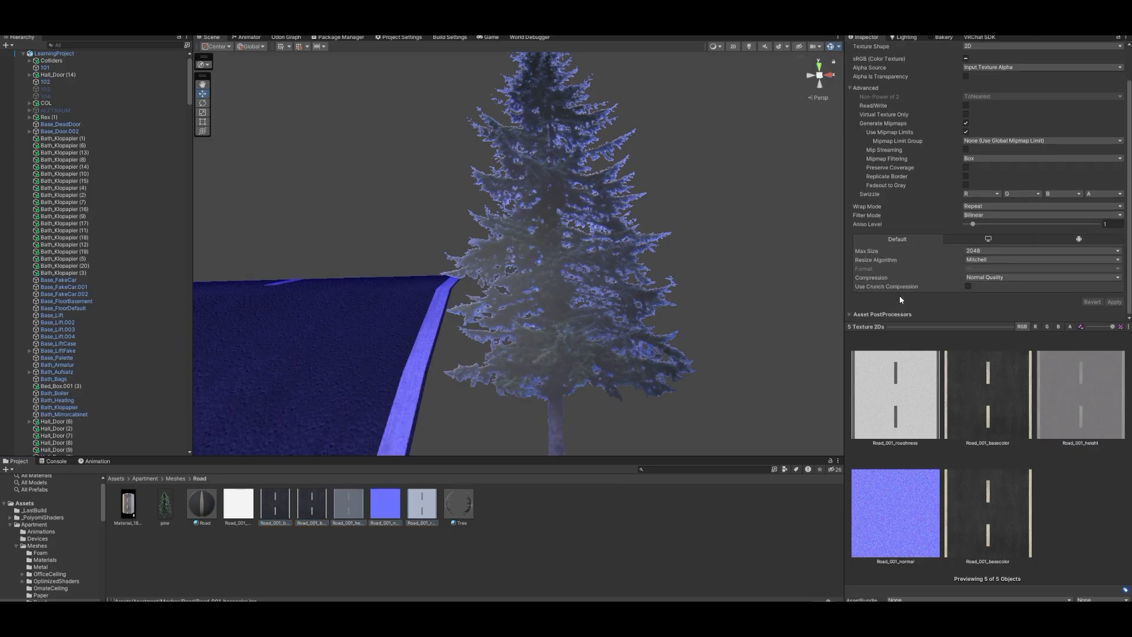
{"action": "scroll", "coordinate": [907, 231], "scroll_direction": "up", "scroll_amount": 1}
{"action": "scroll", "coordinate": [921, 266], "scroll_direction": "down", "scroll_amount": 2}
{"action": "left_click", "coordinate": [983, 251]}
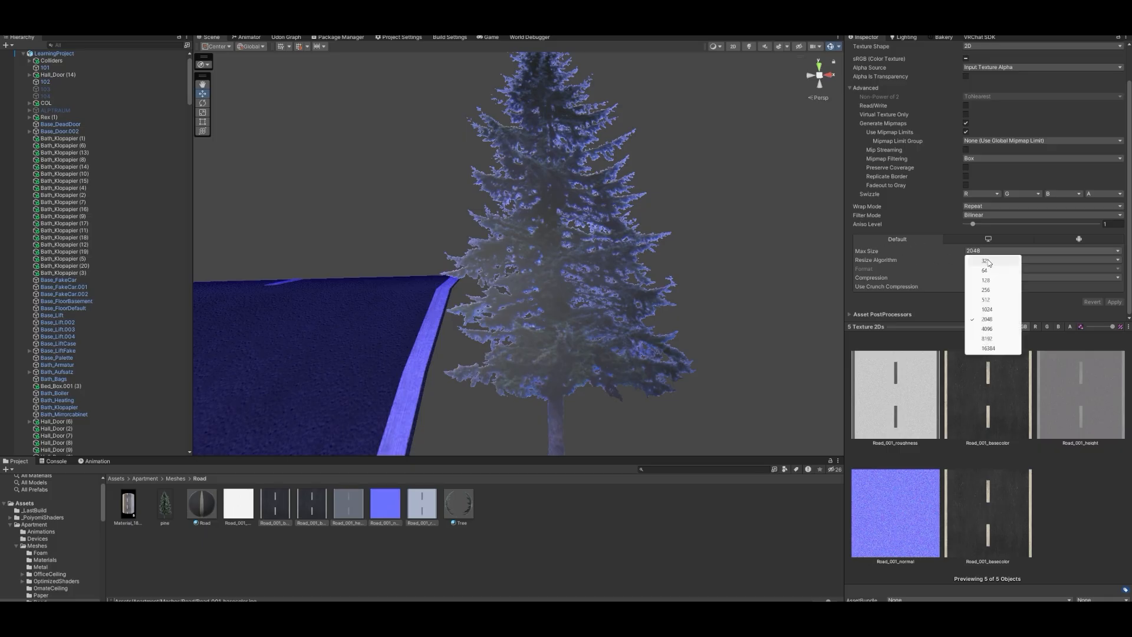
{"action": "left_click", "coordinate": [992, 310]}
Enable crunch compression for the selected road textures with a compressor quality of 90
{"action": "left_click", "coordinate": [967, 286]}
{"action": "left_click", "coordinate": [1106, 294]}
{"action": "type", "text": "90"}
{"action": "left_click", "coordinate": [1112, 312]}
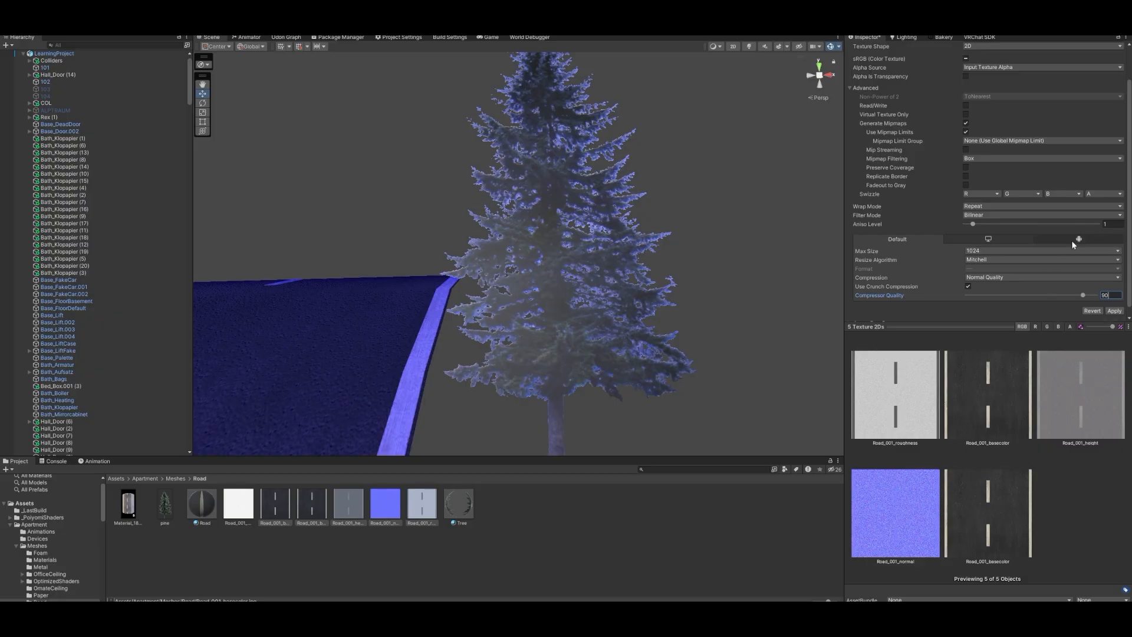
Set the Aniso Level of the selected road textures to 4
{"action": "left_click", "coordinate": [1107, 224]}
{"action": "type", "text": "4"}
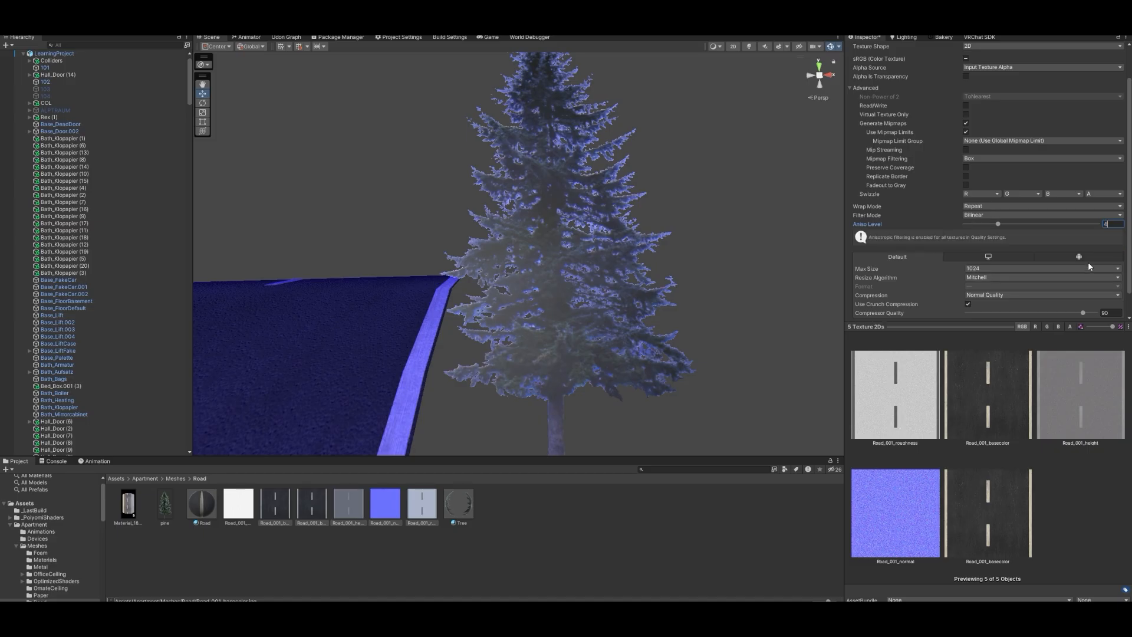
{"action": "scroll", "coordinate": [1094, 235], "scroll_direction": "down", "scroll_amount": 1}
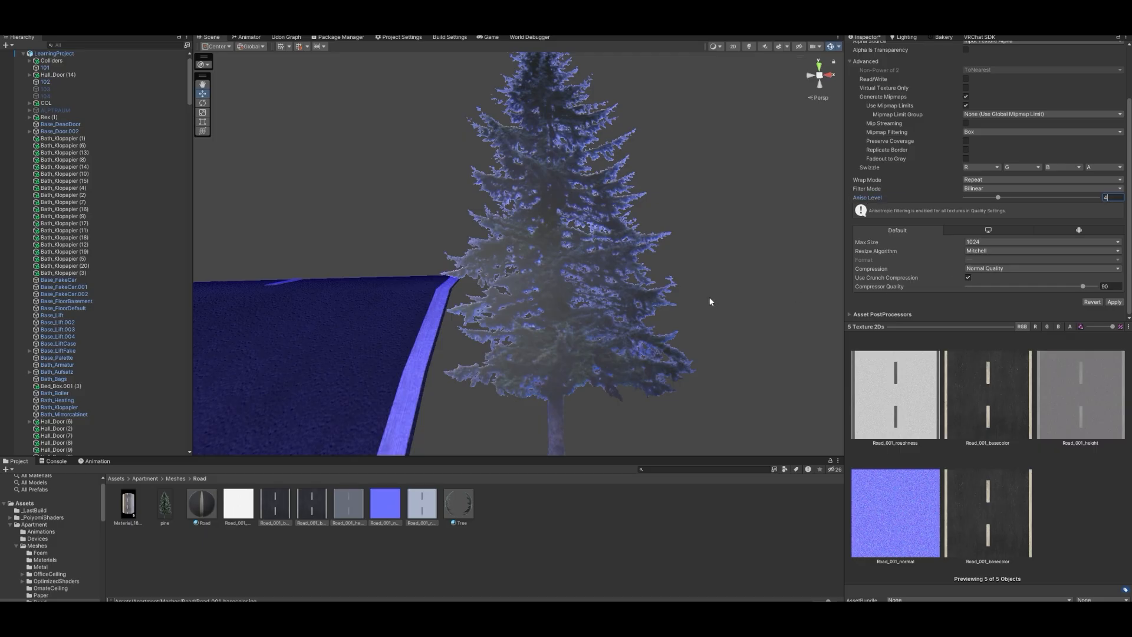
{"action": "mouse_move", "coordinate": [613, 283]}
{"action": "right_mouse_down"}
{"action": "mouse_move", "coordinate": [586, 263]}
{"action": "mouse_move", "coordinate": [763, 260]}
{"action": "mouse_move", "coordinate": [664, 298]}
{"action": "mouse_move", "coordinate": [609, 253]}
{"action": "mouse_move", "coordinate": [593, 271]}
{"action": "mouse_move", "coordinate": [610, 270]}
{"action": "right_mouse_up"}
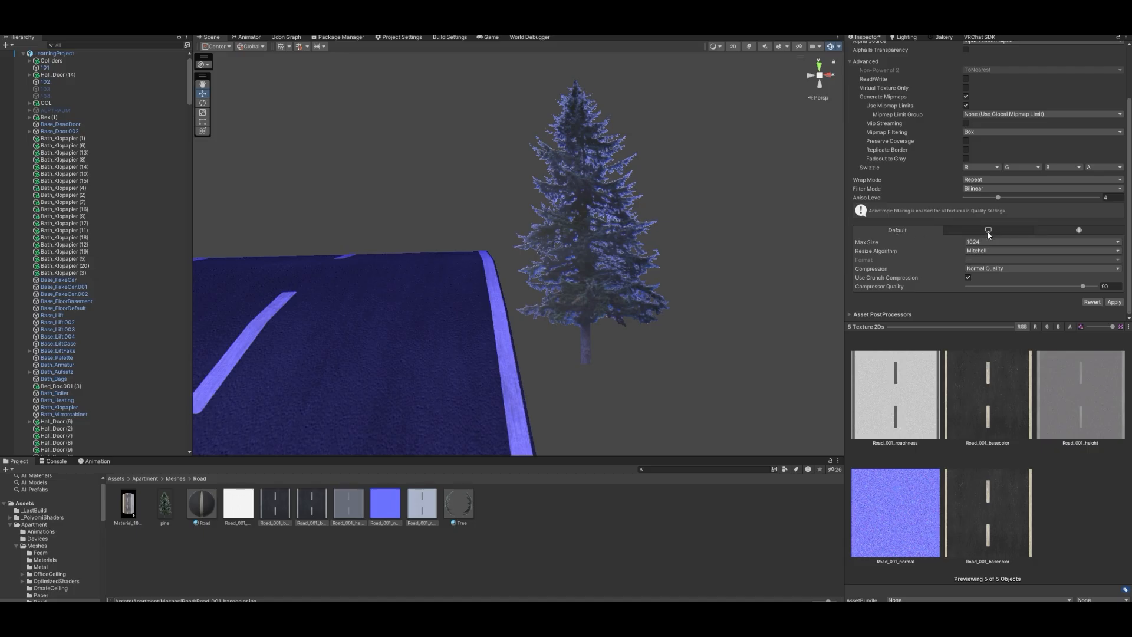
Override the Android import settings of the road textures with a max size of 256 and apply the changes
{"action": "left_click", "coordinate": [1079, 231]}
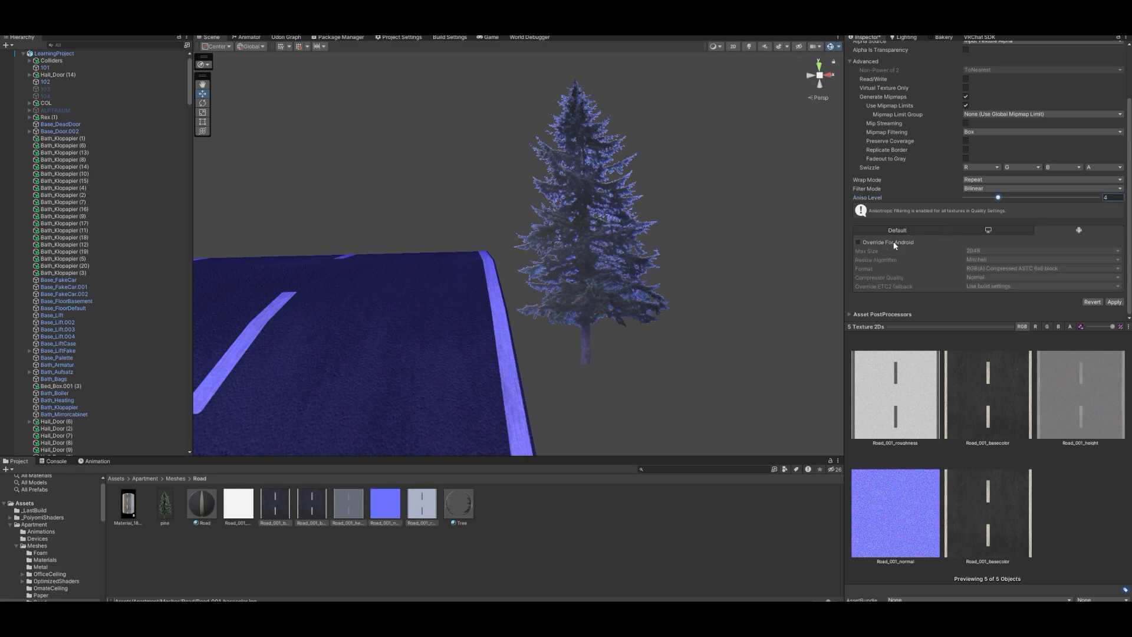
{"action": "left_click", "coordinate": [857, 242]}
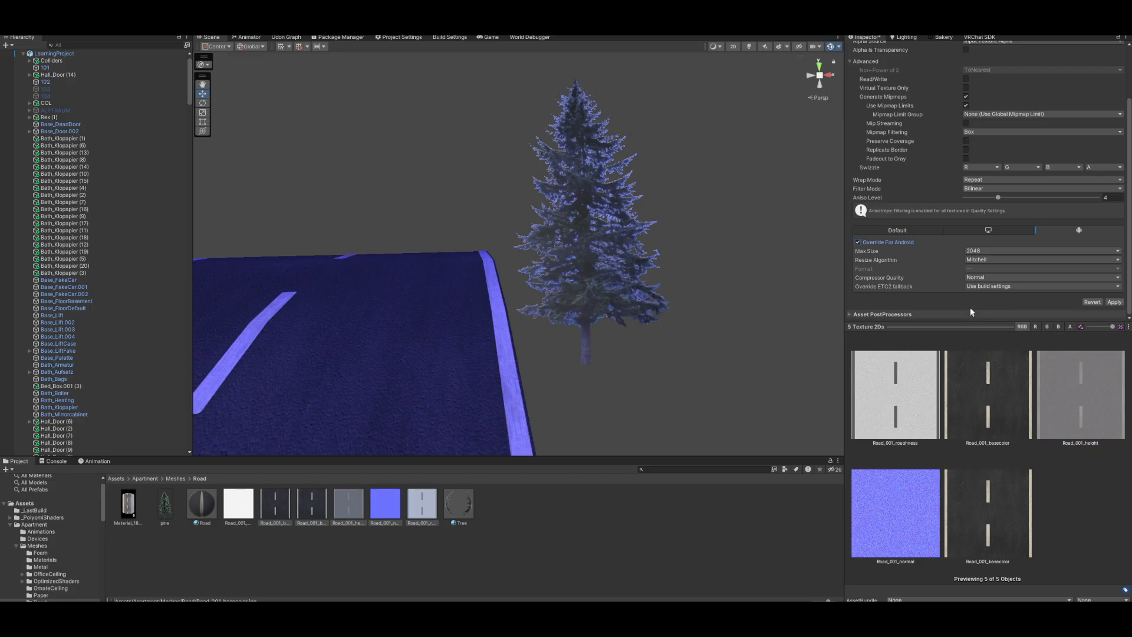
{"action": "left_click", "coordinate": [982, 249]}
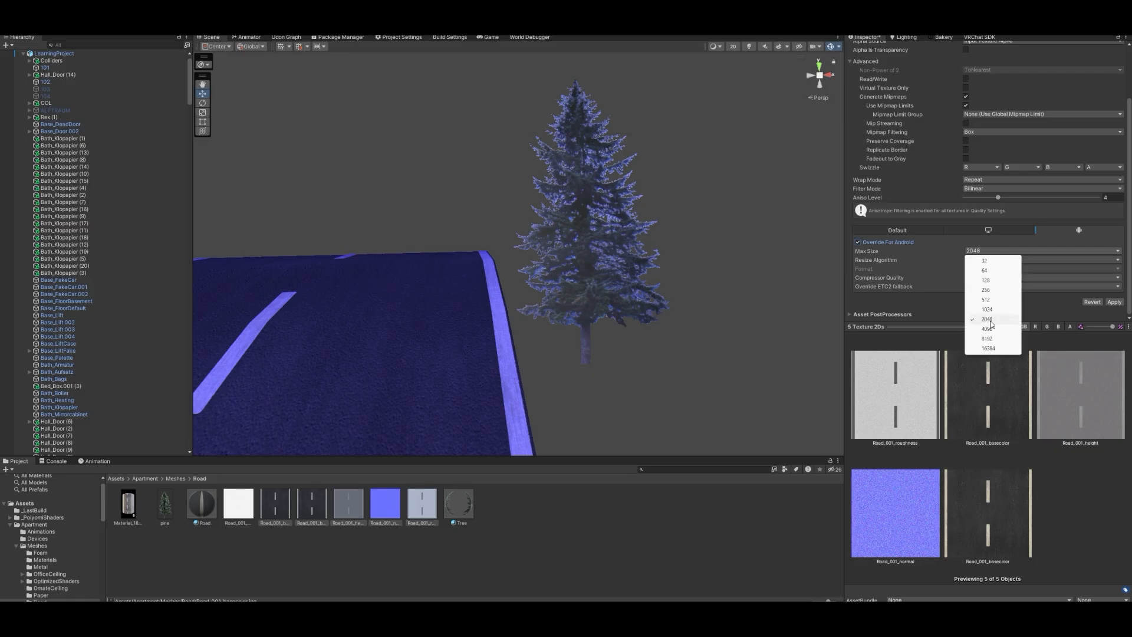
{"action": "left_click", "coordinate": [995, 290]}
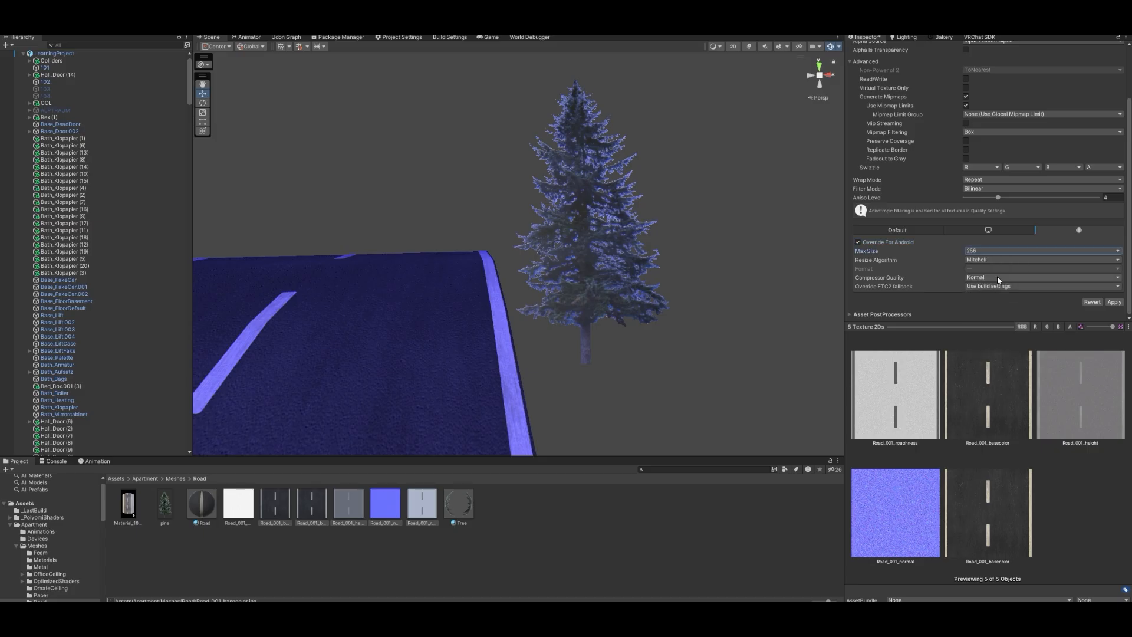
{"action": "left_click", "coordinate": [996, 277]}
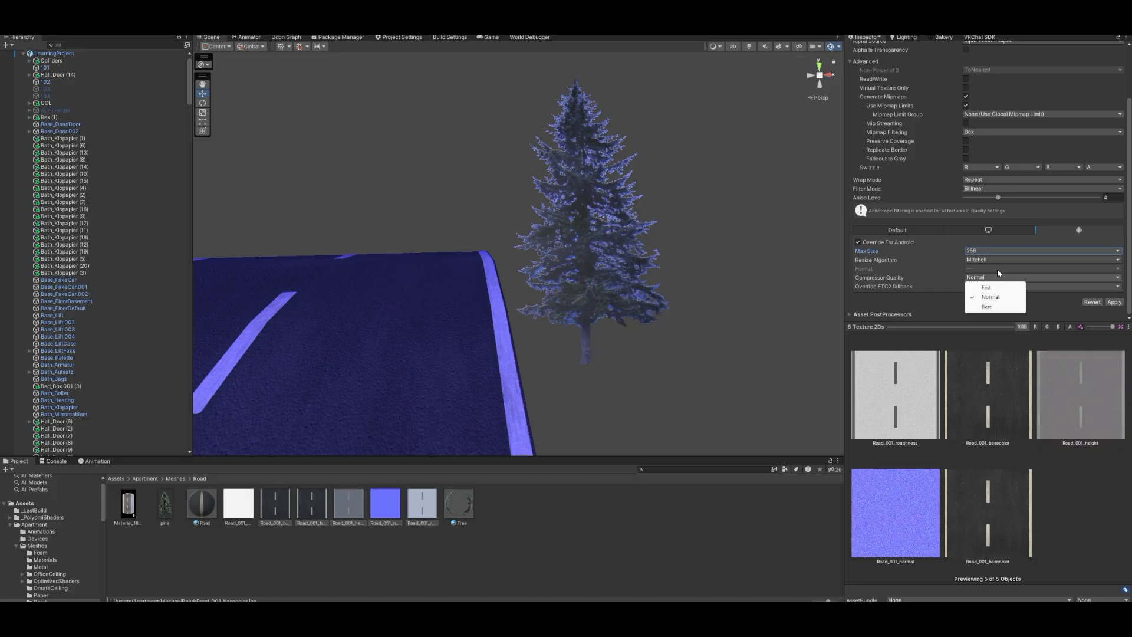
{"action": "left_click", "coordinate": [1068, 325]}
{"action": "left_click", "coordinate": [1114, 301]}
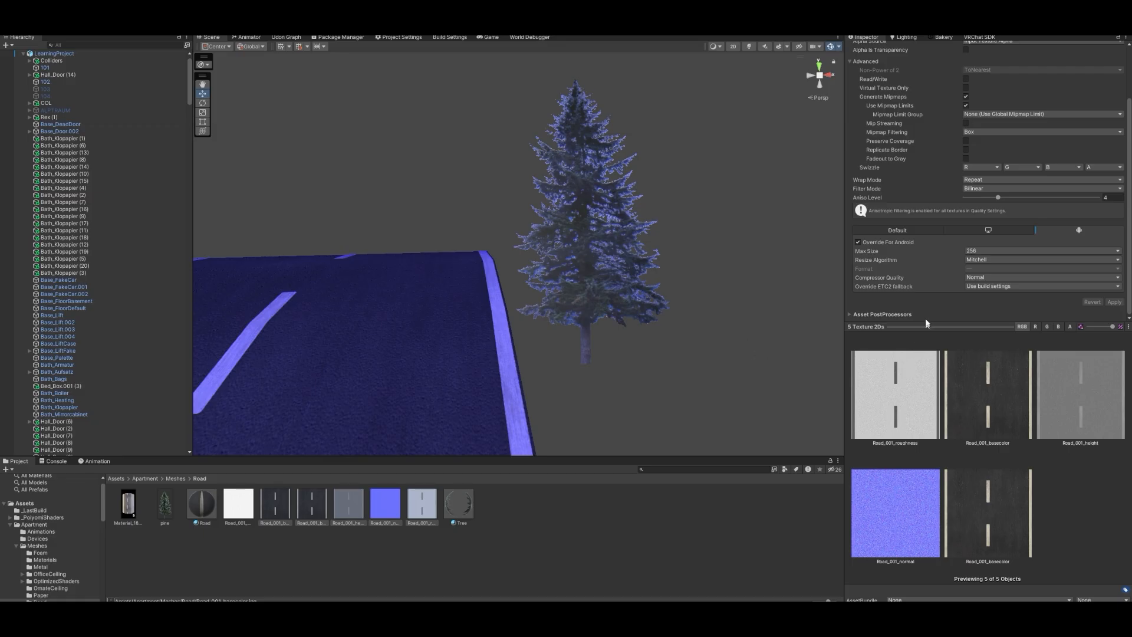
In the road textures' default platform settings, disable crunch compression and set the max size to 512
{"action": "left_click", "coordinate": [893, 230]}
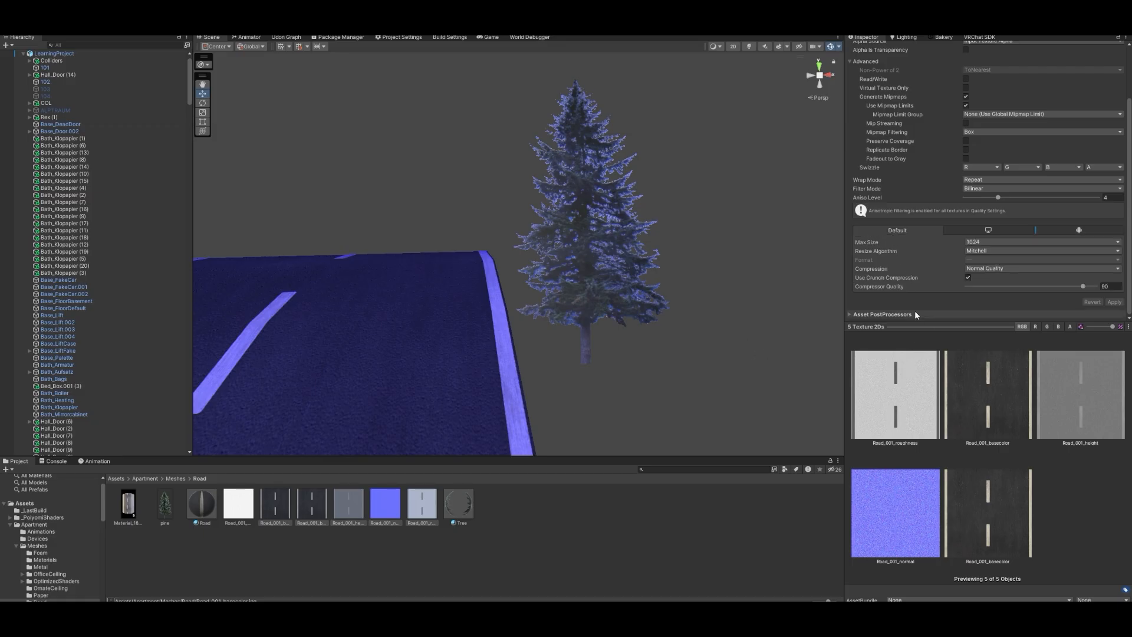
{"action": "left_click", "coordinate": [968, 279]}
{"action": "left_click", "coordinate": [990, 251]}
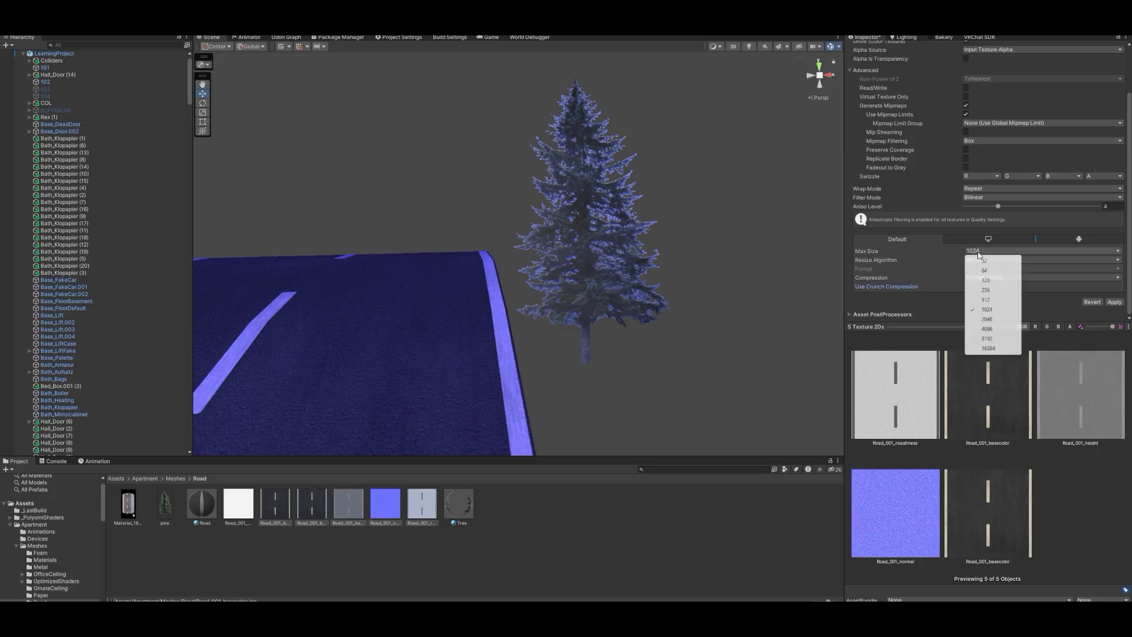
{"action": "left_click", "coordinate": [994, 300]}
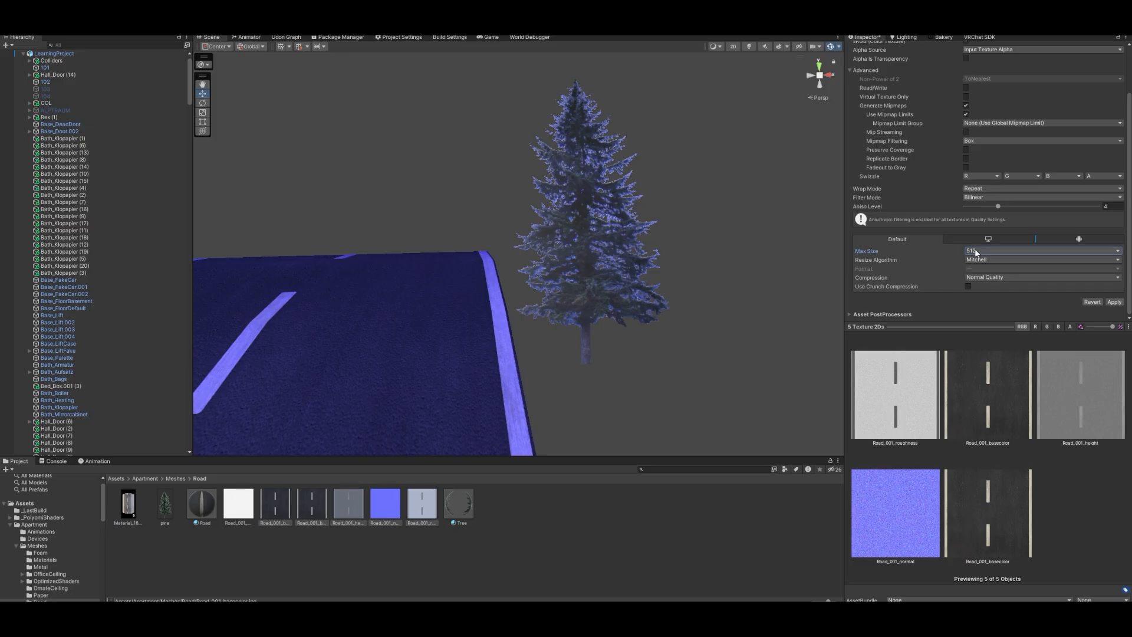
Re-enable crunch compression for the road textures and set their default max size back to 1024
{"action": "left_click", "coordinate": [968, 287]}
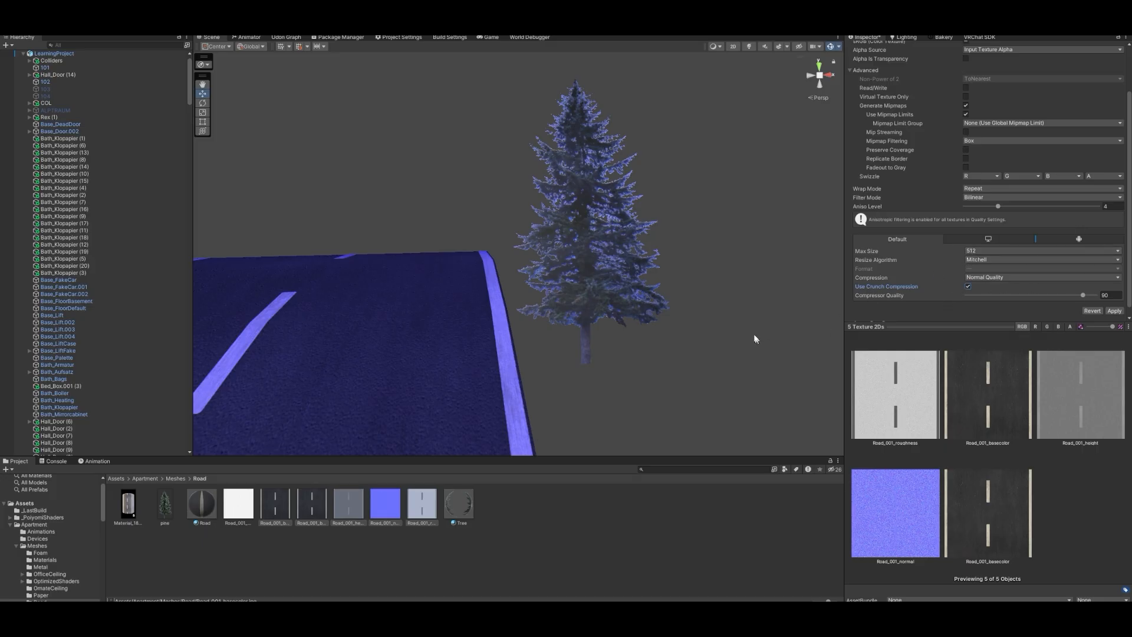
{"action": "left_click", "coordinate": [990, 250]}
{"action": "left_click", "coordinate": [987, 309]}
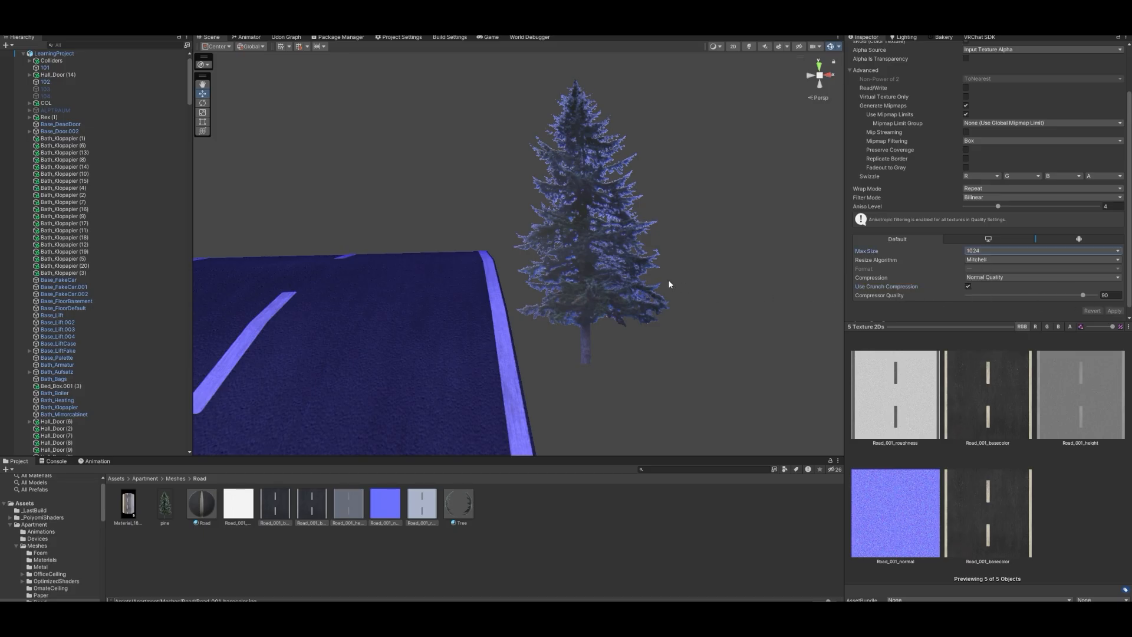
Set the pine texture's default max size to 512 and enable crunch compression with a compressor quality of 90
{"action": "left_click", "coordinate": [160, 514]}
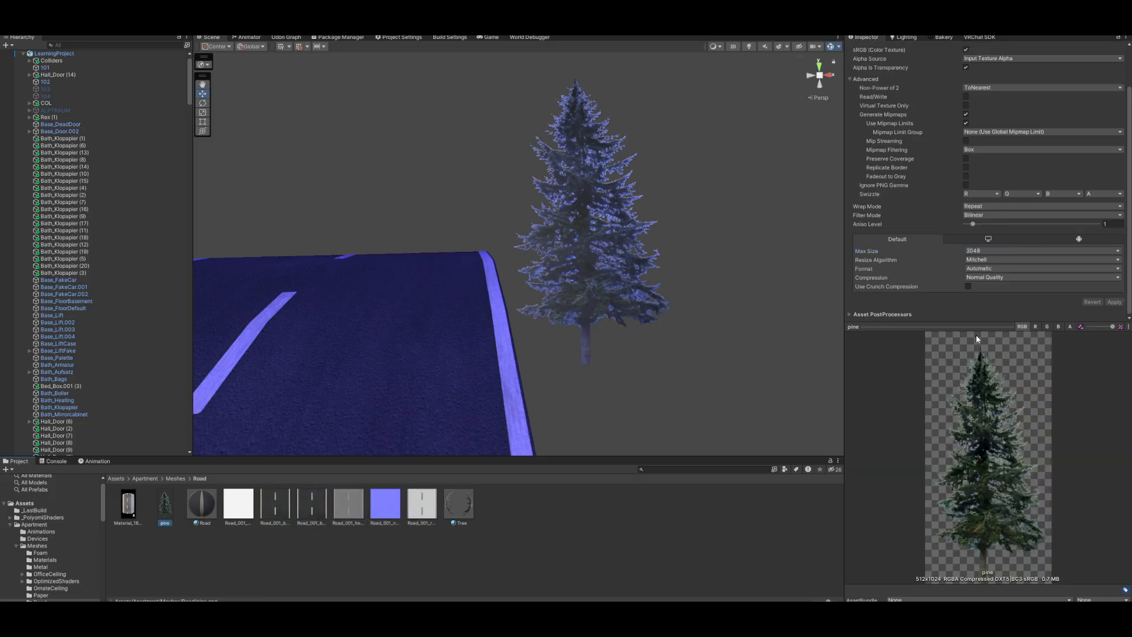
{"action": "left_click", "coordinate": [980, 254]}
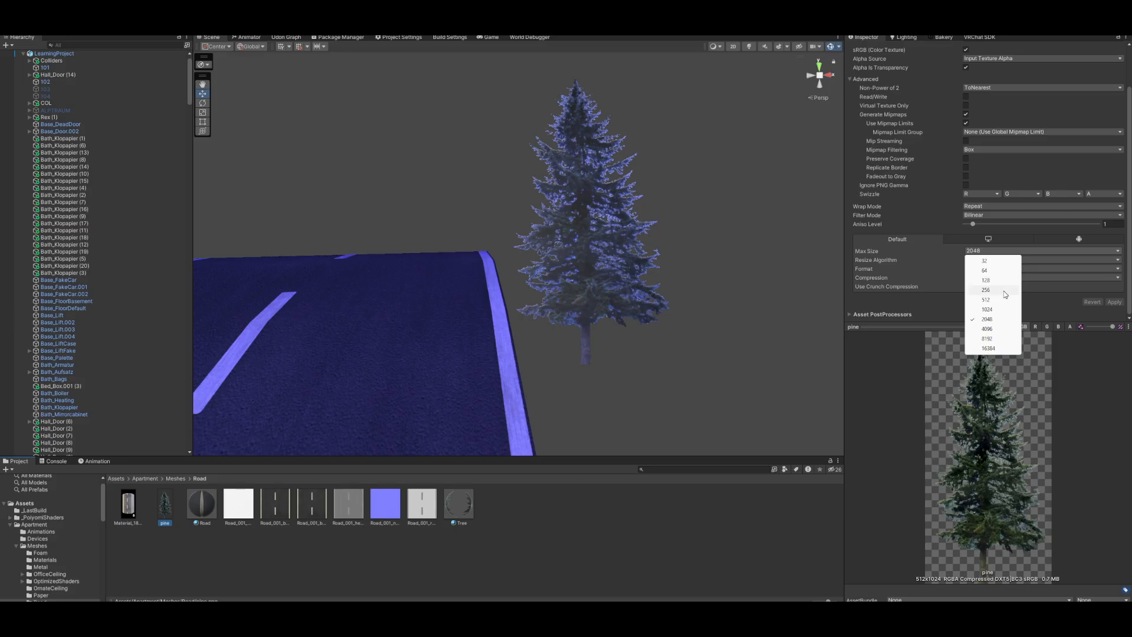
{"action": "left_click", "coordinate": [985, 299]}
{"action": "left_click", "coordinate": [970, 287]}
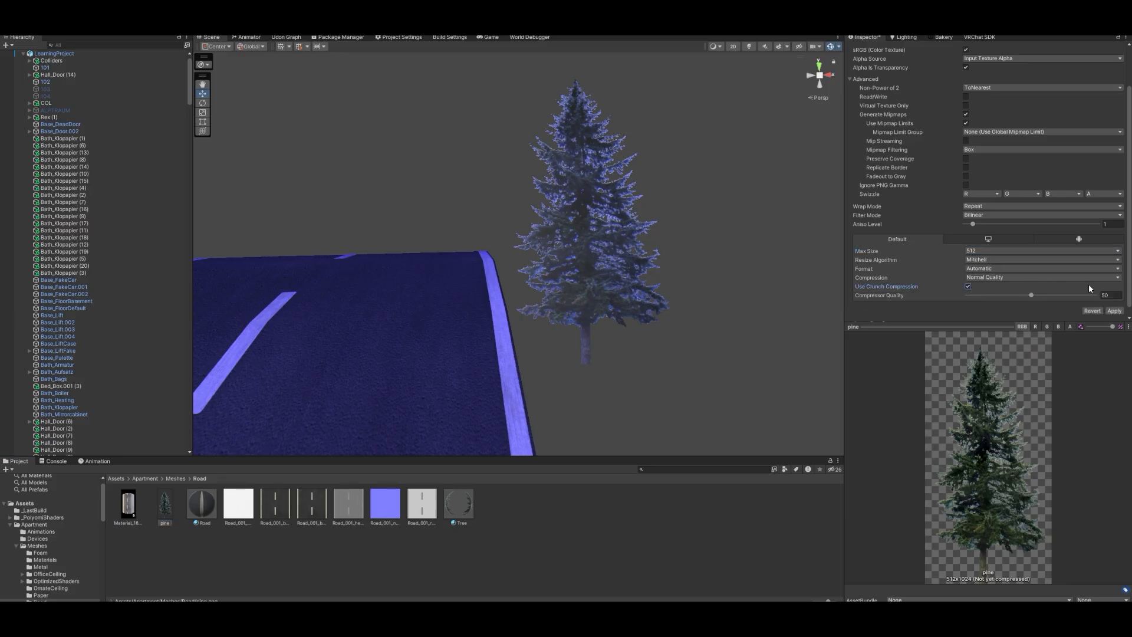
{"action": "left_click", "coordinate": [1109, 295]}
{"action": "type", "text": "90"}
Set the pine texture's Aniso Level to 4 and apply the import settings
{"action": "left_click", "coordinate": [1106, 224]}
{"action": "type", "text": "4"}
{"action": "scroll", "coordinate": [1111, 259], "scroll_direction": "down", "scroll_amount": 2}
{"action": "left_click", "coordinate": [1114, 301]}
View the Road_001_height.png height map from the file explorer in the image viewer, then close it
{"action": "right_click_drag", "start_coordinate": [753, 324], "coordinate": [678, 314]}
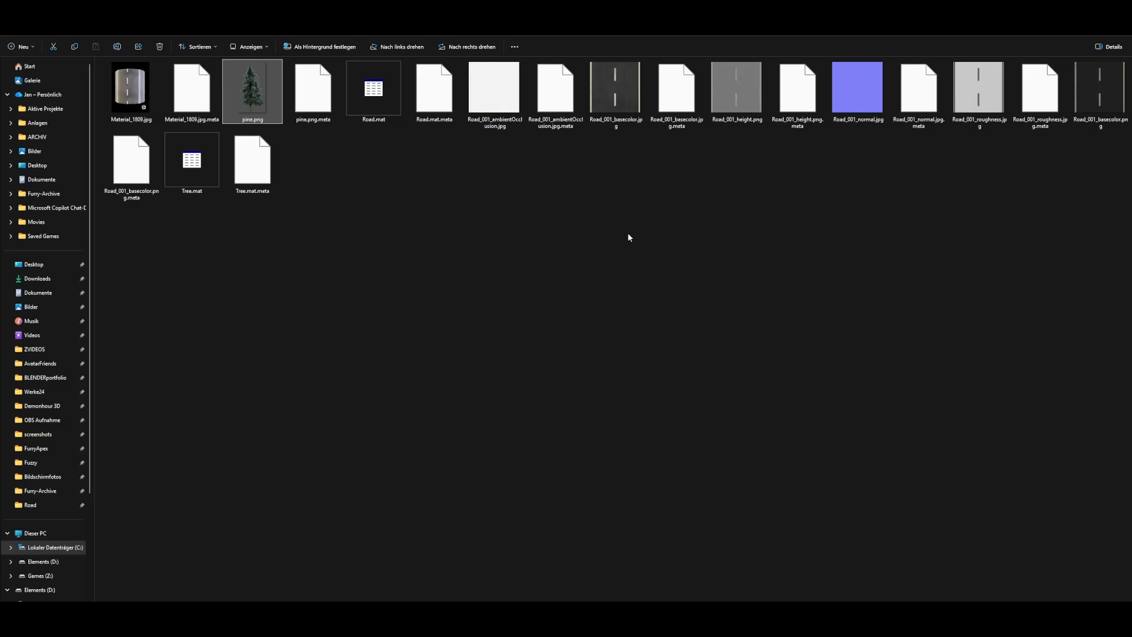
{"action": "double_click", "coordinate": [735, 91]}
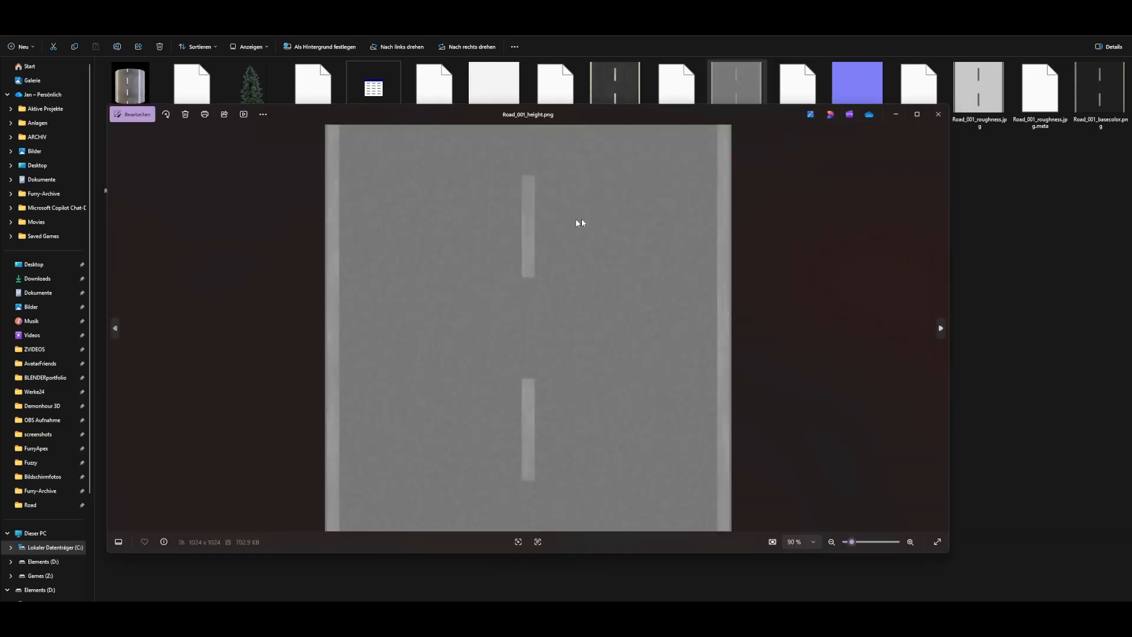
{"action": "left_click", "coordinate": [938, 114]}
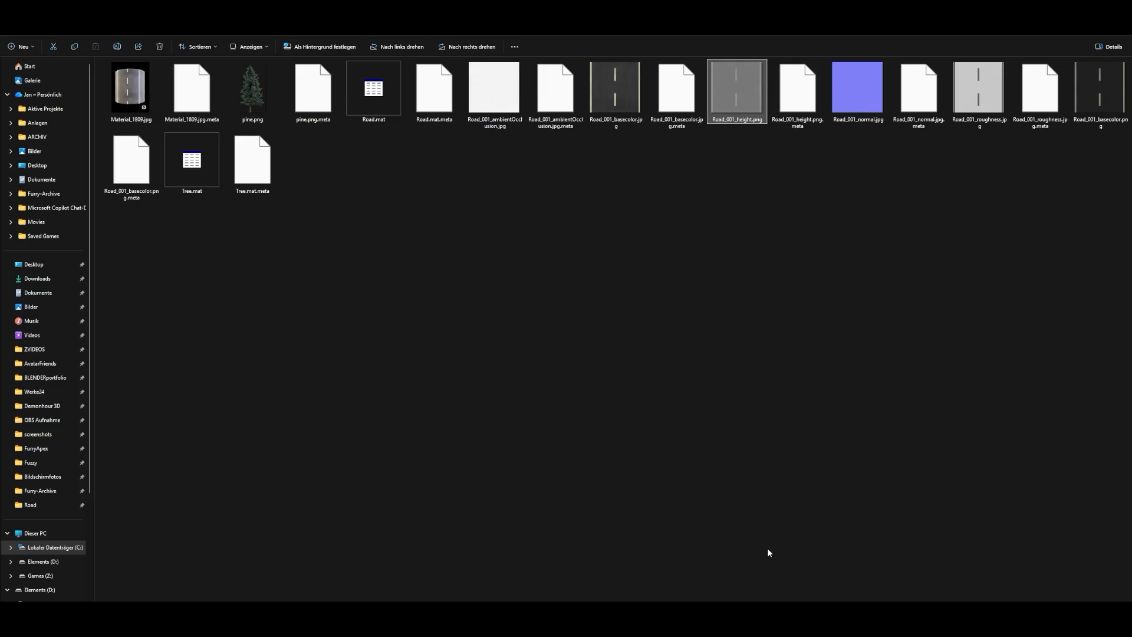
Switch to Blender and examine the Street material's Principled BSDF node with its base color, metallic, roughness, IOR, alpha and normal inputs
{"action": "key", "text": "alt+Tab"}
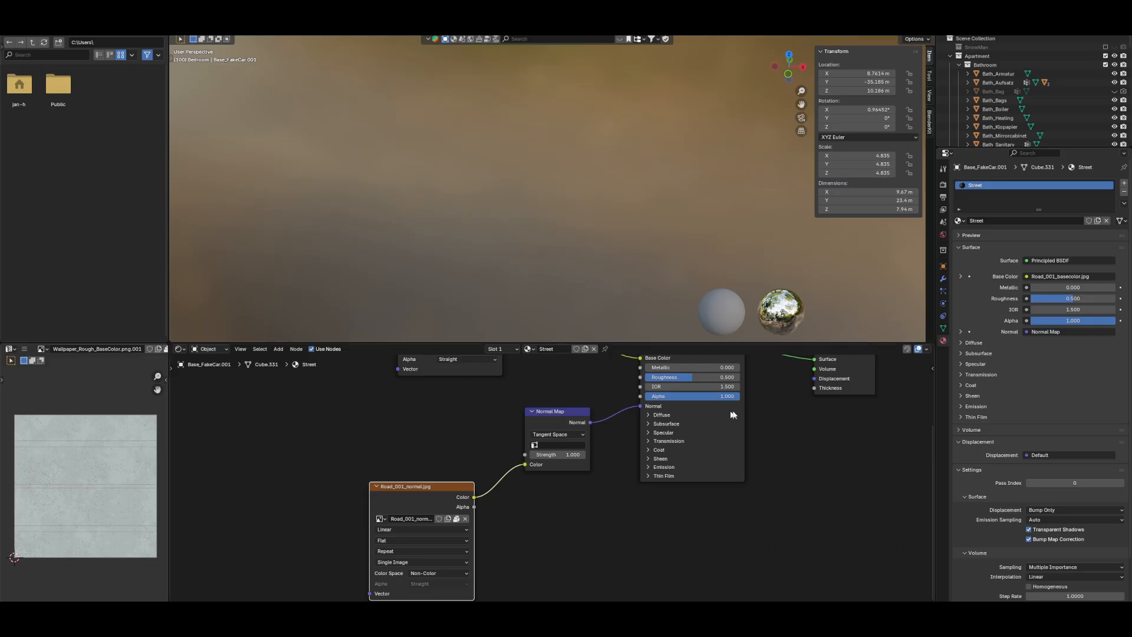
{"action": "scroll", "coordinate": [773, 428], "scroll_direction": "up", "scroll_amount": 3}
{"action": "middle_click_drag", "start_coordinate": [805, 420], "coordinate": [638, 600]}
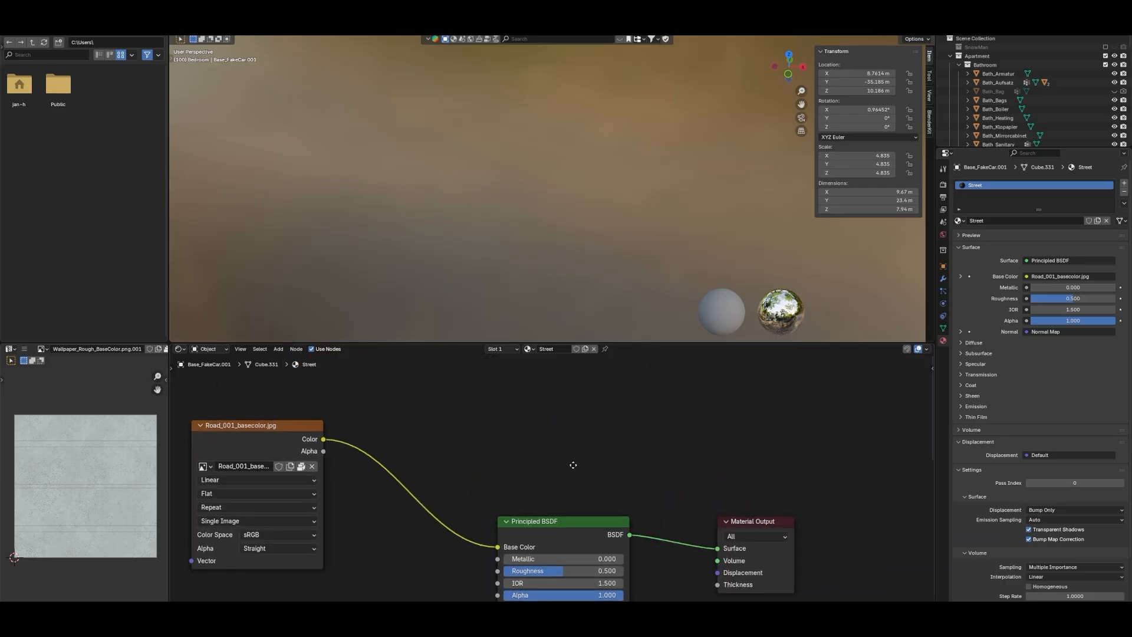
{"action": "middle_click_drag", "start_coordinate": [573, 470], "coordinate": [596, 398]}
{"action": "scroll", "coordinate": [551, 461], "scroll_direction": "up", "scroll_amount": 3}
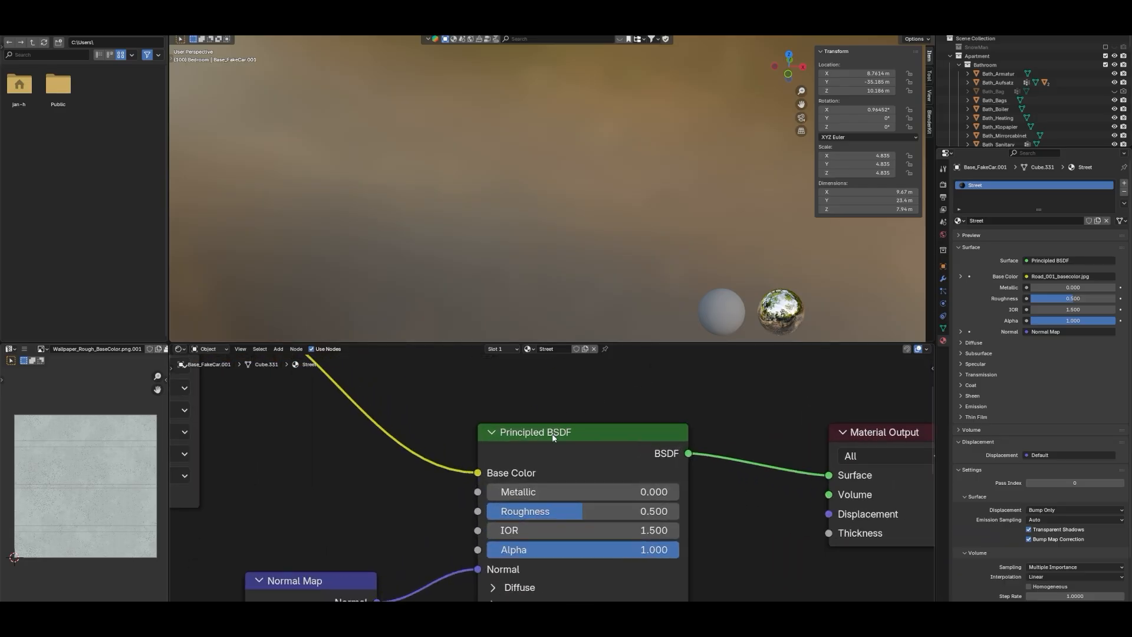
{"action": "middle_click_drag", "start_coordinate": [584, 407], "coordinate": [583, 369]}
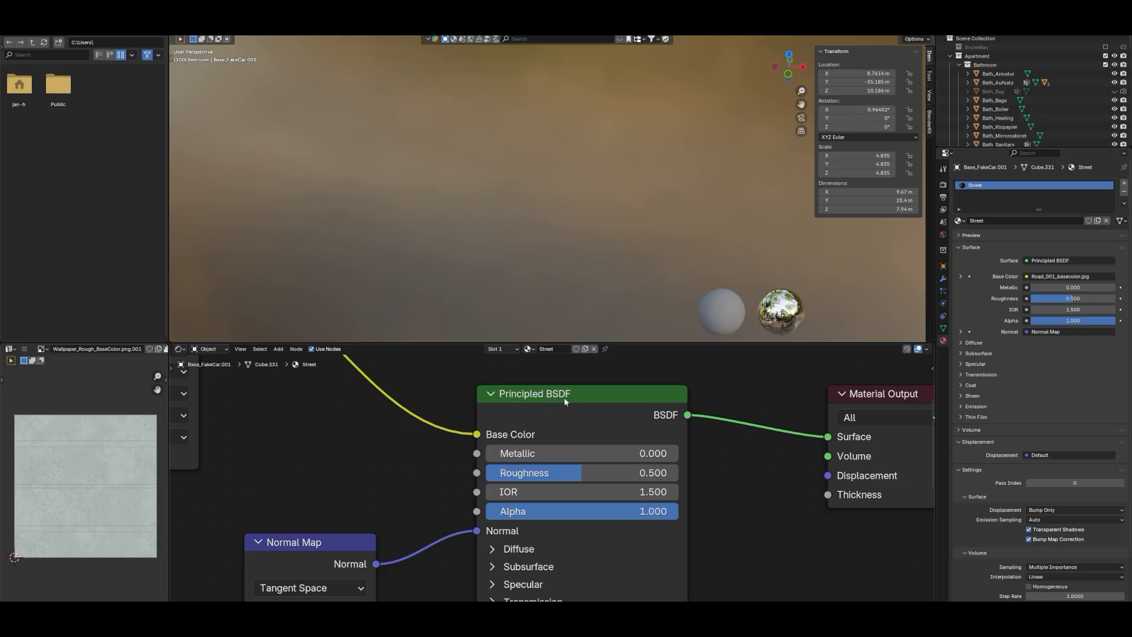
{"action": "scroll", "coordinate": [620, 431], "scroll_direction": "down", "scroll_amount": 1}
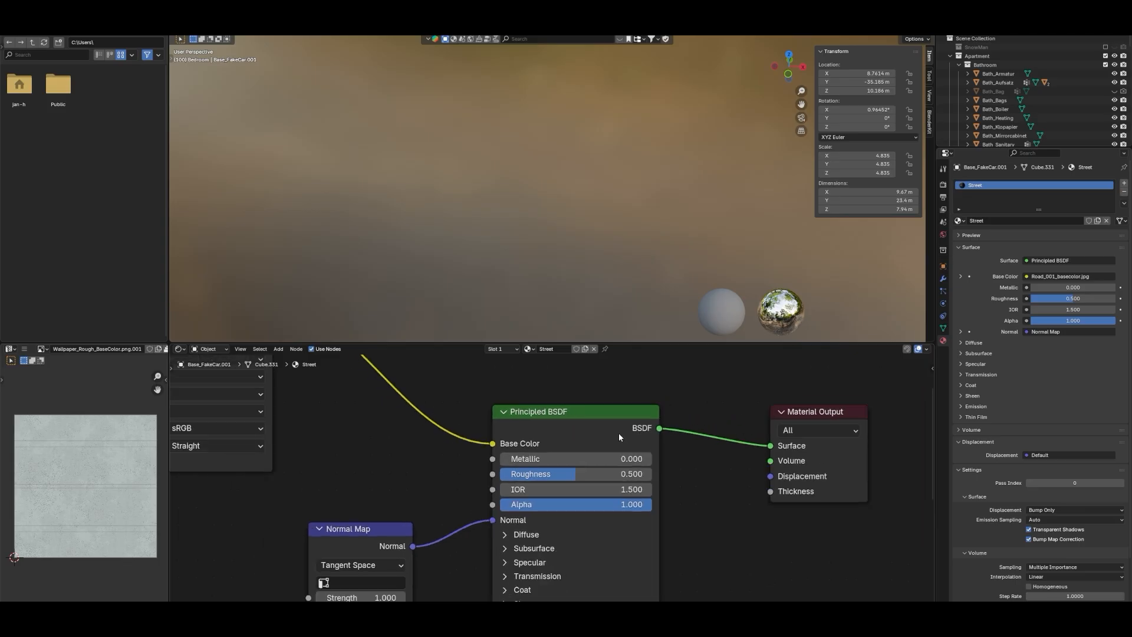
{"action": "scroll", "coordinate": [610, 455], "scroll_direction": "down", "scroll_amount": 1}
{"action": "middle_click_drag", "start_coordinate": [603, 526], "coordinate": [551, 422]}
{"action": "middle_click_drag", "start_coordinate": [673, 417], "coordinate": [649, 489]}
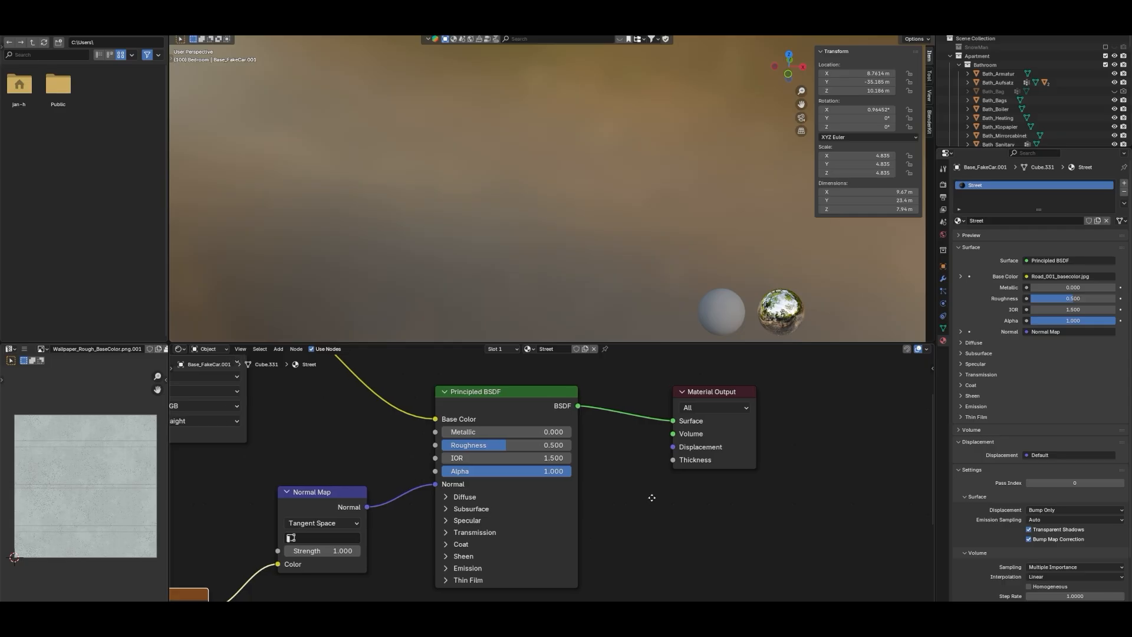
{"action": "middle_click_drag", "start_coordinate": [646, 493], "coordinate": [685, 489]}
{"action": "scroll", "coordinate": [553, 430], "scroll_direction": "up", "scroll_amount": 1}
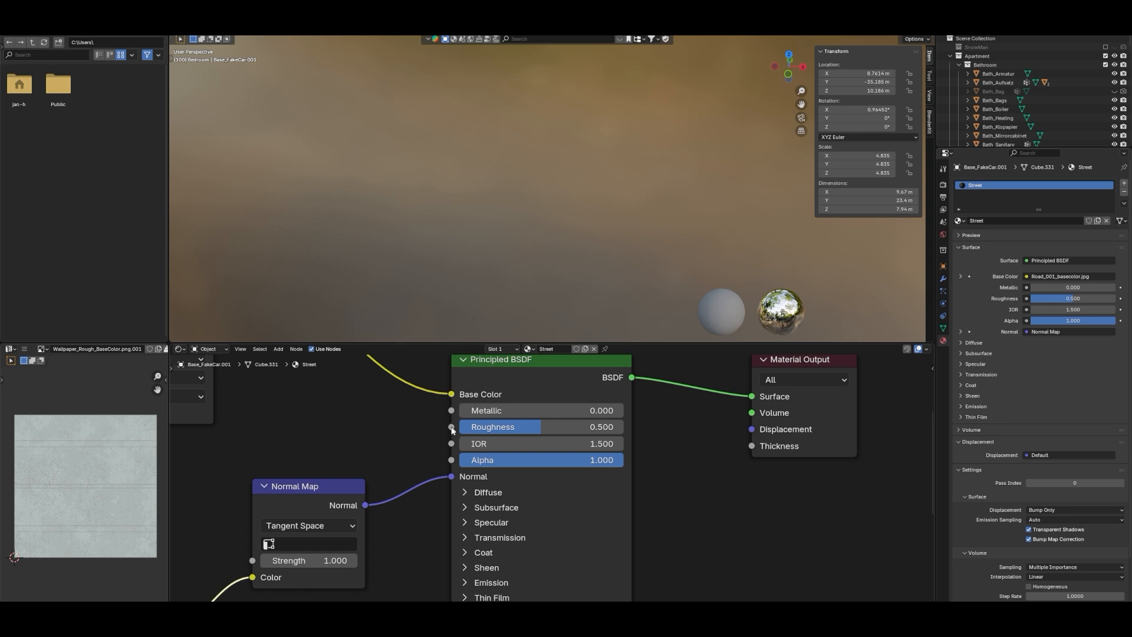
Expand the Principled BSDF's Diffuse section to examine its roughness setting, and collapse it again
{"action": "middle_click_drag", "start_coordinate": [425, 546], "coordinate": [419, 453]}
{"action": "left_click", "coordinate": [462, 400]}
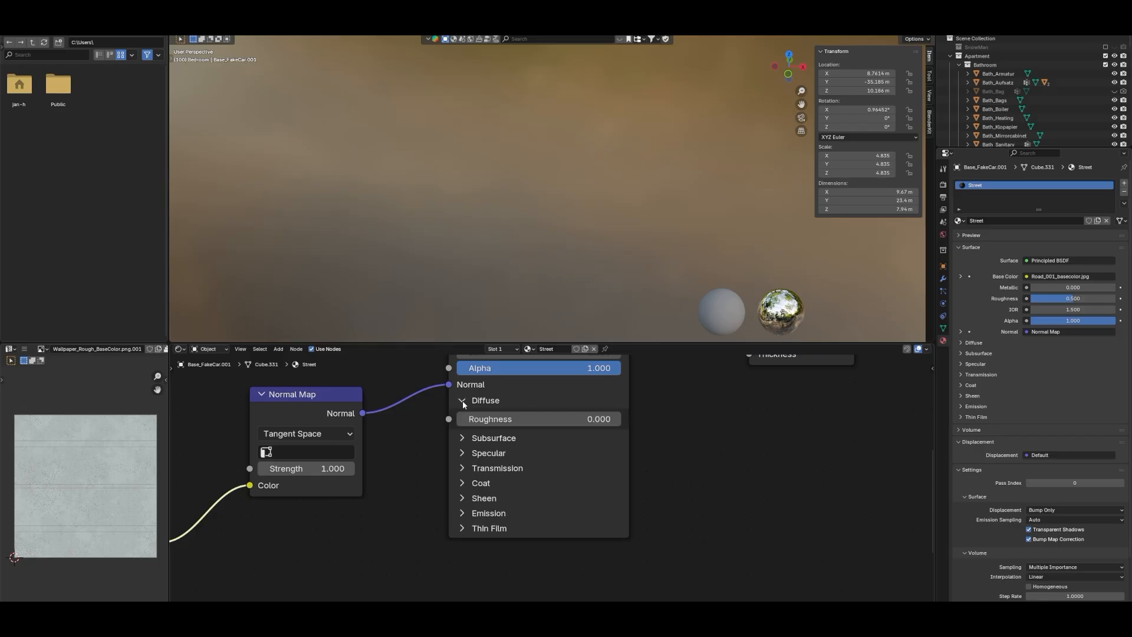
{"action": "left_click", "coordinate": [463, 400]}
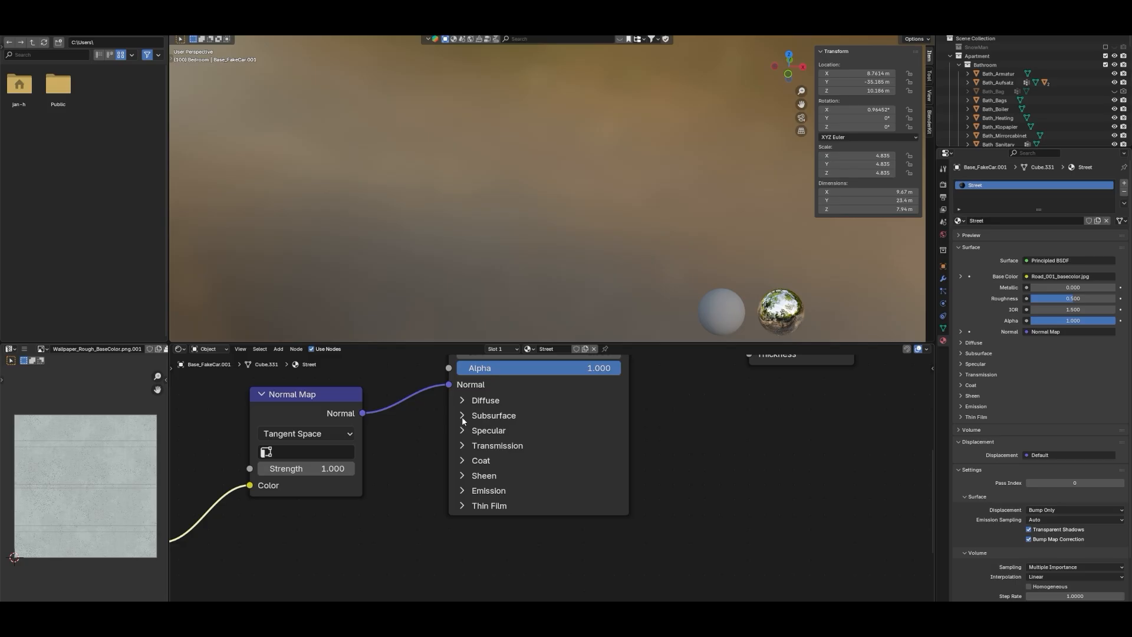
Expand the Principled BSDF's Subsurface section to examine its method, weight, radius, scale and anisotropy, and collapse it again
{"action": "left_click", "coordinate": [463, 416]}
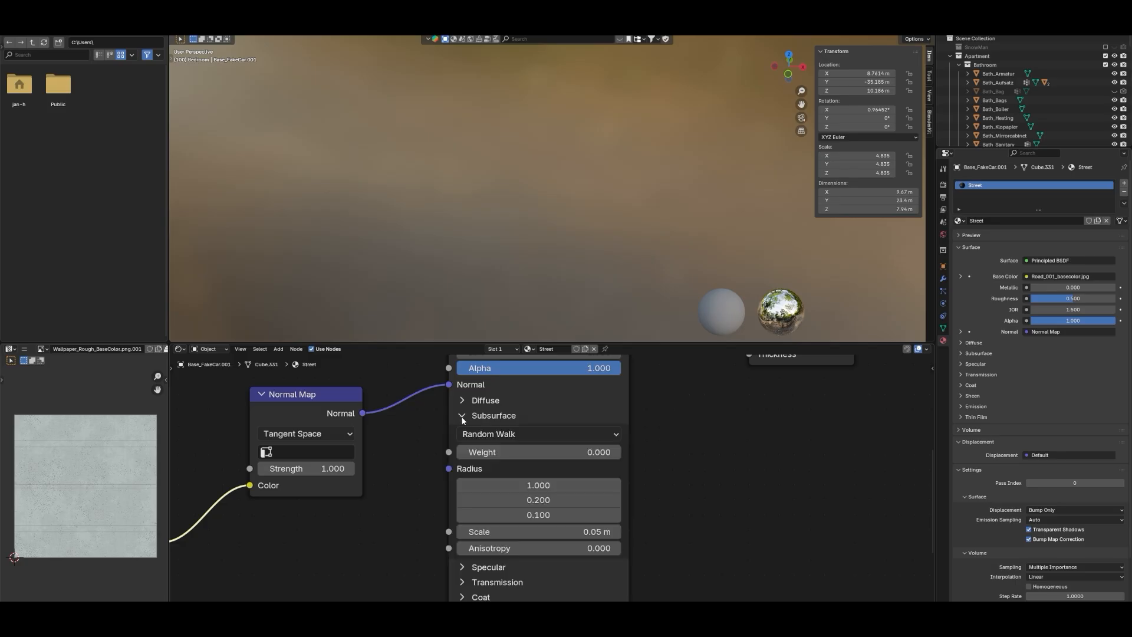
{"action": "scroll", "coordinate": [476, 416], "scroll_direction": "down", "scroll_amount": 2}
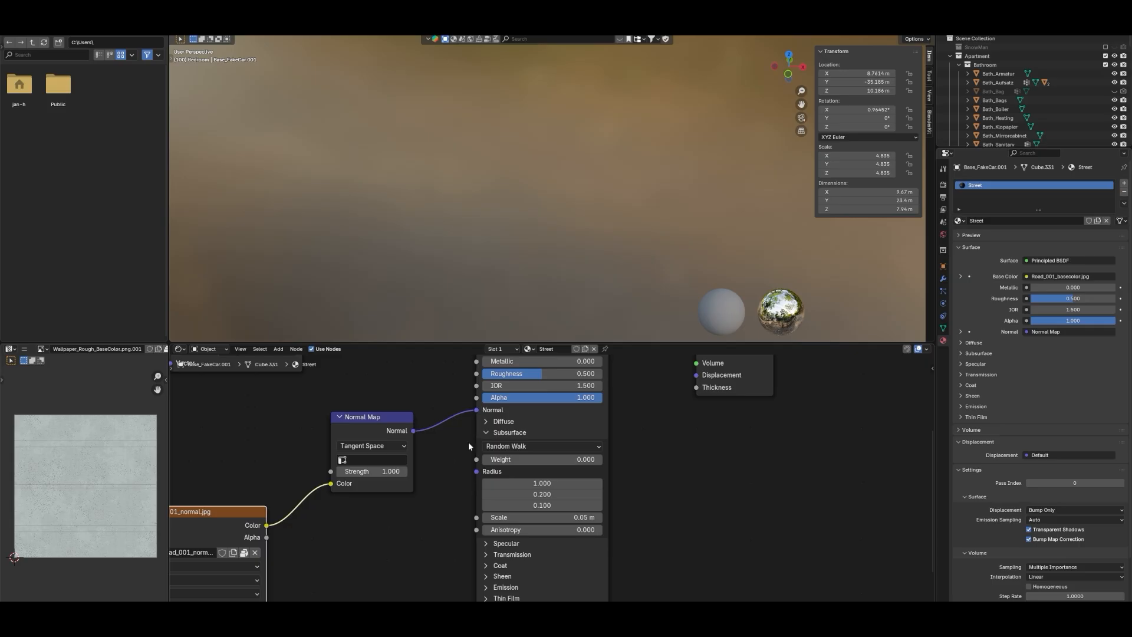
{"action": "middle_click_drag", "start_coordinate": [459, 458], "coordinate": [452, 433]}
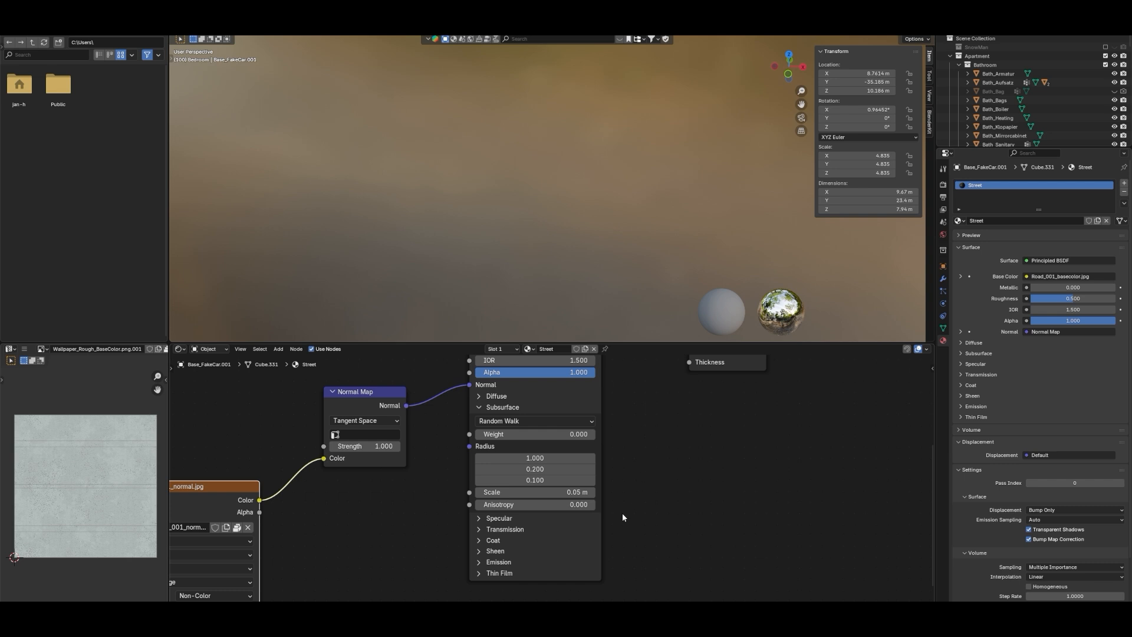
{"action": "scroll", "coordinate": [625, 510], "scroll_direction": "up", "scroll_amount": 2}
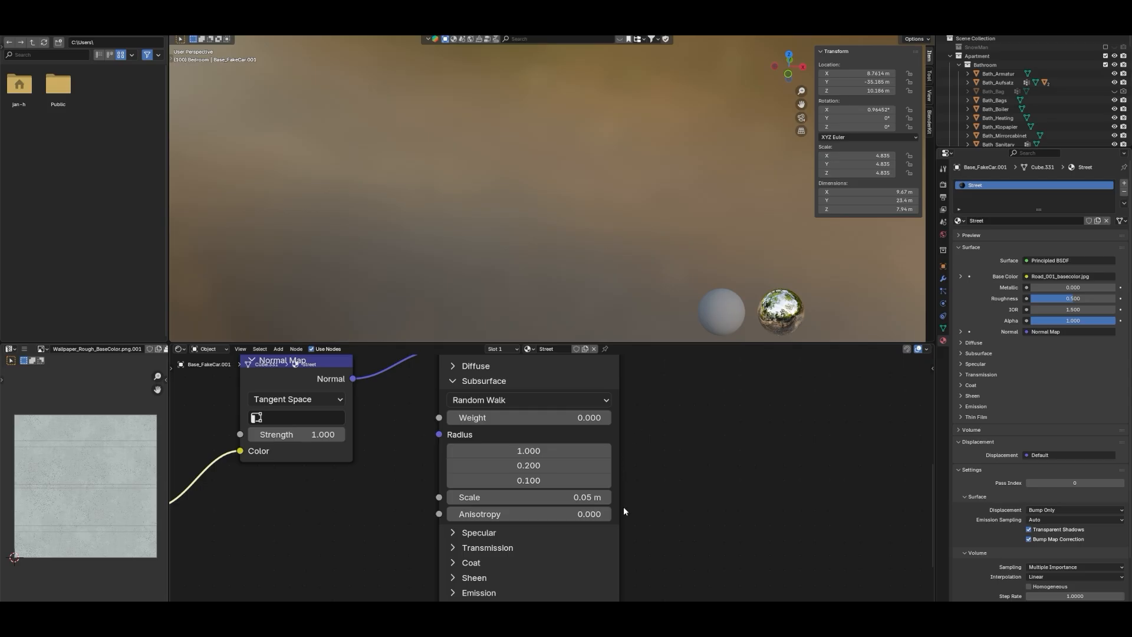
{"action": "scroll", "coordinate": [502, 458], "scroll_direction": "up", "scroll_amount": 1}
{"action": "scroll", "coordinate": [502, 458], "scroll_direction": "up", "scroll_amount": 1}
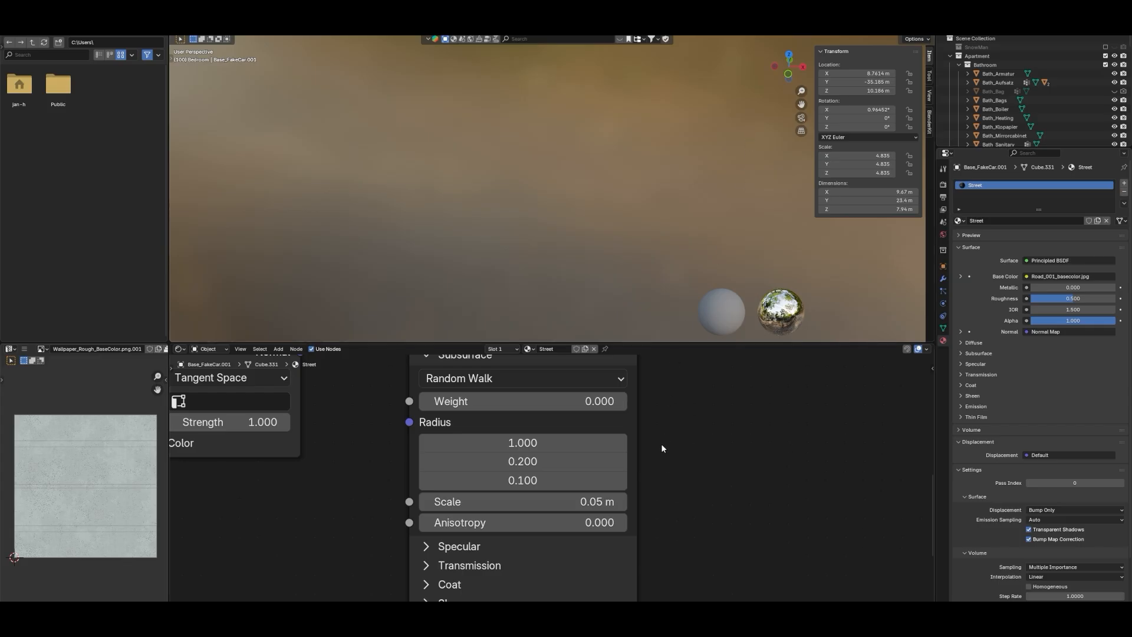
{"action": "scroll", "coordinate": [497, 434], "scroll_direction": "up", "scroll_amount": 2}
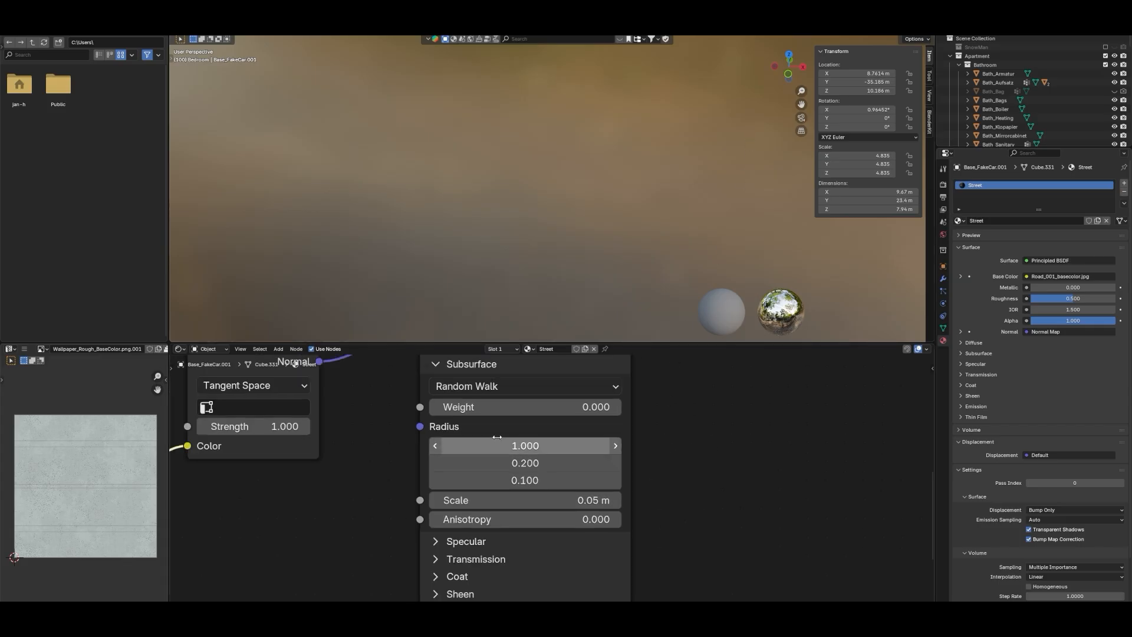
{"action": "scroll", "coordinate": [497, 433], "scroll_direction": "down", "scroll_amount": 1}
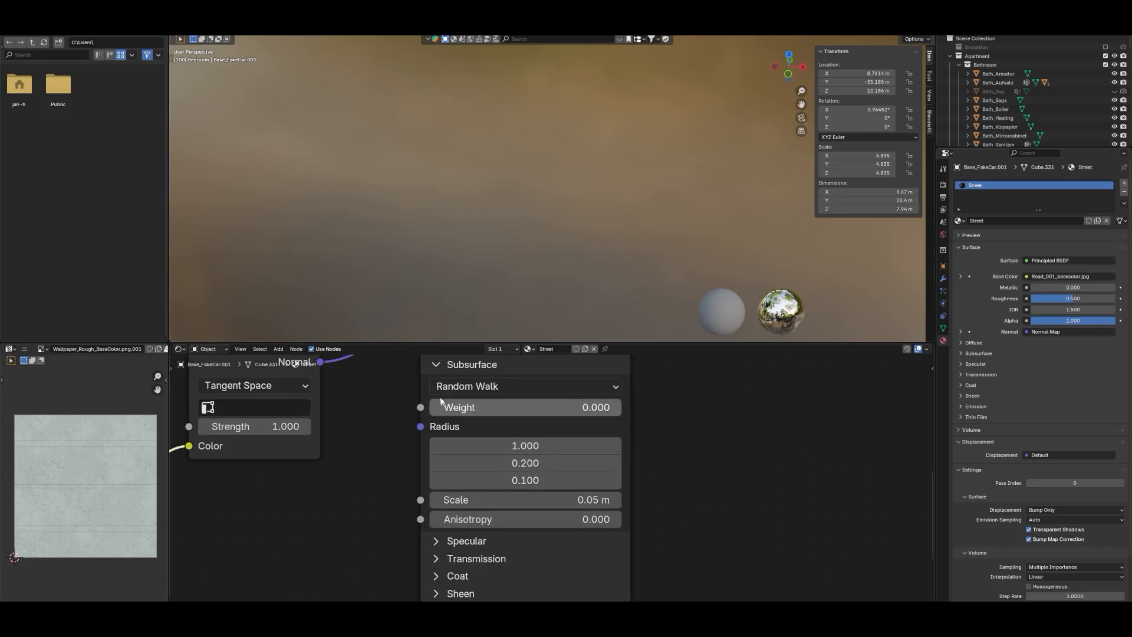
{"action": "left_click", "coordinate": [436, 364]}
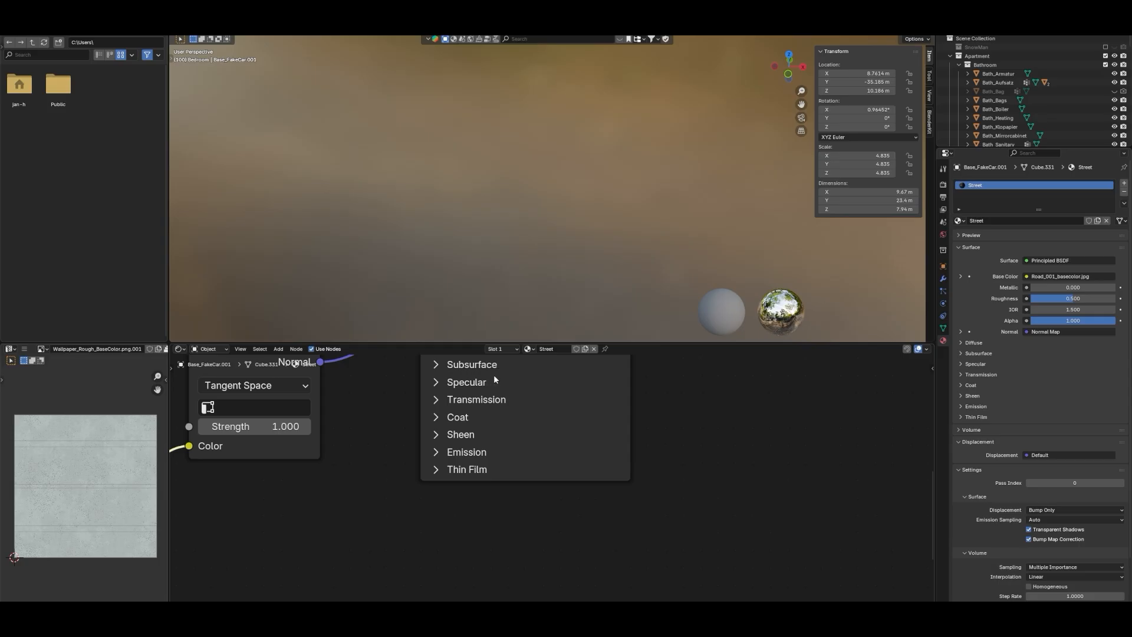
Expand the Principled BSDF's Specular section to examine its IOR level, tint and anisotropic settings, and collapse it again
{"action": "left_click", "coordinate": [438, 381]}
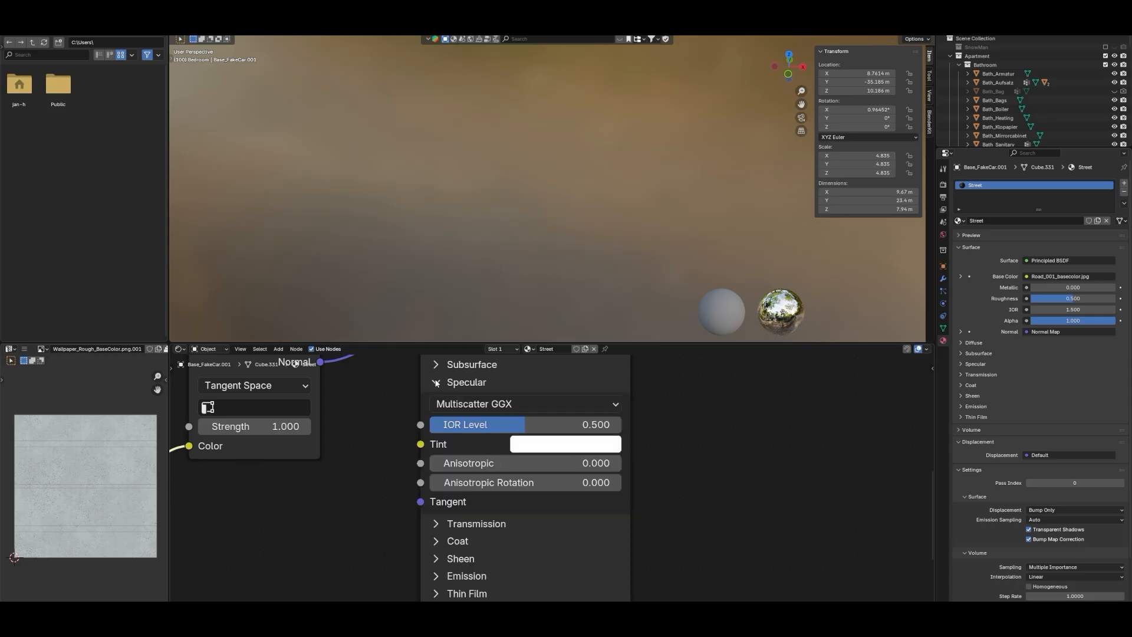
{"action": "scroll", "coordinate": [458, 433], "scroll_direction": "down", "scroll_amount": 2}
{"action": "scroll", "coordinate": [618, 453], "scroll_direction": "up", "scroll_amount": 3}
{"action": "middle_click_drag", "start_coordinate": [682, 493], "coordinate": [666, 499]}
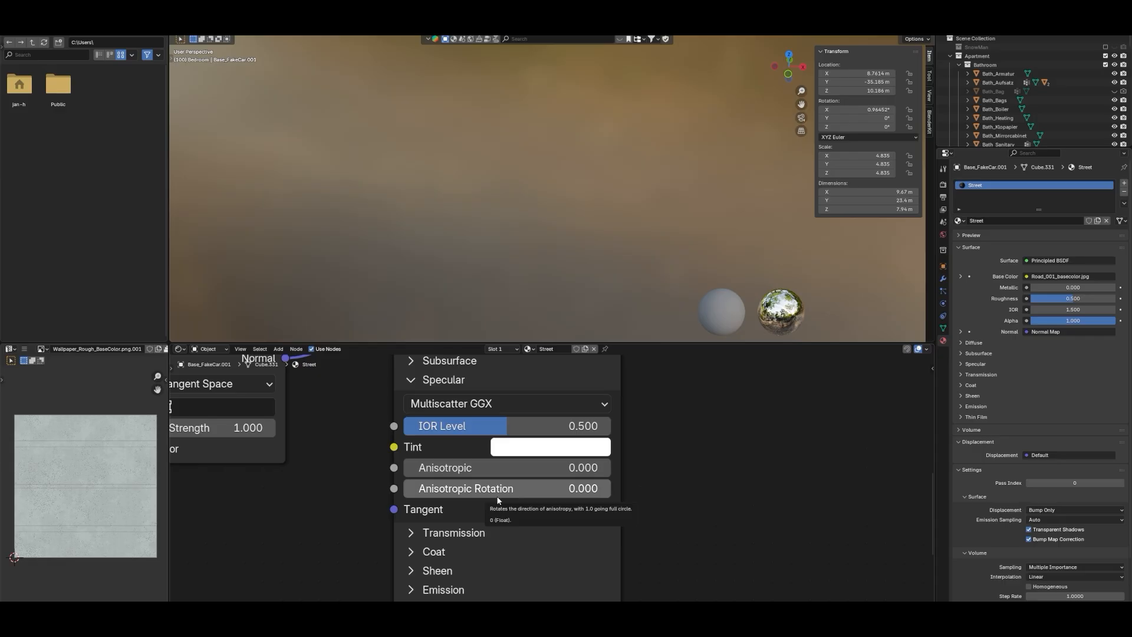
{"action": "left_click", "coordinate": [407, 380]}
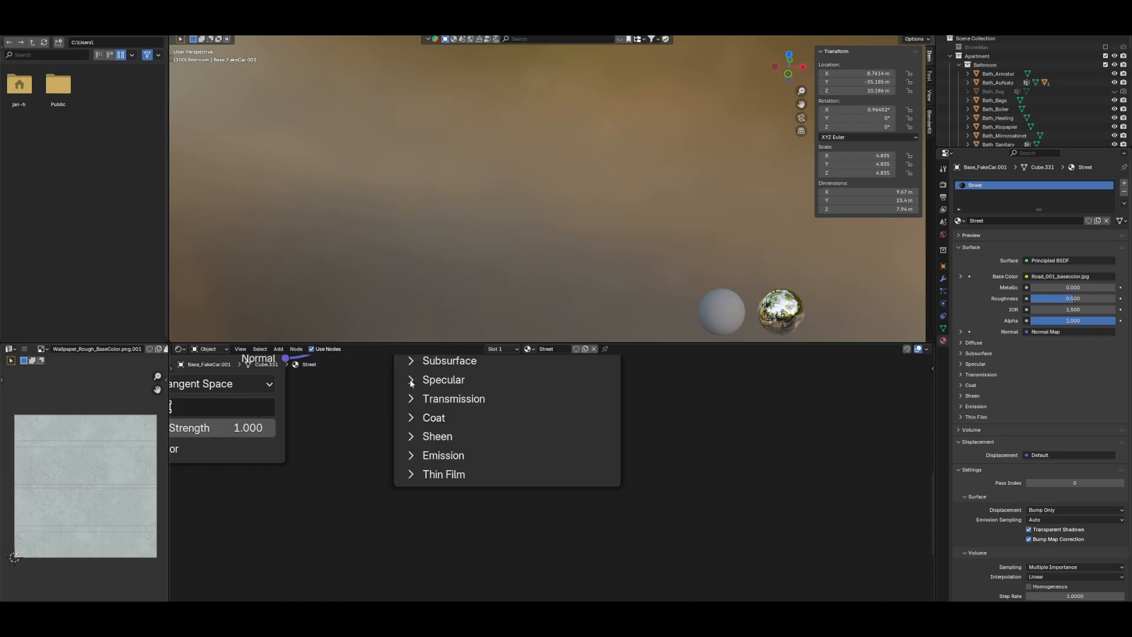
Examine the Transmission and Coat sections of the Principled BSDF one at a time, collapsing each after viewing
{"action": "left_click", "coordinate": [414, 398]}
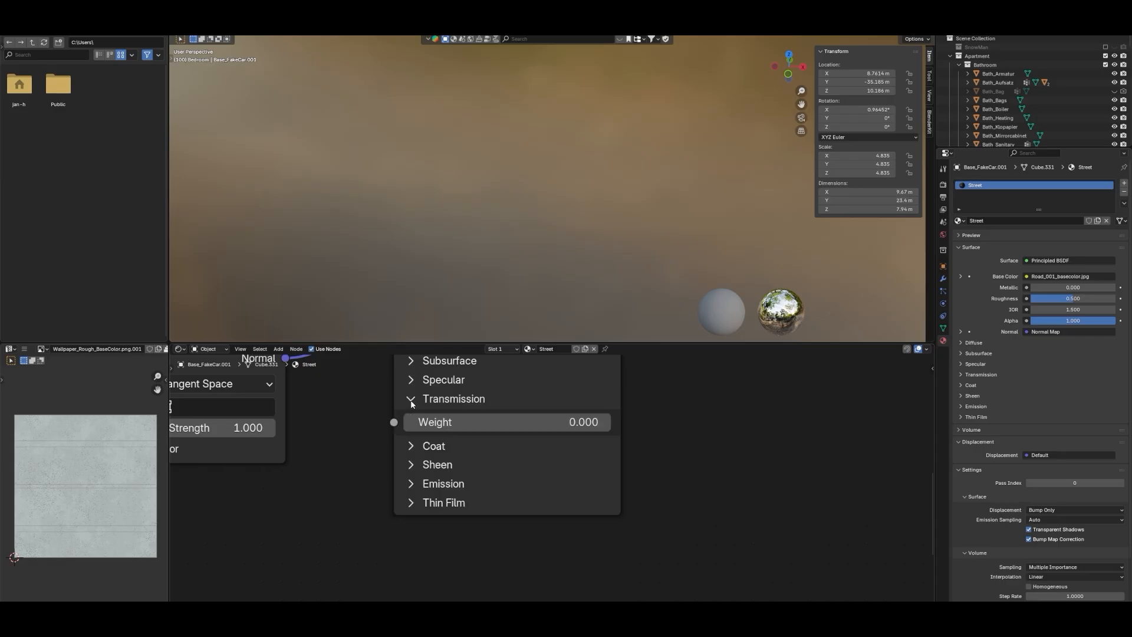
{"action": "left_click", "coordinate": [412, 399]}
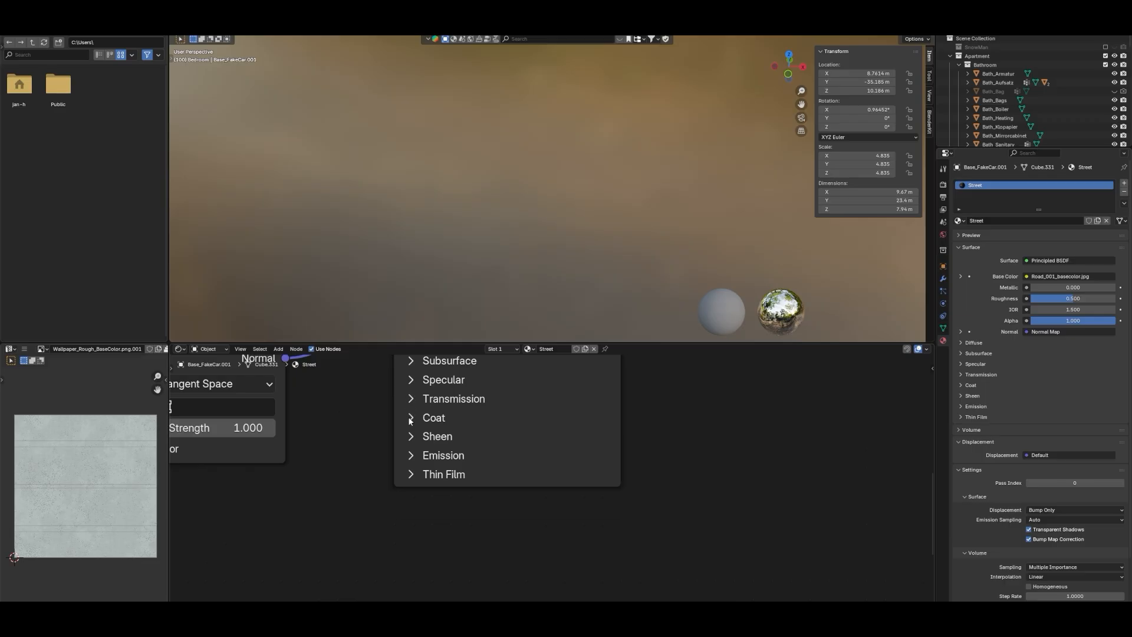
{"action": "left_click", "coordinate": [411, 418]}
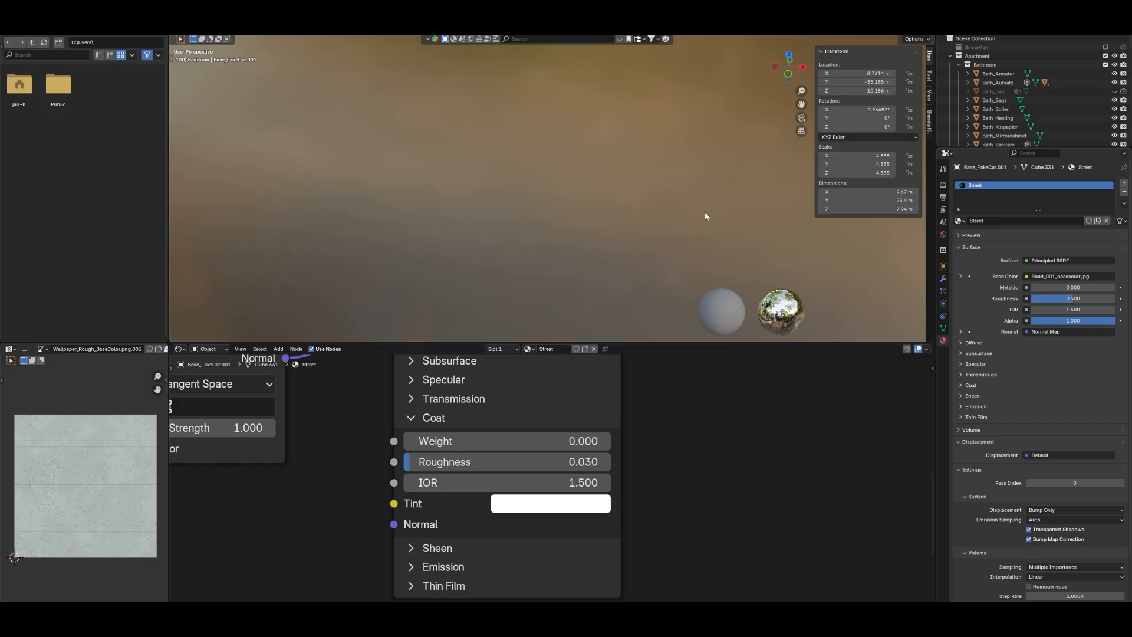
{"action": "left_click", "coordinate": [411, 419]}
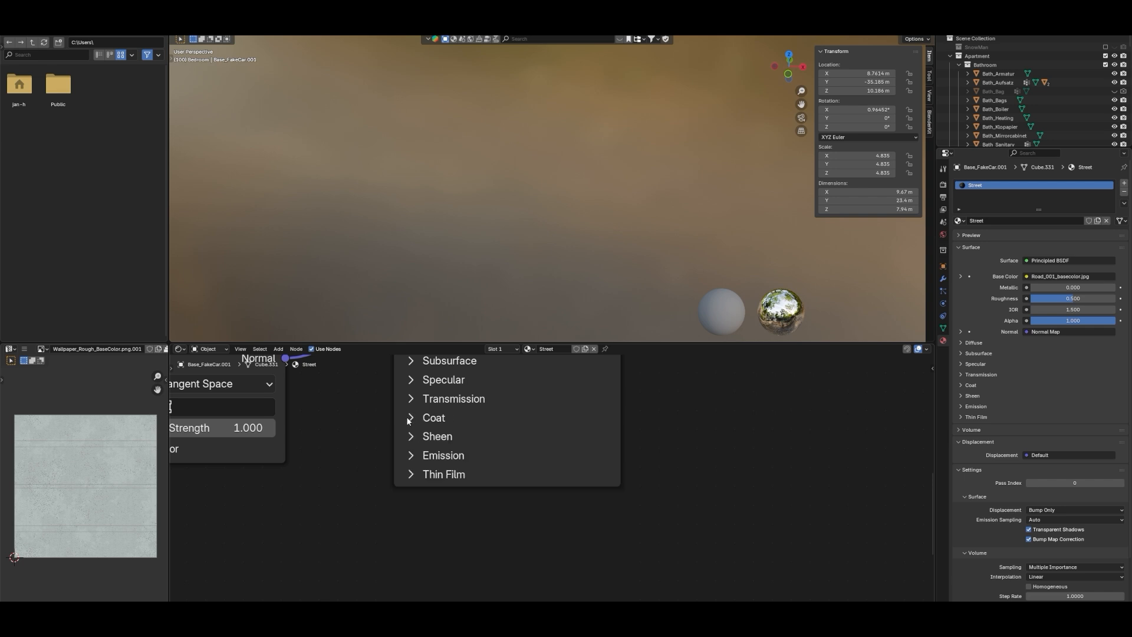
Examine the Sheen, Emission and Thin Film sections of the Principled BSDF one at a time, leaving Thin Film expanded
{"action": "left_click", "coordinate": [409, 438]}
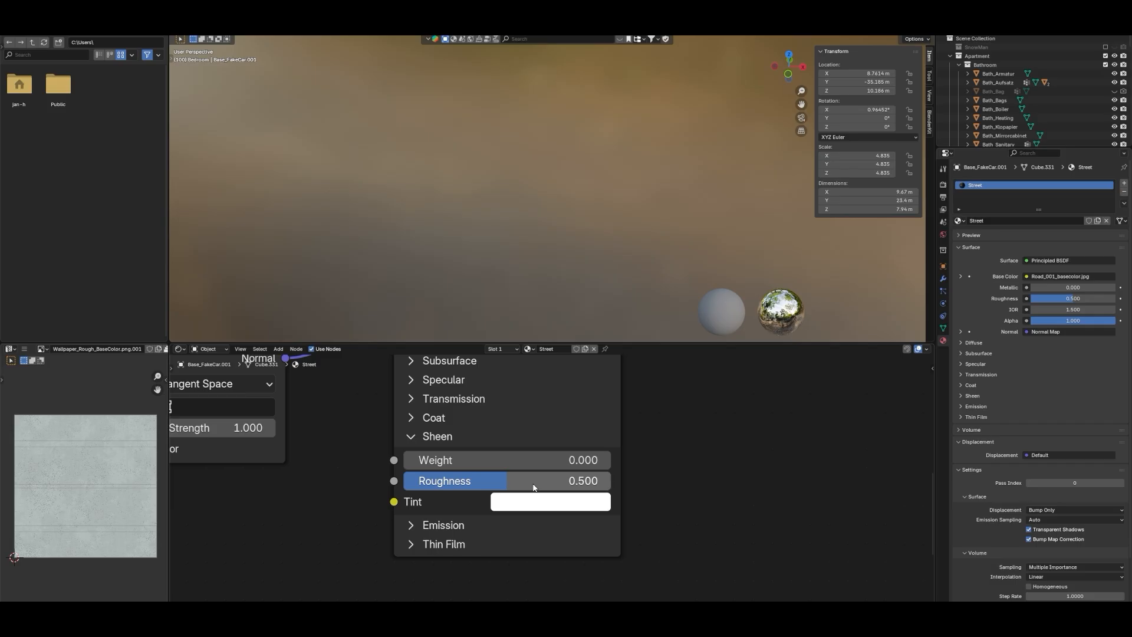
{"action": "left_click", "coordinate": [411, 437]}
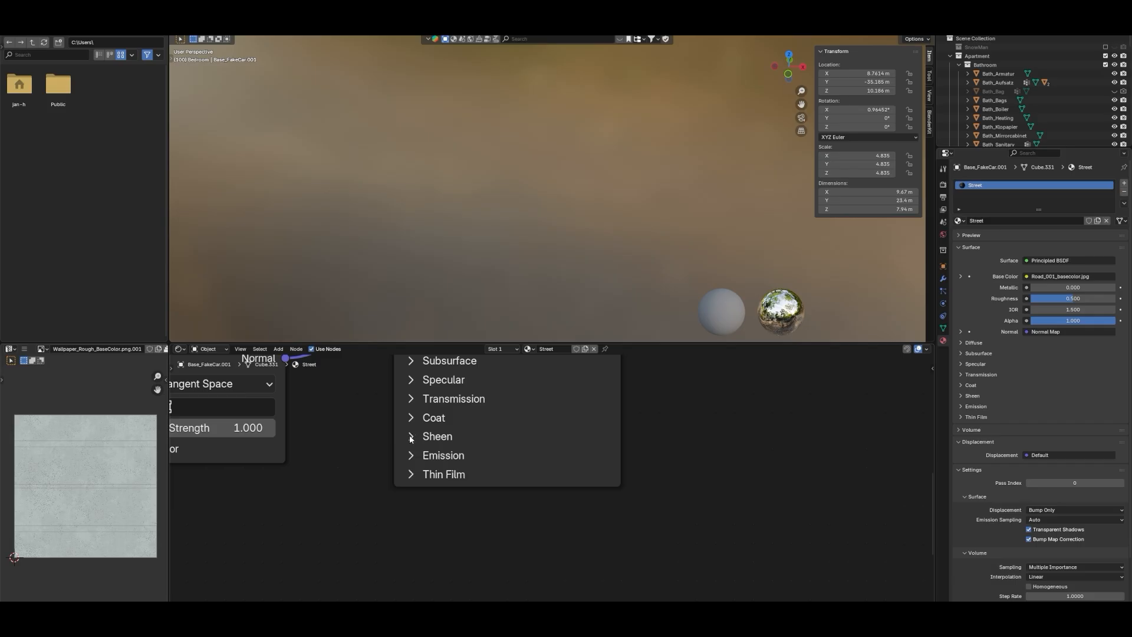
{"action": "left_click", "coordinate": [411, 456]}
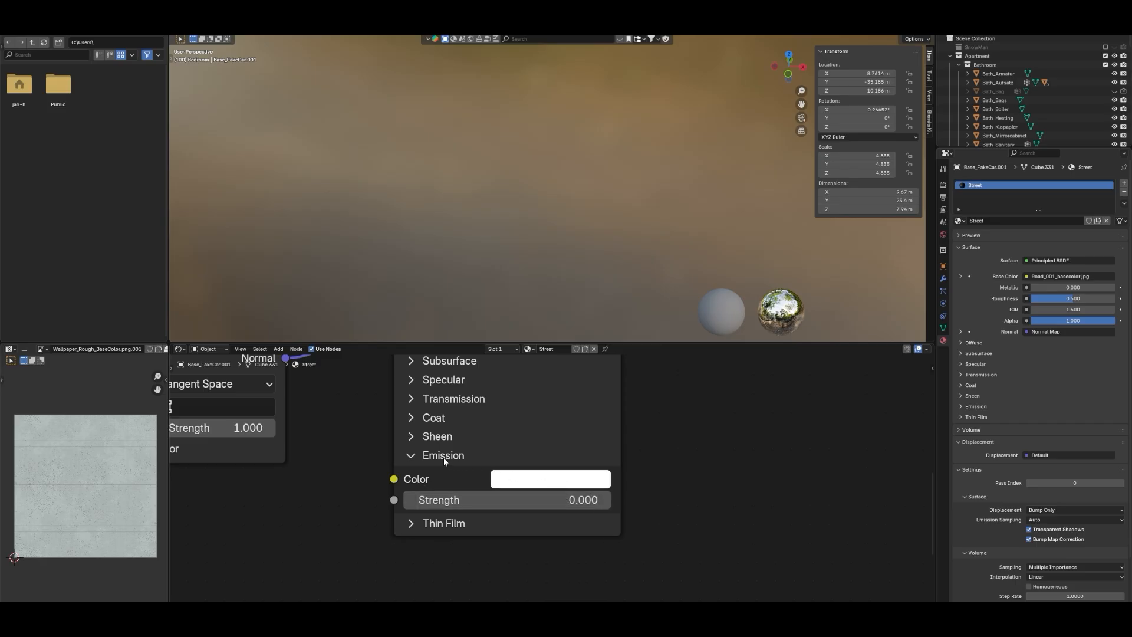
{"action": "left_click", "coordinate": [410, 456]}
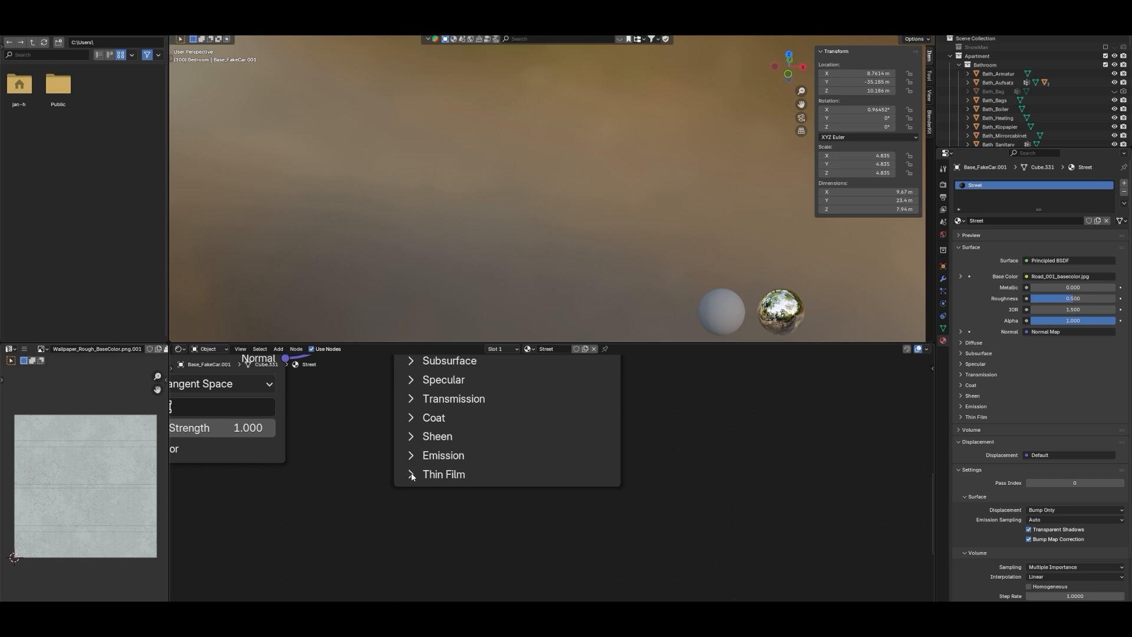
{"action": "left_click", "coordinate": [411, 474]}
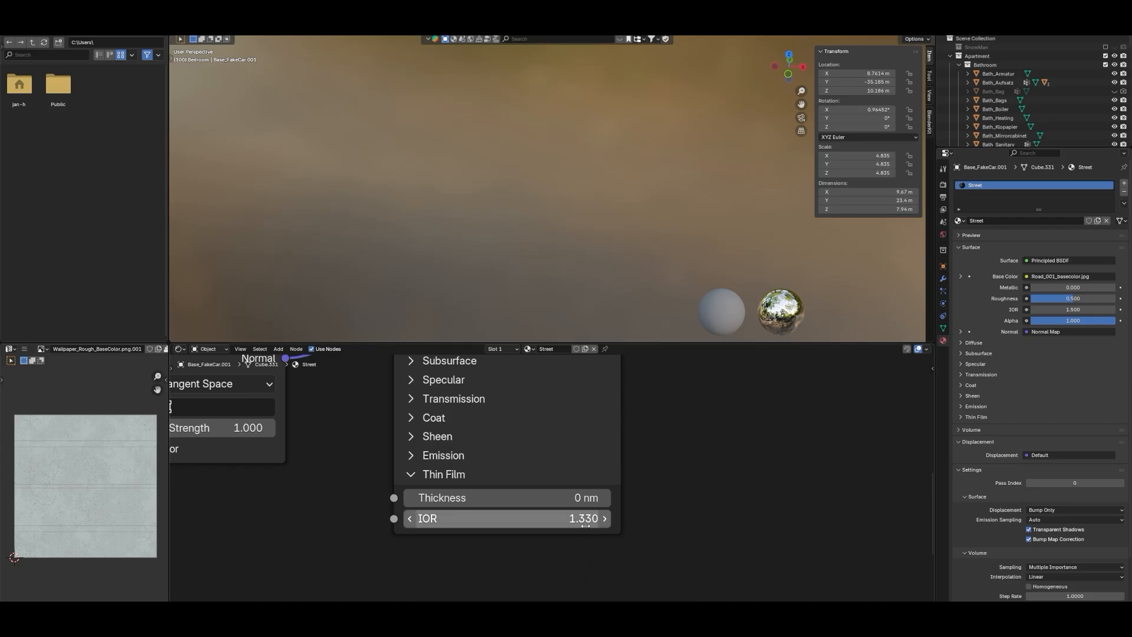
Collapse the Principled BSDF's Thin Film section and examine the node's main inputs from Base Color to Normal
{"action": "left_click", "coordinate": [415, 475]}
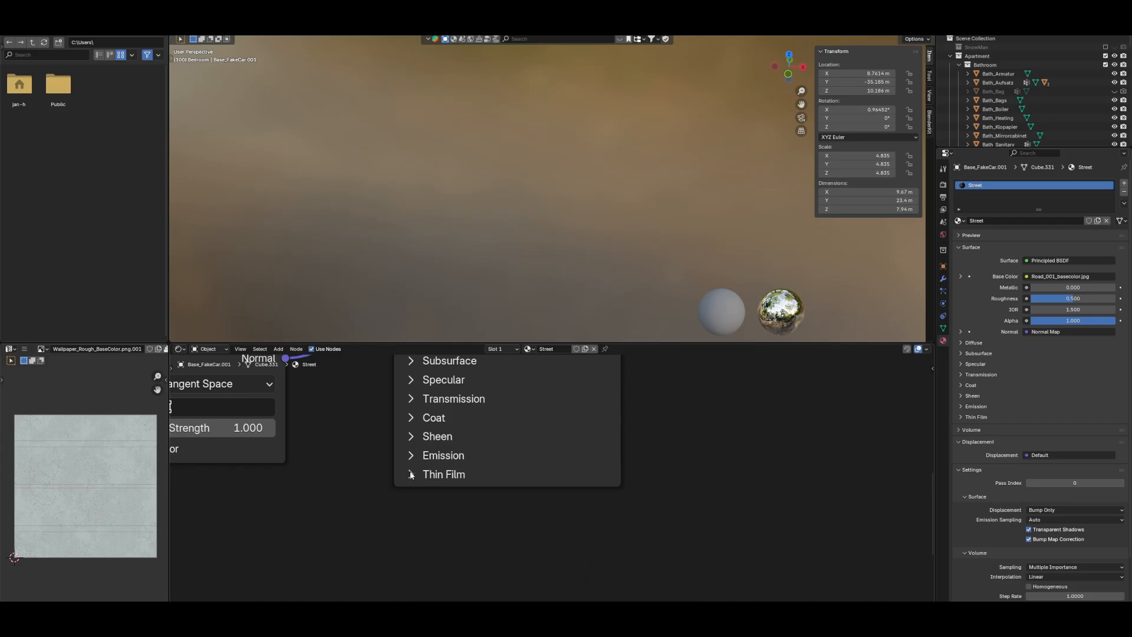
{"action": "scroll", "coordinate": [646, 524], "scroll_direction": "down", "scroll_amount": 3}
{"action": "scroll", "coordinate": [643, 519], "scroll_direction": "down", "scroll_amount": 1}
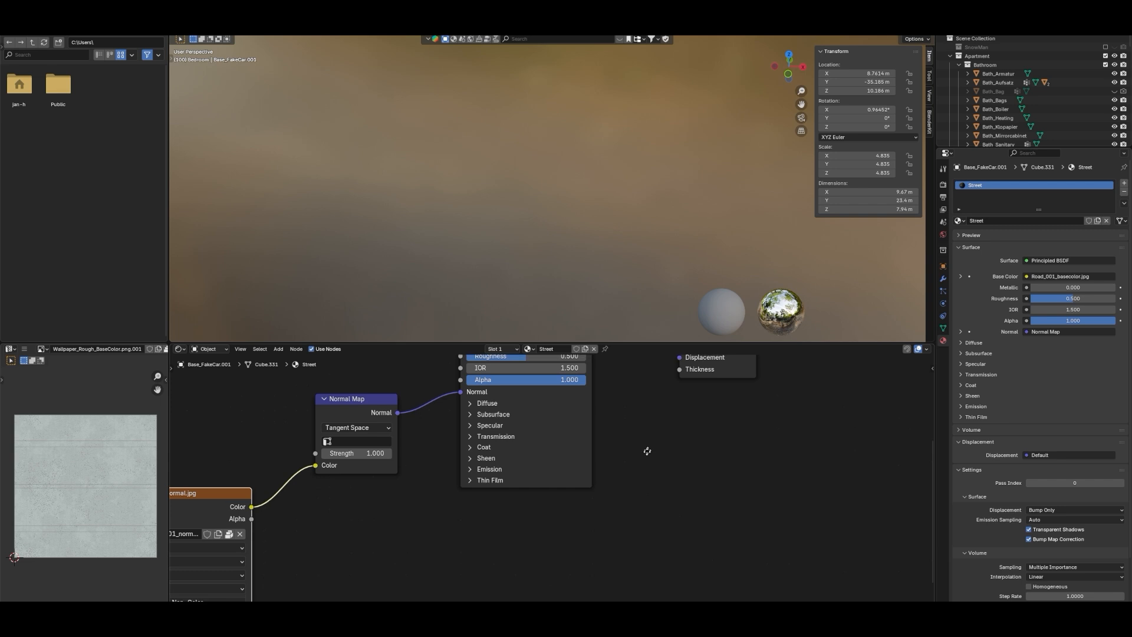
{"action": "middle_click_drag", "start_coordinate": [646, 450], "coordinate": [600, 540]}
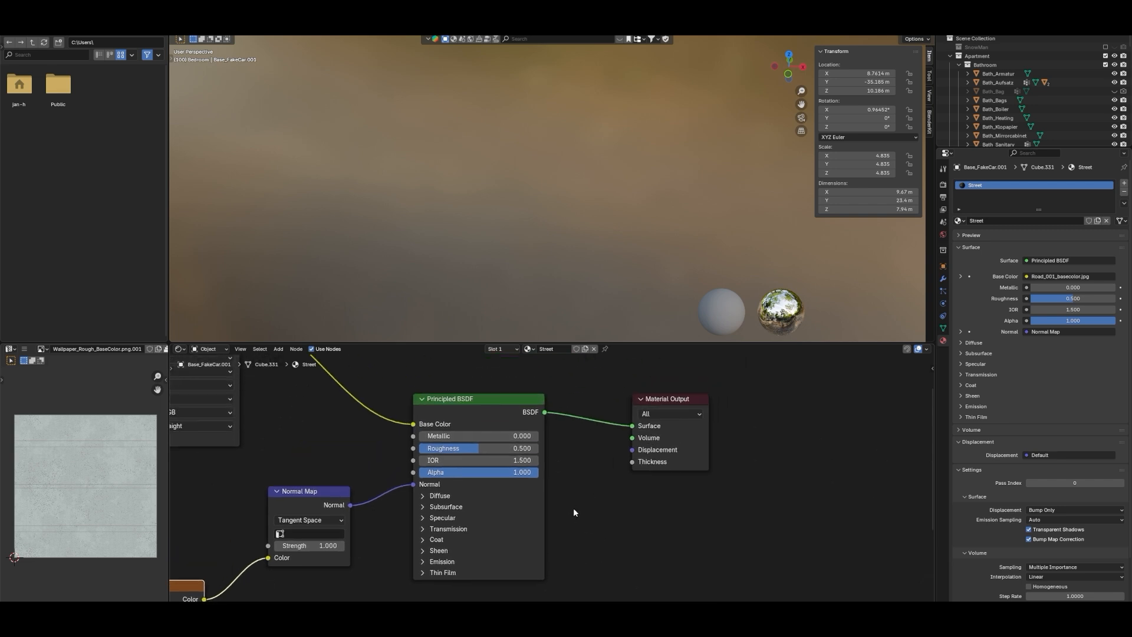
{"action": "scroll", "coordinate": [594, 508], "scroll_direction": "down", "scroll_amount": 2}
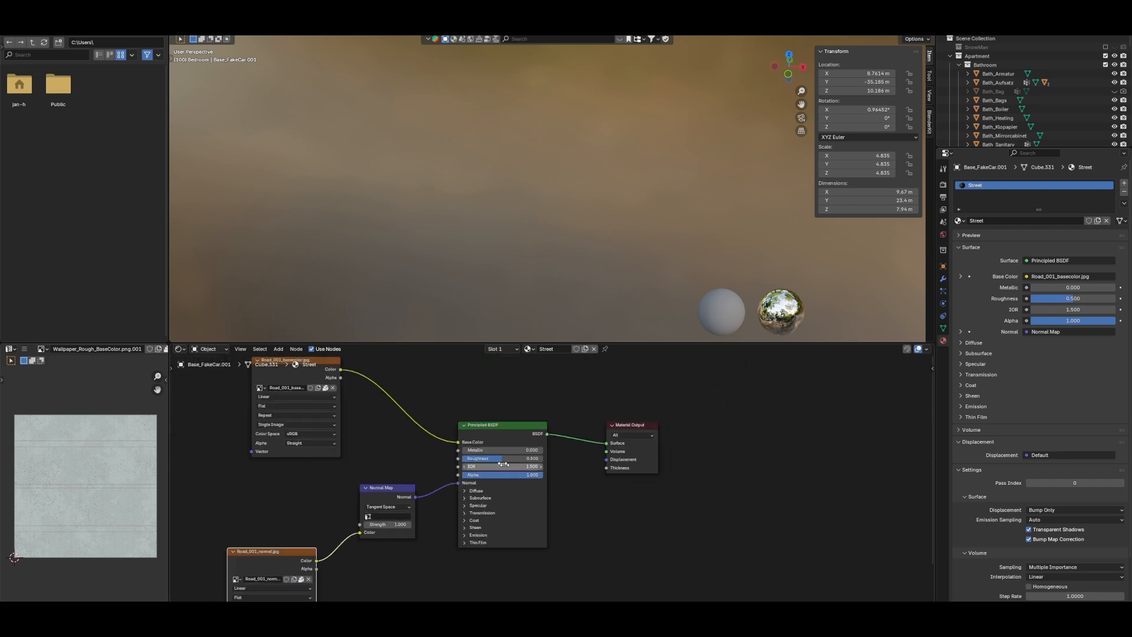
{"action": "scroll", "coordinate": [490, 466], "scroll_direction": "up", "scroll_amount": 3}
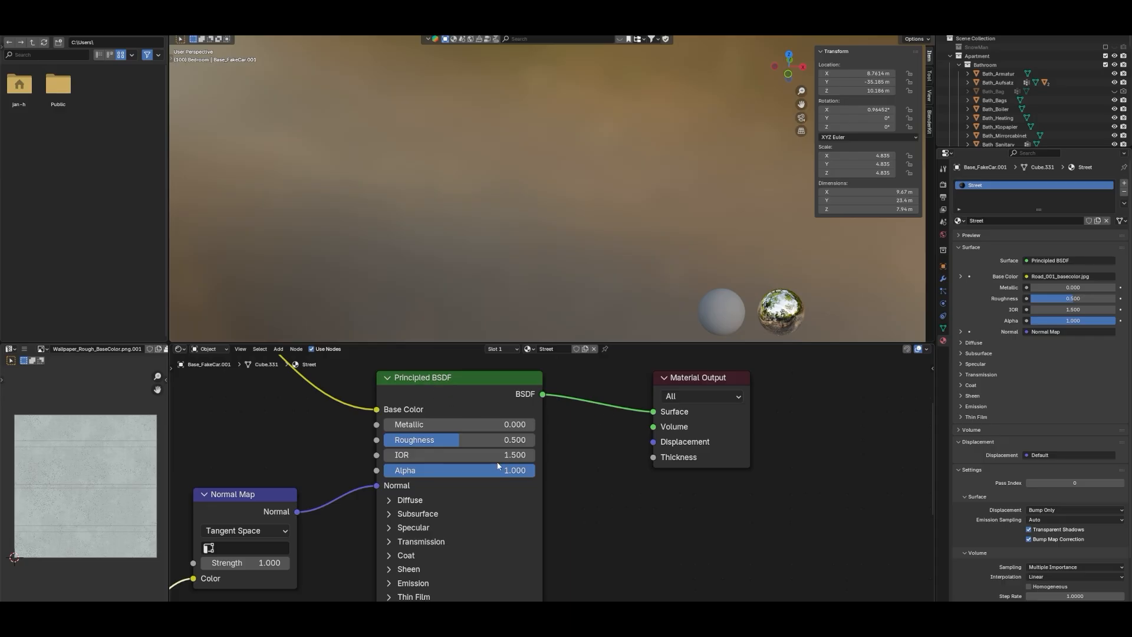
{"action": "scroll", "coordinate": [489, 480], "scroll_direction": "down", "scroll_amount": 2}
{"action": "scroll", "coordinate": [597, 512], "scroll_direction": "down", "scroll_amount": 1}
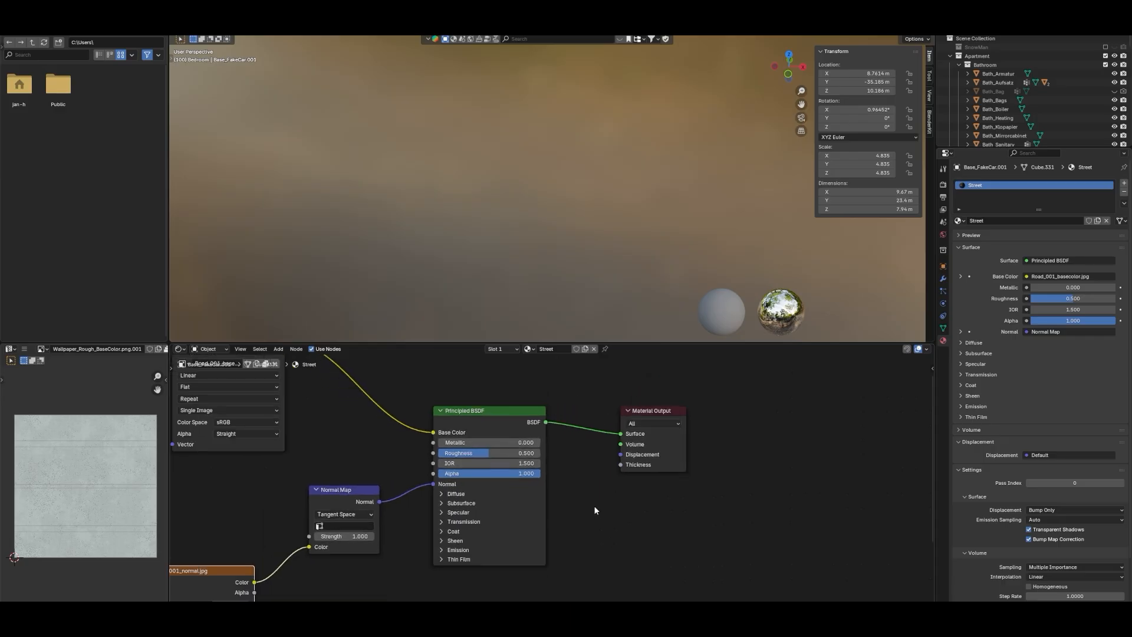
{"action": "middle_click_drag", "start_coordinate": [606, 523], "coordinate": [626, 505]}
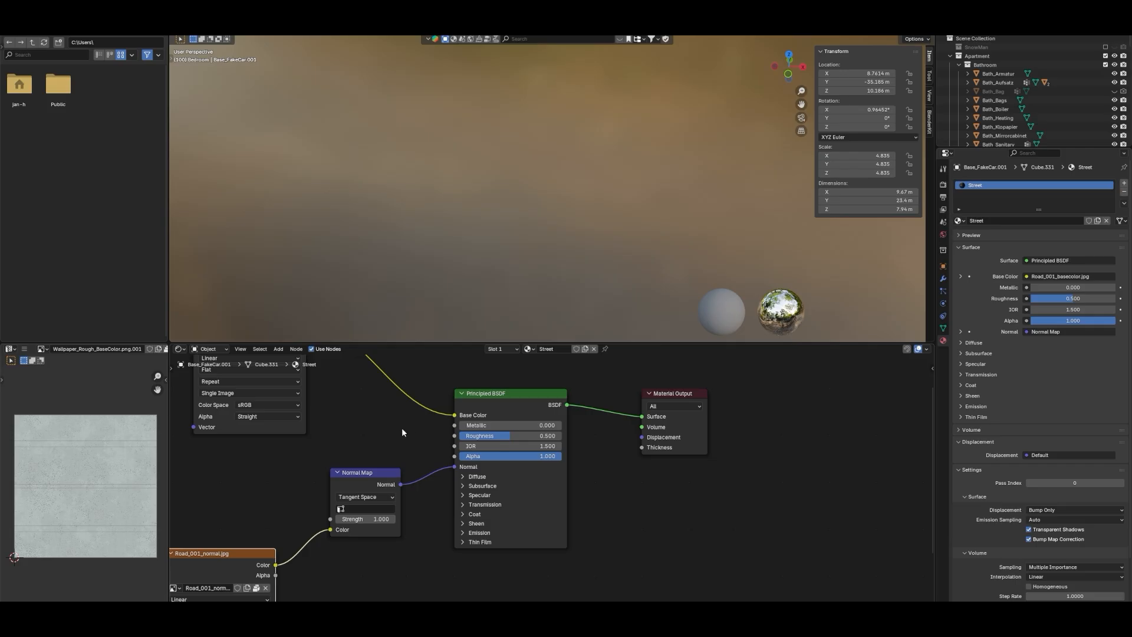
Review the Street material's texture connections and select the Material Output node to examine its Surface, Volume, Displacement and Thickness inputs
{"action": "middle_click_drag", "start_coordinate": [405, 432], "coordinate": [455, 445]}
{"action": "scroll", "coordinate": [458, 447], "scroll_direction": "down", "scroll_amount": 2}
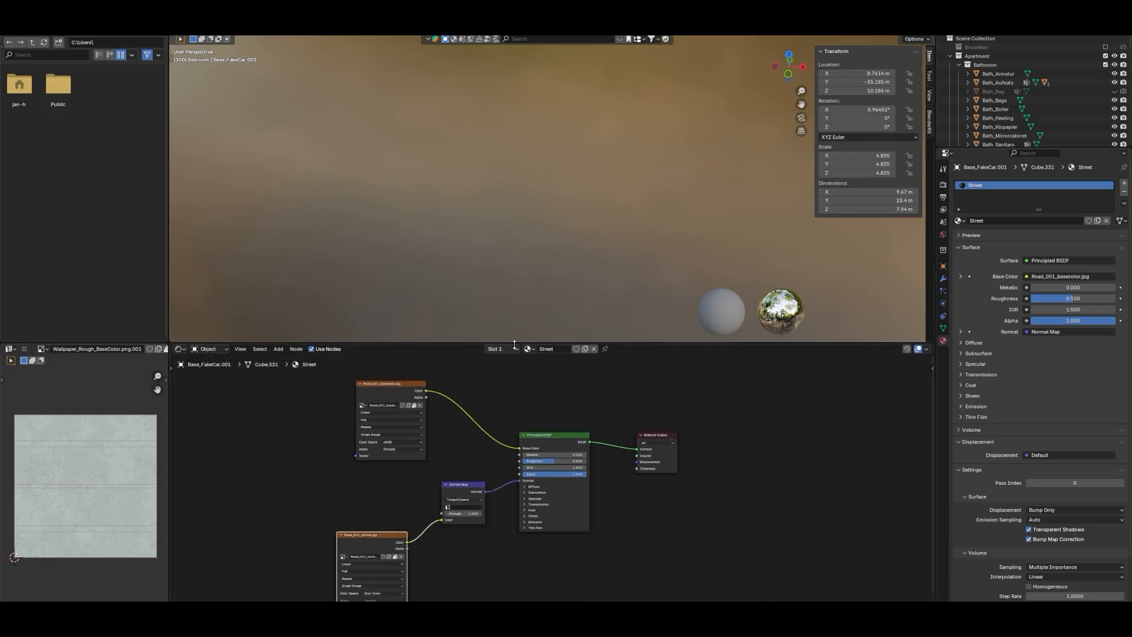
{"action": "scroll", "coordinate": [599, 503], "scroll_direction": "up", "scroll_amount": 4}
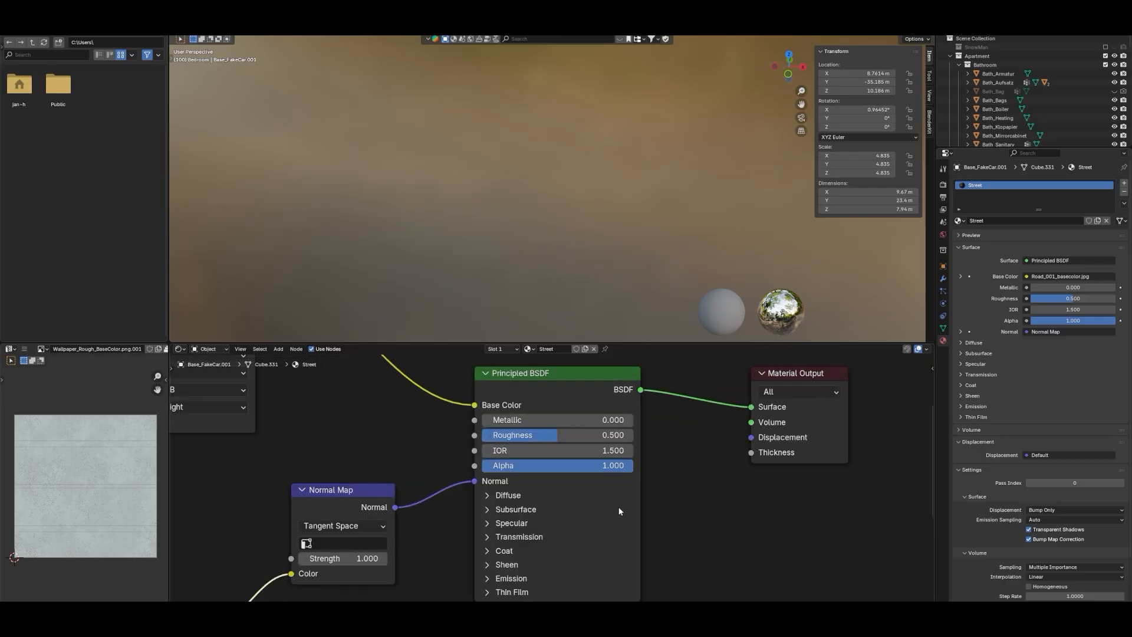
{"action": "mouse_move", "coordinate": [781, 380]}
{"action": "left_mouse_down"}
{"action": "mouse_move", "coordinate": [788, 409]}
{"action": "mouse_move", "coordinate": [784, 380]}
{"action": "left_mouse_up"}
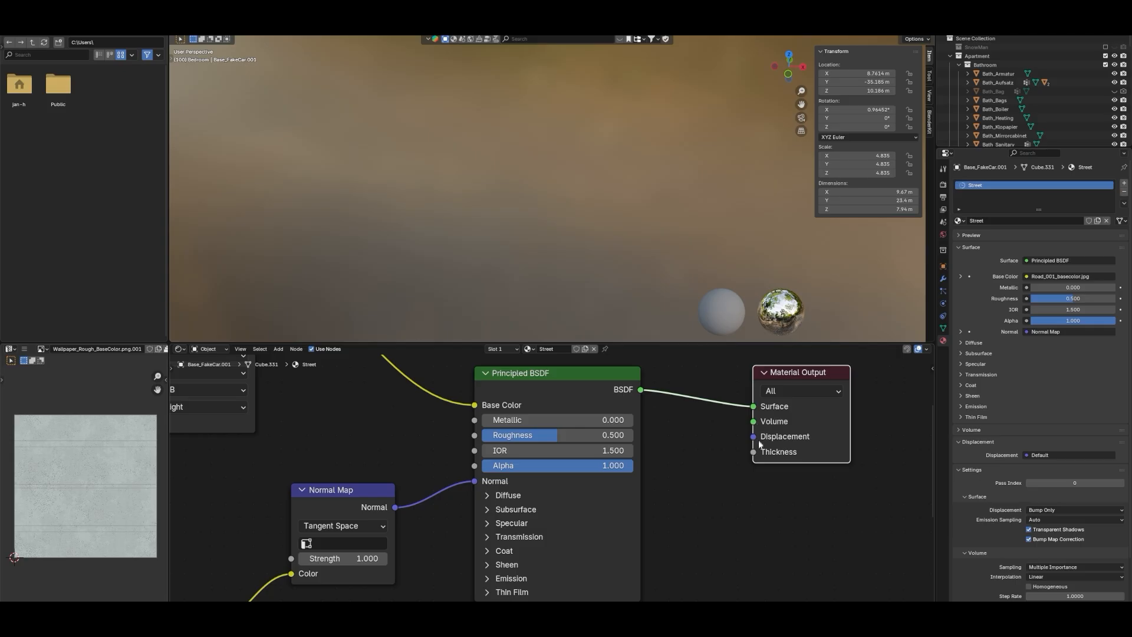
{"action": "middle_click_drag", "start_coordinate": [756, 448], "coordinate": [483, 467]}
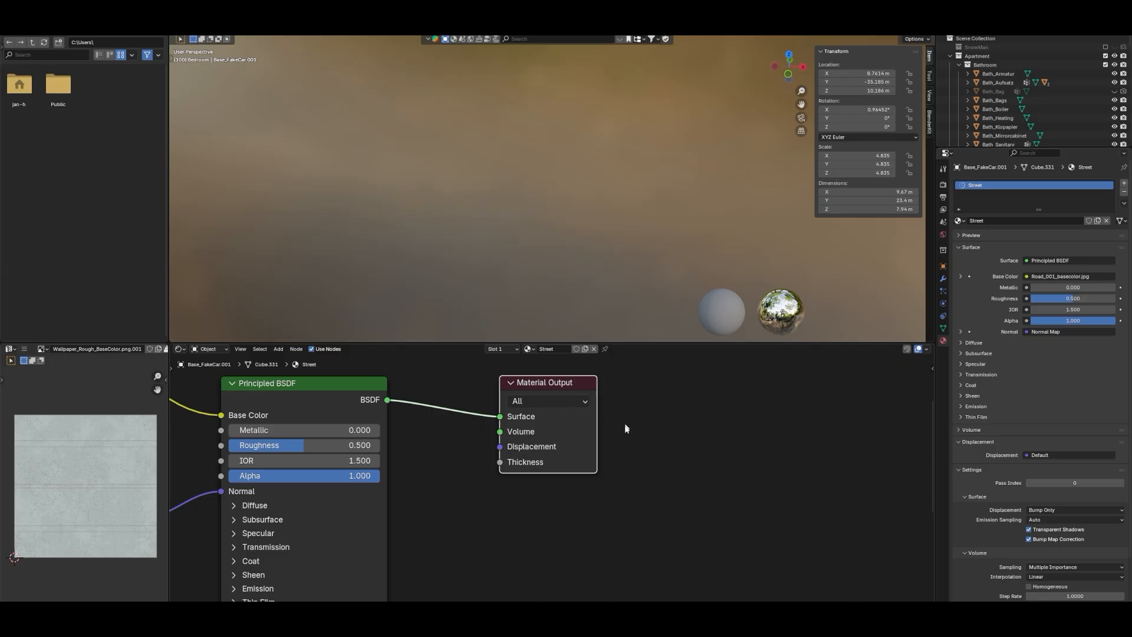
Switch to the Road texture folder in File Explorer and open Material_1809.jpg for viewing
{"action": "key", "text": "alt+Tab"}
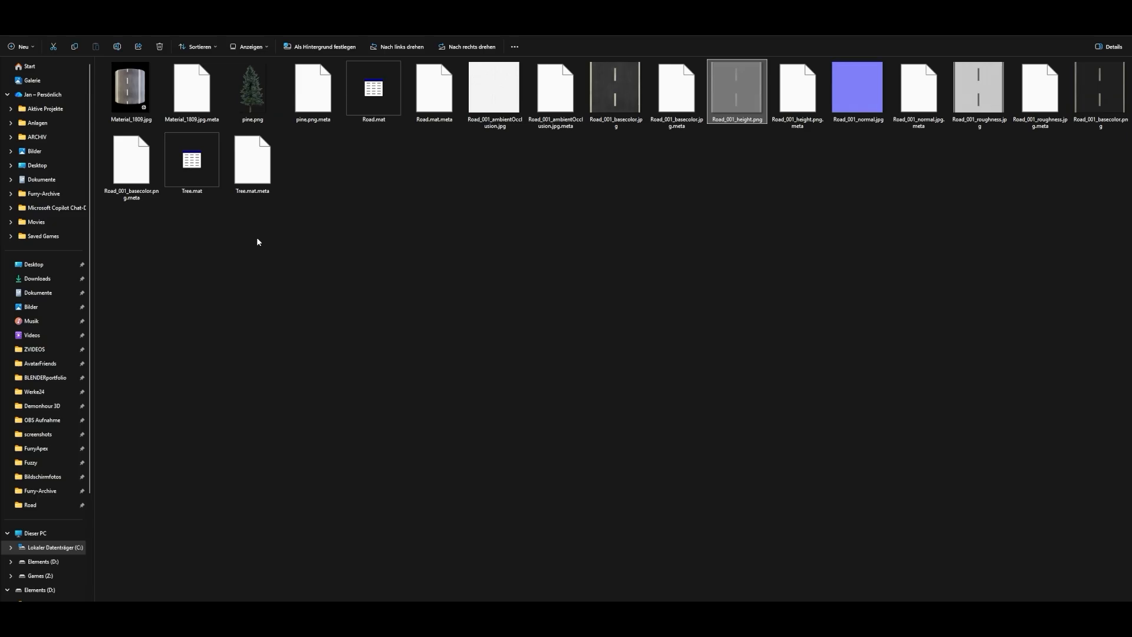
{"action": "left_click", "coordinate": [129, 101]}
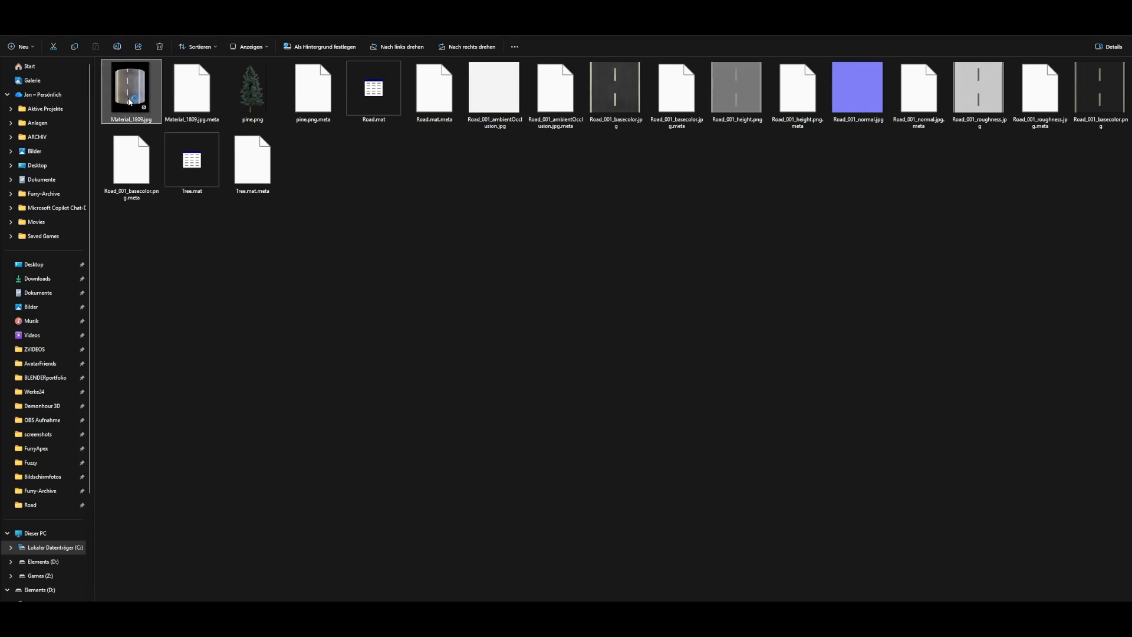
{"action": "double_click", "coordinate": [129, 101]}
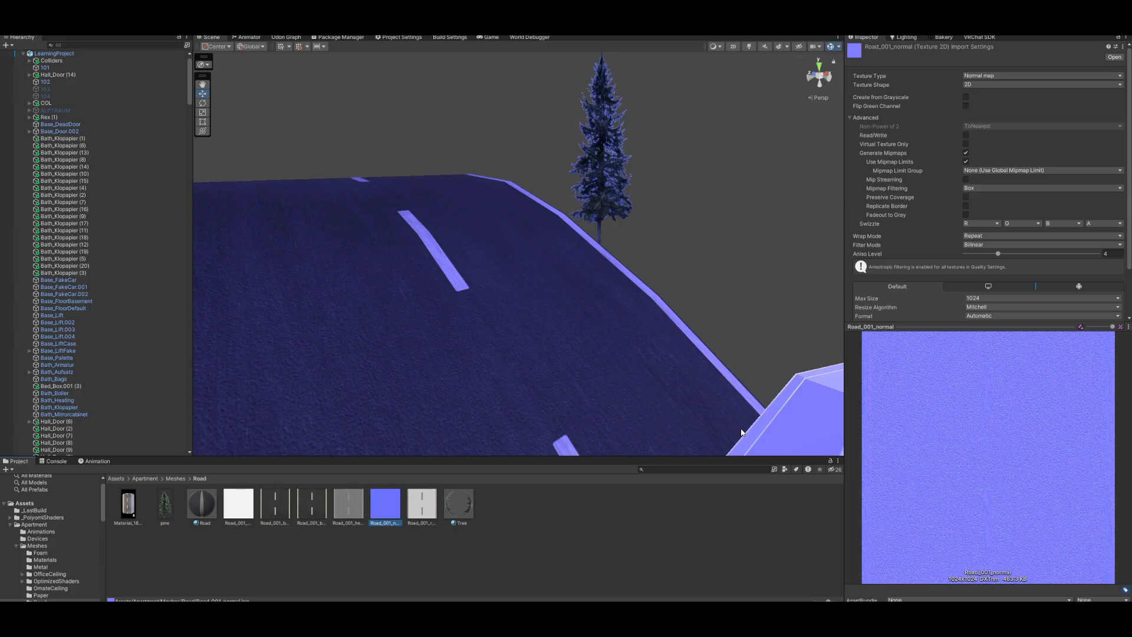
Return to the Road folder and load Road_001_normal.jpg as the source texture in Texture Assembler to examine its RGBA channels
{"action": "mouse_move", "coordinate": [187, 623]}
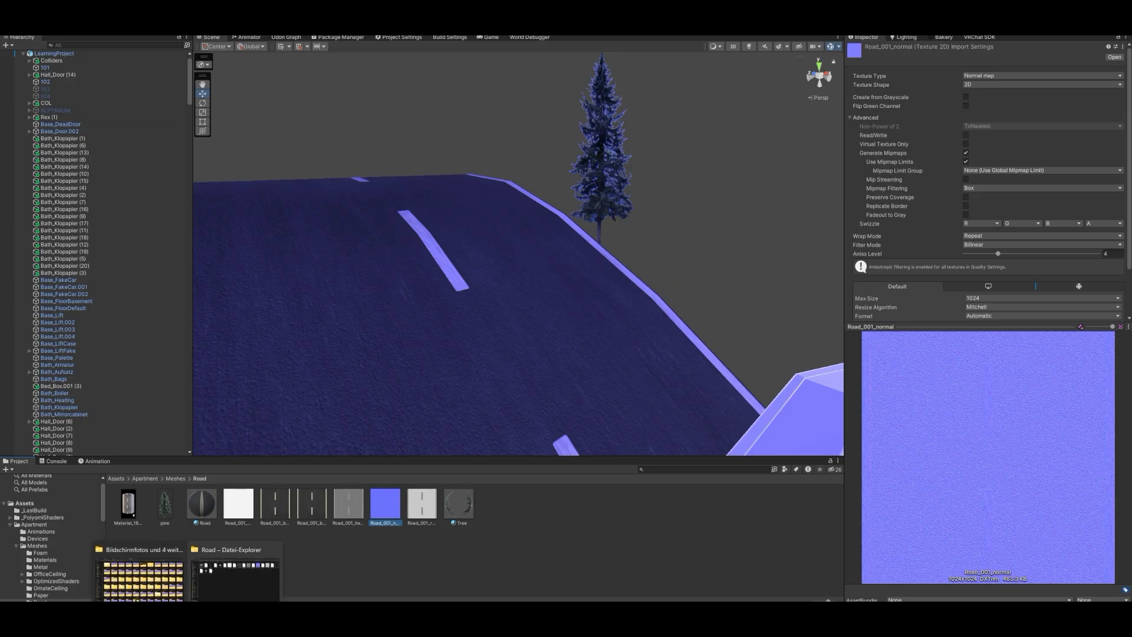
{"action": "left_click", "coordinate": [234, 575]}
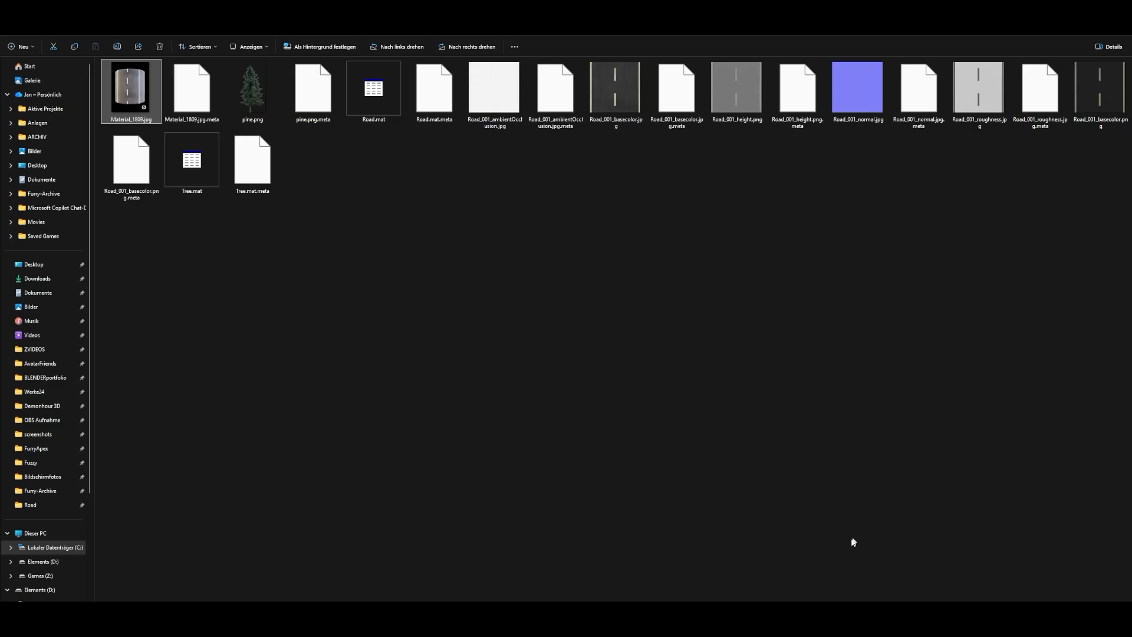
{"action": "left_click", "coordinate": [884, 622]}
{"action": "left_click_drag", "start_coordinate": [871, 95], "coordinate": [598, 277]}
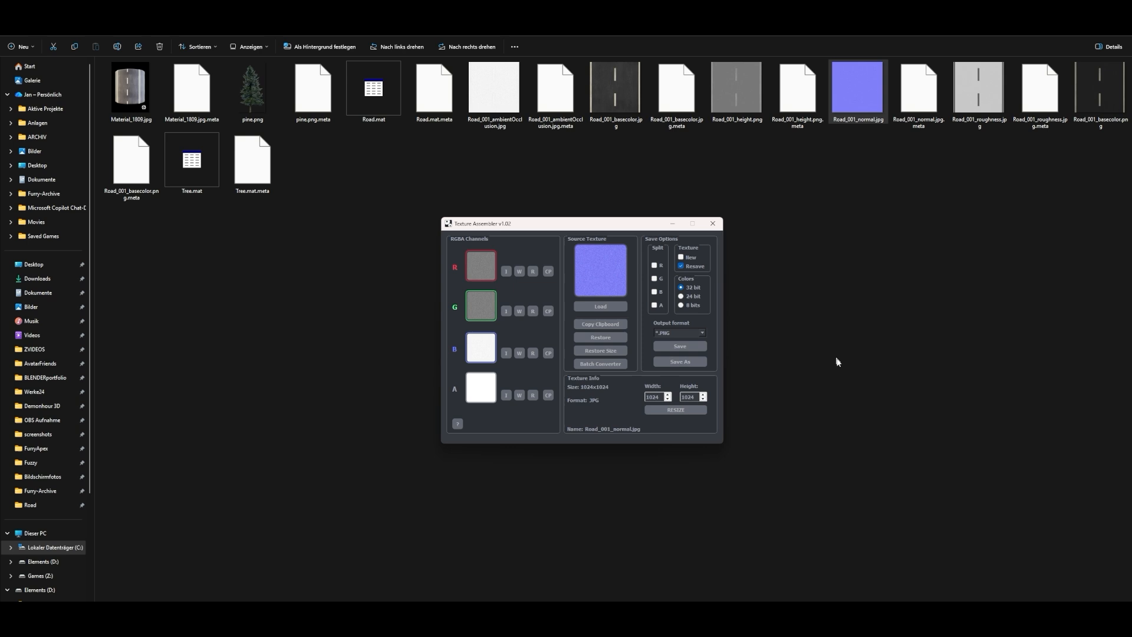
{"action": "left_click_drag", "start_coordinate": [545, 224], "coordinate": [544, 189]}
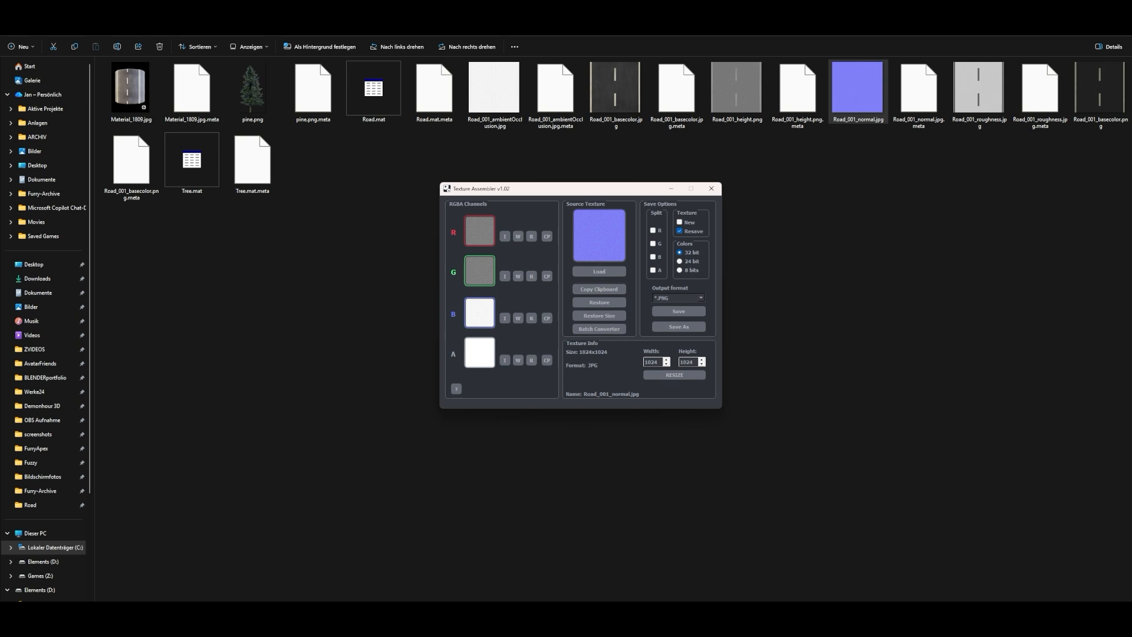
Check the Material Output node in Blender and reload Road_001_normal.jpg as the source texture in Texture Assembler
{"action": "mouse_move", "coordinate": [781, 619]}
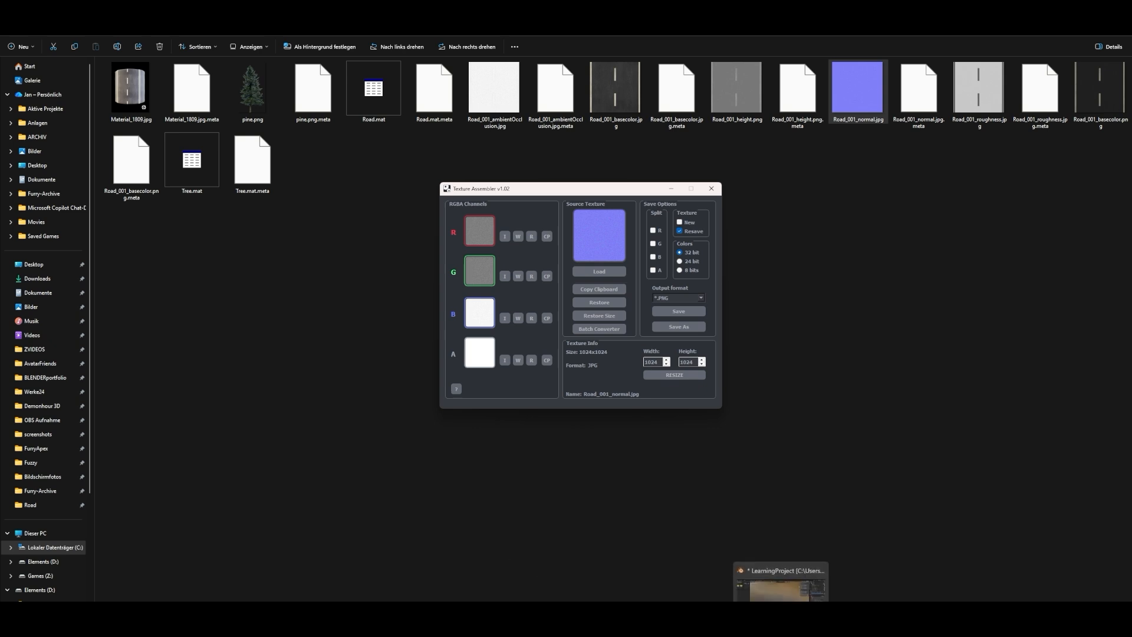
{"action": "left_click", "coordinate": [780, 622]}
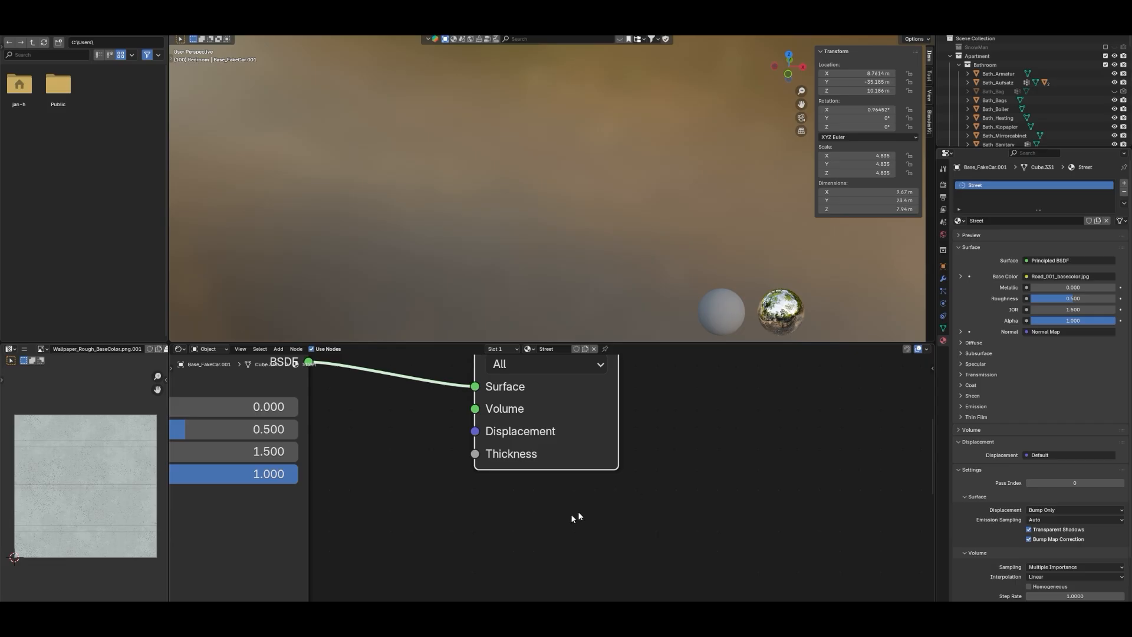
{"action": "left_click", "coordinate": [354, 616]}
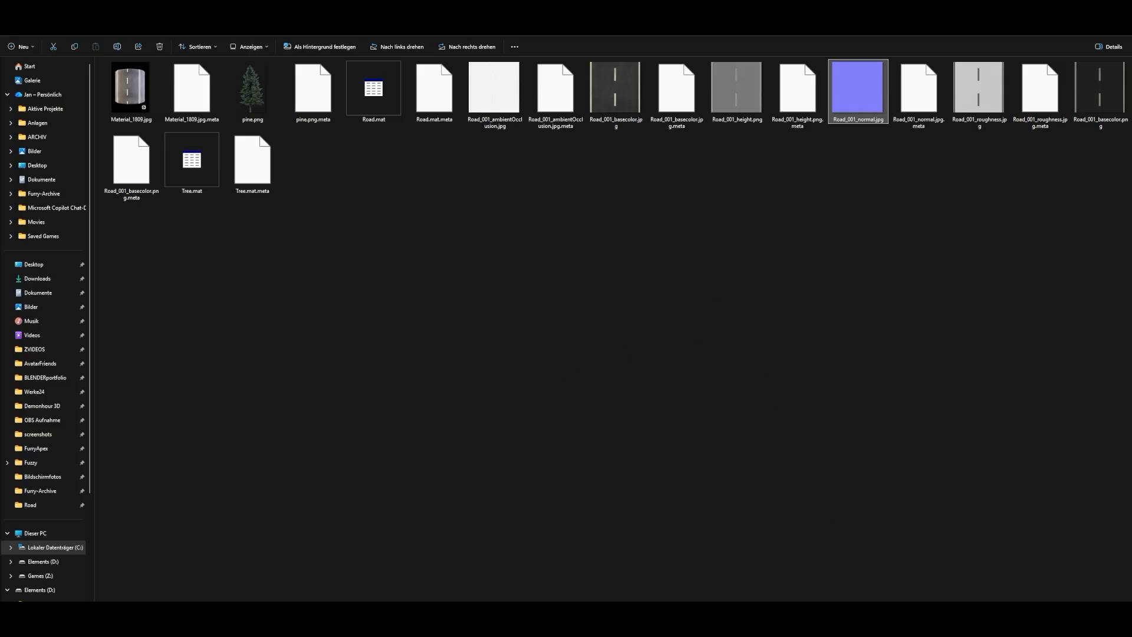
{"action": "left_click", "coordinate": [887, 616]}
{"action": "left_click_drag", "start_coordinate": [579, 190], "coordinate": [593, 210]}
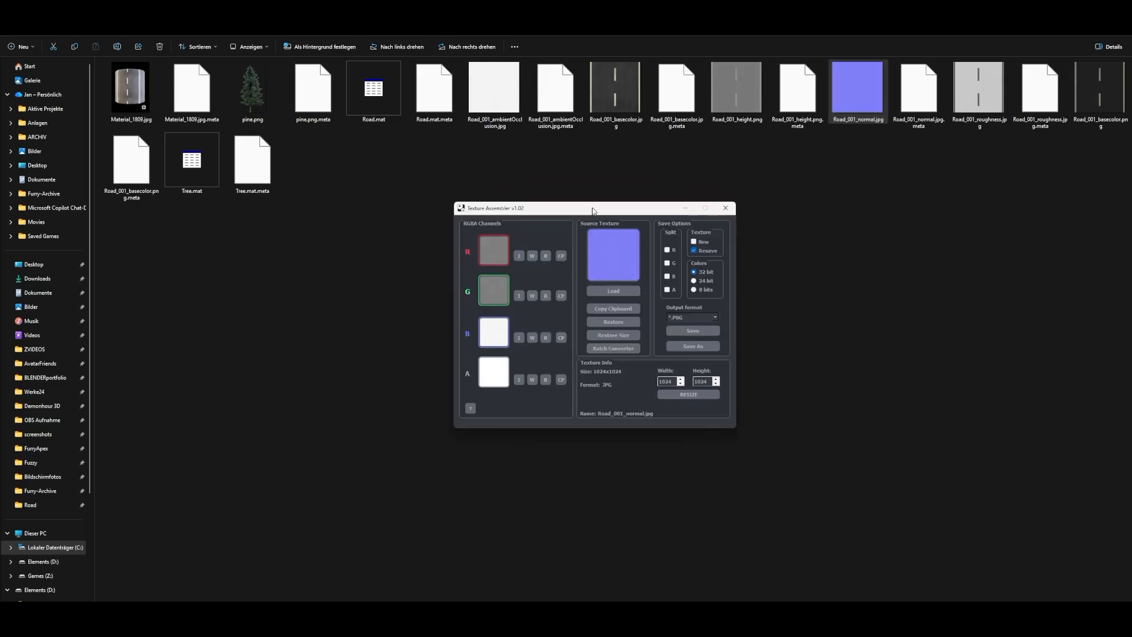
{"action": "left_click_drag", "start_coordinate": [853, 93], "coordinate": [615, 269]}
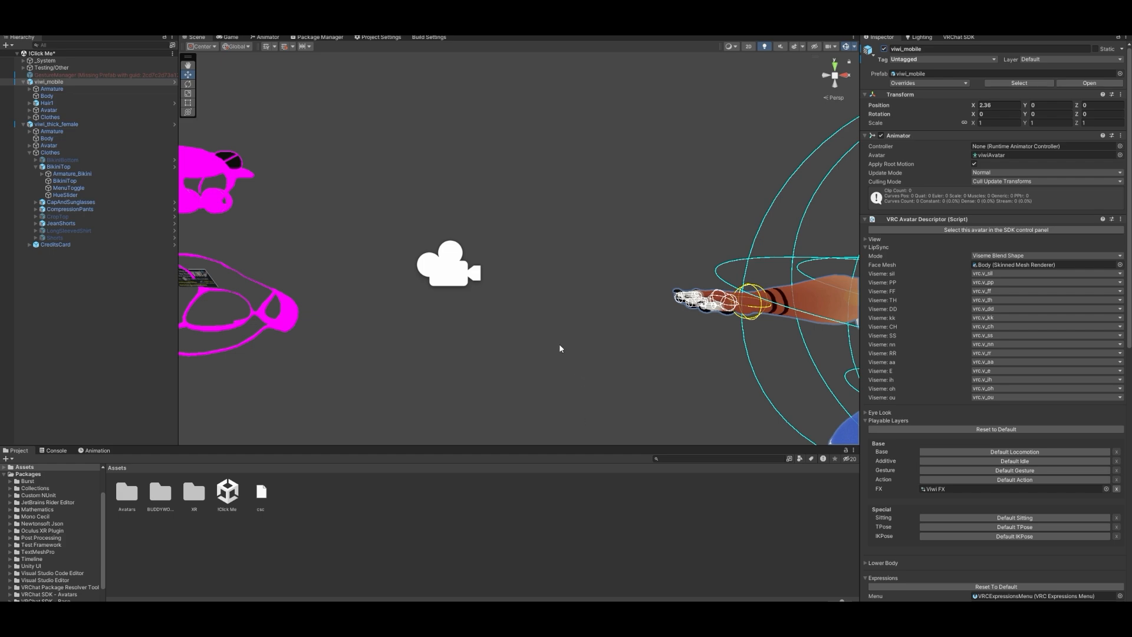
Select and compare the viwi_mobile and viwi_thick_female avatars in the Unity scene to examine how their materials render
{"action": "right_click_drag", "start_coordinate": [509, 265], "coordinate": [600, 272]}
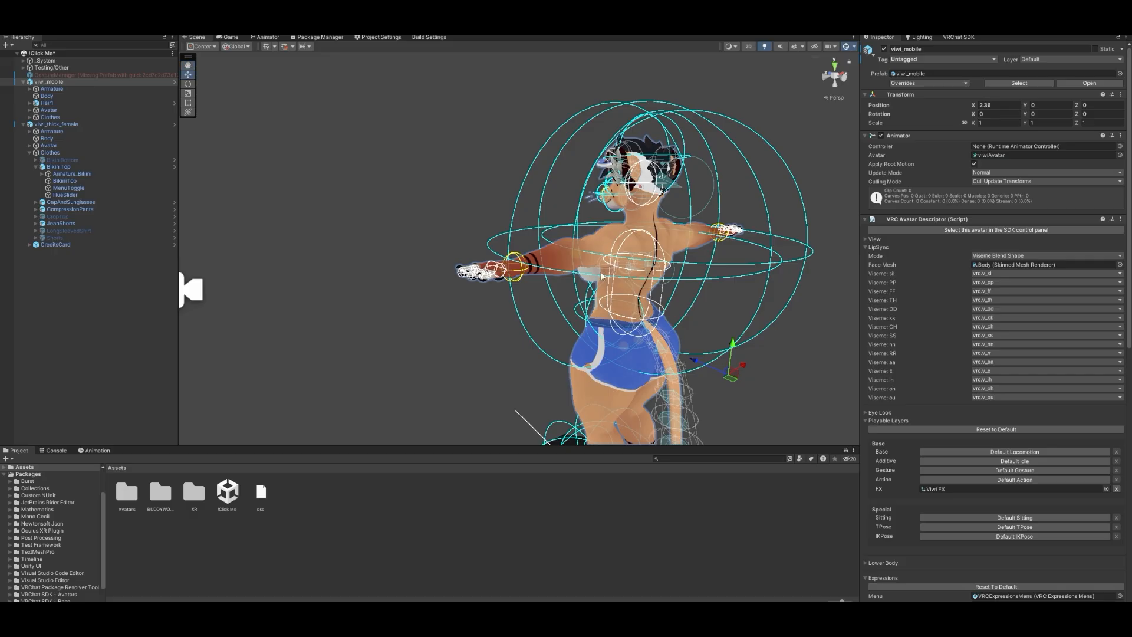
{"action": "left_click", "coordinate": [607, 239]}
{"action": "right_click_drag", "start_coordinate": [658, 241], "coordinate": [466, 248]}
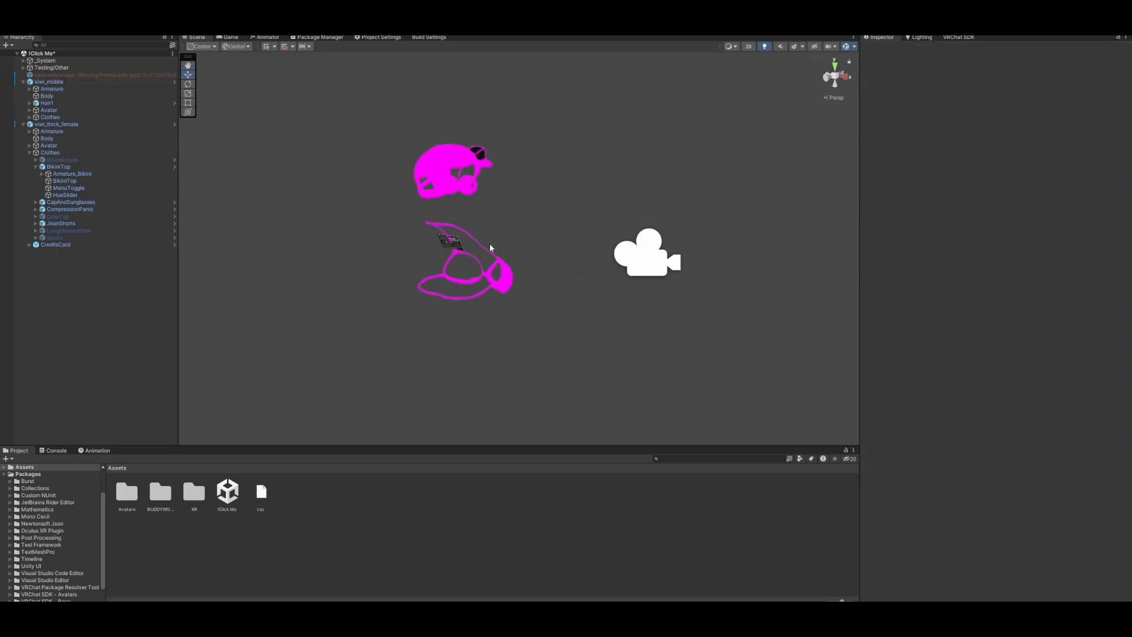
{"action": "left_click", "coordinate": [506, 300]}
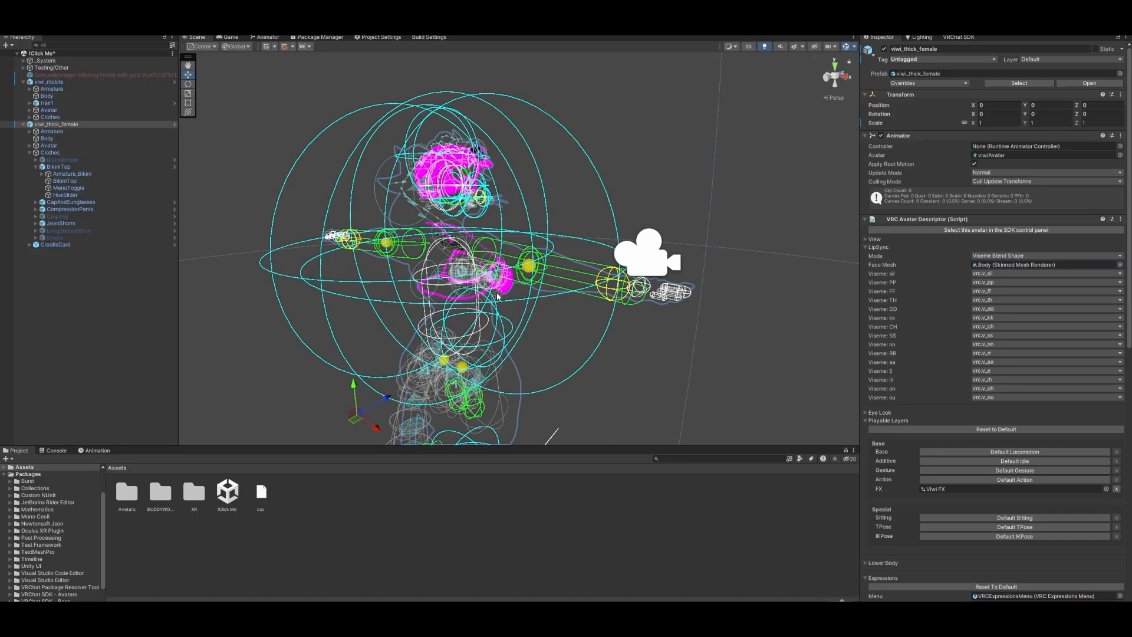
{"action": "right_click_drag", "start_coordinate": [497, 296], "coordinate": [689, 284]}
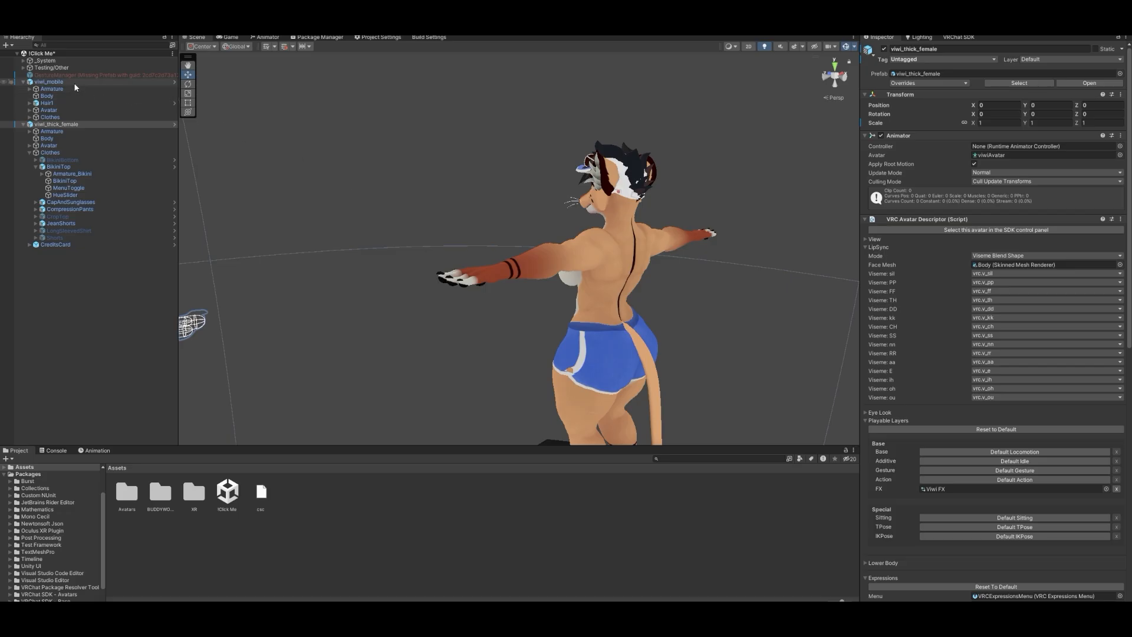
Deactivate the viwi_mobile avatar in the scene
{"action": "left_click", "coordinate": [53, 82]}
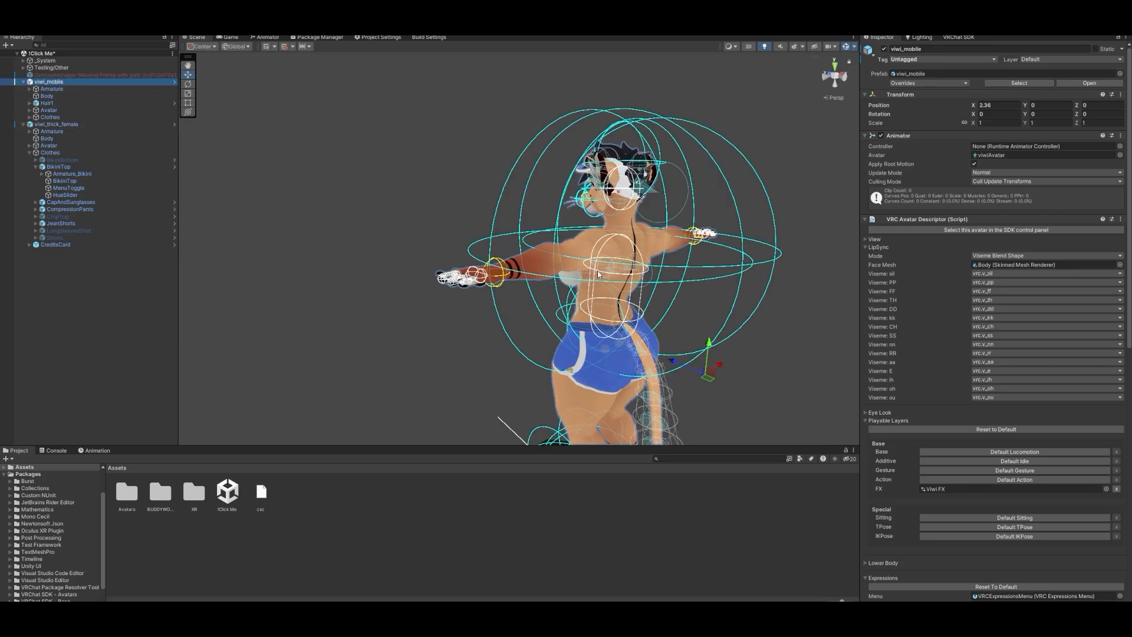
{"action": "left_click", "coordinate": [884, 50]}
{"action": "right_click_drag", "start_coordinate": [757, 128], "coordinate": [570, 146]}
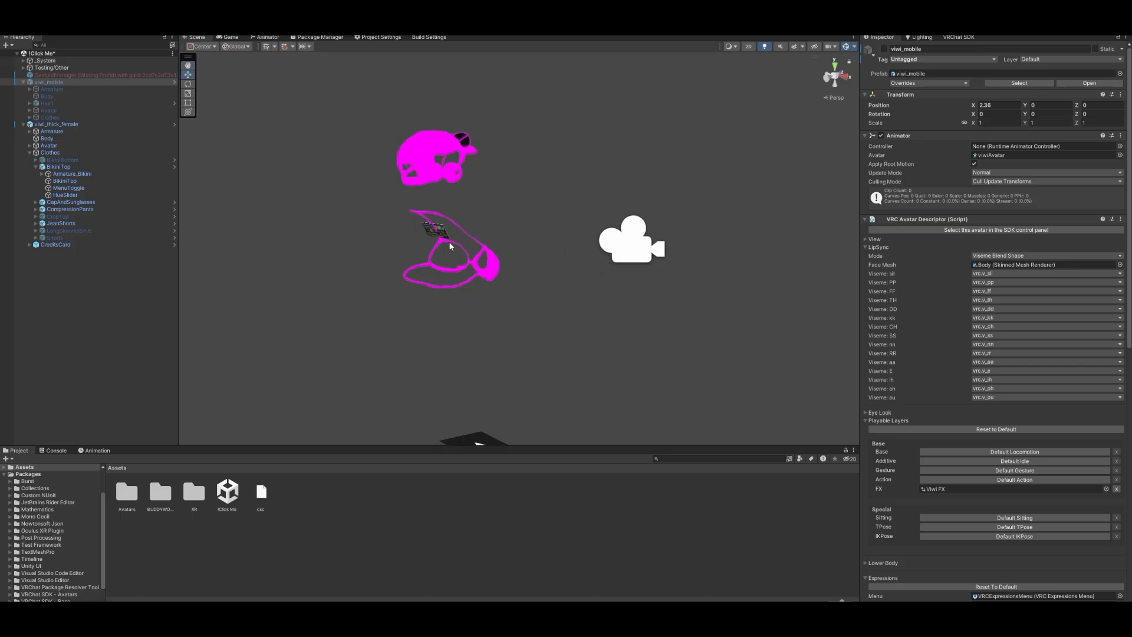
Select the viwi_thick_female avatar's Body and import all contents of poi_Pro_9.3.37.unitypackage into the project
{"action": "left_click", "coordinate": [547, 260]}
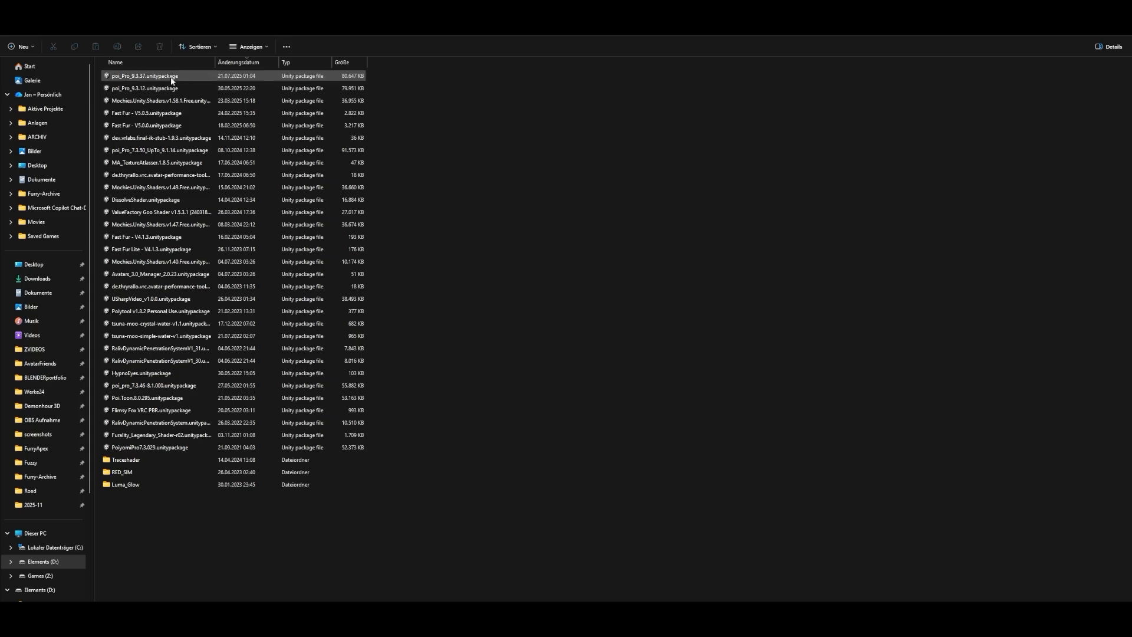
{"action": "left_click", "coordinate": [173, 77]}
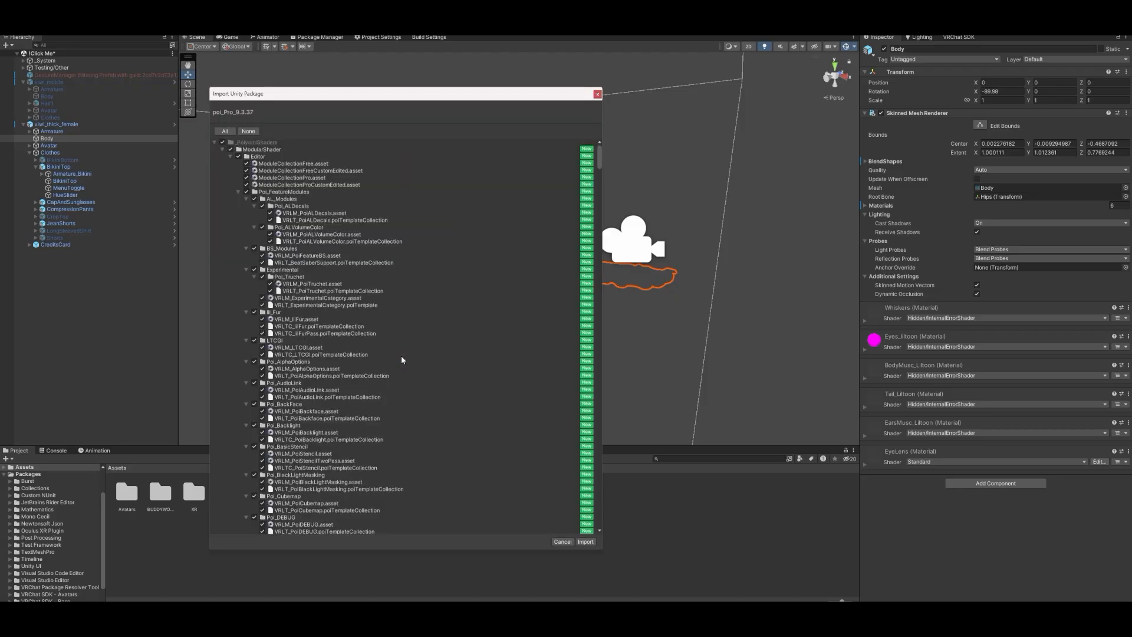
{"action": "left_click", "coordinate": [585, 541]}
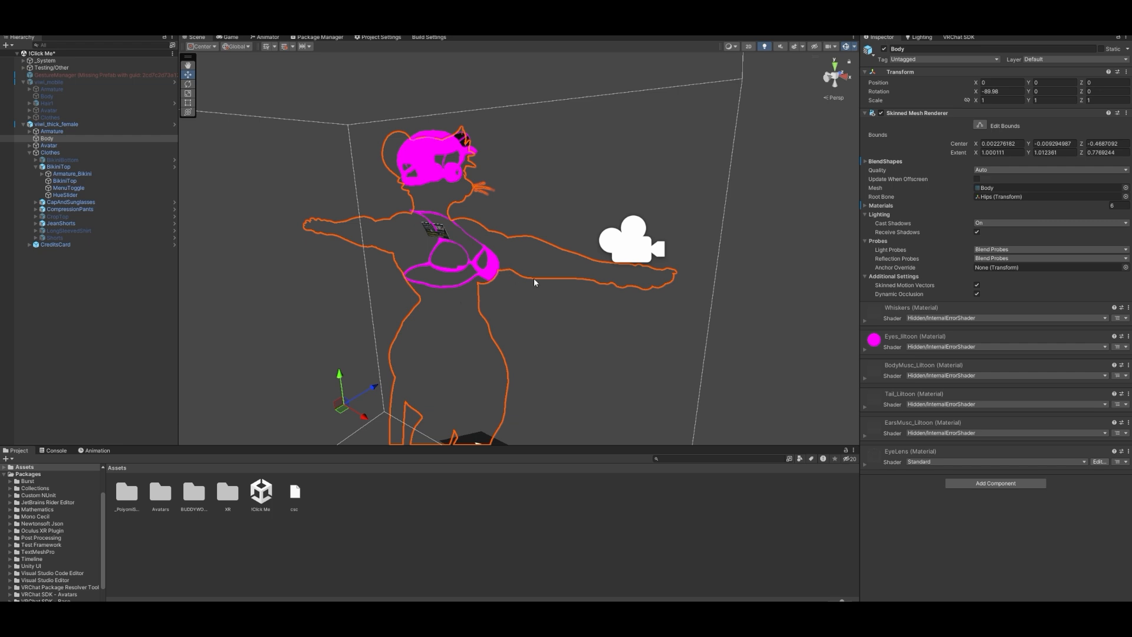
Move closer to the avatar's head and examine the shader state of the Body mesh's materials
{"action": "key", "text": "w"}
{"action": "right_click_drag", "start_coordinate": [569, 287], "coordinate": [501, 257]}
{"action": "key", "text": "s"}
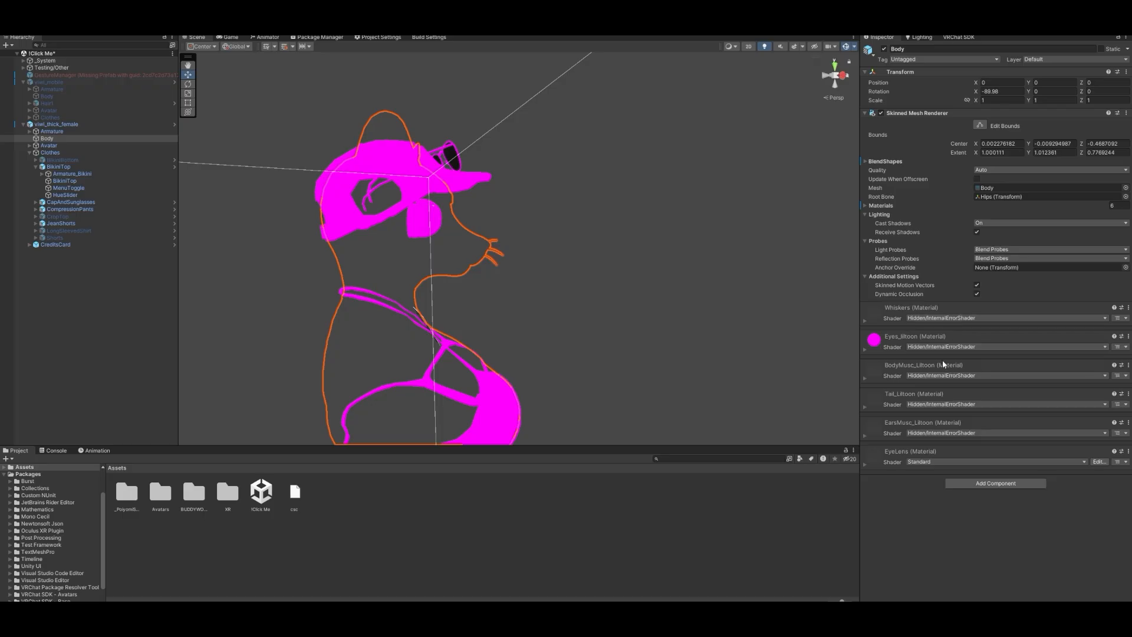
{"action": "left_click", "coordinate": [414, 169]}
{"action": "left_click", "coordinate": [414, 168]}
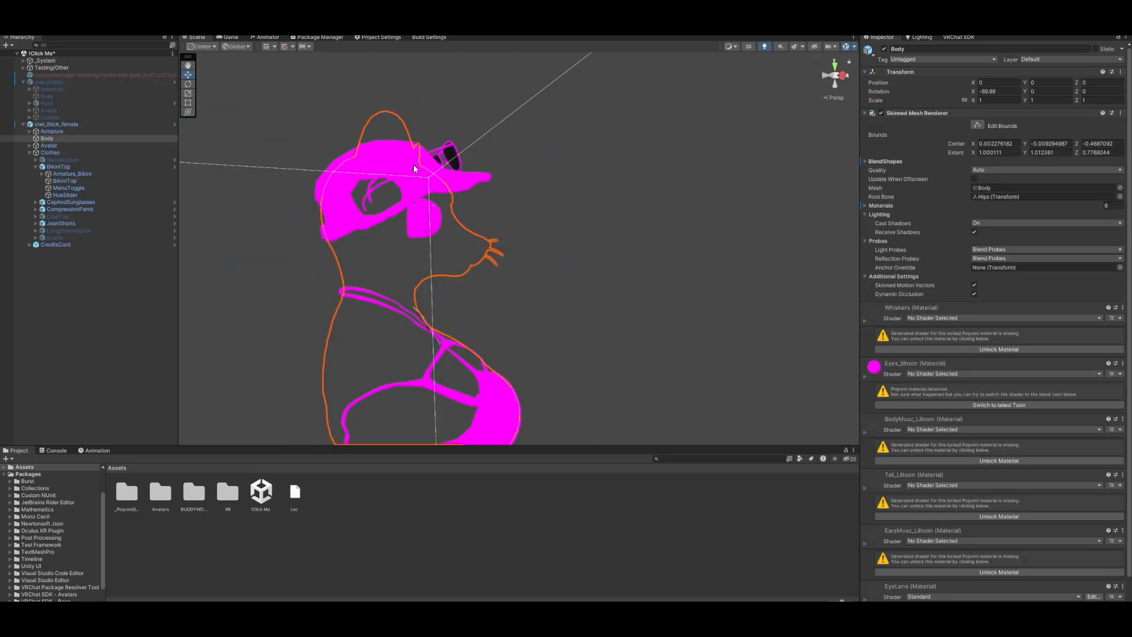
Select the avatar's Cap mesh and unlock its CapAndSunglasses_BlueWhite material to restore the Poiyomi Toon shader
{"action": "left_click", "coordinate": [478, 185]}
{"action": "left_click", "coordinate": [478, 186]}
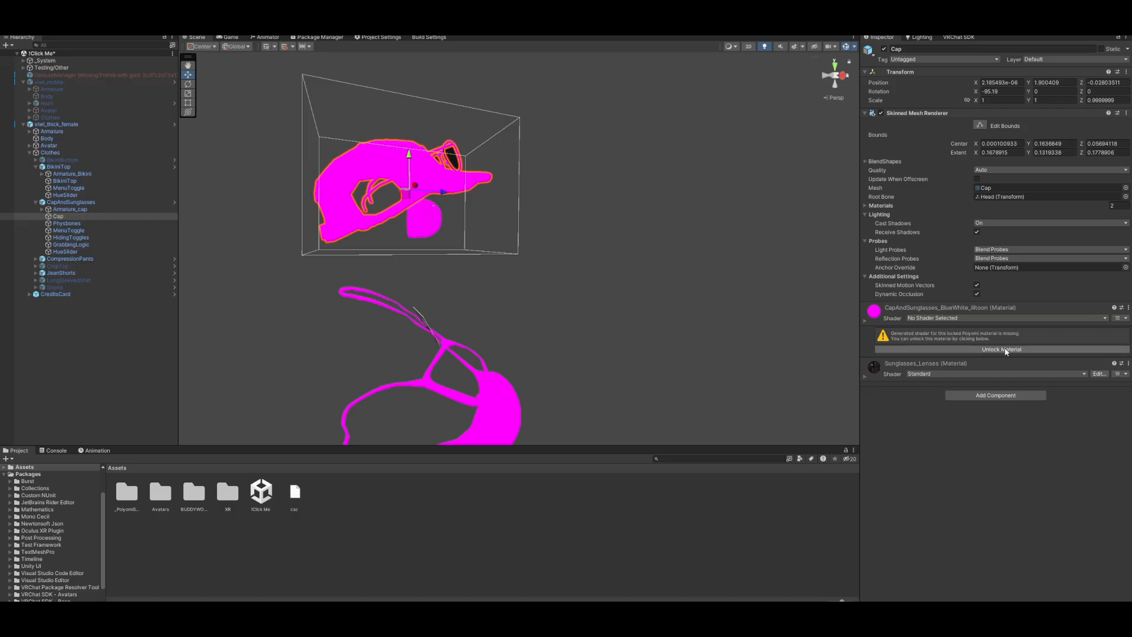
{"action": "left_click", "coordinate": [1005, 350]}
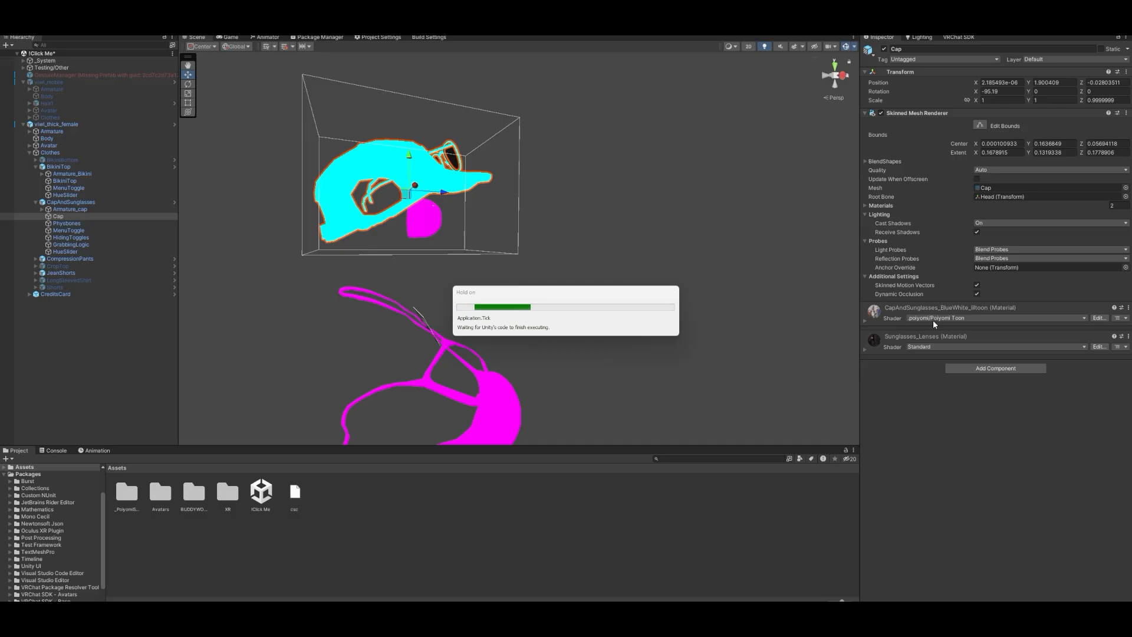
{"action": "right_click_drag", "start_coordinate": [539, 309], "coordinate": [524, 369]}
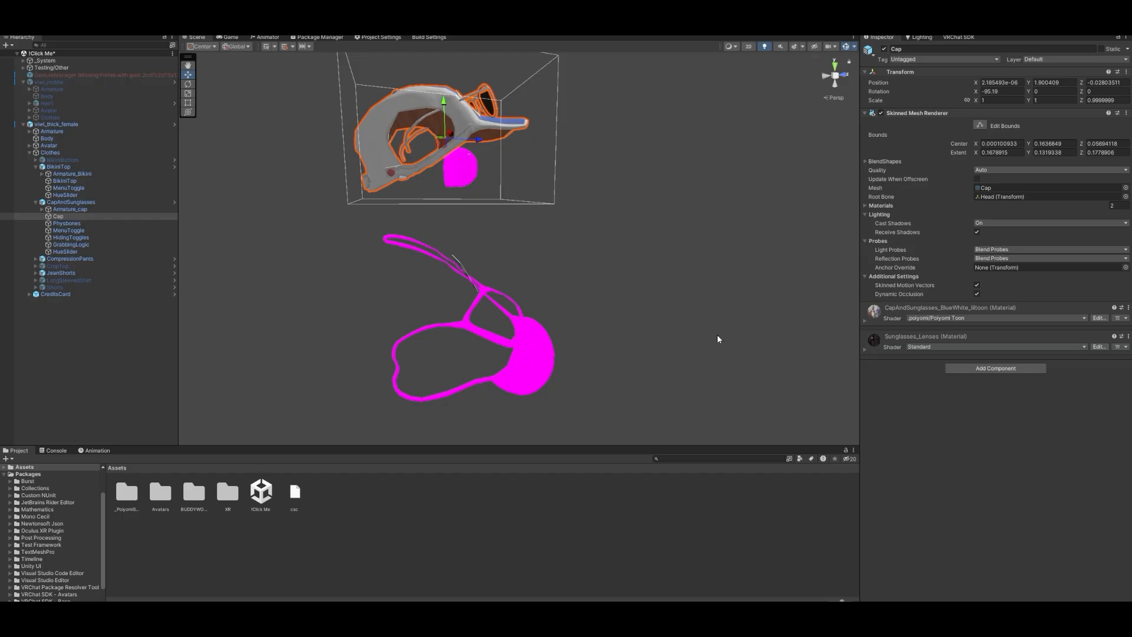
{"action": "key", "text": "f"}
{"action": "right_click_drag", "start_coordinate": [653, 316], "coordinate": [649, 332]}
{"action": "key", "text": "s"}
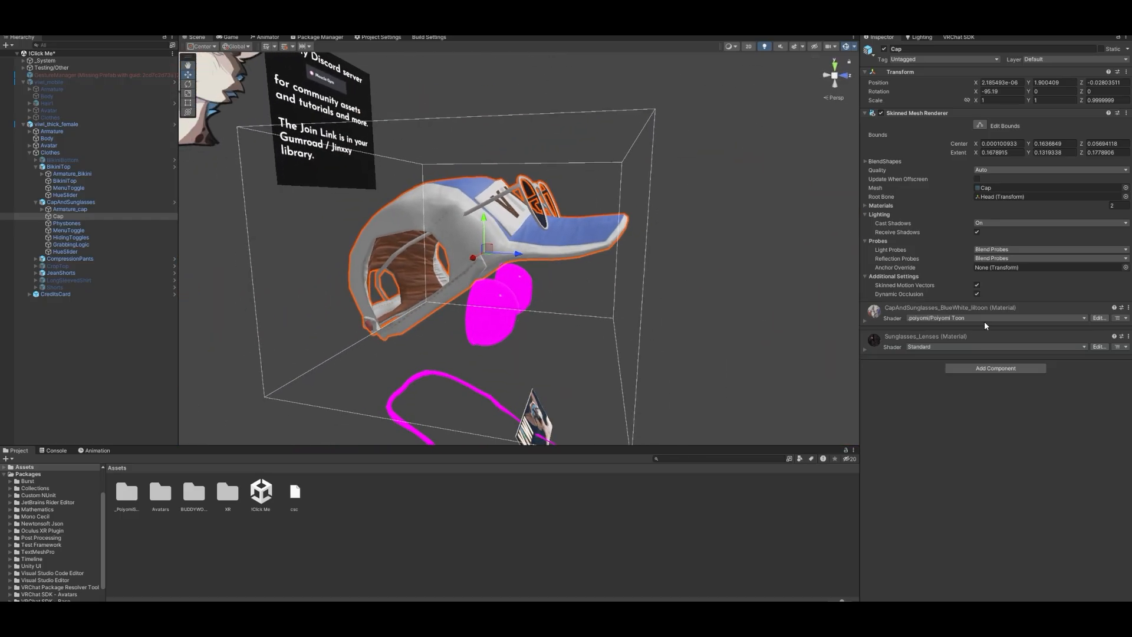
{"action": "right_click_drag", "start_coordinate": [692, 276], "coordinate": [611, 259]}
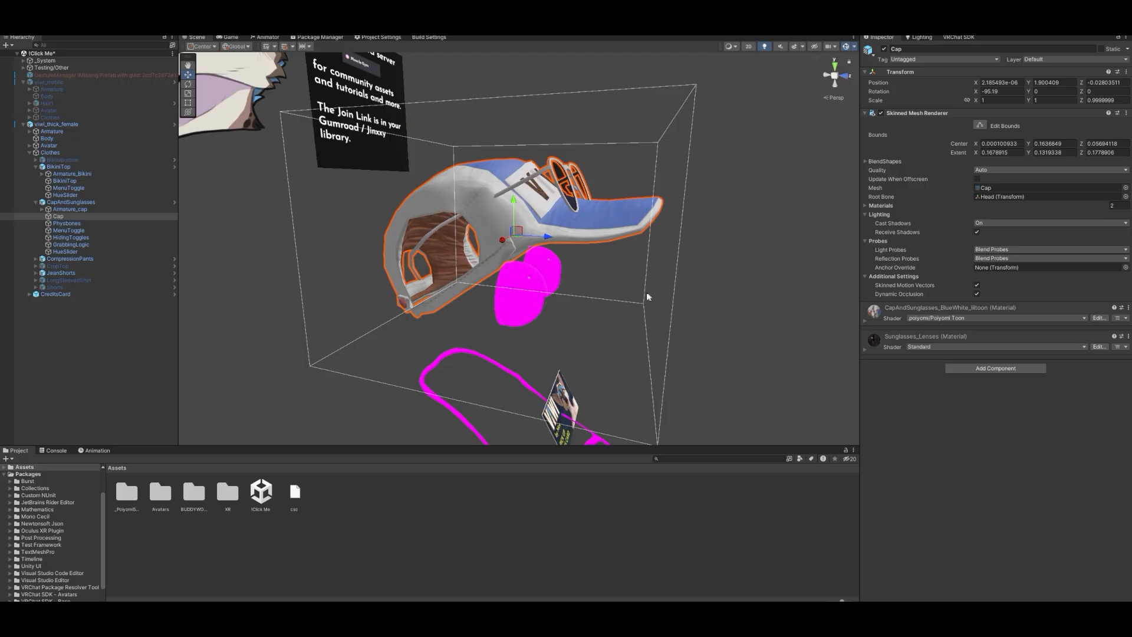
On the Body mesh, unlock the Whiskers, BodyMusc, Tail and EarsMusc materials and switch the Eyes material to the latest Toon shader
{"action": "left_click", "coordinate": [535, 274]}
{"action": "left_click", "coordinate": [528, 283]}
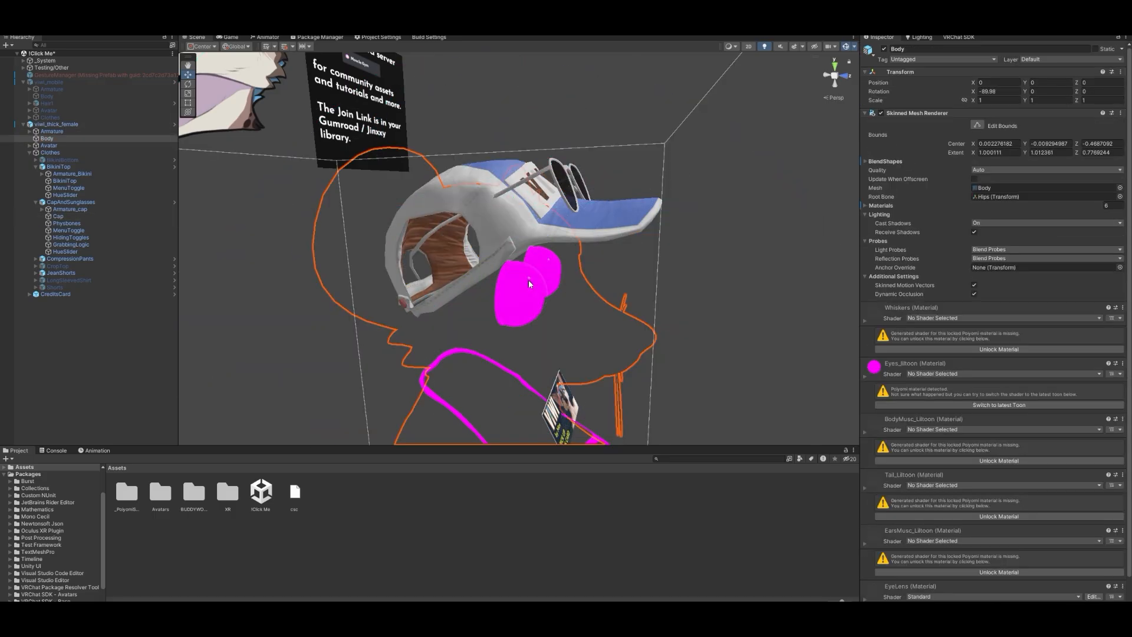
{"action": "left_click", "coordinate": [977, 347]}
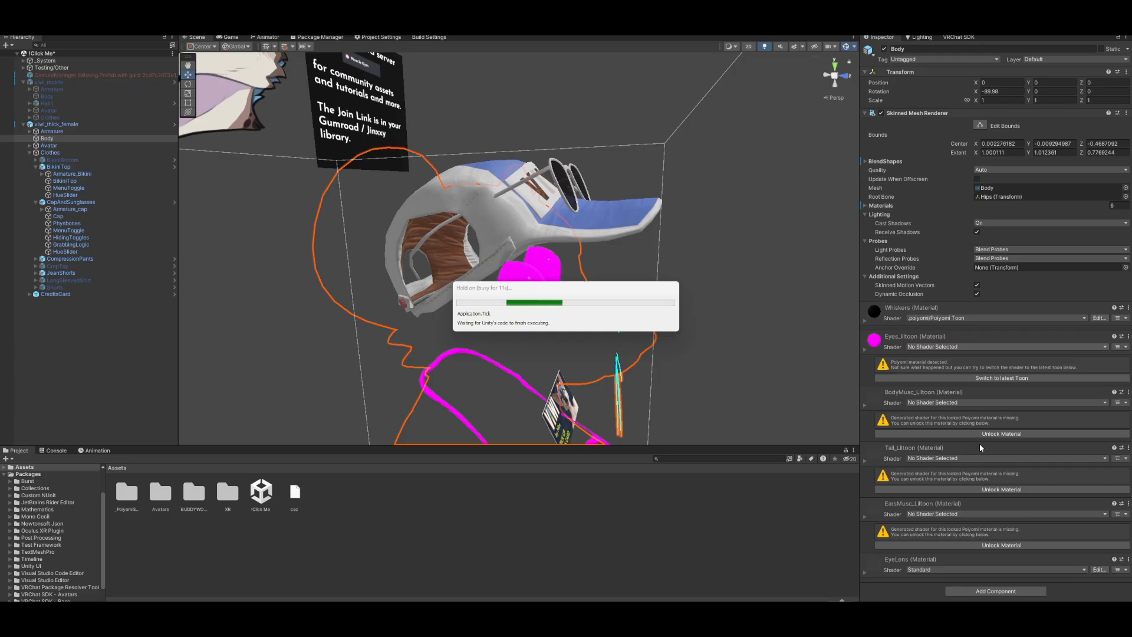
{"action": "left_click", "coordinate": [990, 378]}
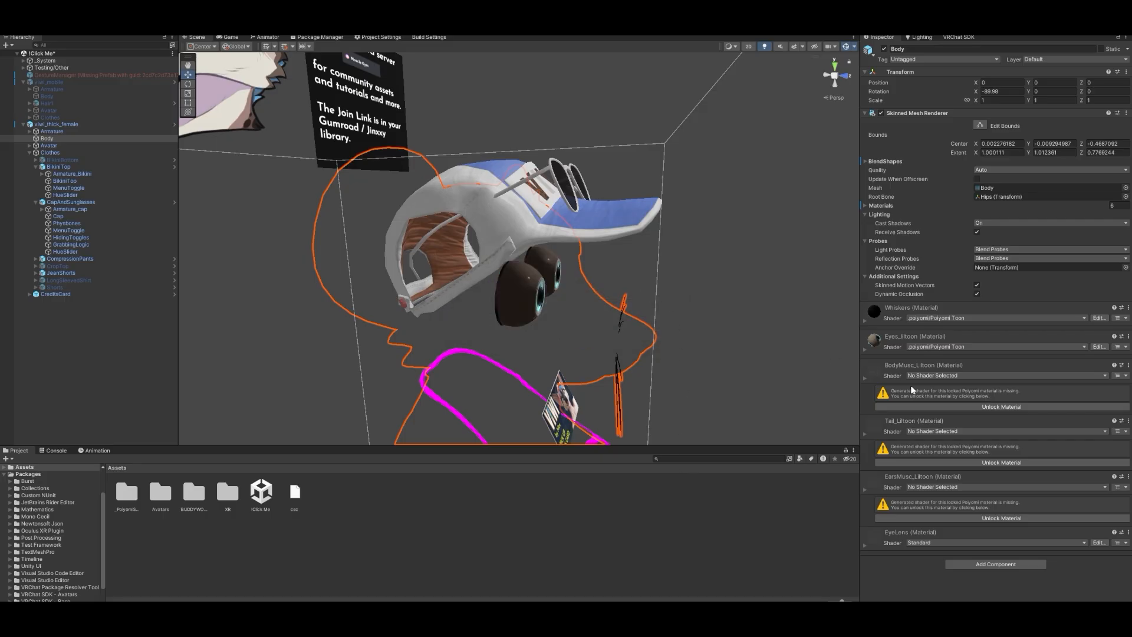
{"action": "left_click", "coordinate": [967, 406]}
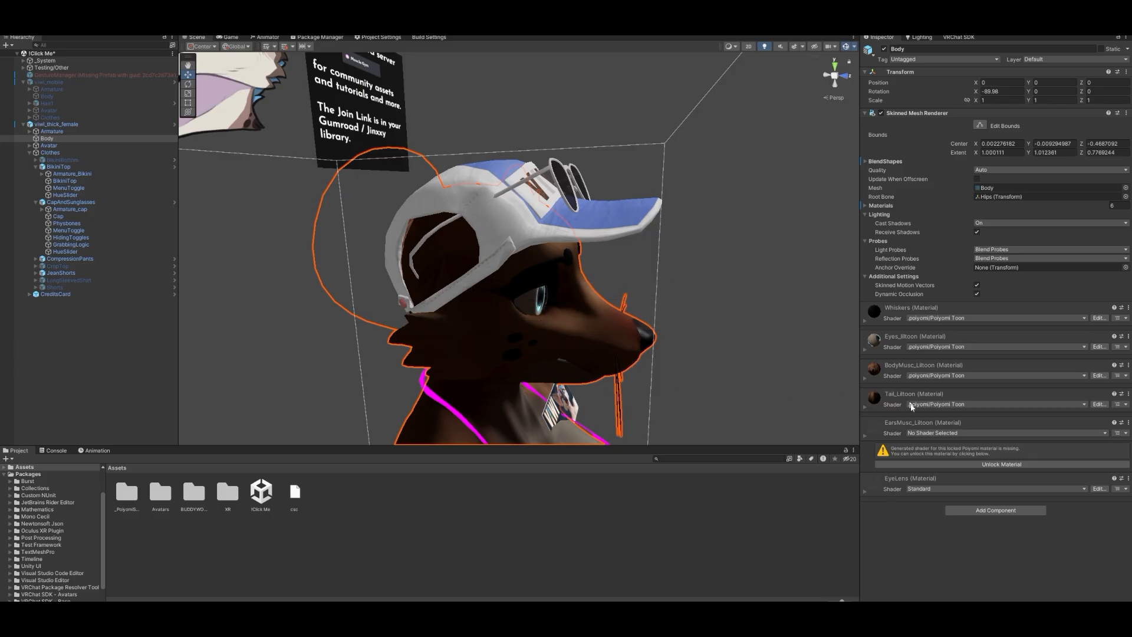
{"action": "left_click", "coordinate": [954, 465]}
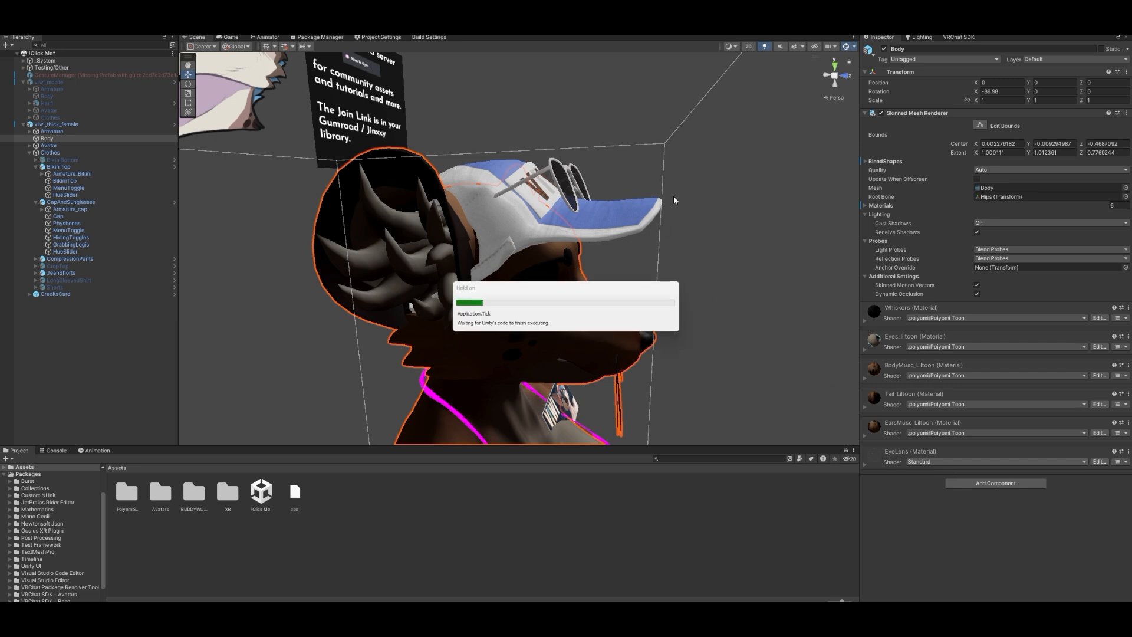
{"action": "right_click_drag", "start_coordinate": [673, 195], "coordinate": [671, 202]}
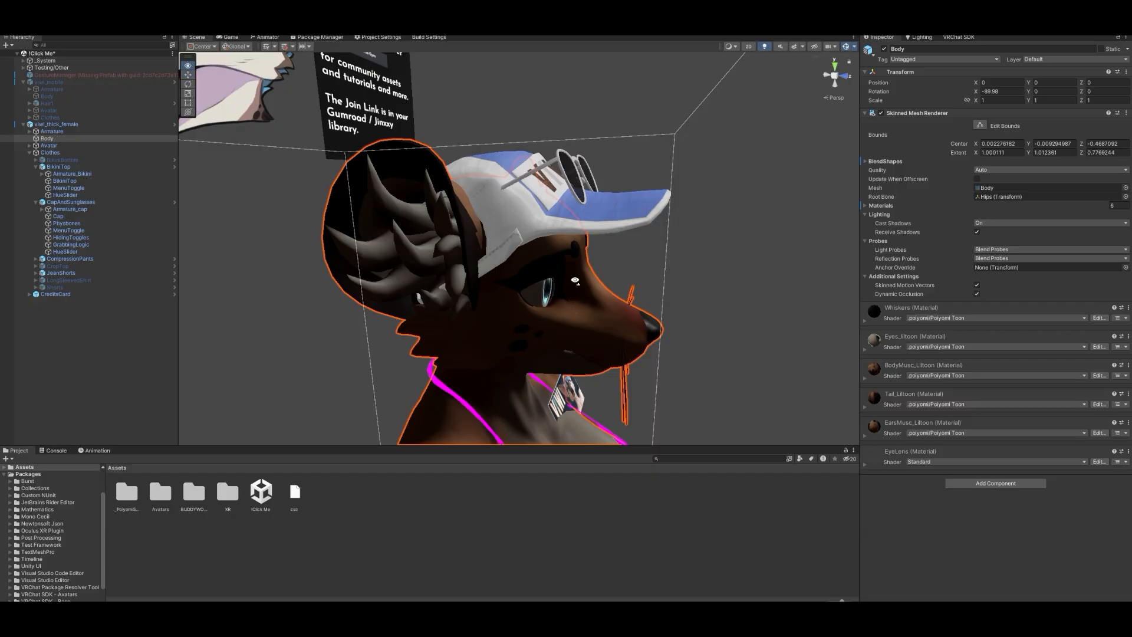
Change the Body mesh's EyeLens material shader to Standard (Specular setup)
{"action": "right_click_drag", "start_coordinate": [575, 280], "coordinate": [573, 289]}
{"action": "scroll", "coordinate": [676, 325], "scroll_direction": "up", "scroll_amount": 8}
{"action": "right_click_drag", "start_coordinate": [675, 325], "coordinate": [681, 280]}
{"action": "key", "text": "s"}
{"action": "key", "text": "w"}
{"action": "key", "text": "s"}
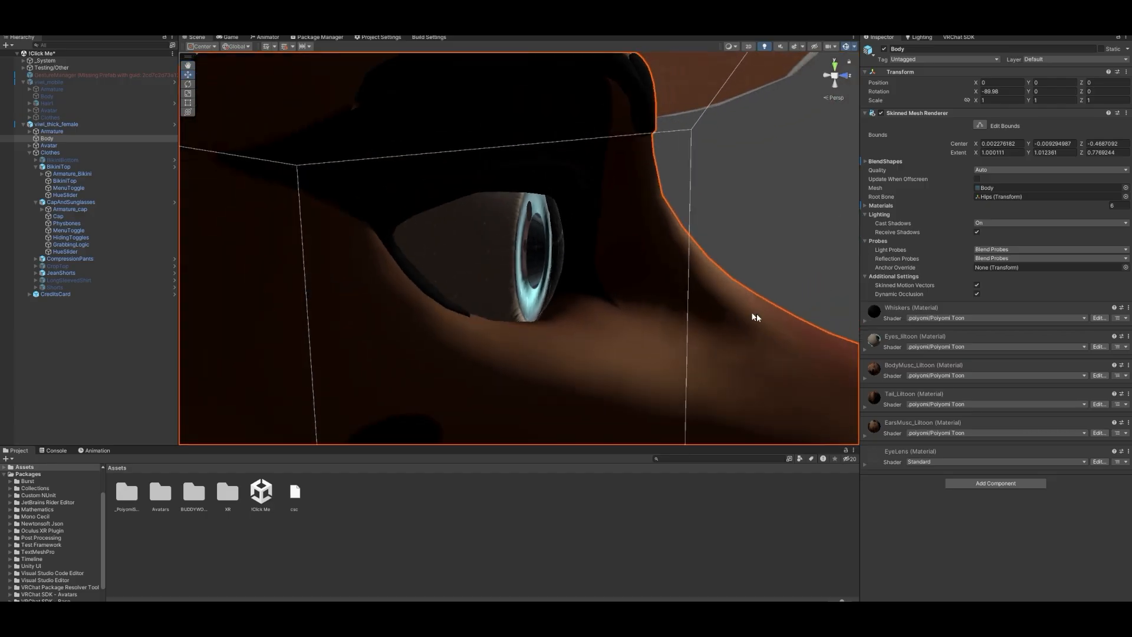
{"action": "left_click", "coordinate": [928, 461]}
{"action": "type", "text": "spec"}
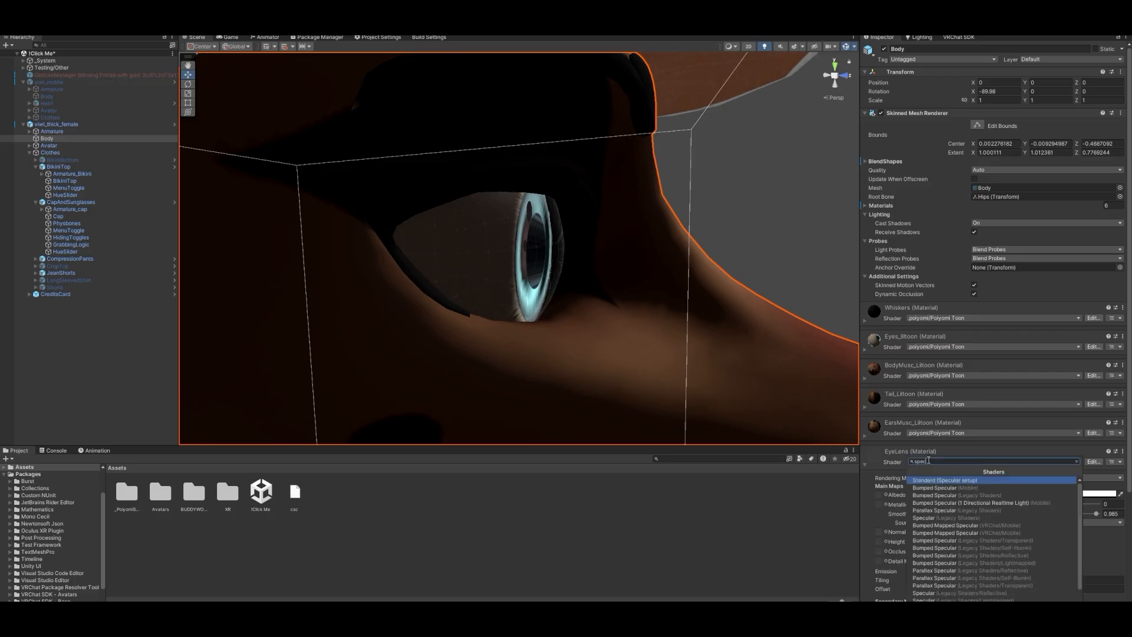
{"action": "key", "text": "Return"}
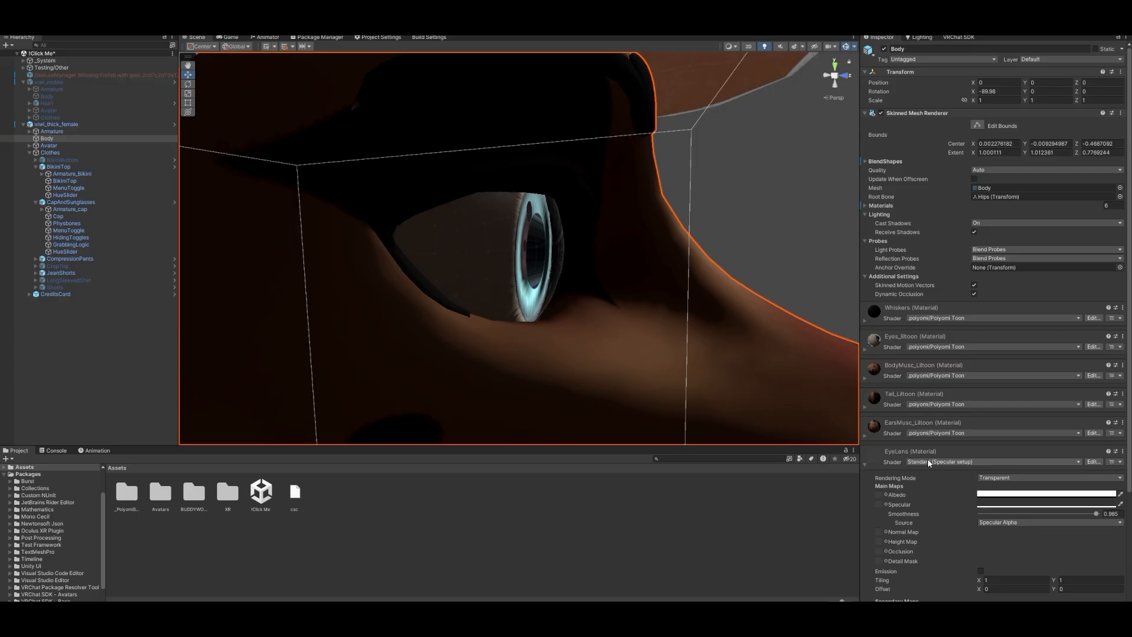
{"action": "scroll", "coordinate": [921, 526], "scroll_direction": "down", "scroll_amount": 3}
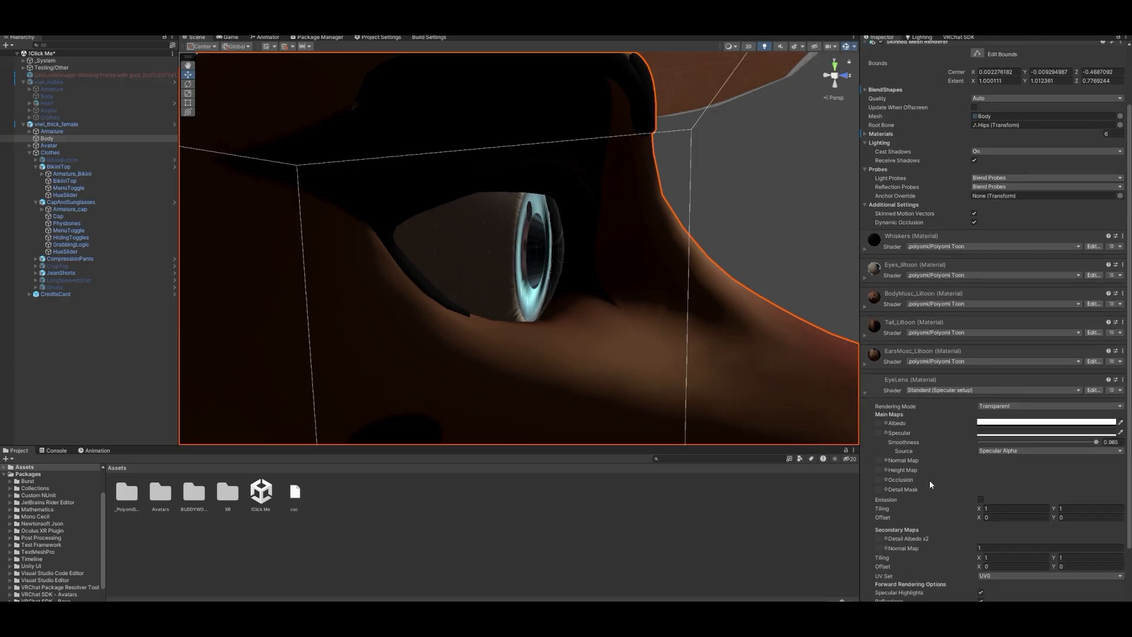
{"action": "scroll", "coordinate": [930, 481], "scroll_direction": "down", "scroll_amount": 3}
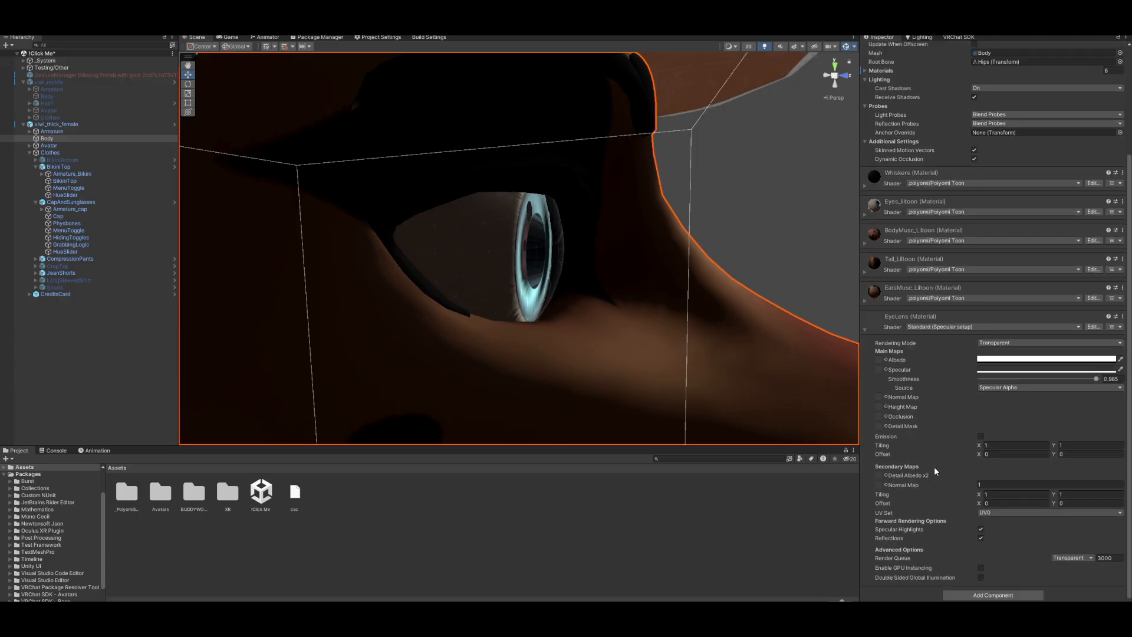
Set the EyeLens albedo colour to BEBEBE with alpha 0, comparing the eye with scene lighting off and on
{"action": "left_click", "coordinate": [1023, 359]}
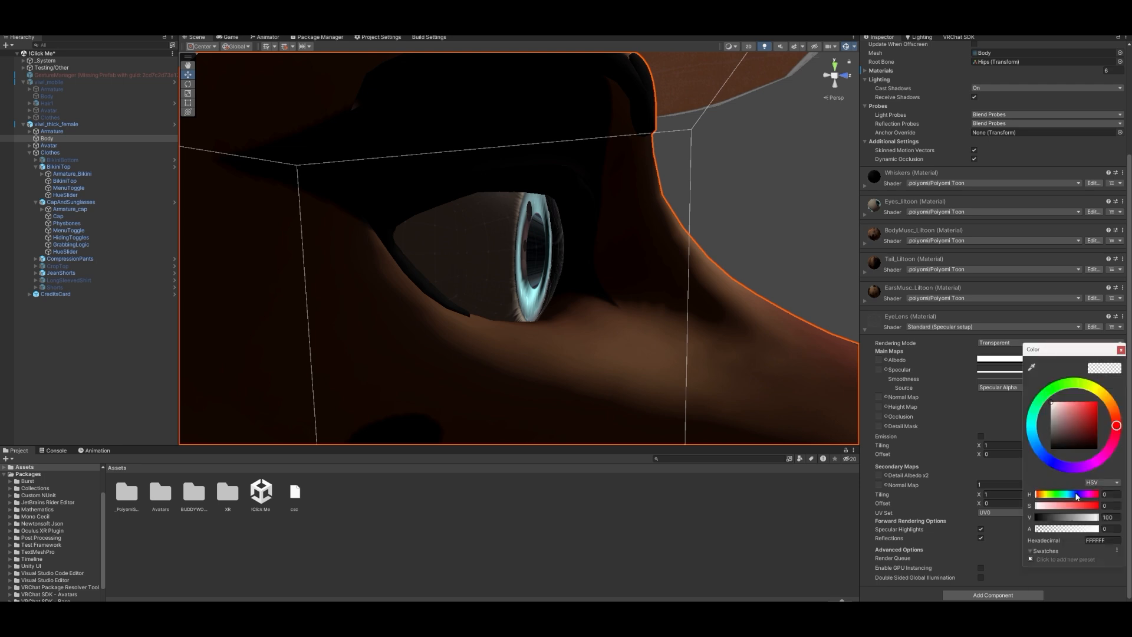
{"action": "left_click_drag", "start_coordinate": [1094, 516], "coordinate": [1065, 516]}
{"action": "left_click", "coordinate": [767, 47]}
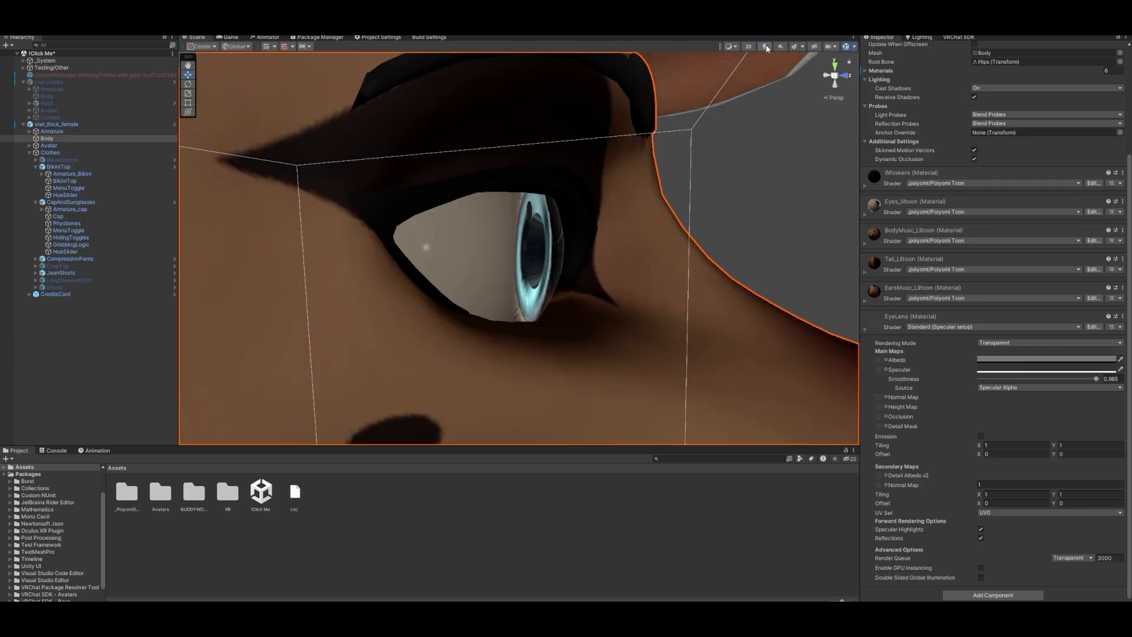
{"action": "left_click", "coordinate": [765, 47]}
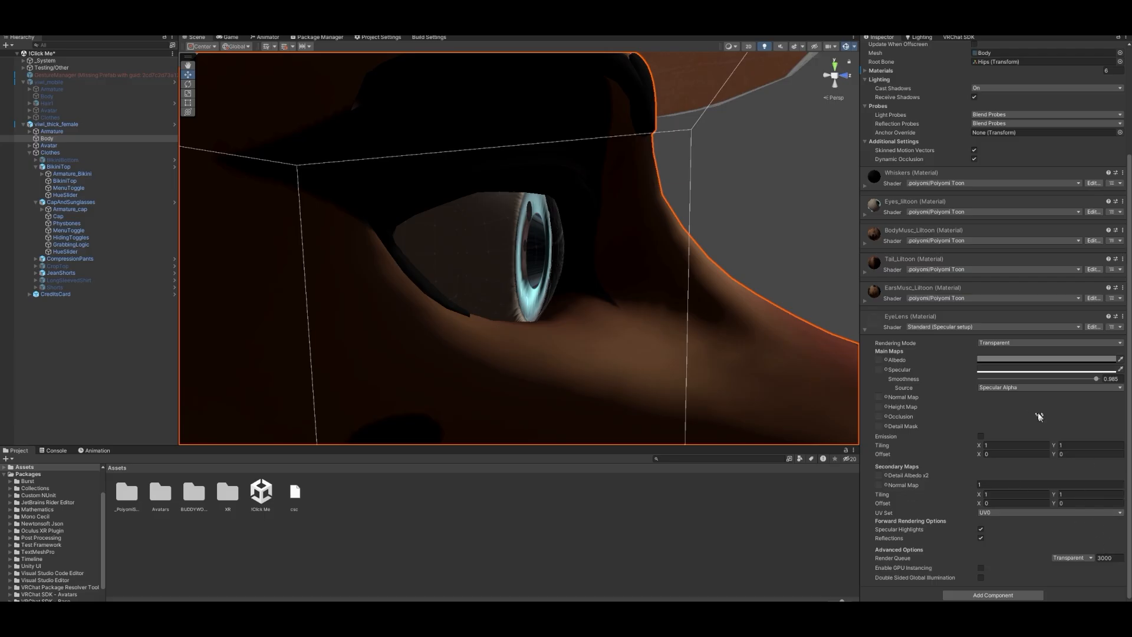
{"action": "left_click", "coordinate": [1055, 358]}
{"action": "left_click_drag", "start_coordinate": [1067, 519], "coordinate": [1032, 531]}
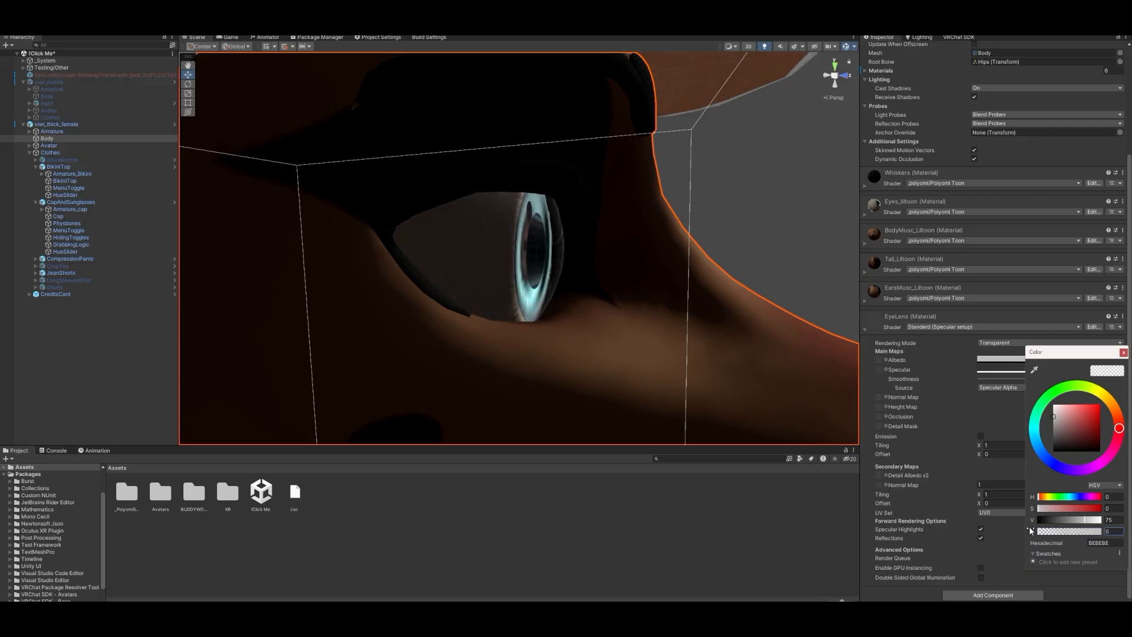
{"action": "left_click", "coordinate": [1124, 352]}
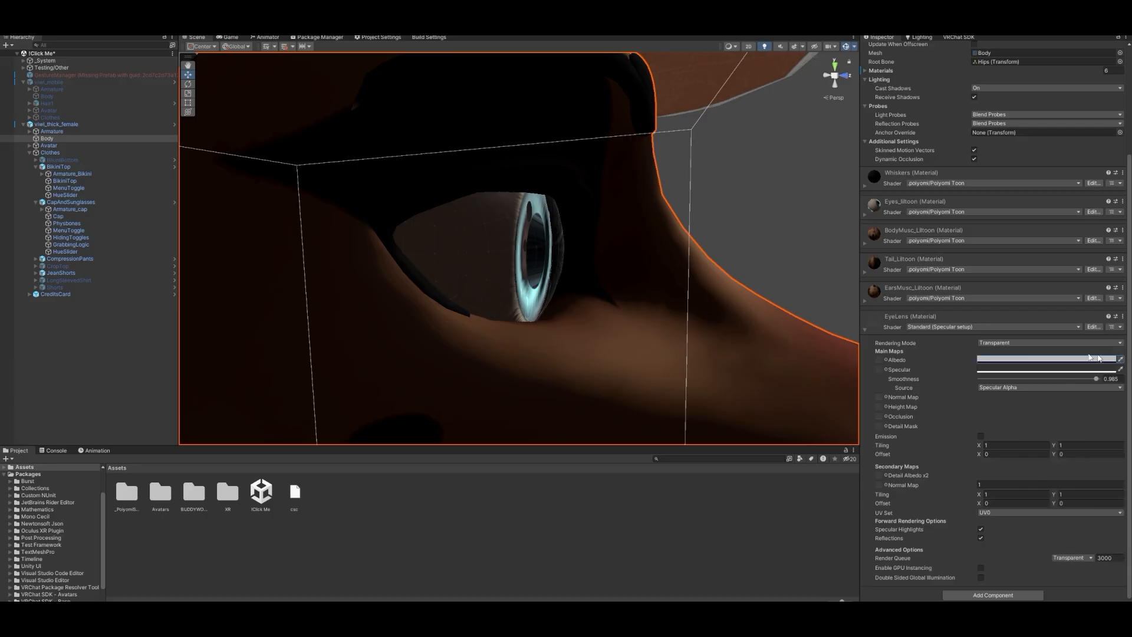
{"action": "left_click", "coordinate": [864, 329]}
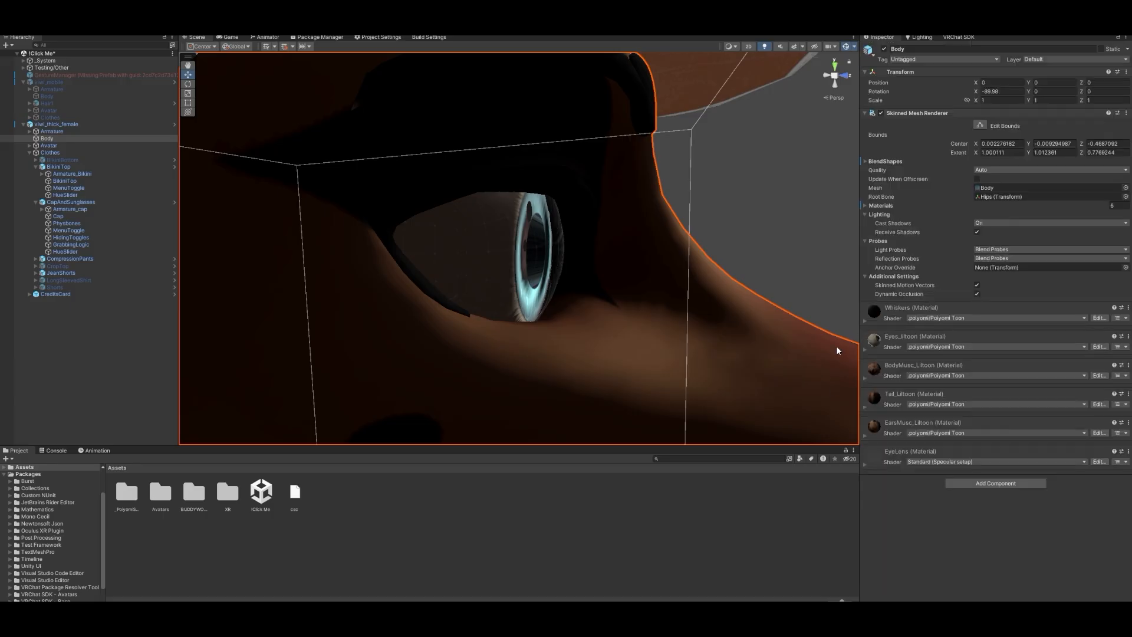
Select the BikiniTop mesh and unlock its BikiniBlue material to restore the Poiyomi Toon shader
{"action": "scroll", "coordinate": [693, 315], "scroll_direction": "down", "scroll_amount": 8}
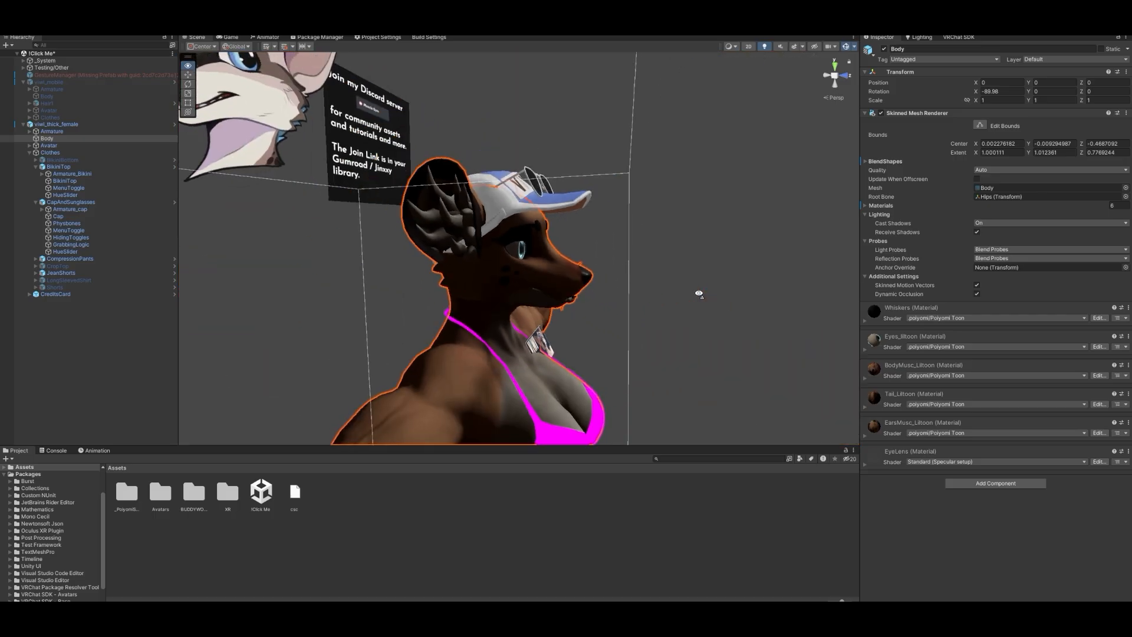
{"action": "scroll", "coordinate": [693, 315], "scroll_direction": "up", "scroll_amount": 2}
{"action": "right_click_drag", "start_coordinate": [690, 316], "coordinate": [606, 341]}
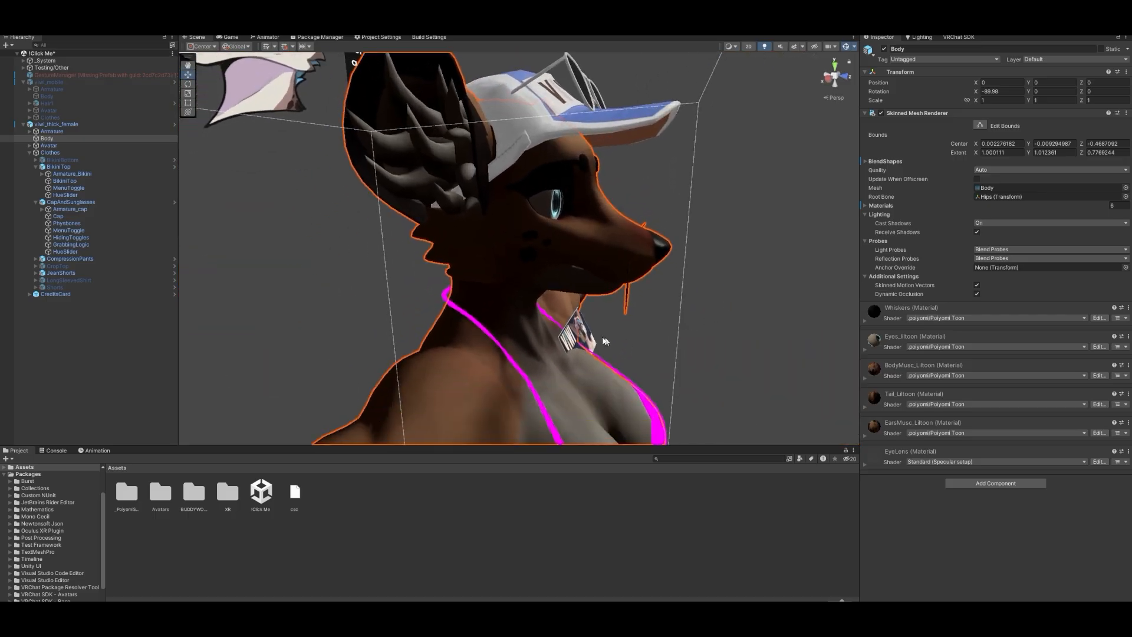
{"action": "left_click", "coordinate": [487, 336]}
{"action": "left_click", "coordinate": [487, 336]}
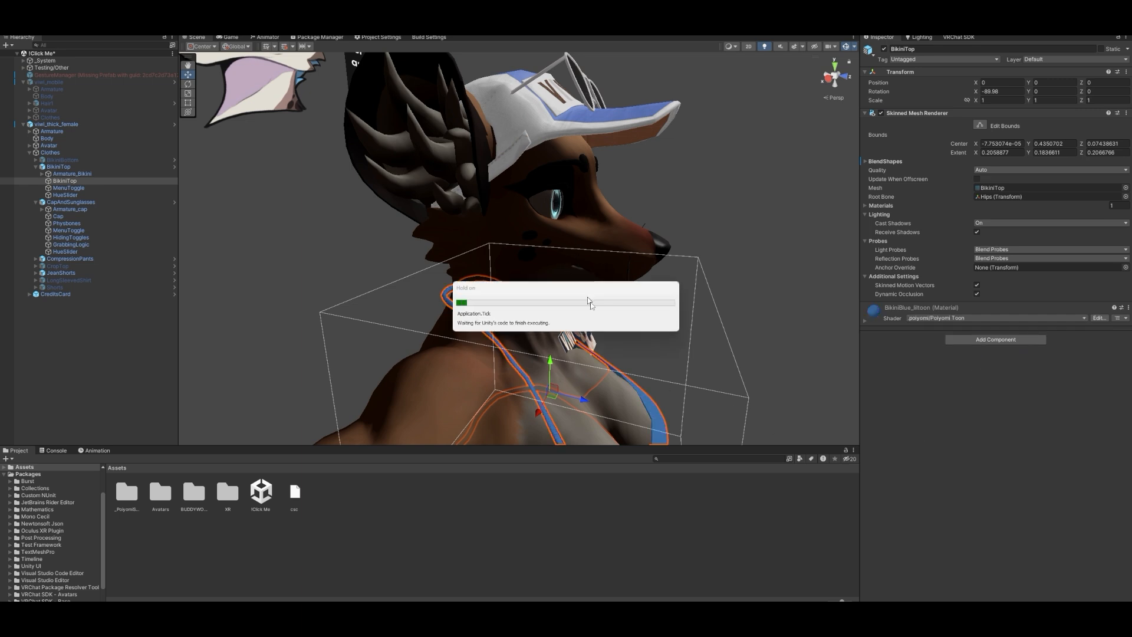
{"action": "left_click_drag", "start_coordinate": [641, 362], "coordinate": [731, 290], "text": "alt"}
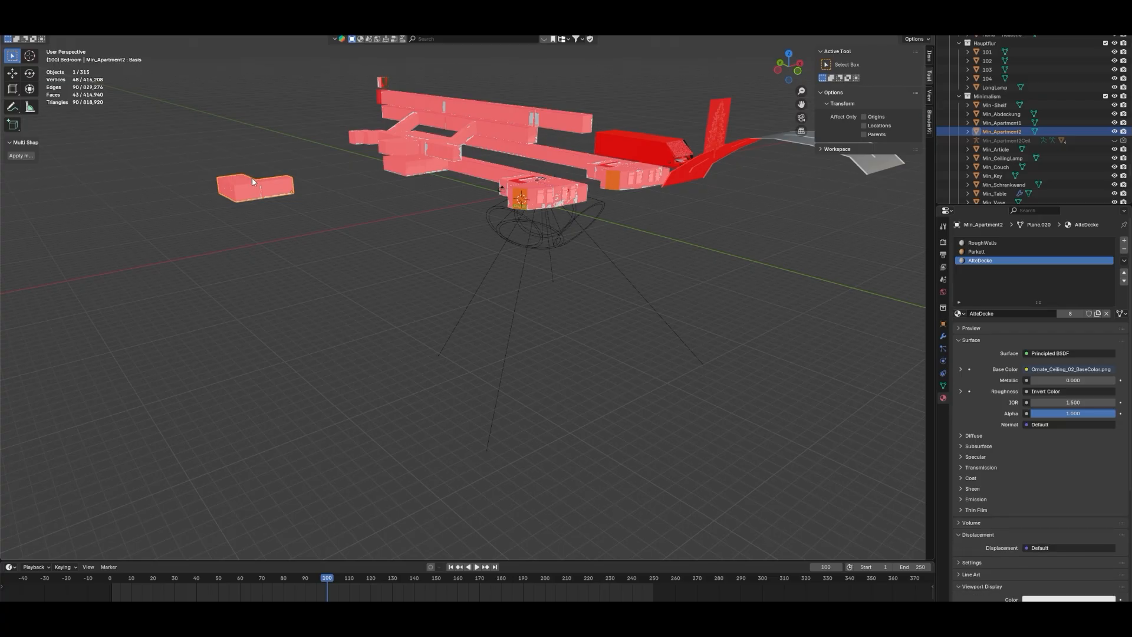
Switch to Blender, frame the Min_Apartment2 object and examine the room's interior and ceiling texture
{"action": "key", "text": "KP_Decimal"}
{"action": "scroll", "coordinate": [459, 341], "scroll_direction": "up", "scroll_amount": 5}
{"action": "middle_click_drag", "start_coordinate": [458, 342], "coordinate": [535, 388]}
{"action": "scroll", "coordinate": [439, 329], "scroll_direction": "up", "scroll_amount": 4}
{"action": "left_click_drag", "start_coordinate": [533, 230], "coordinate": [506, 262]}
{"action": "middle_click_drag", "start_coordinate": [508, 263], "coordinate": [648, 256]}
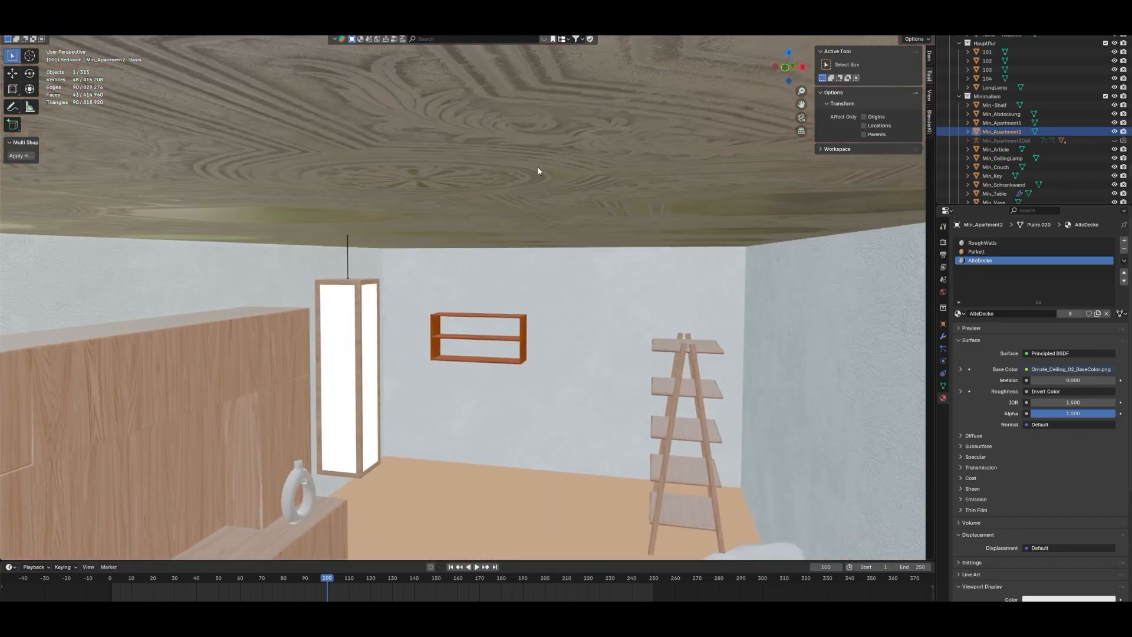
{"action": "middle_click_drag", "start_coordinate": [527, 194], "coordinate": [505, 266]}
Enter Edit Mode on Min_Apartment2, select the room's ceiling face and try to move it along the Z axis
{"action": "key", "text": "Tab"}
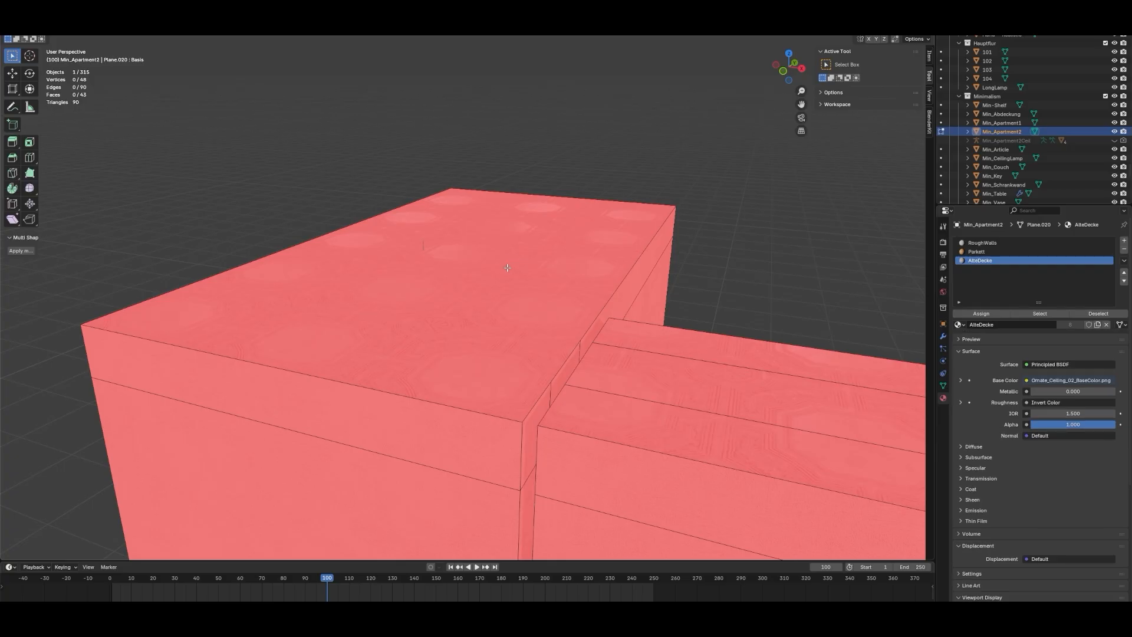
{"action": "left_click", "coordinate": [505, 265]}
{"action": "scroll", "coordinate": [505, 263], "scroll_direction": "down", "scroll_amount": 3}
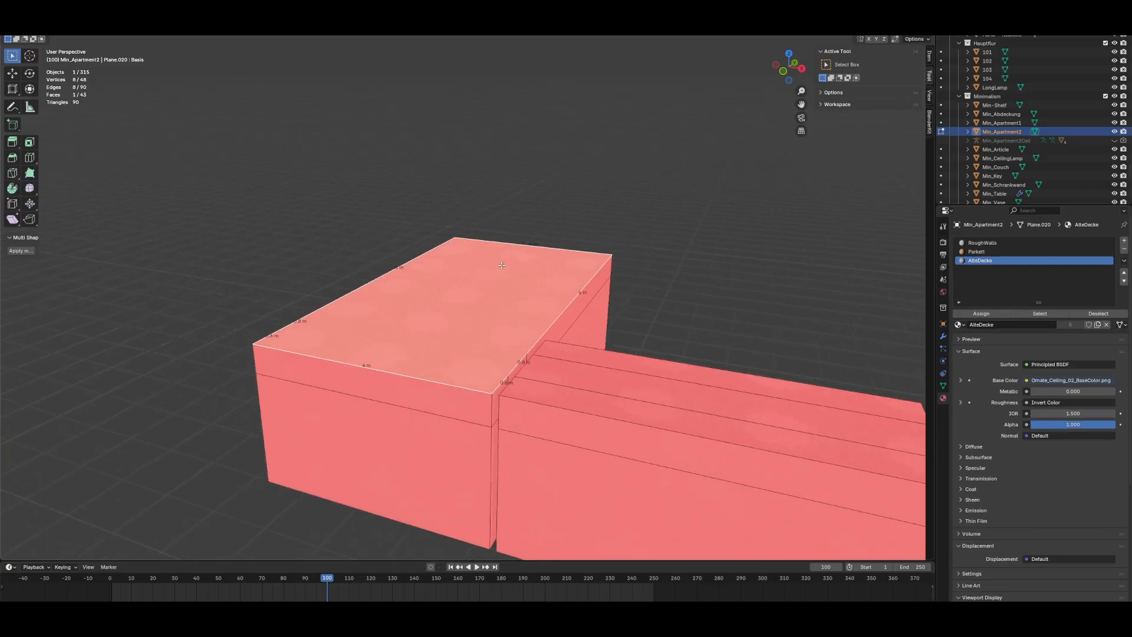
{"action": "key", "text": "g"}
{"action": "key", "text": "z"}
{"action": "right_click", "coordinate": [552, 92]}
{"action": "scroll", "coordinate": [518, 275], "scroll_direction": "up", "scroll_amount": 7}
{"action": "middle_click_drag", "start_coordinate": [522, 284], "coordinate": [472, 198]}
{"action": "scroll", "coordinate": [500, 181], "scroll_direction": "down", "scroll_amount": 4}
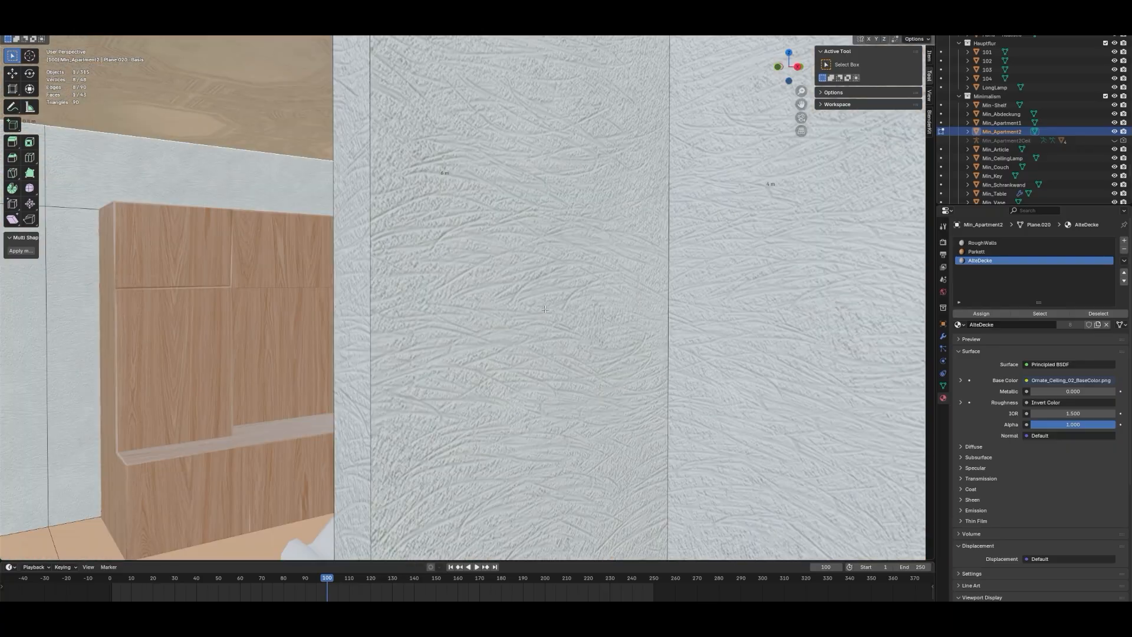